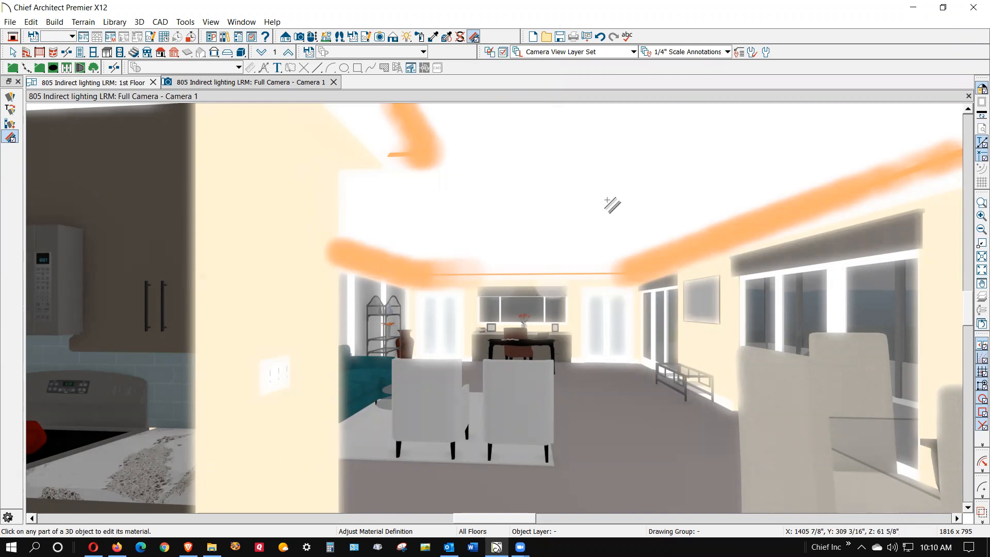
Set the Color - White ceiling material's emissive property to 0 (Not Emissive).
click(594, 310)
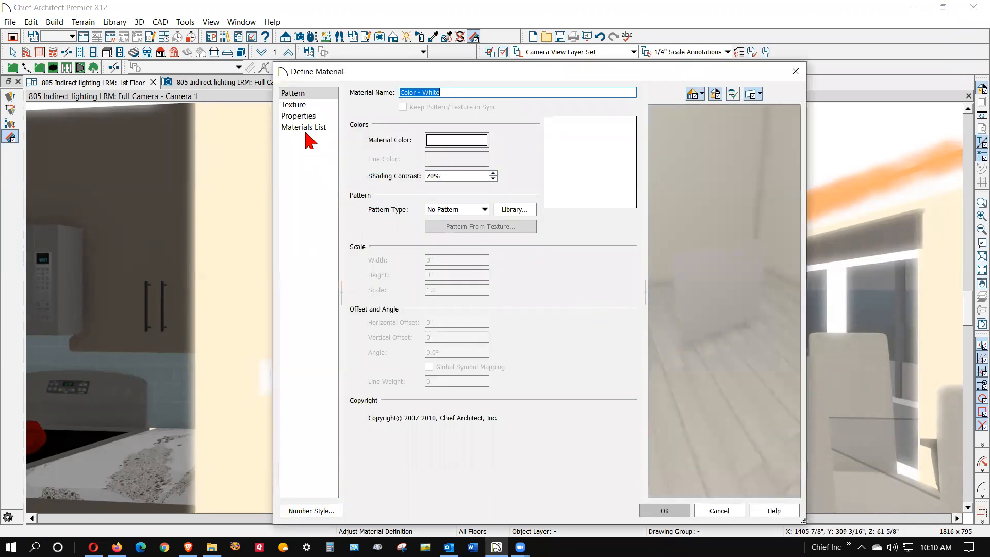
click(306, 117)
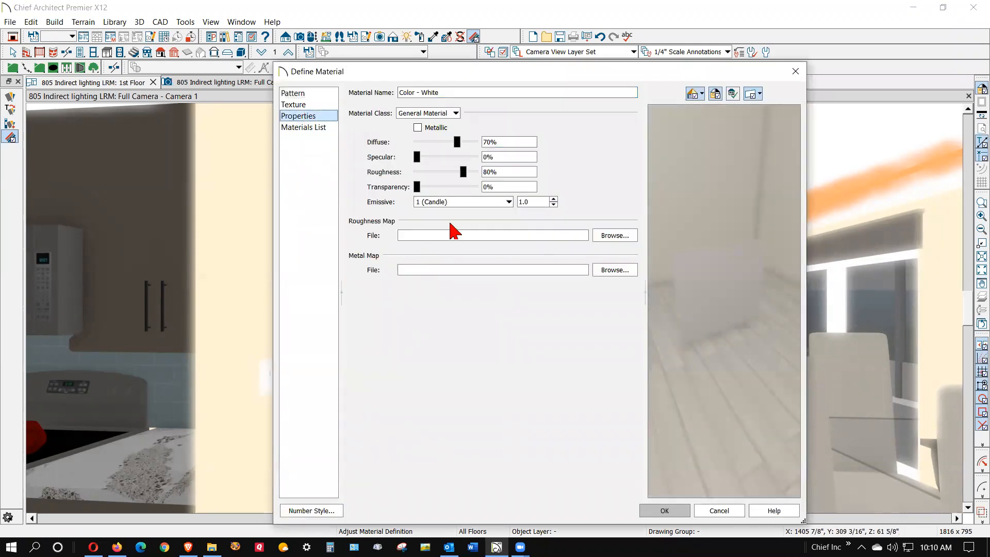
click(510, 201)
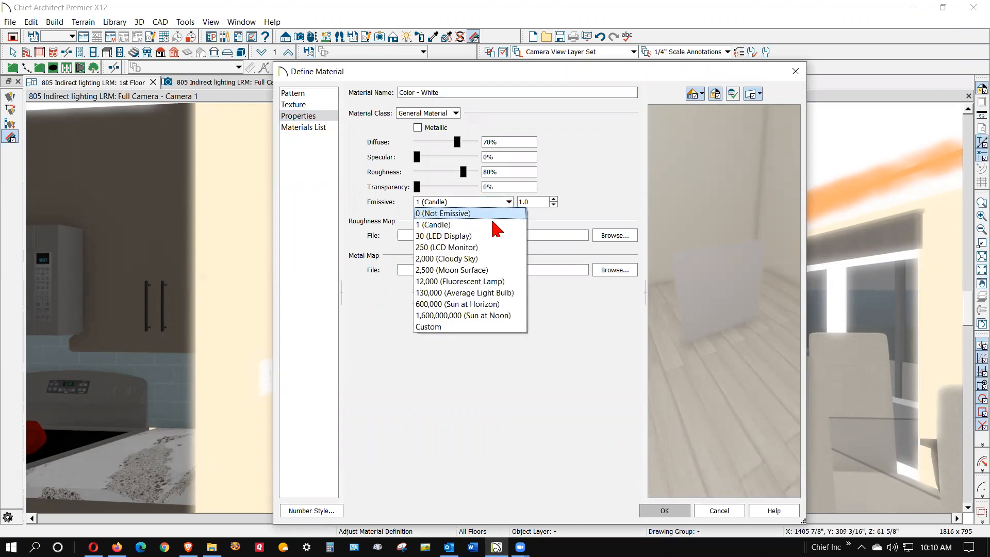
click(496, 212)
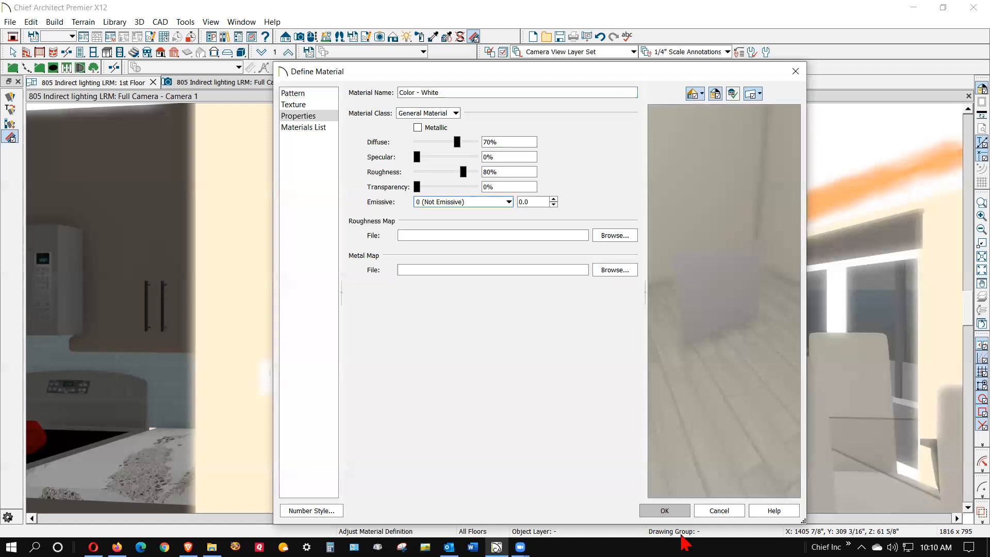
click(667, 511)
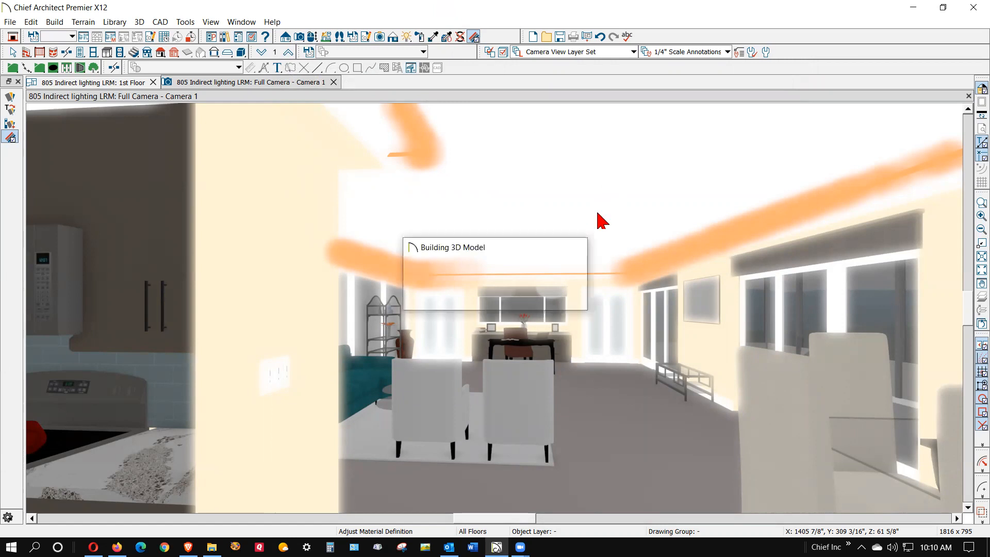
click(592, 230)
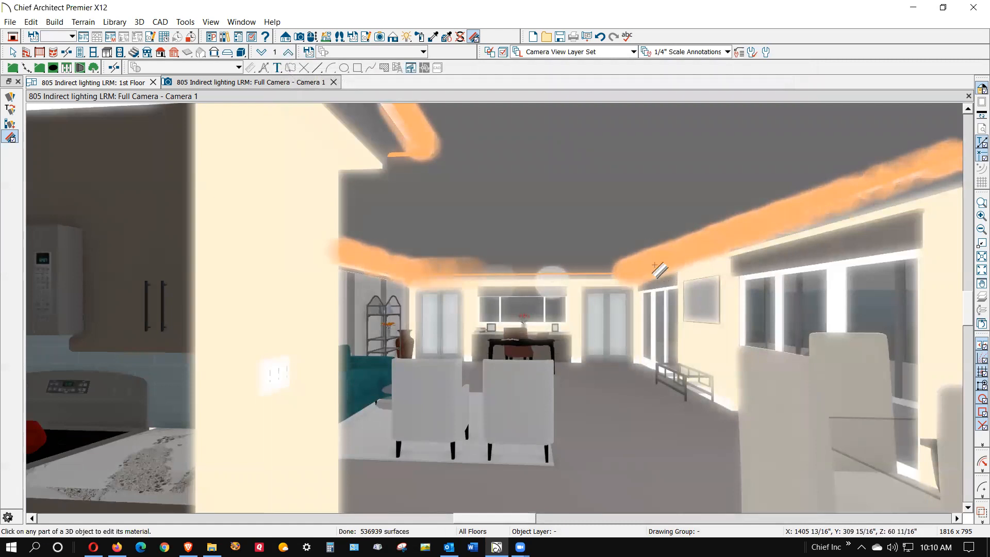
Set the emissive value to 0.0 for the White material on the crown molding along the window wall.
click(653, 265)
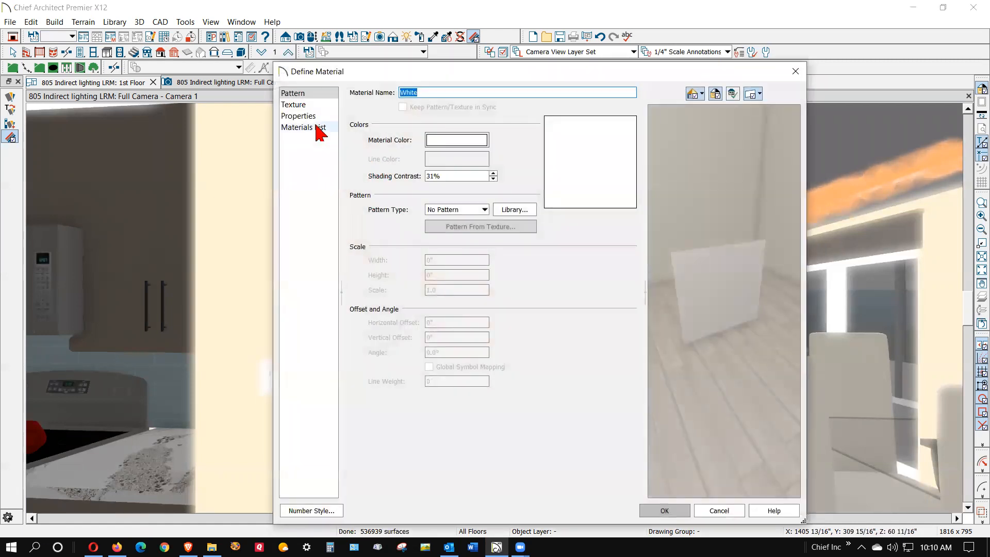
click(310, 116)
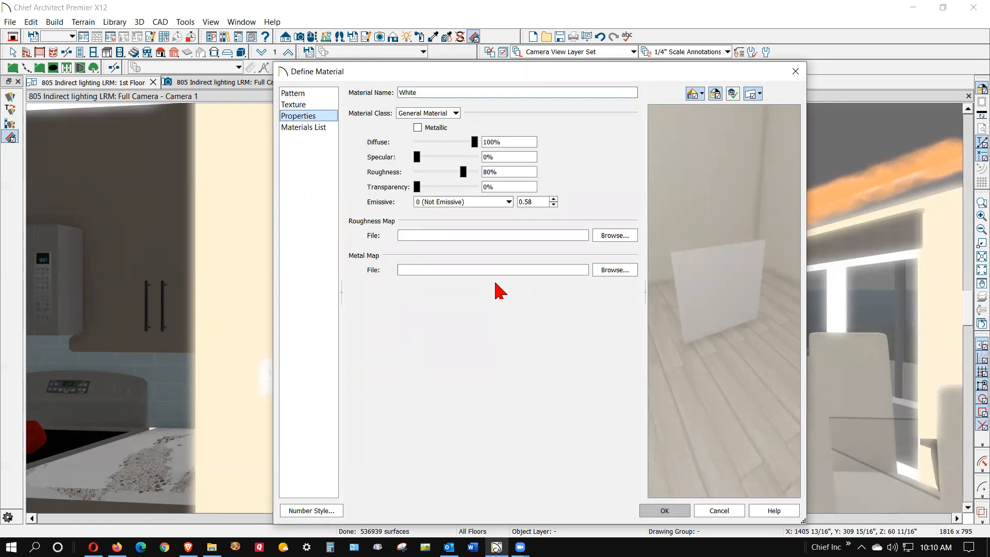
double_click(536, 204)
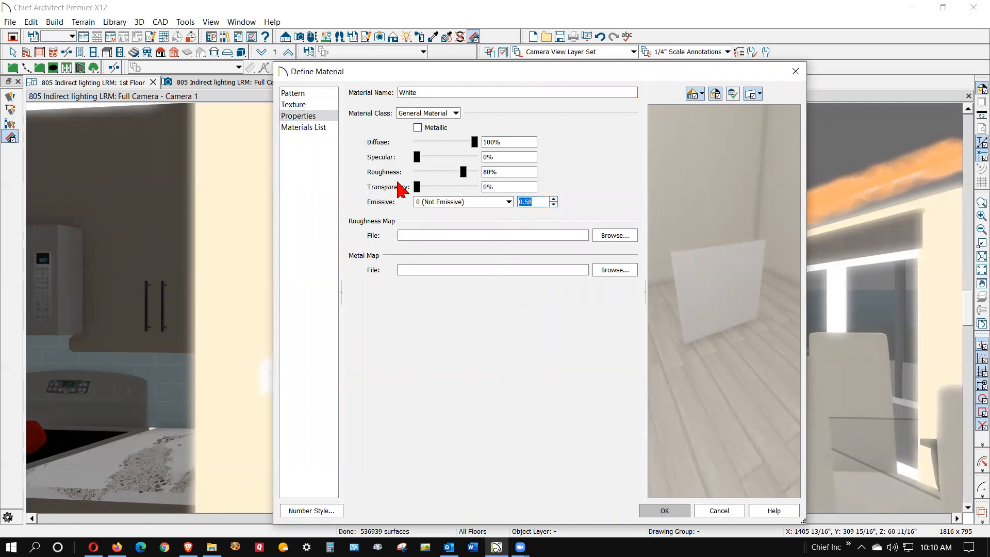
text(0.0)
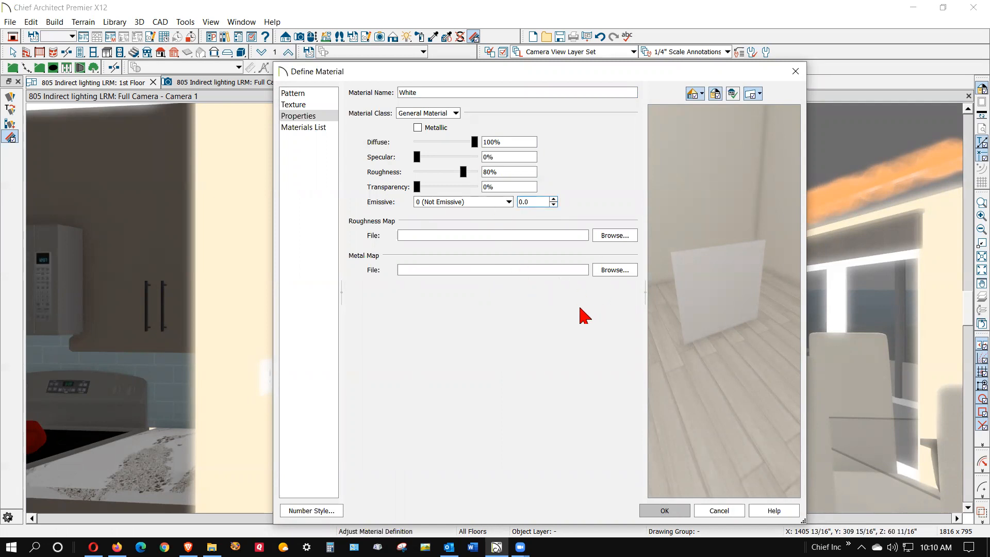
click(304, 95)
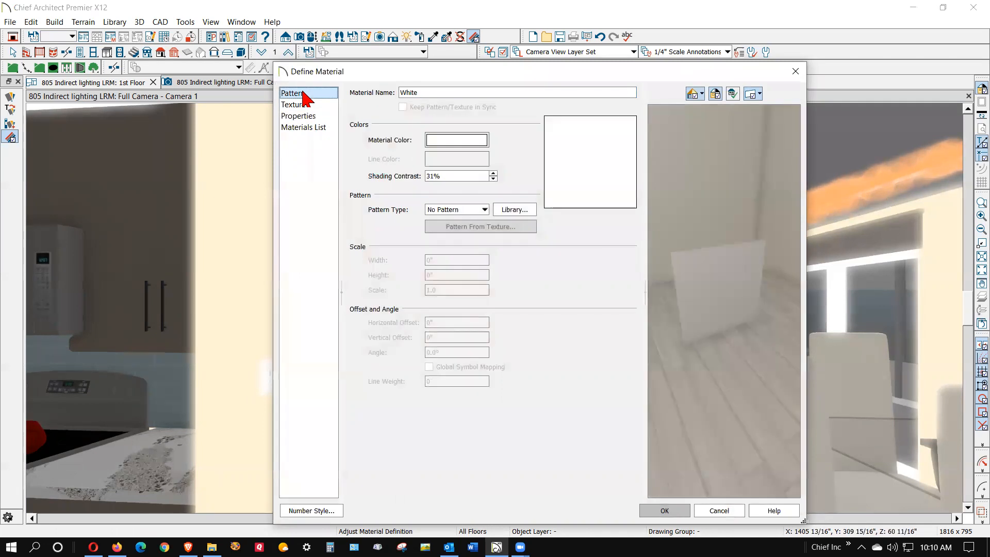
click(666, 511)
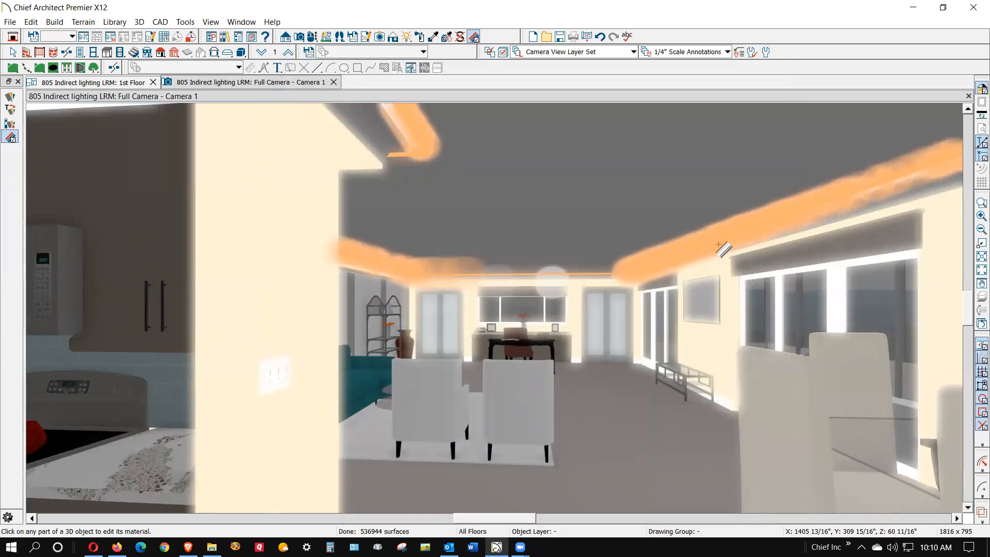
Set the emissive property of the walls' Drywall material to 0 (Not Emissive).
click(728, 329)
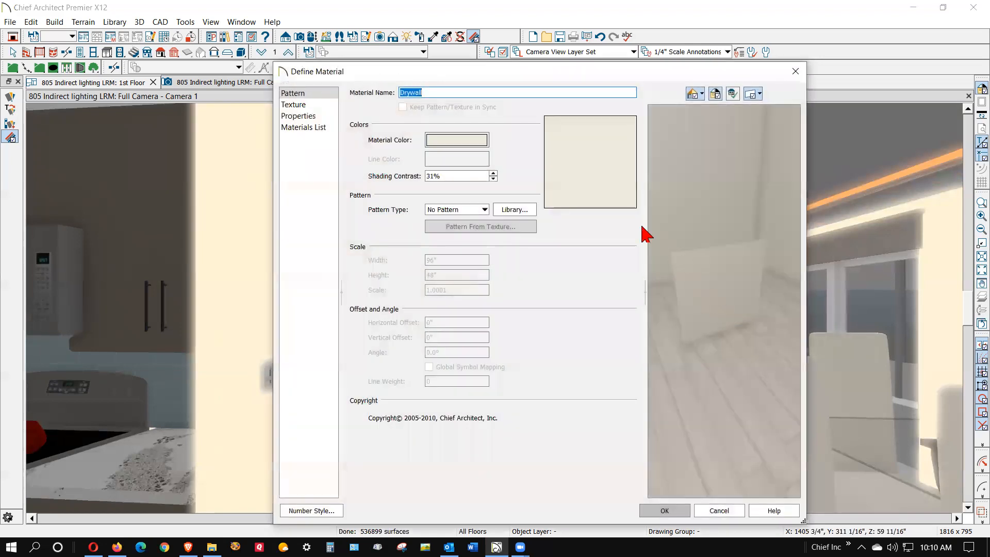
click(309, 117)
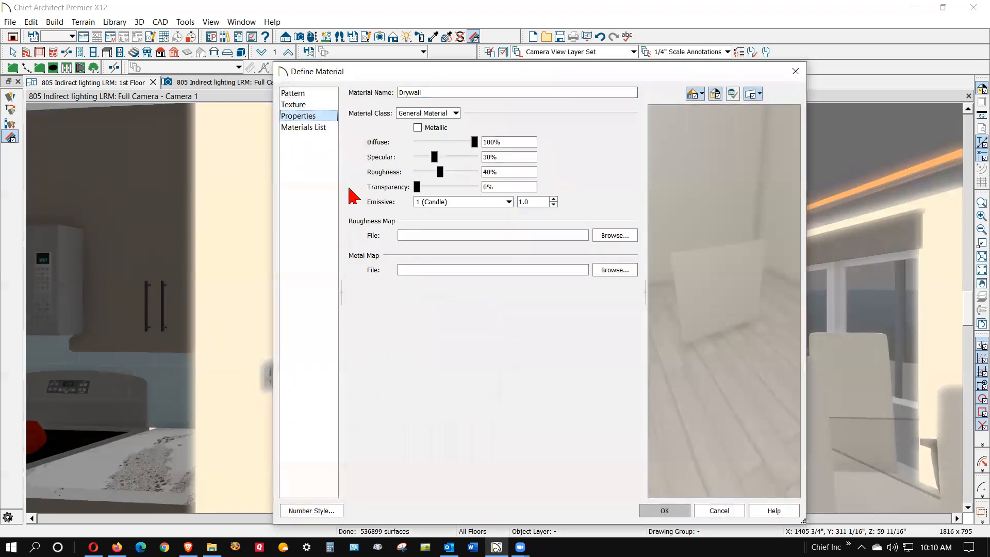
click(509, 202)
click(492, 214)
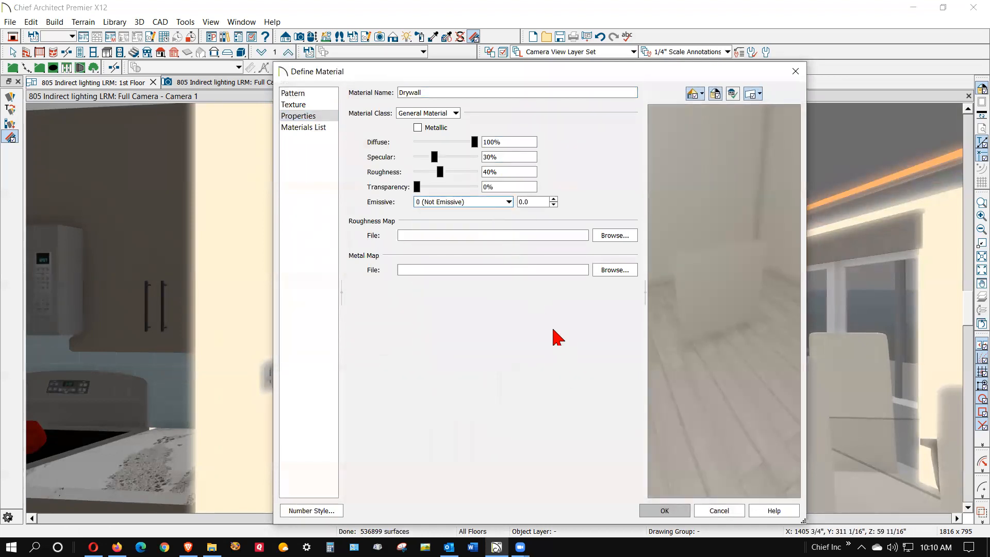
click(664, 511)
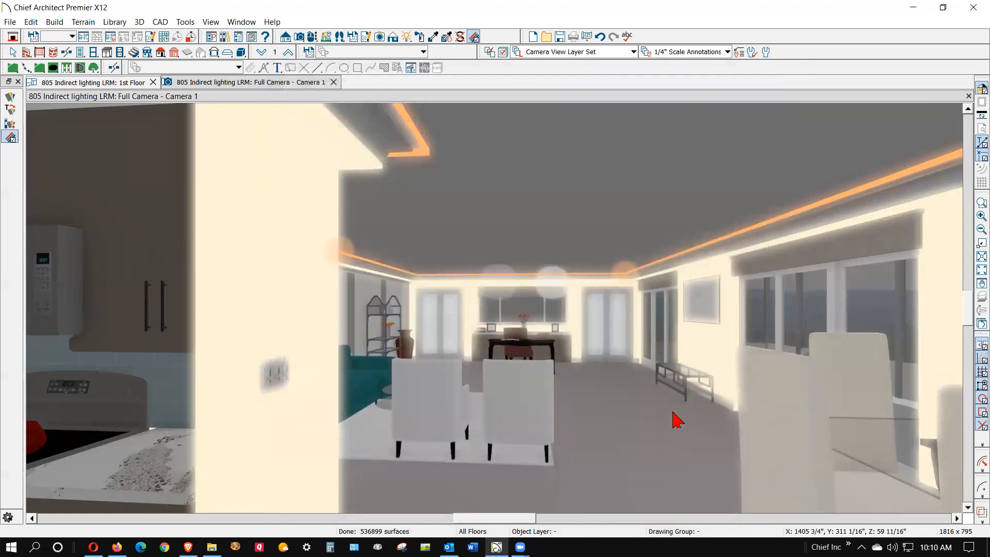
Examine the texture and emissive properties of the painted birch material above the windows, leaving them unedited.
click(790, 264)
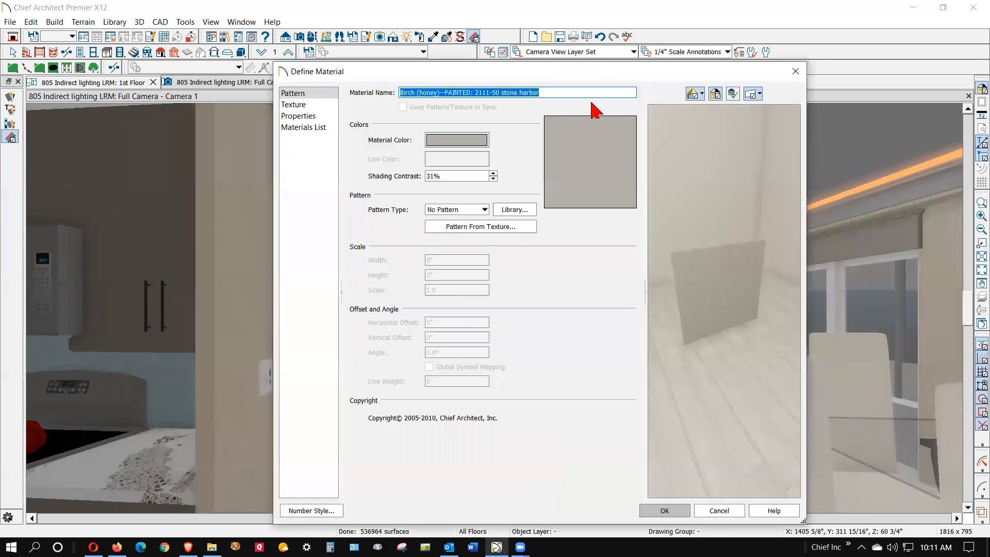
click(297, 104)
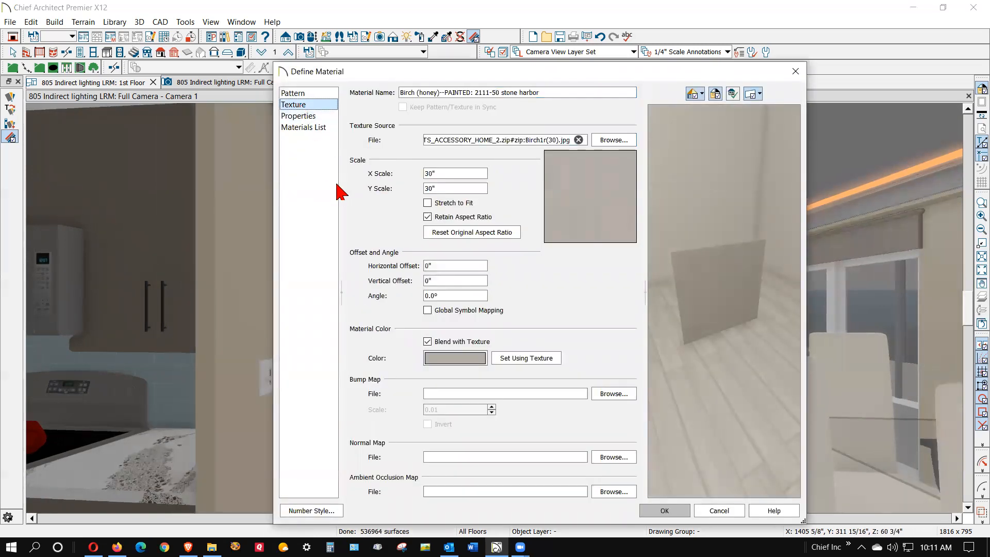
click(290, 116)
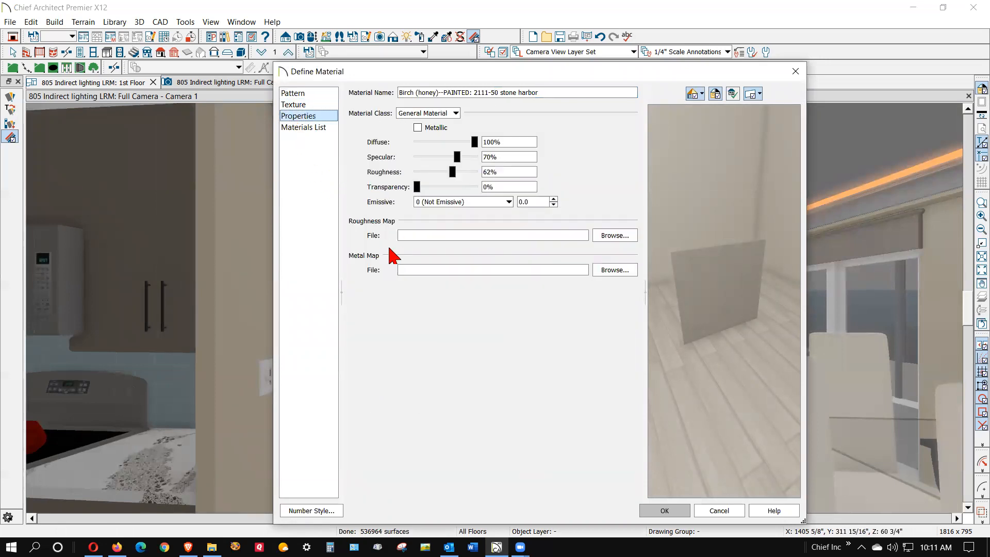
click(727, 511)
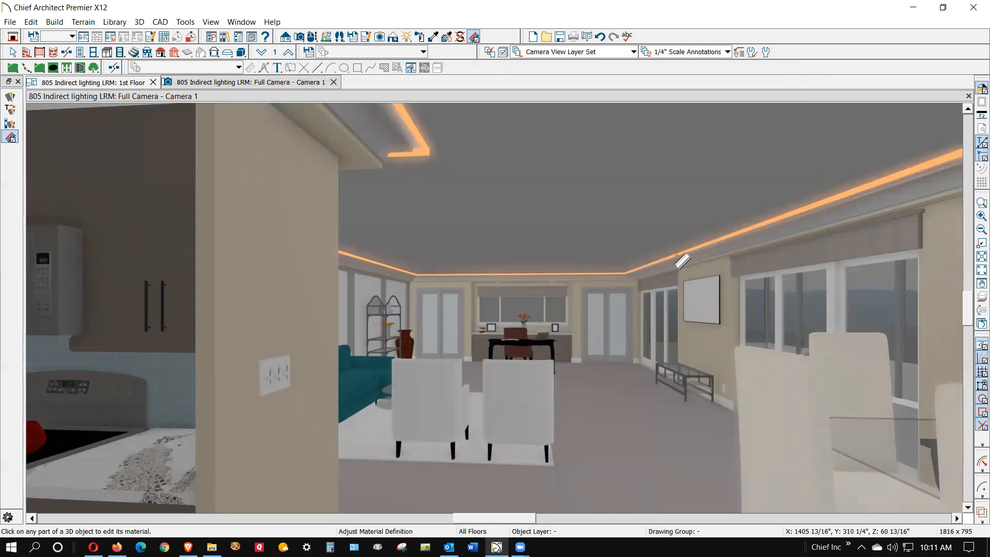
Set the cove light strip's Lighting Amber material to 0 (Not Emissive).
click(677, 260)
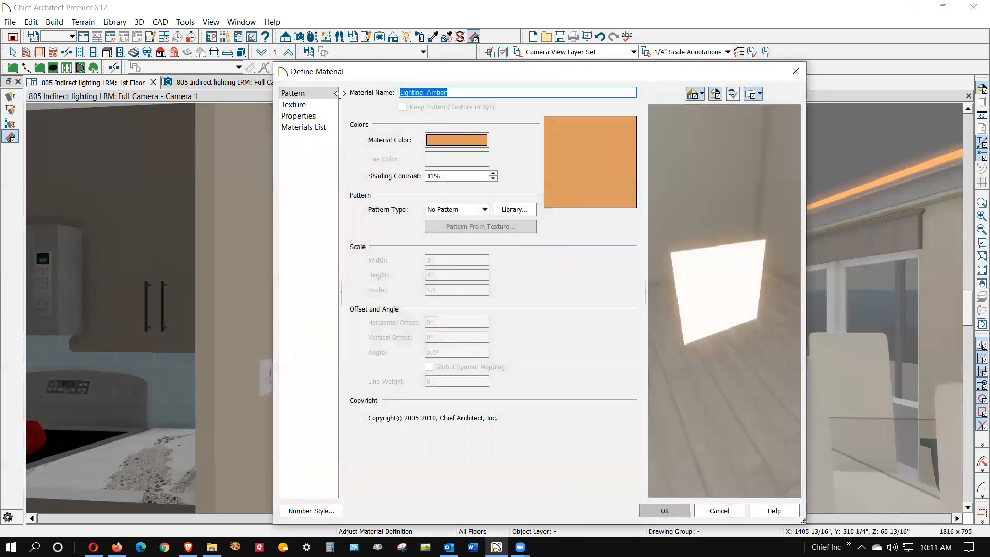
click(305, 106)
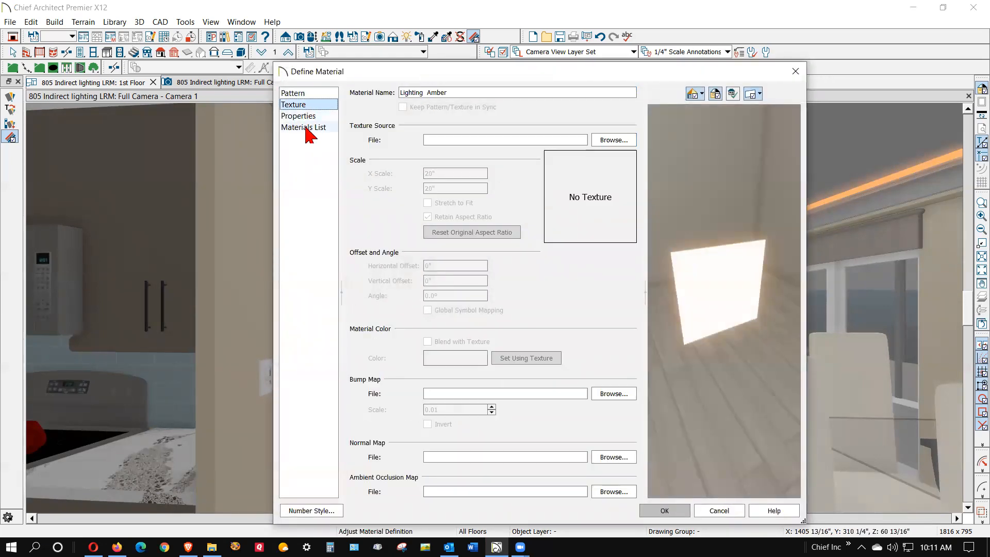
click(305, 116)
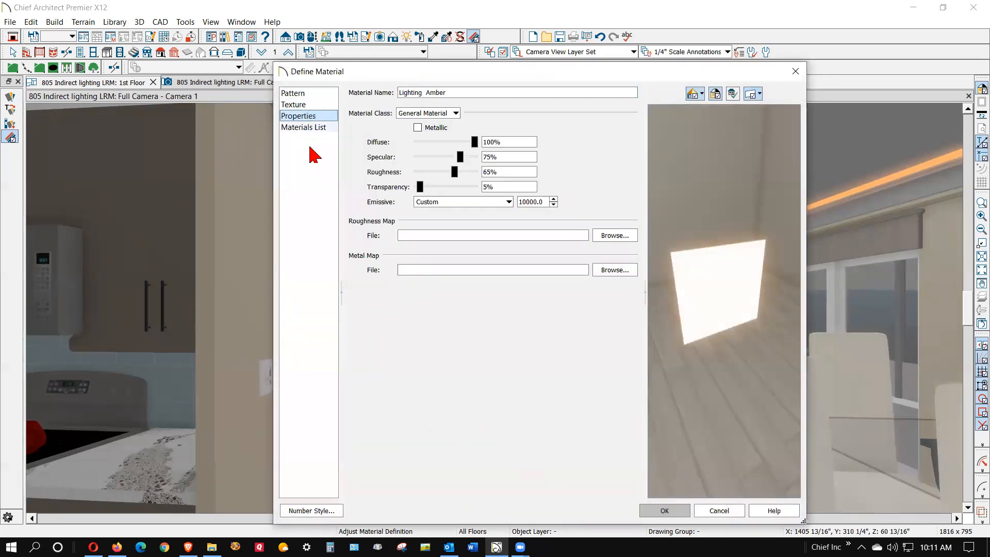
click(512, 202)
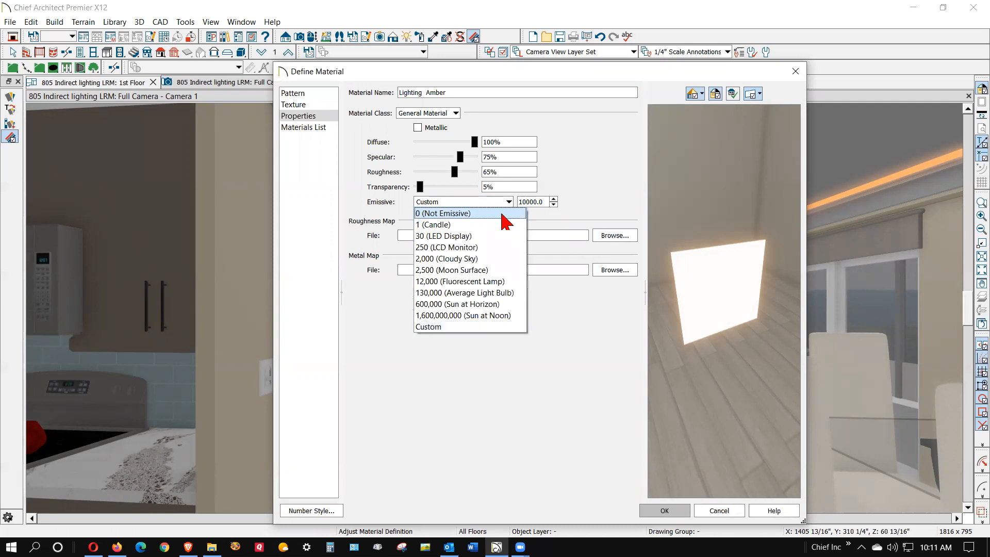
click(508, 213)
click(678, 514)
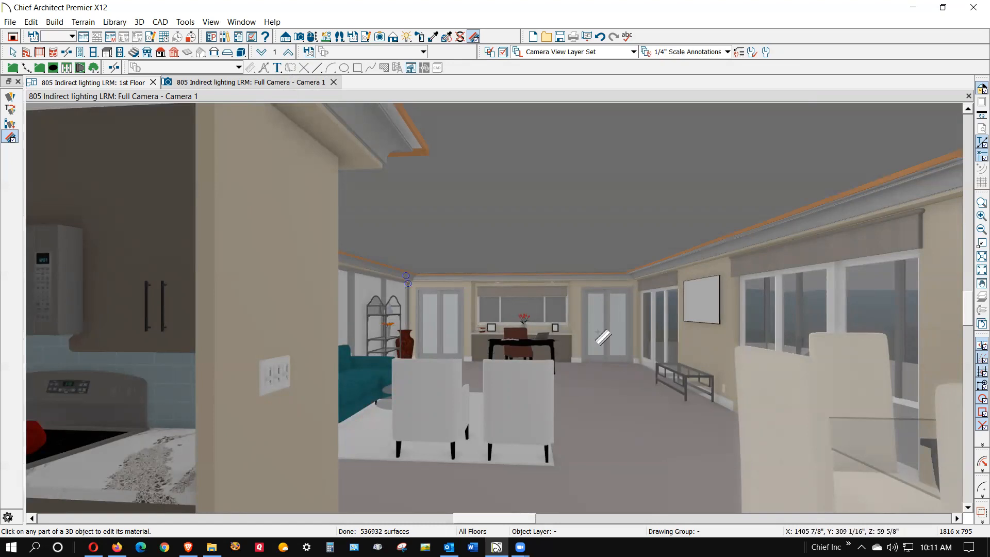
Raise the transparency of the Frosted Glass material in the far doors to 62%.
click(598, 333)
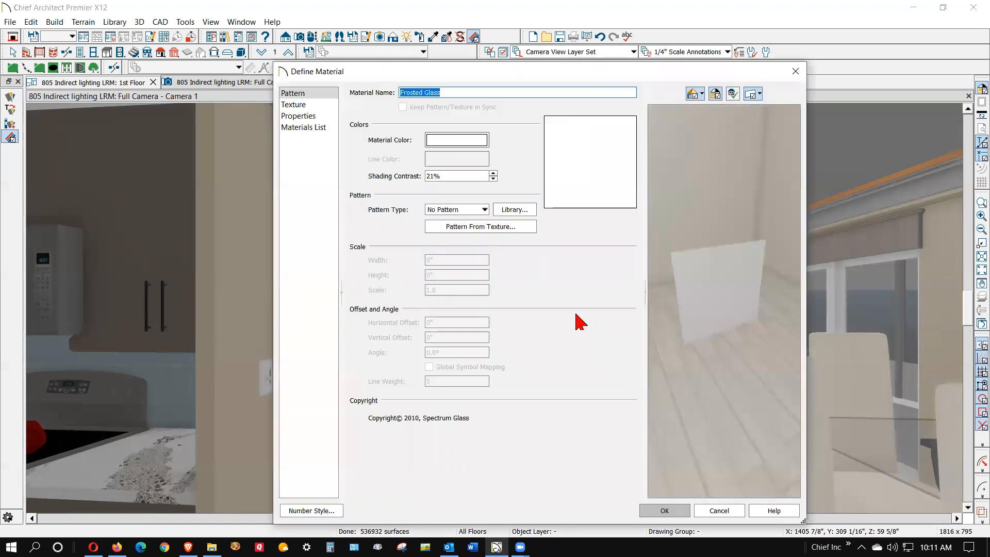
click(294, 105)
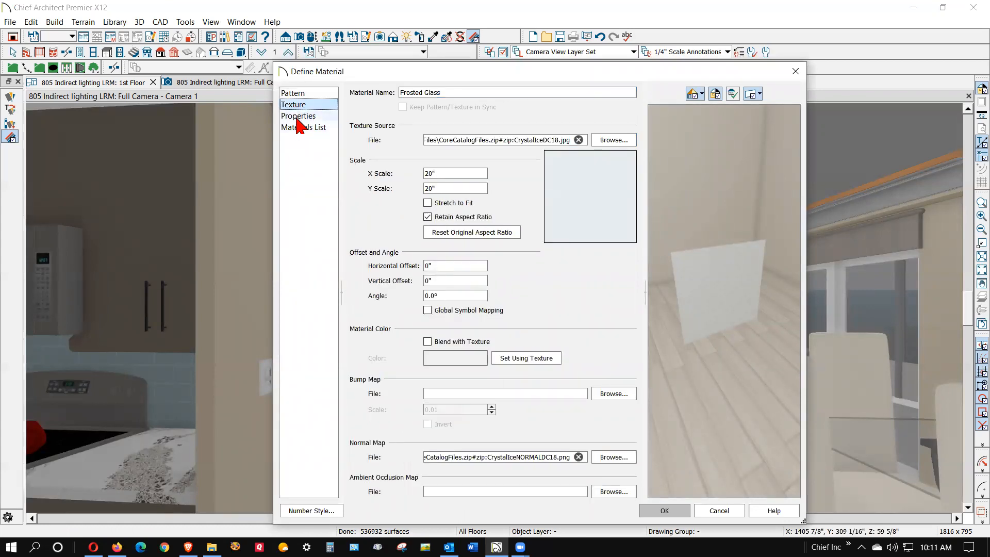
click(298, 117)
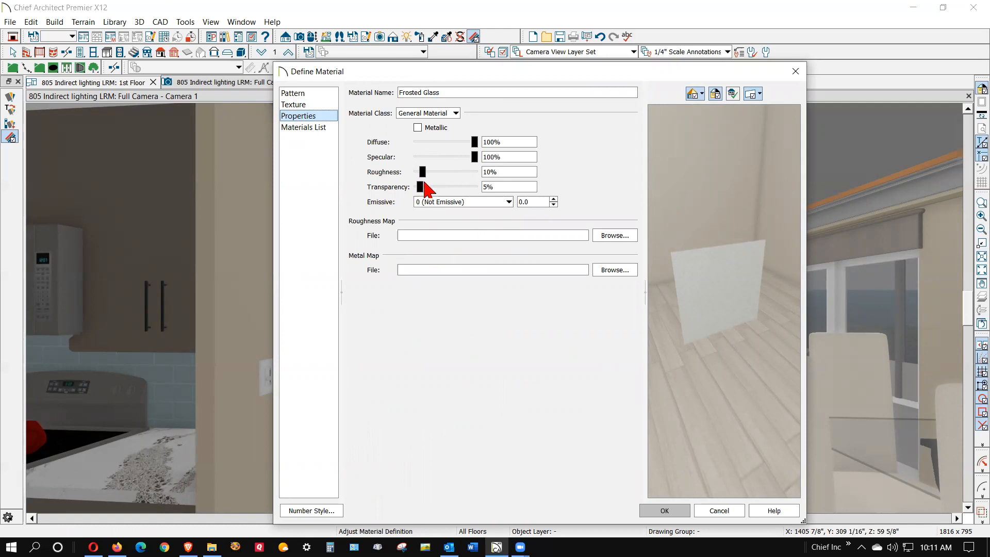
drag(419, 189, 452, 195)
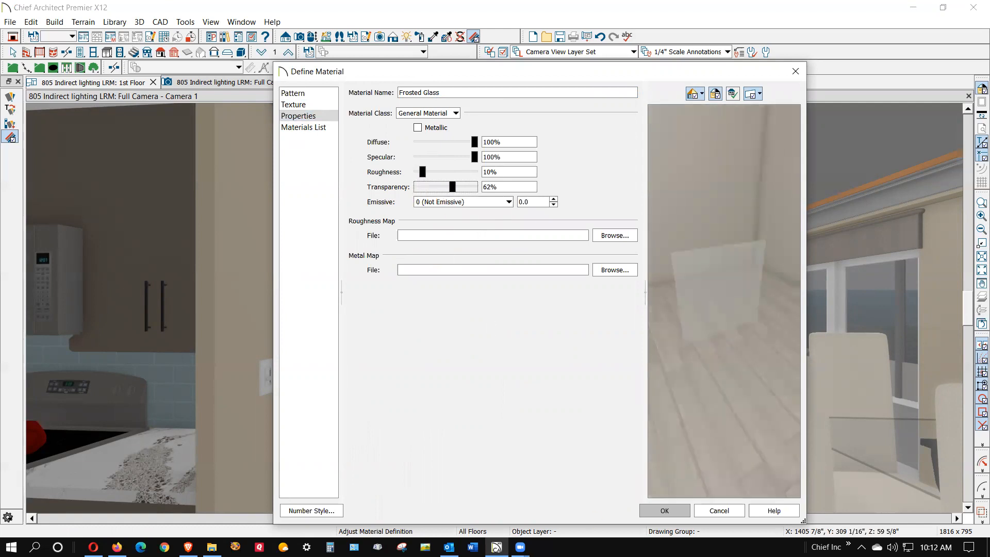
click(650, 511)
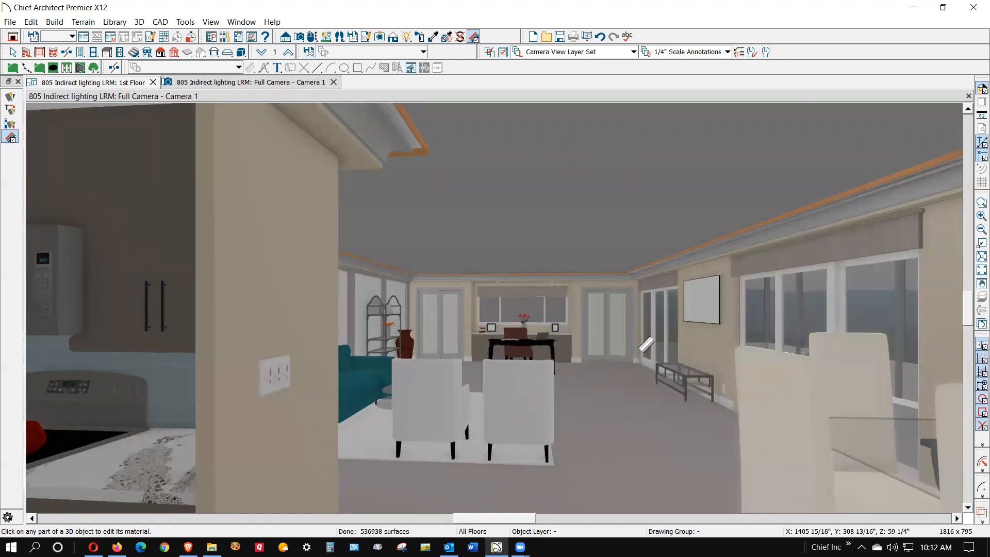
Examine the texture source and properties of the golf tournament material in the wall picture, leaving them unedited.
click(700, 306)
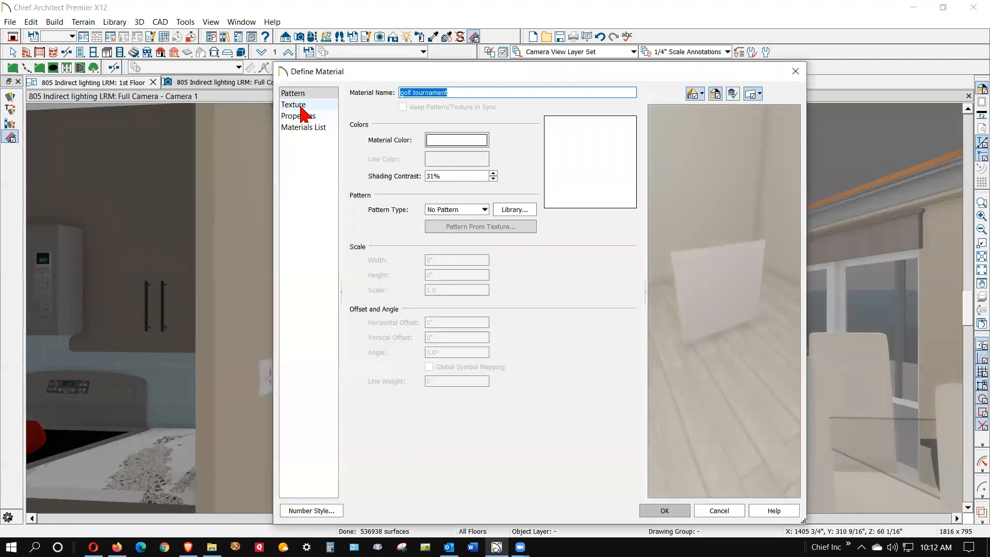
click(302, 106)
click(306, 116)
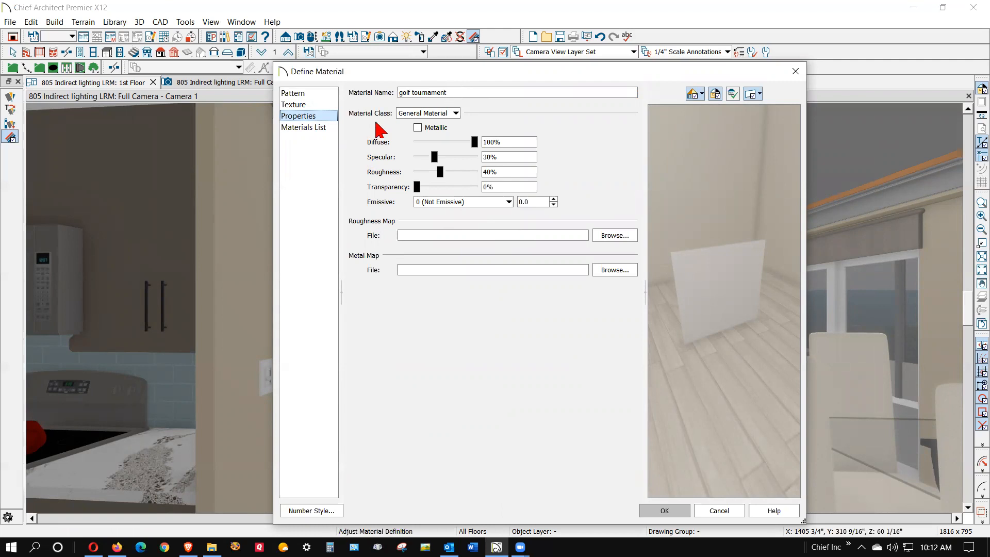
click(303, 104)
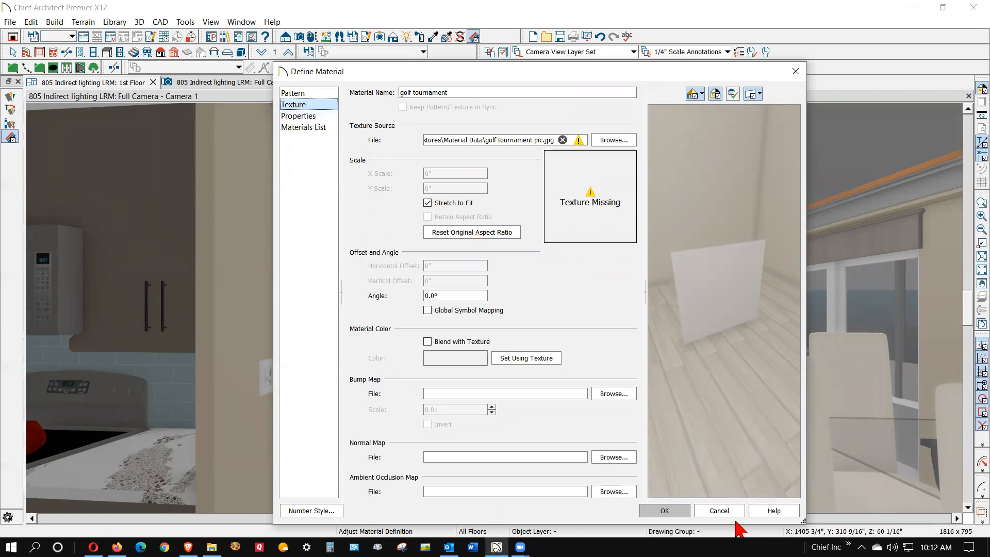
click(718, 510)
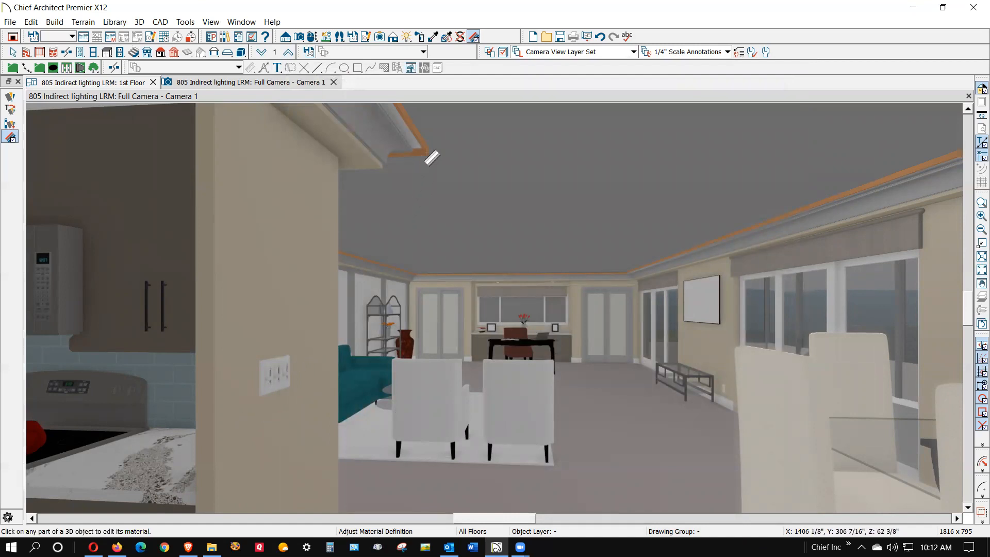
Change the molding material of the custom countertop forming the cove light strip to Lighting White from the library's Lighting materials.
click(432, 186)
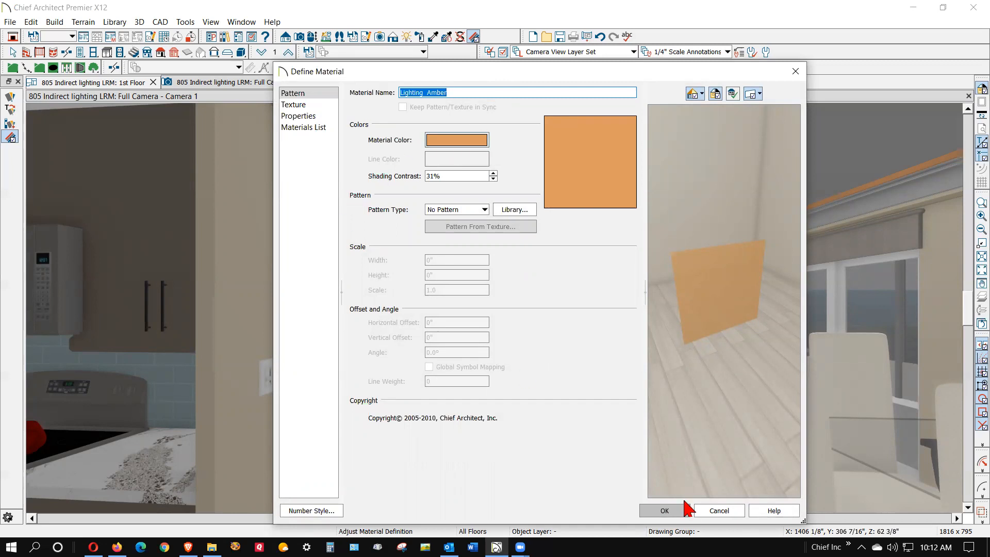
click(698, 513)
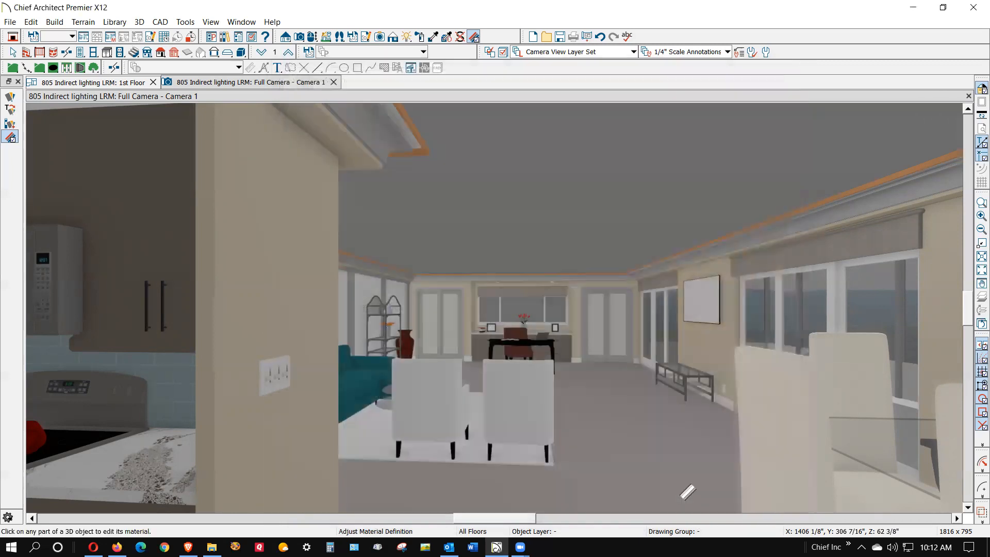
click(421, 145)
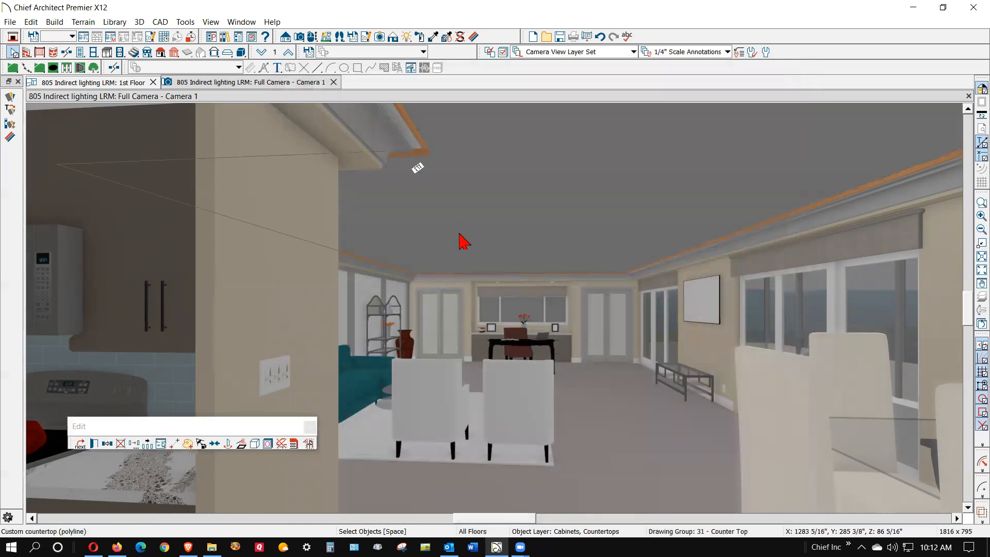
click(94, 443)
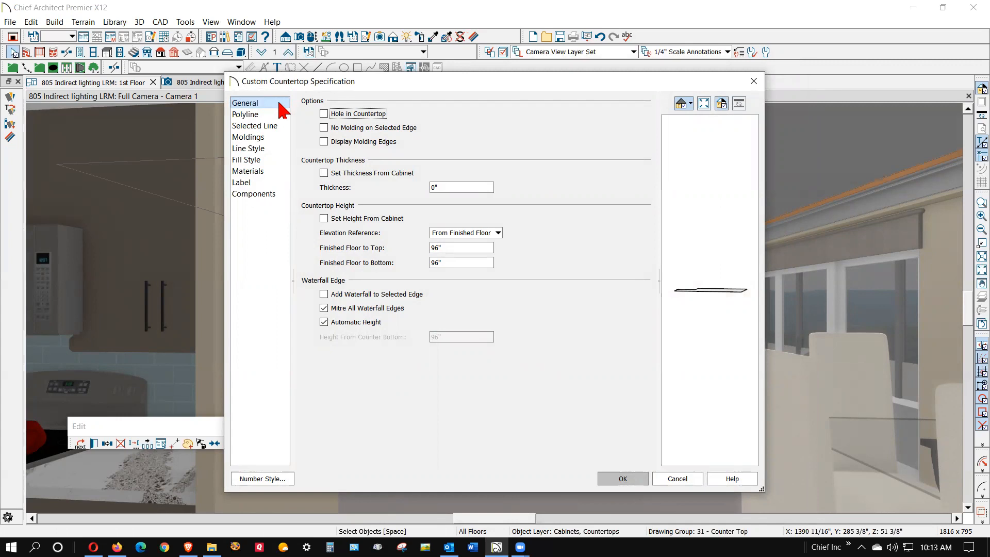
click(266, 171)
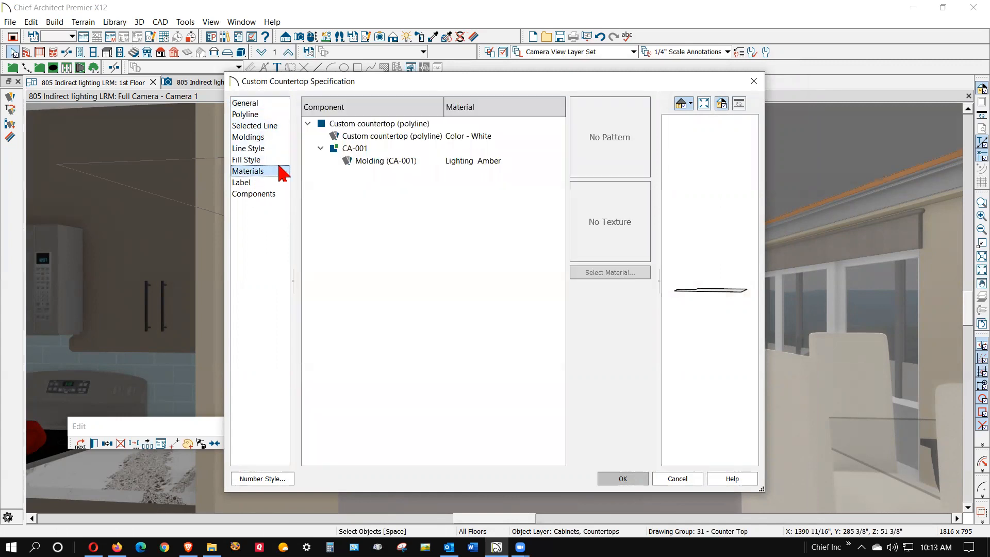
click(376, 161)
click(617, 269)
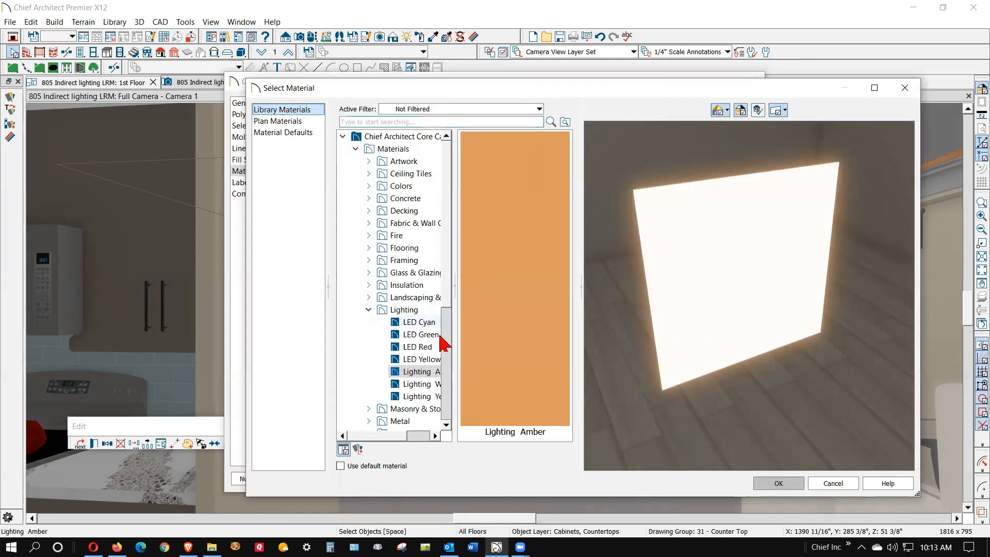
mouse_move(421, 436)
mouse_down()
mouse_move(396, 437)
mouse_move(420, 442)
mouse_up()
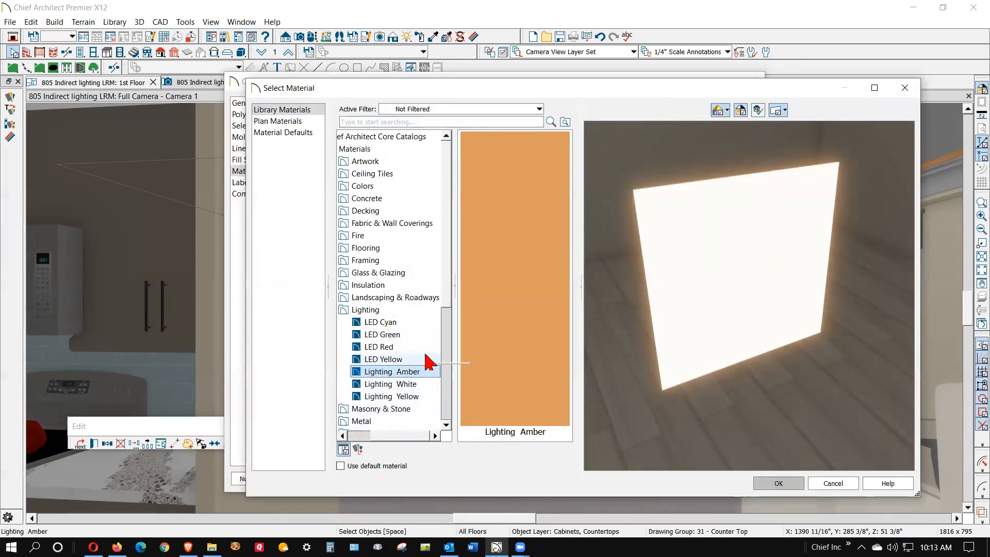
click(412, 384)
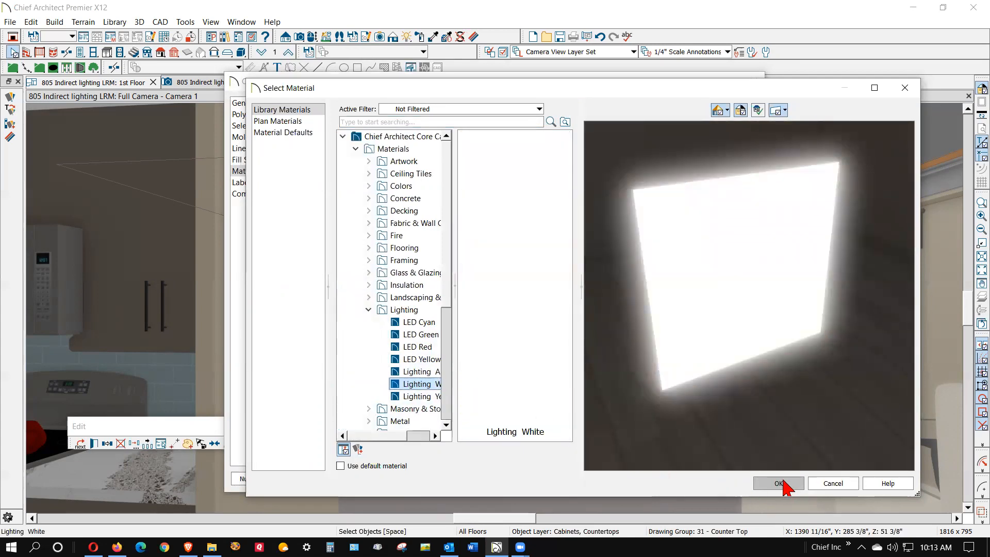
click(783, 482)
click(626, 478)
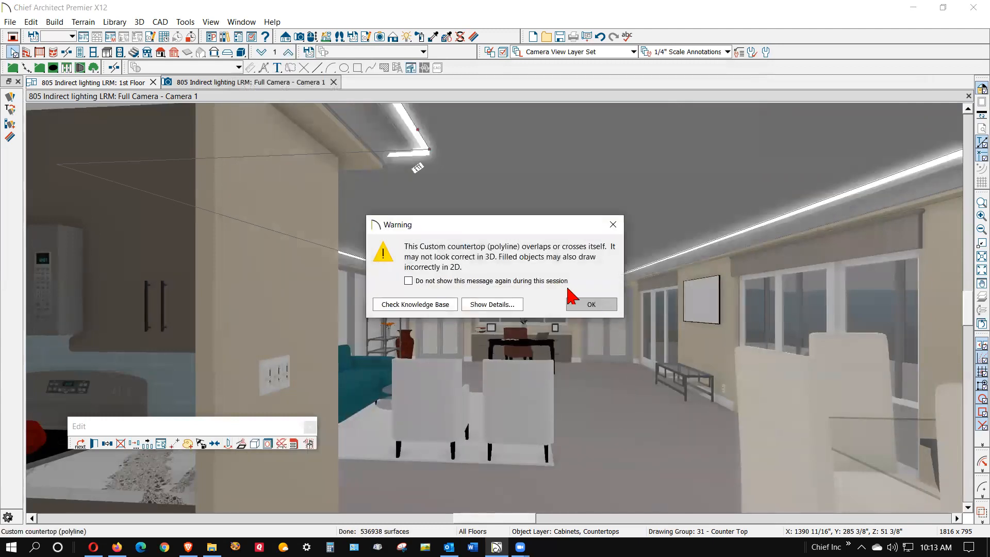
click(588, 305)
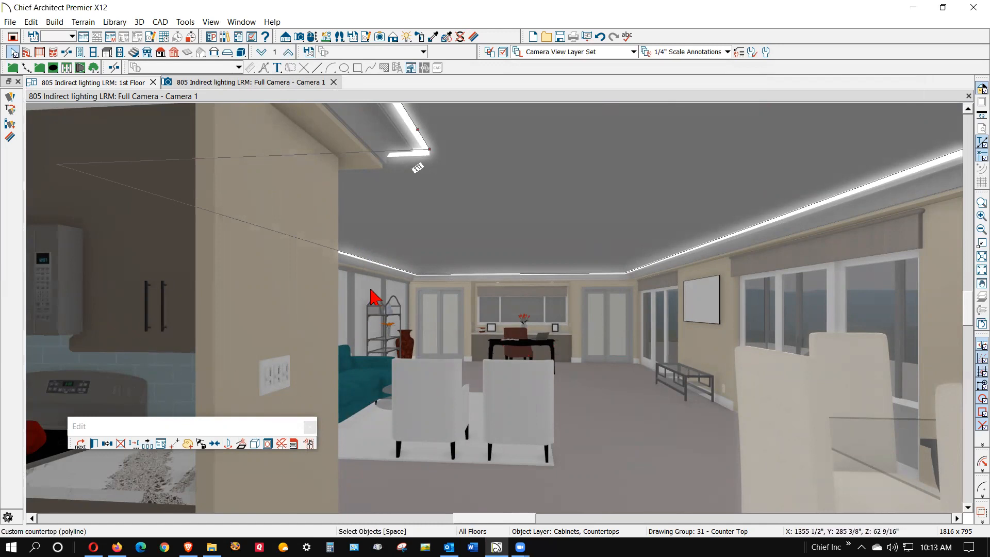
Examine the texture source and emissive properties of the grey herringbone wallpaper material behind the sofa, leaving them unedited.
scroll(361, 296, up, 3)
scroll(344, 312, up, 3)
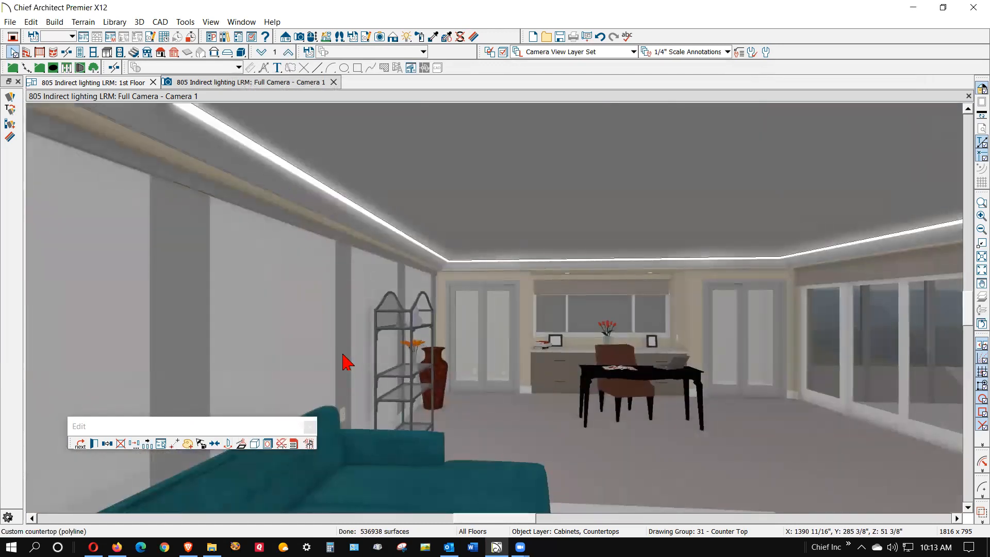
click(473, 37)
click(276, 351)
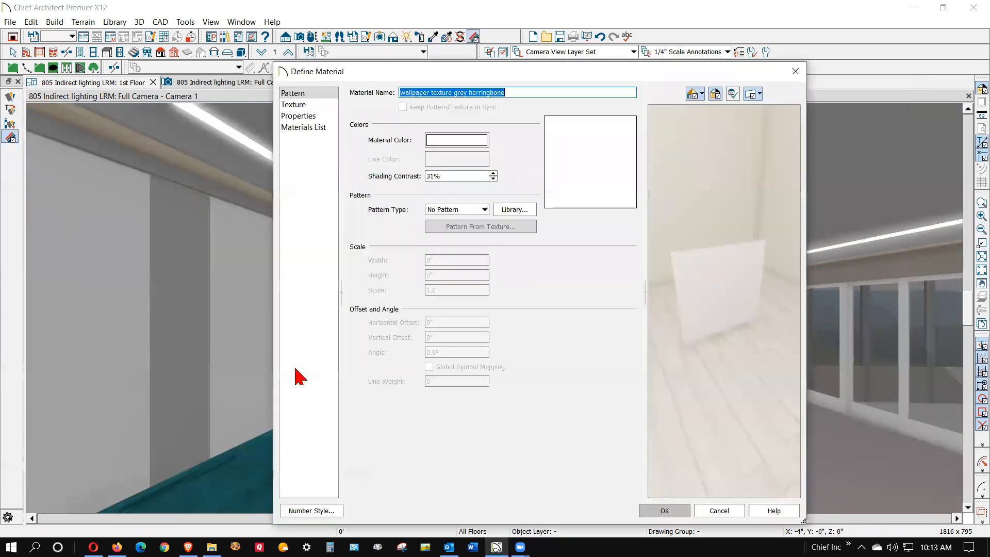
click(299, 106)
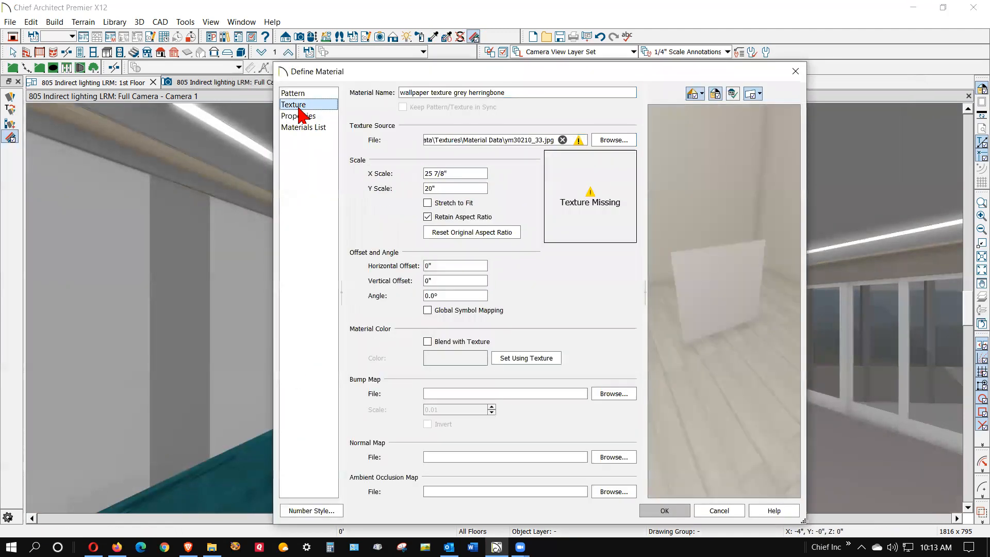
click(301, 115)
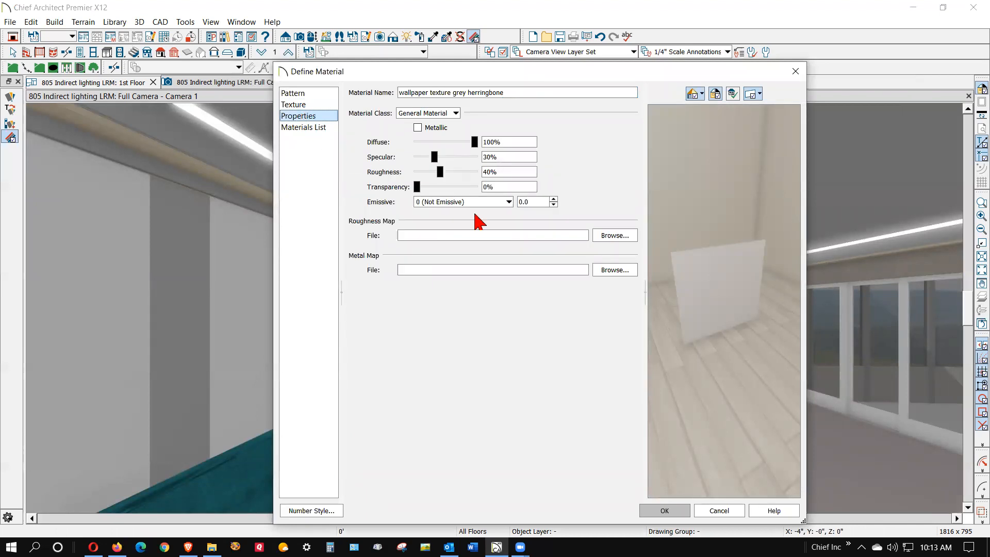
click(313, 104)
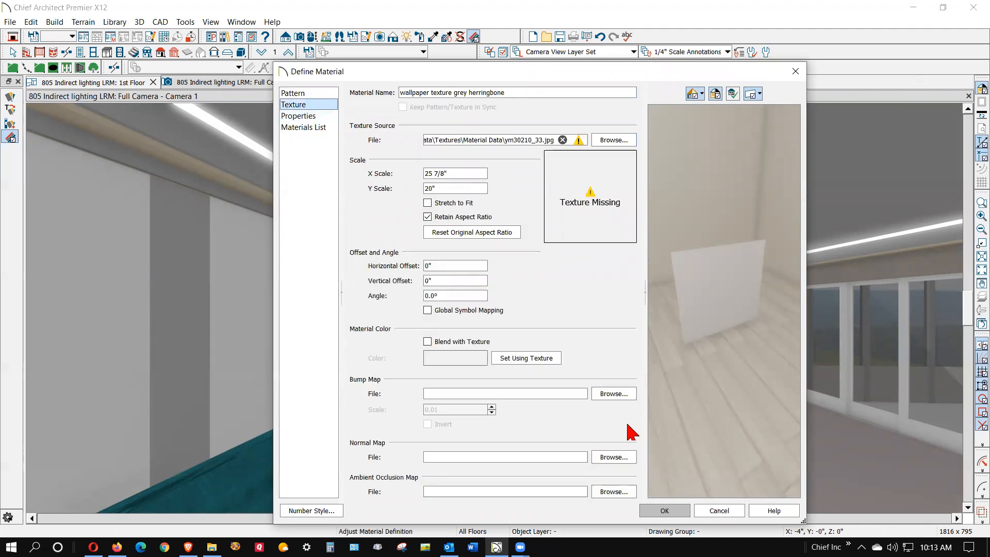
click(719, 510)
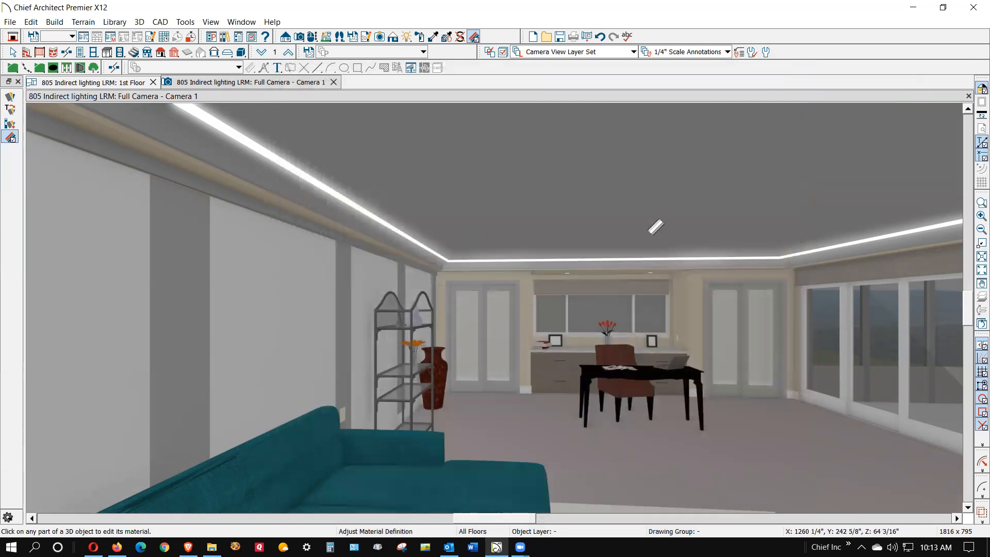
Replace the open camera view with a new full camera looking from the dining area across the living room toward the desk.
click(968, 96)
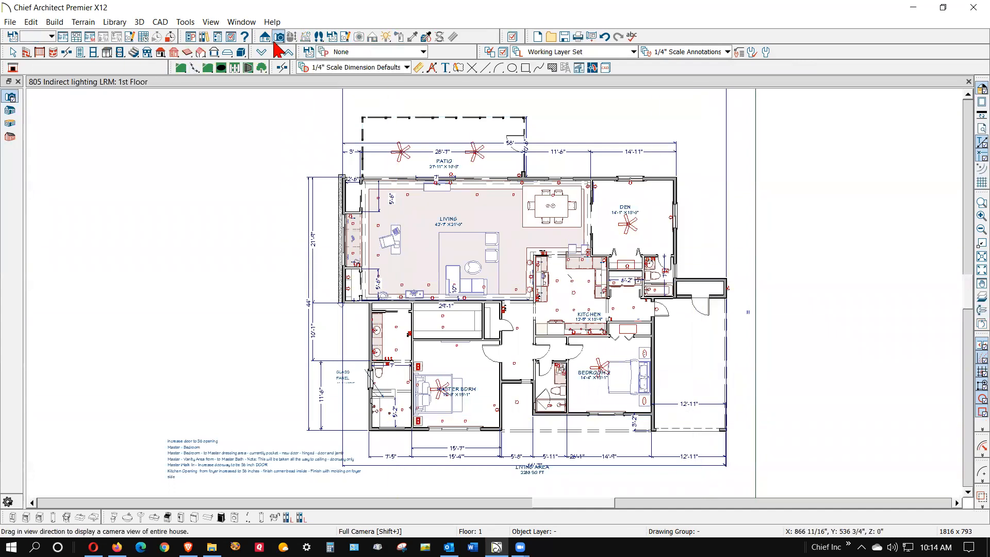
click(278, 36)
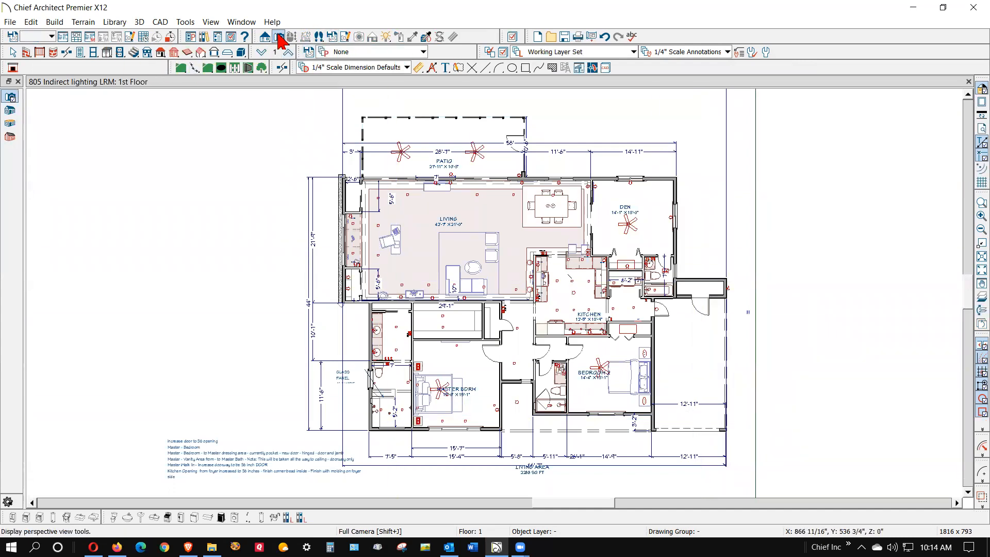
drag(561, 227, 281, 257)
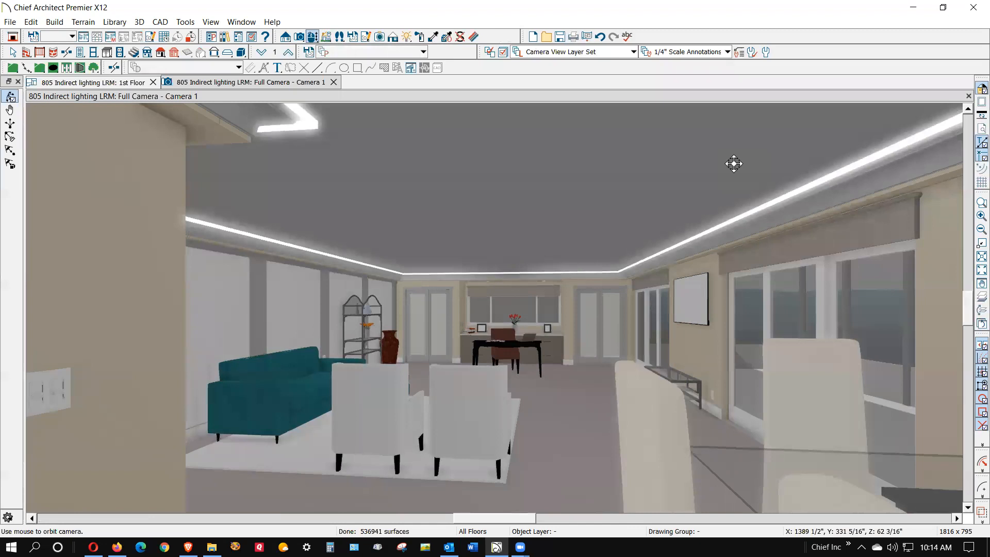
Close the camera view, then save and close the plan.
click(968, 96)
click(10, 22)
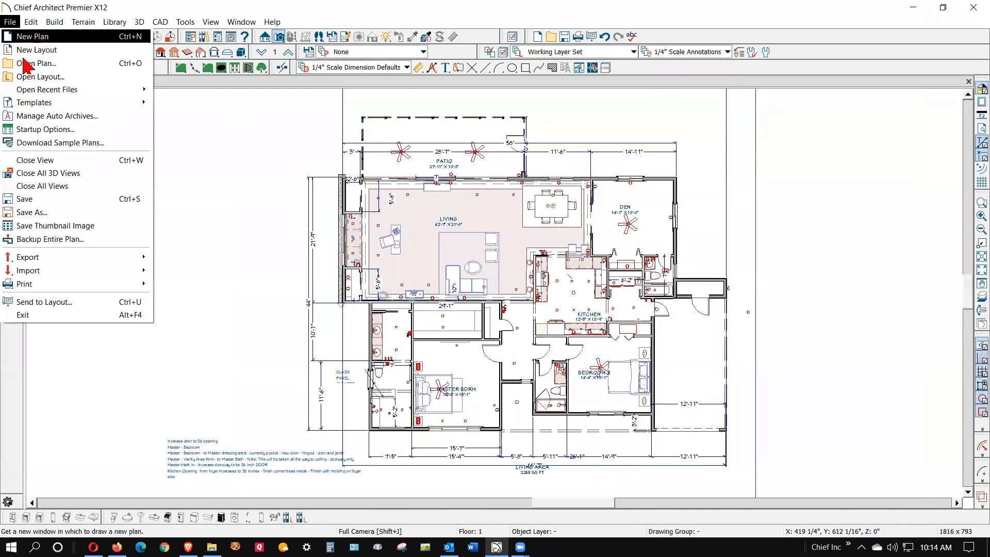
click(77, 198)
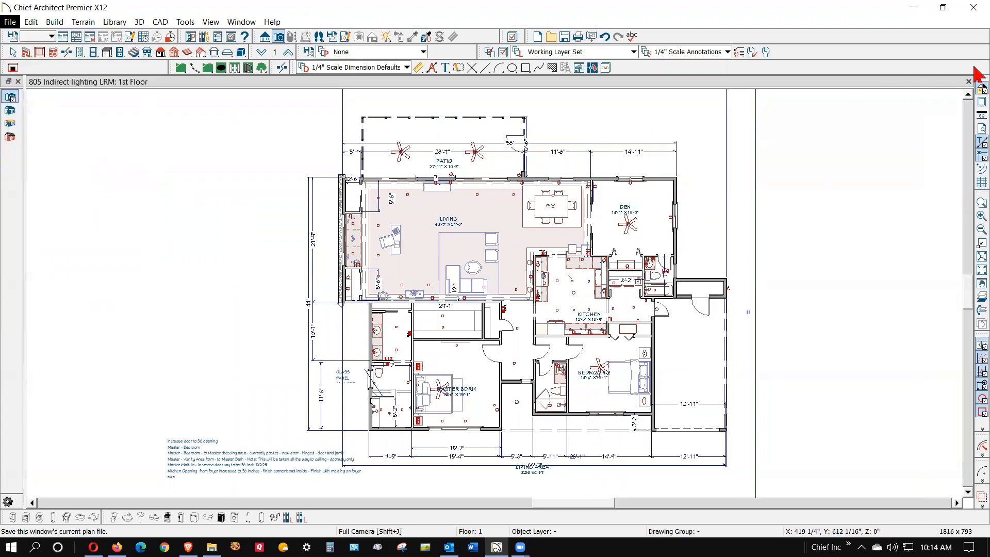
click(968, 83)
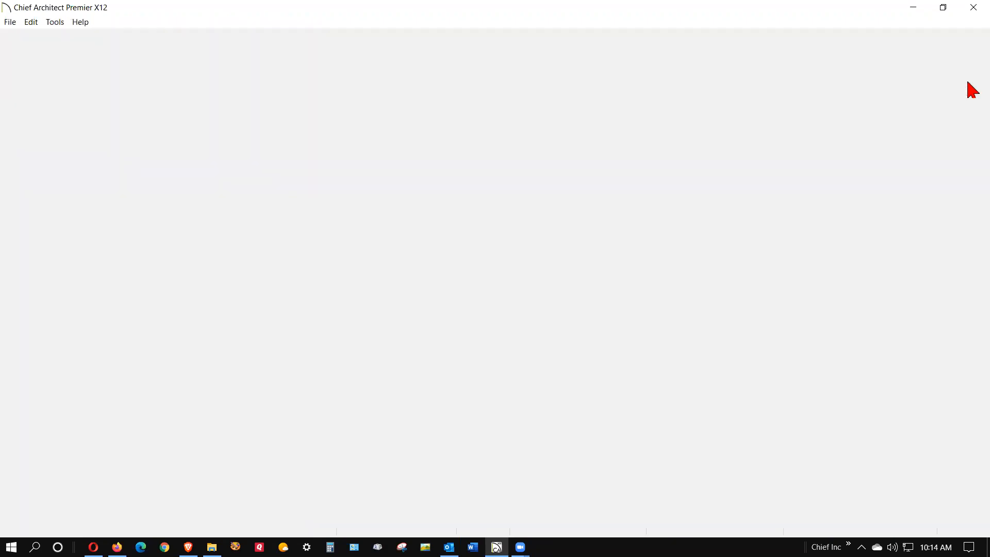
Reopen the recent plan 805 Indirect lighting LRM.plan and create a full camera view from the dining area across the living room.
click(11, 22)
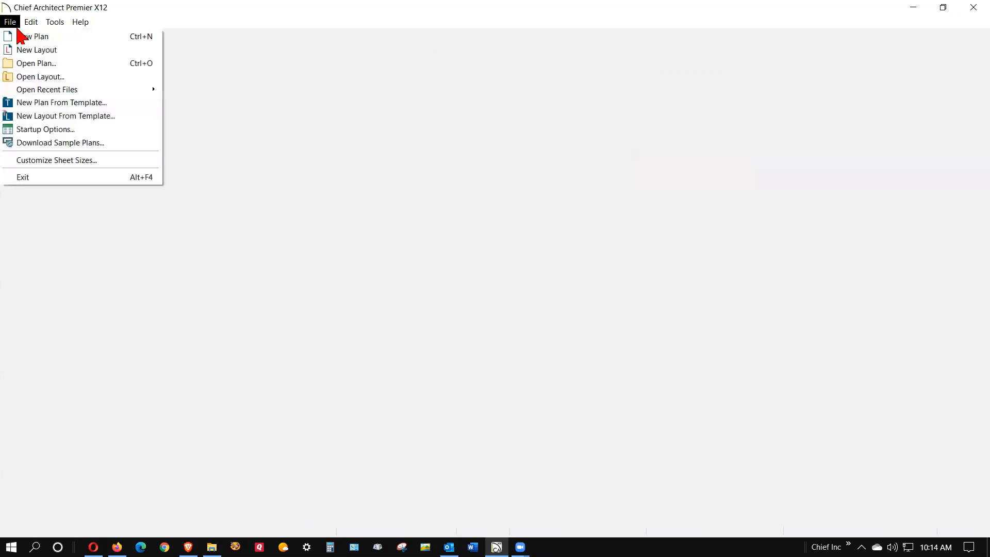
mouse_move(72, 88)
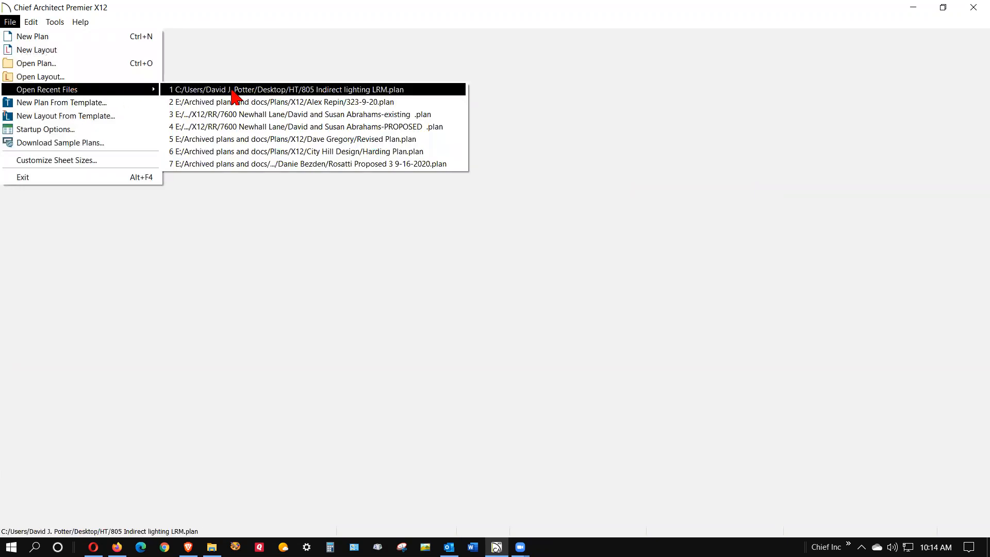
click(235, 89)
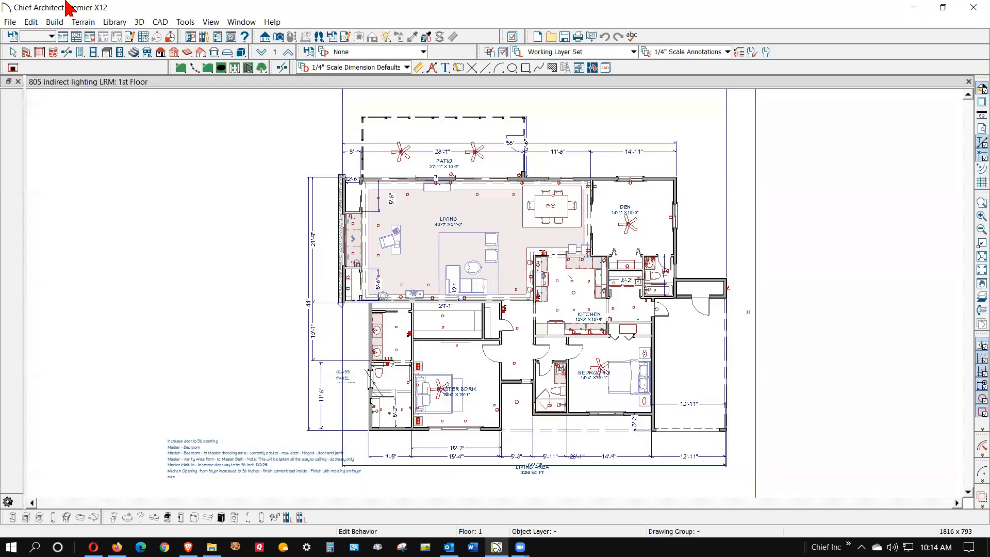
click(279, 37)
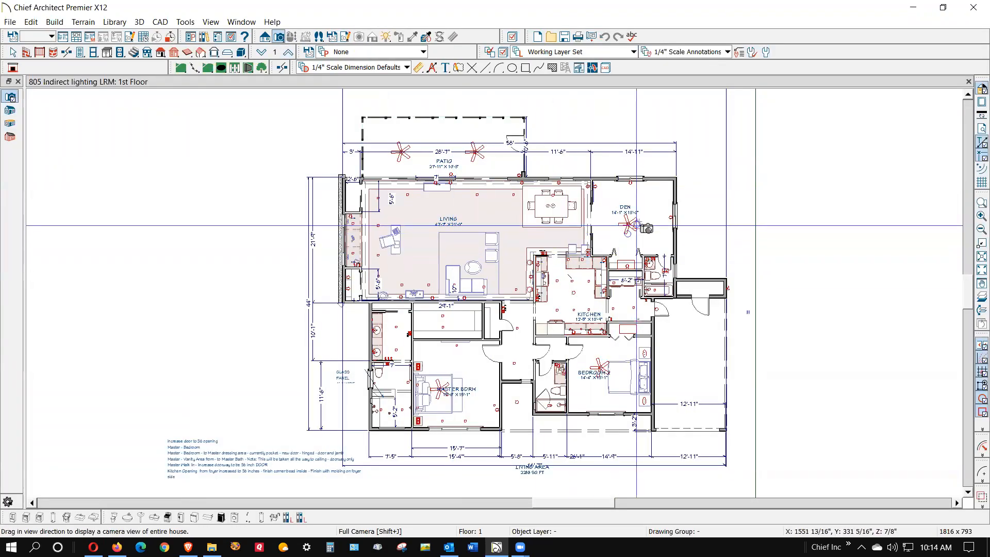
drag(577, 227, 206, 282)
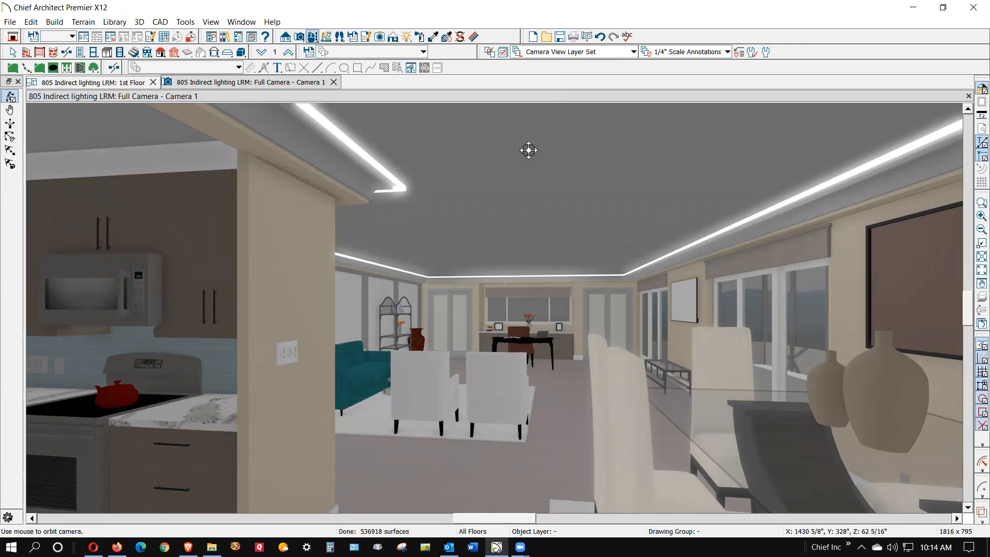
Examine the texture source and properties of the living room floor's 32 x 32 ADELLA GRIS material, leaving them unedited.
click(473, 36)
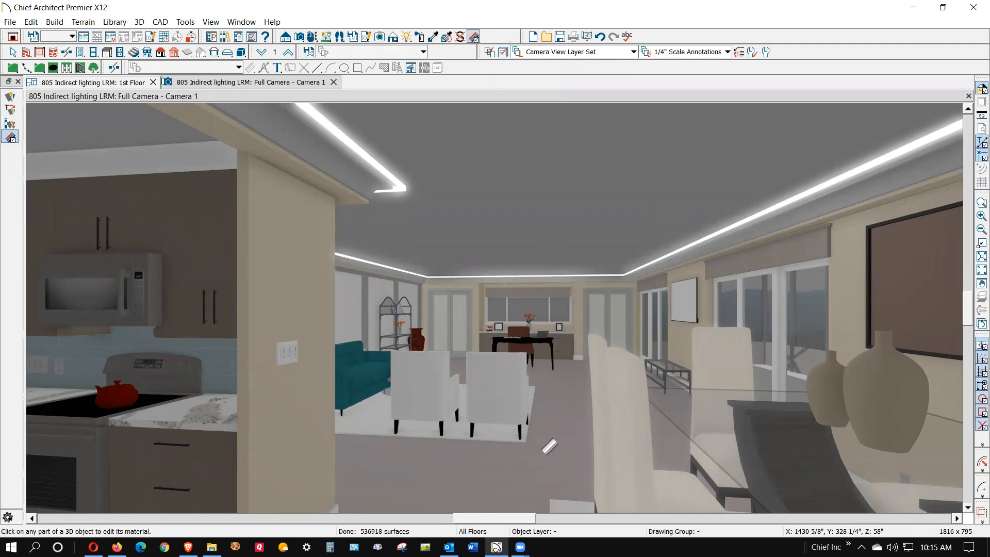
click(572, 335)
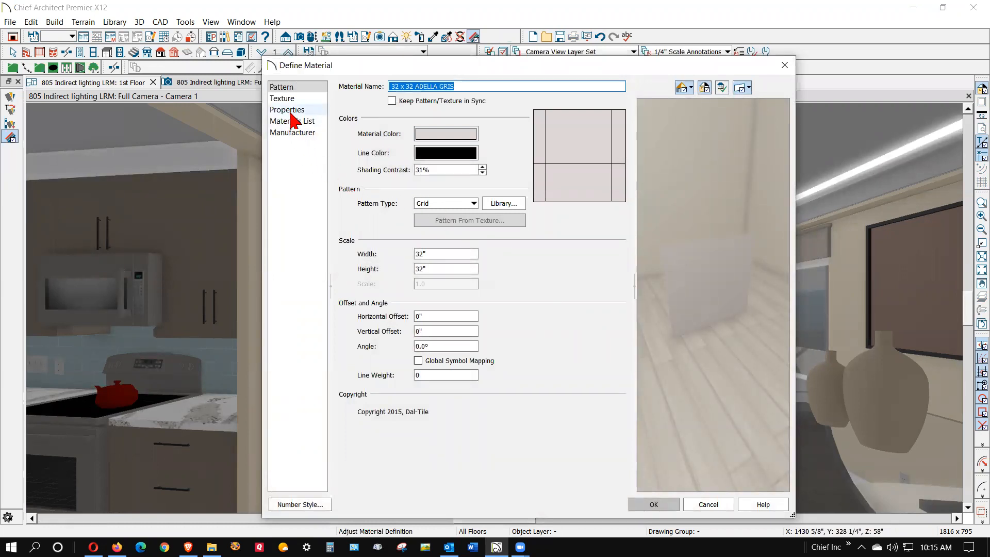
click(283, 98)
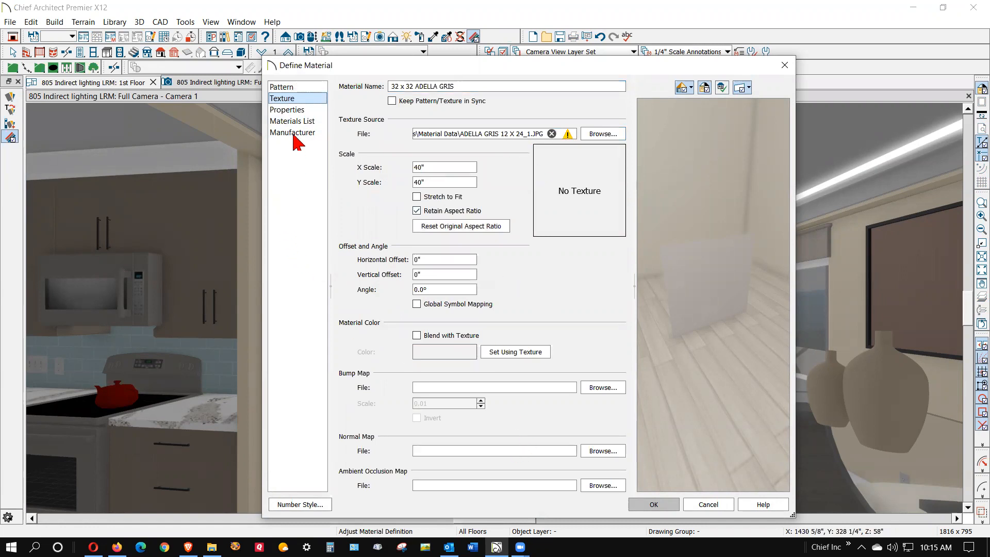
click(288, 110)
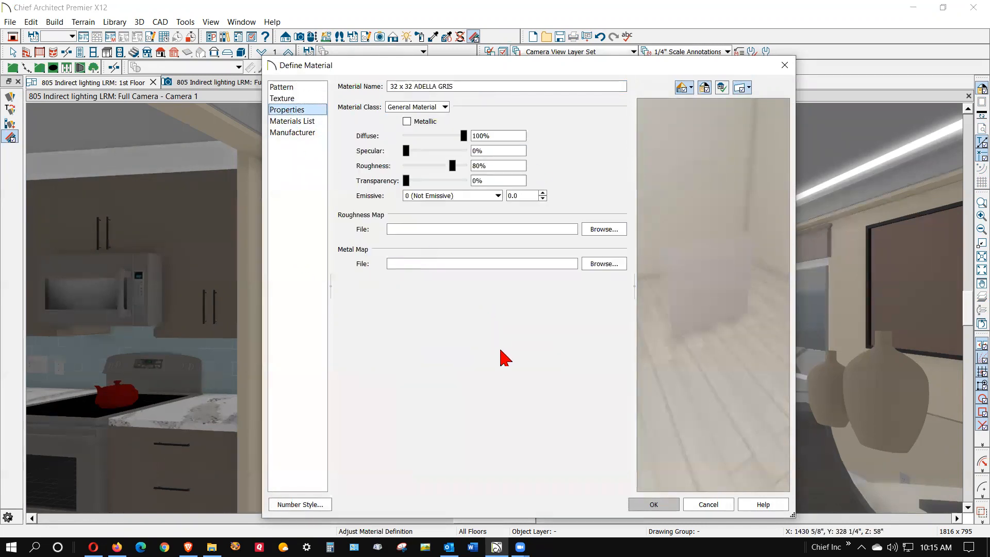
click(710, 504)
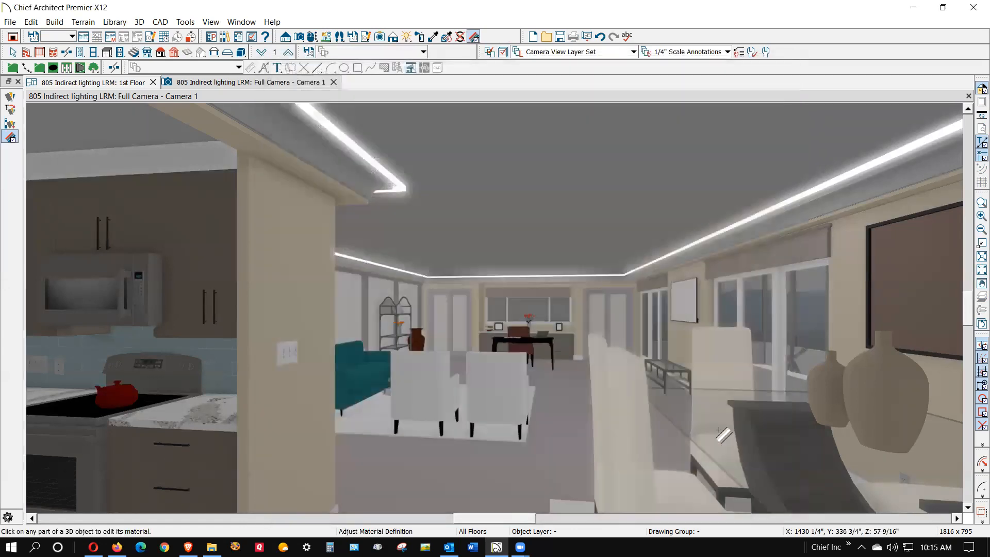
Set the emissive value of the living room ceiling's Color - White material to 2.0.
key(space)
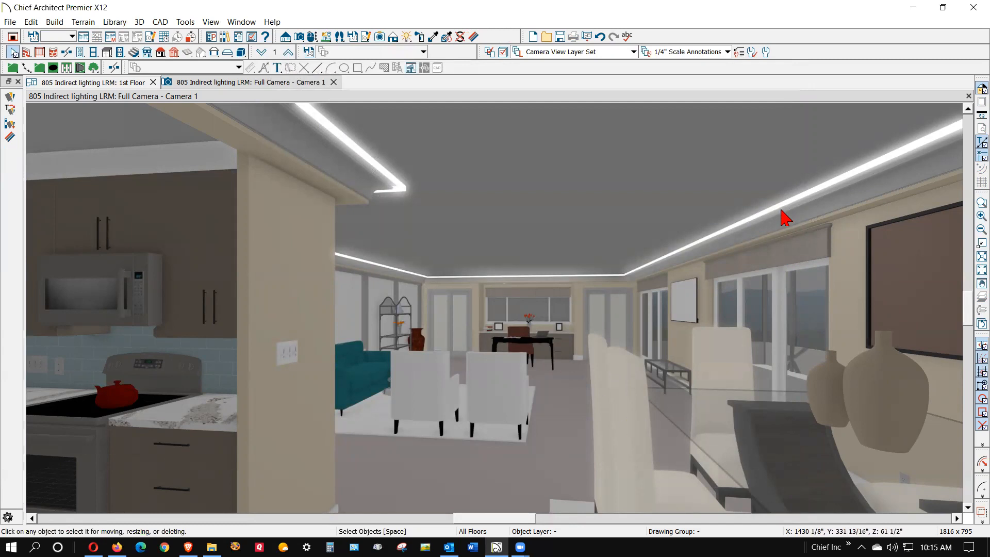
click(473, 36)
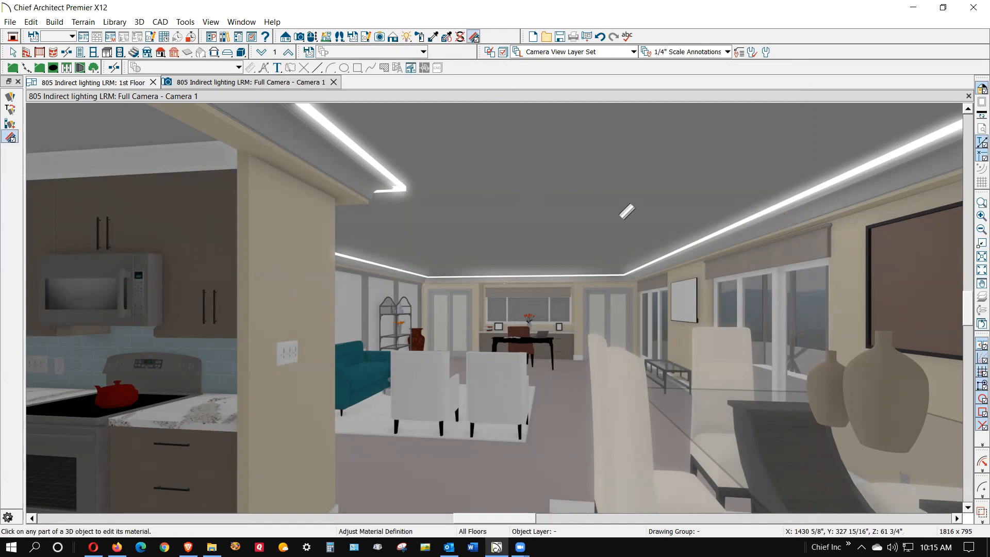
click(626, 211)
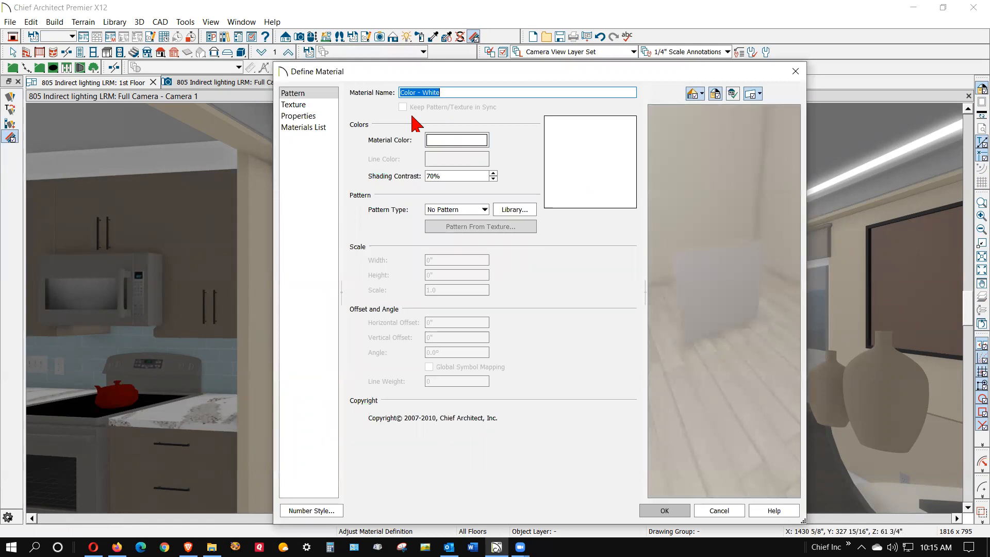
click(306, 119)
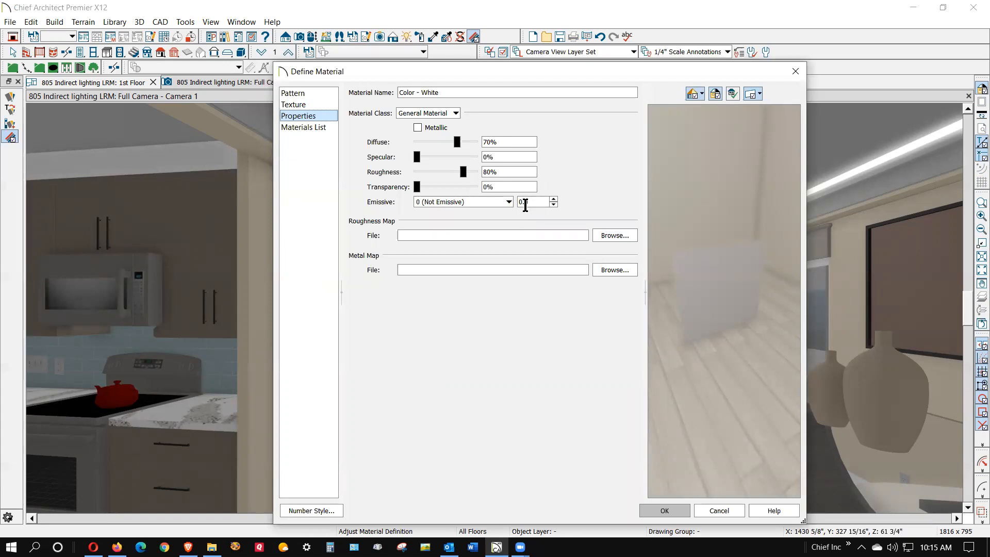
drag(521, 202, 490, 203)
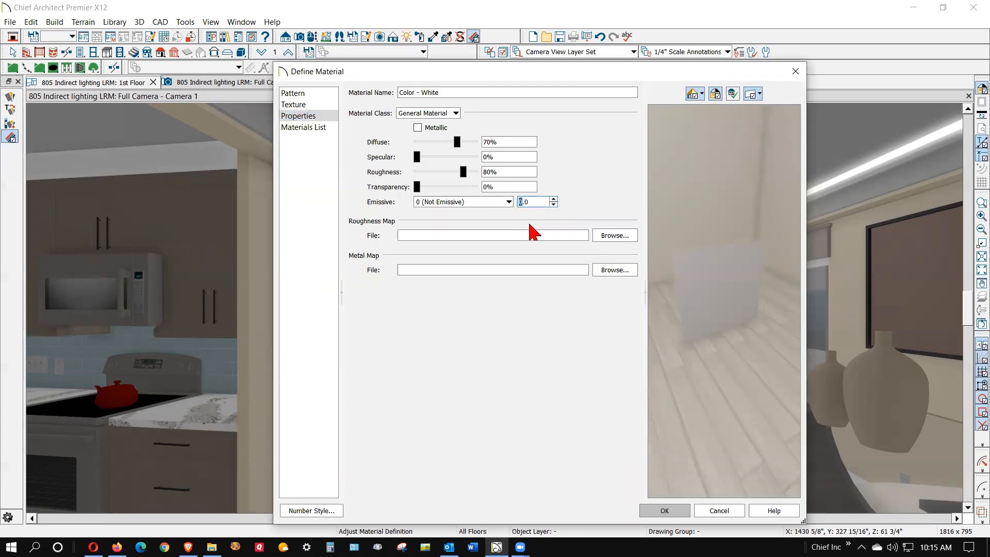
key(Tab)
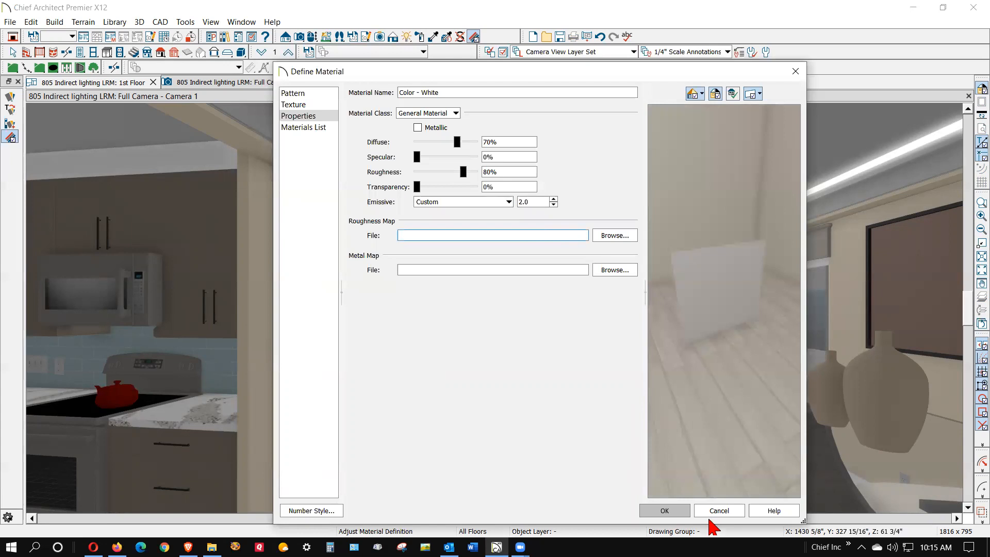
click(677, 513)
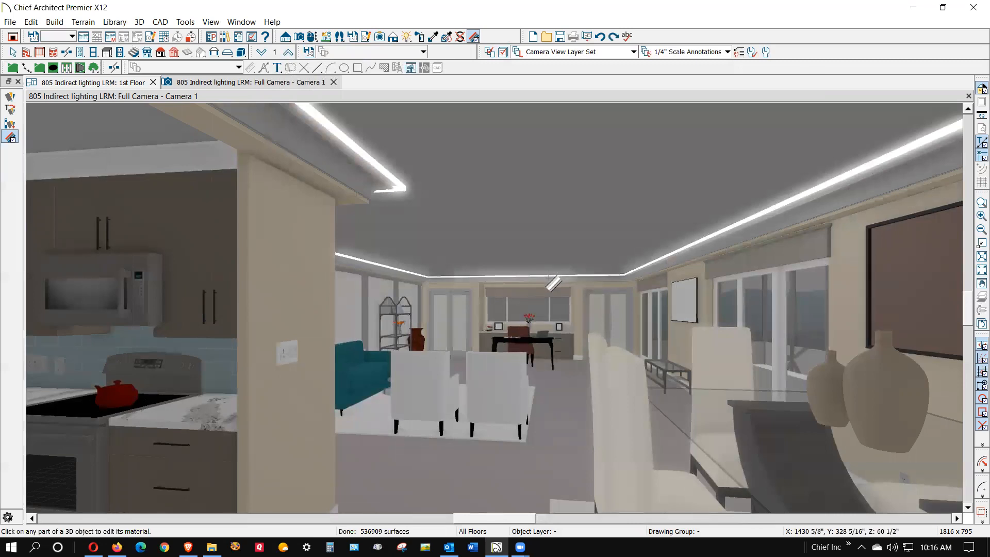
Check the material definitions of the surface at the room's far end and of the ceiling, leaving both unedited.
key(space)
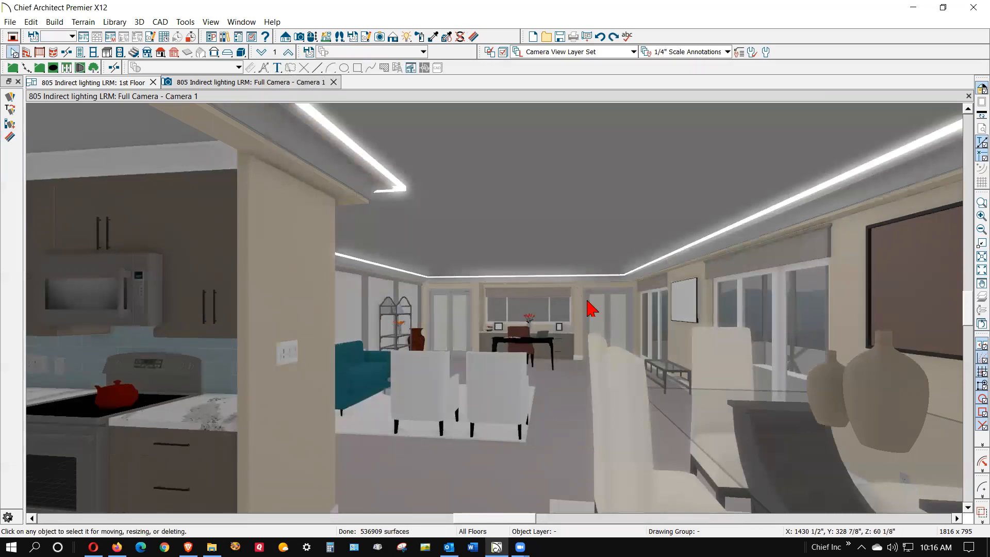
click(473, 37)
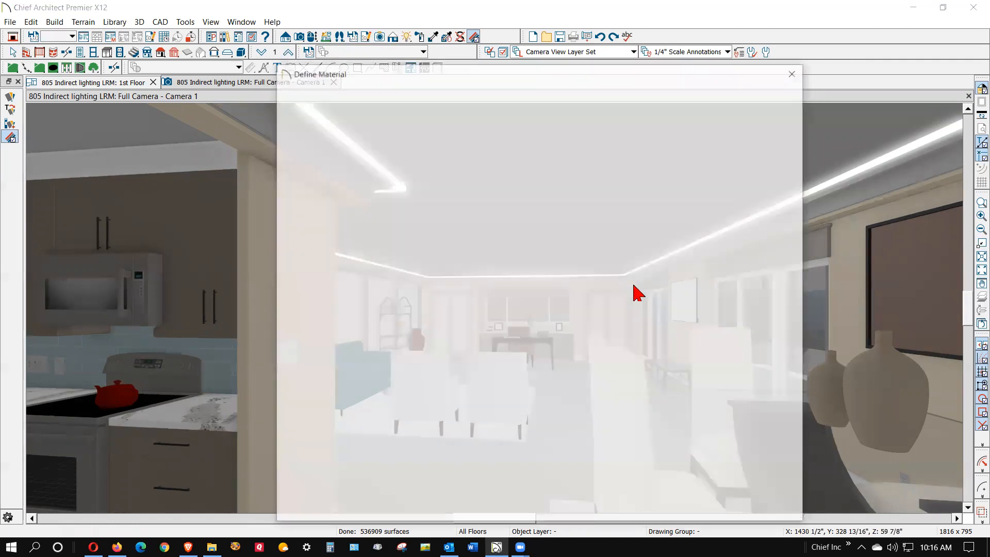
click(645, 296)
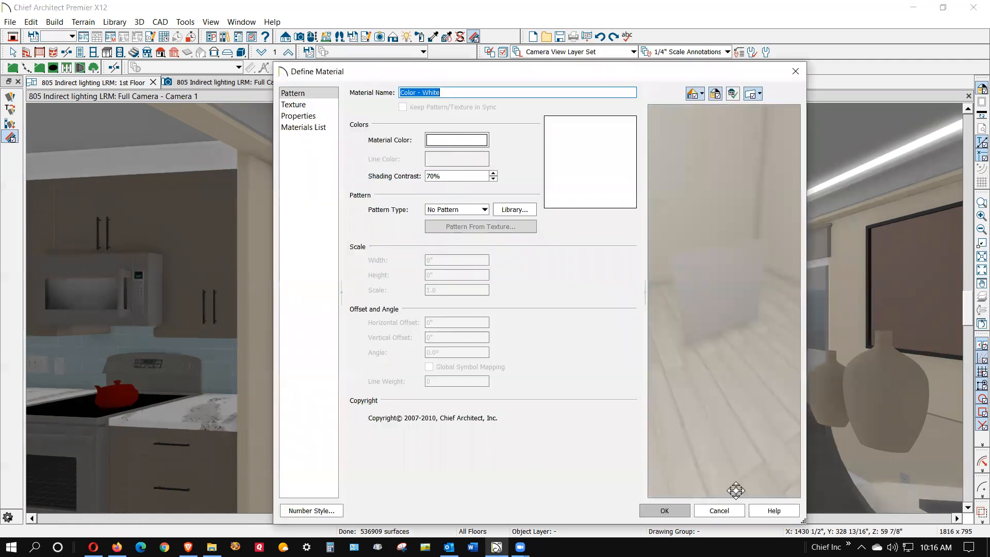
click(719, 510)
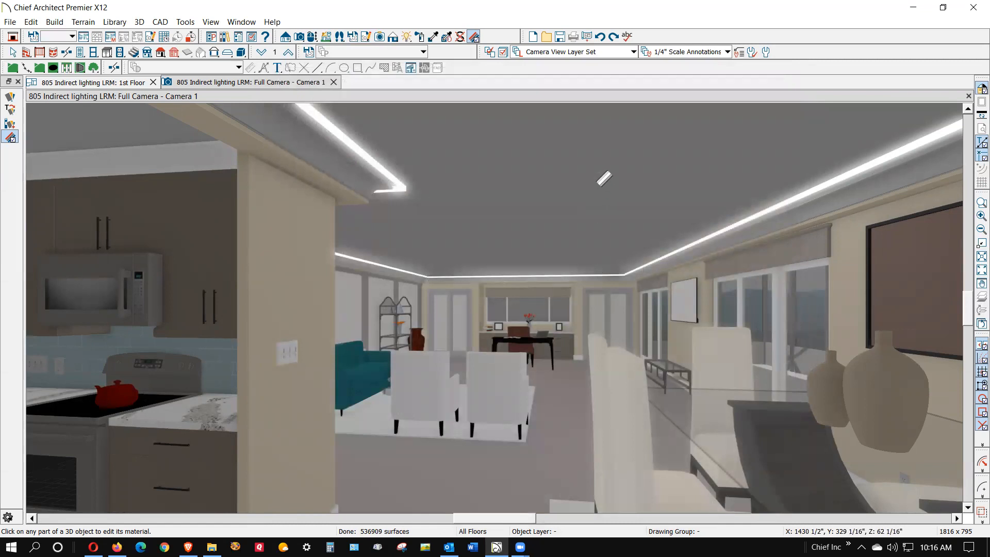
click(604, 182)
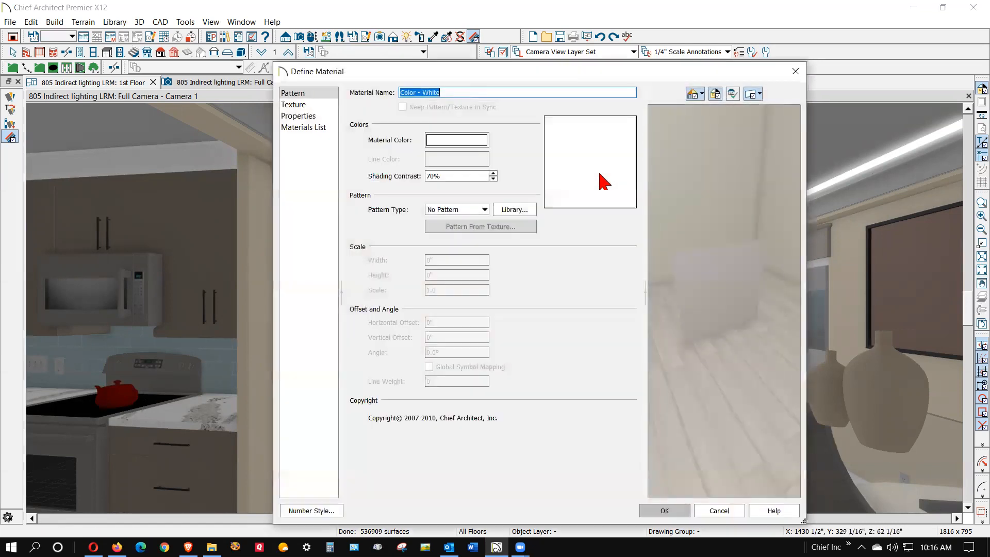
click(719, 508)
key(space)
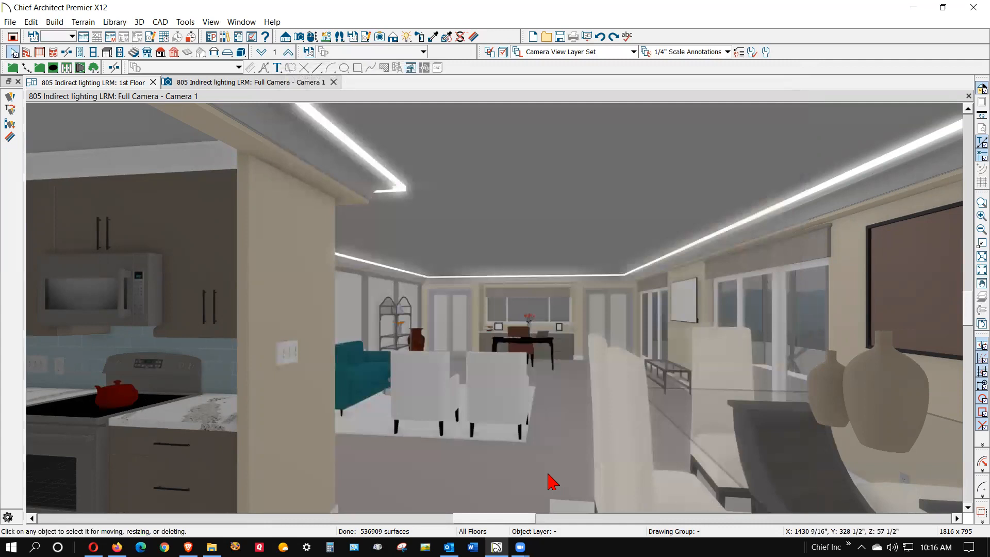
Open the living room's specification and start selecting a material for its Ceiling Finish component.
click(557, 444)
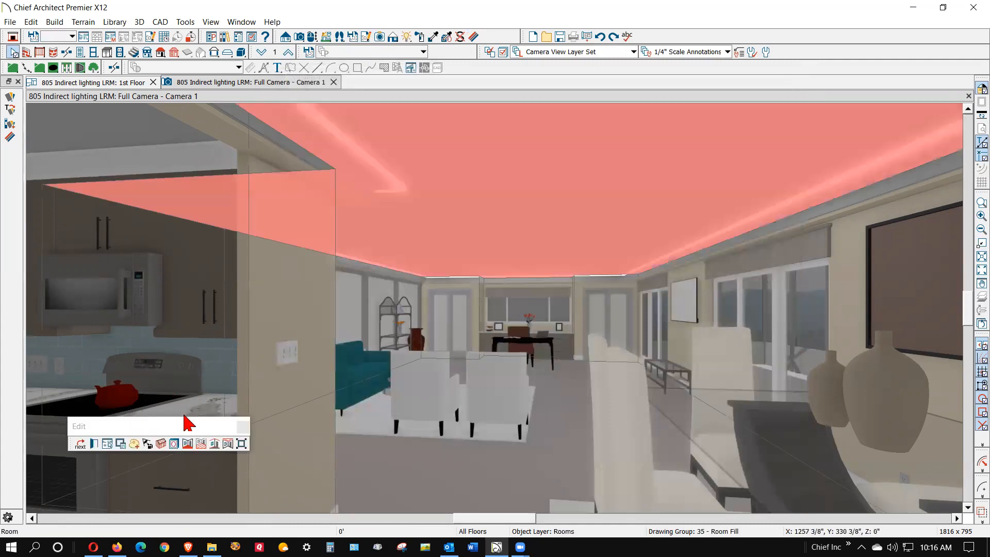
click(87, 443)
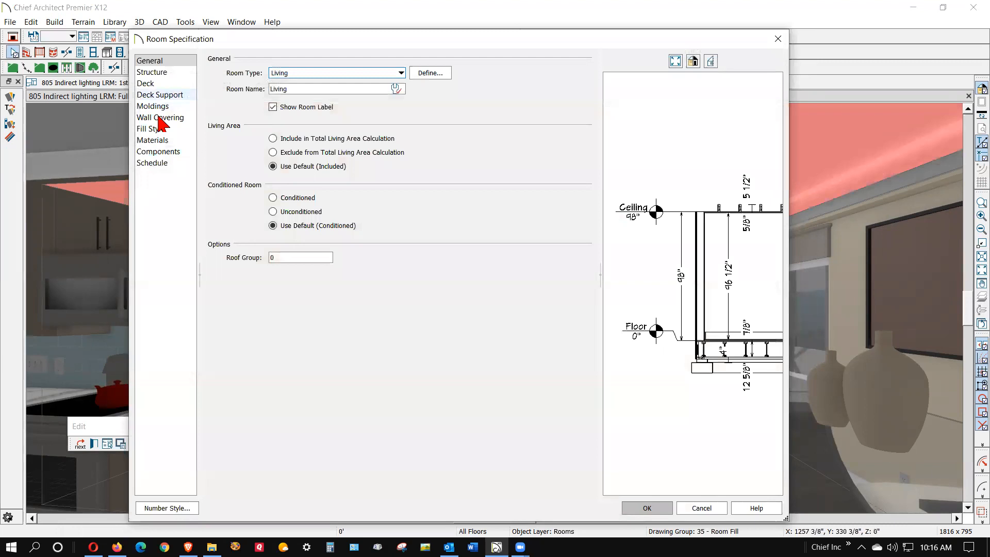
click(163, 140)
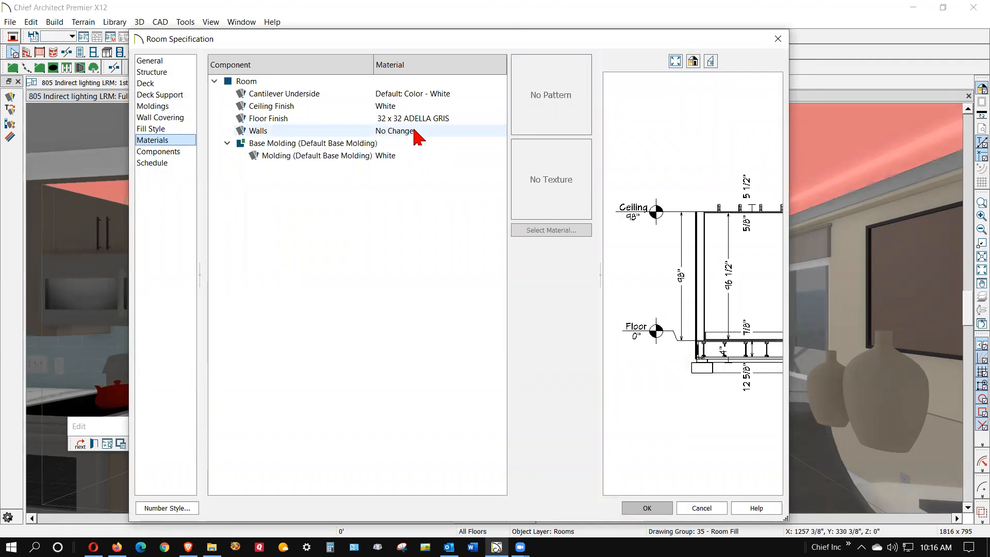
click(392, 132)
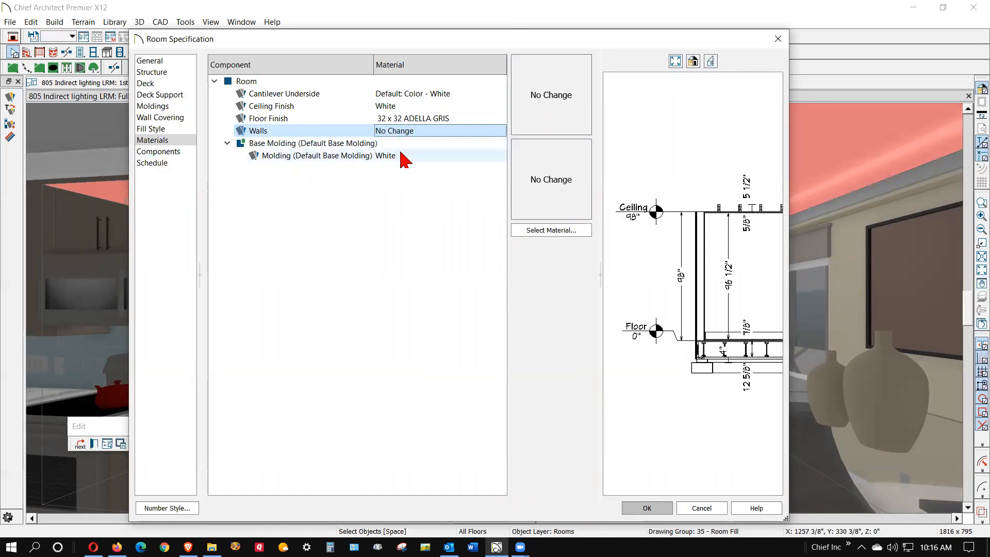
click(318, 106)
click(562, 231)
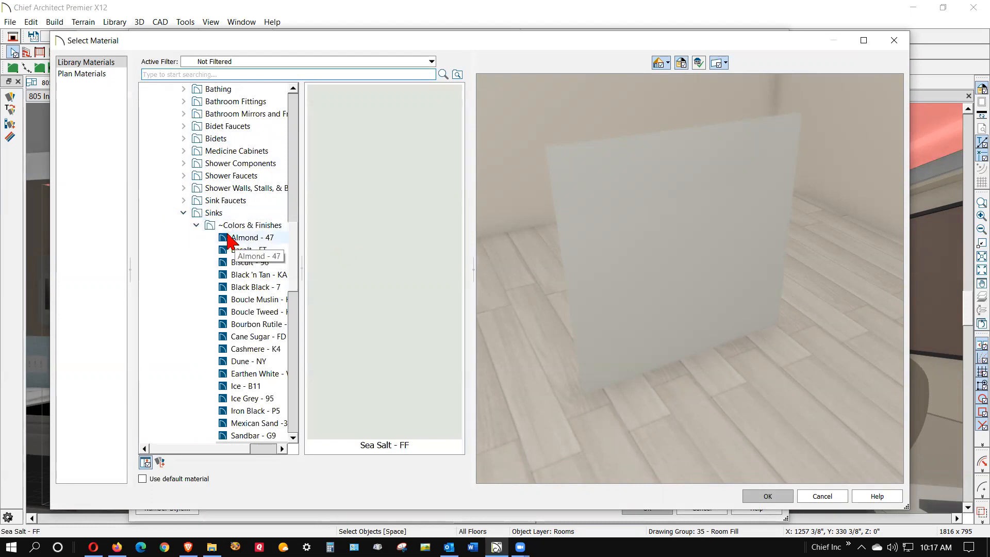
Collapse the expanded Kohler folders and the Manufacturer Catalogs in the material library.
click(183, 212)
scroll(175, 170, up, 2)
scroll(174, 162, up, 5)
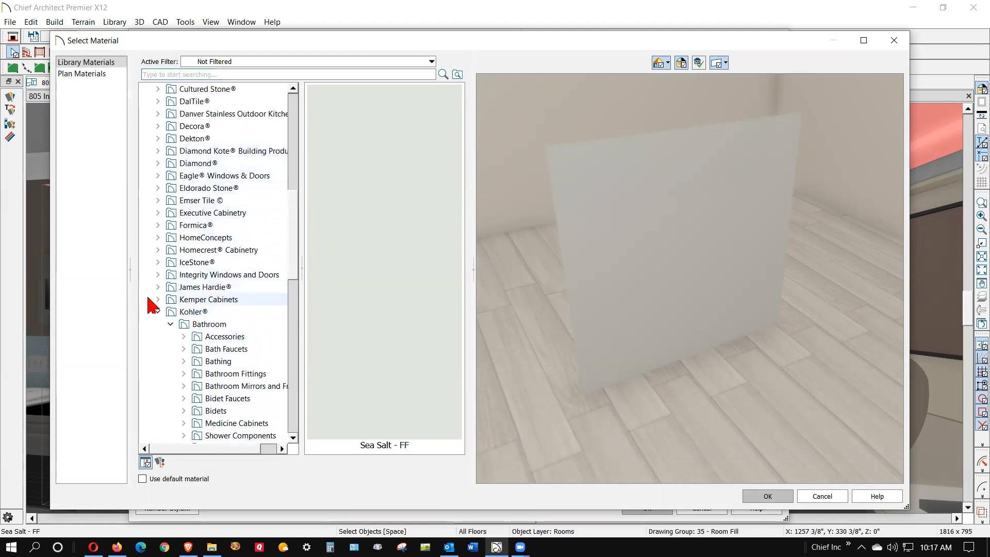
click(157, 311)
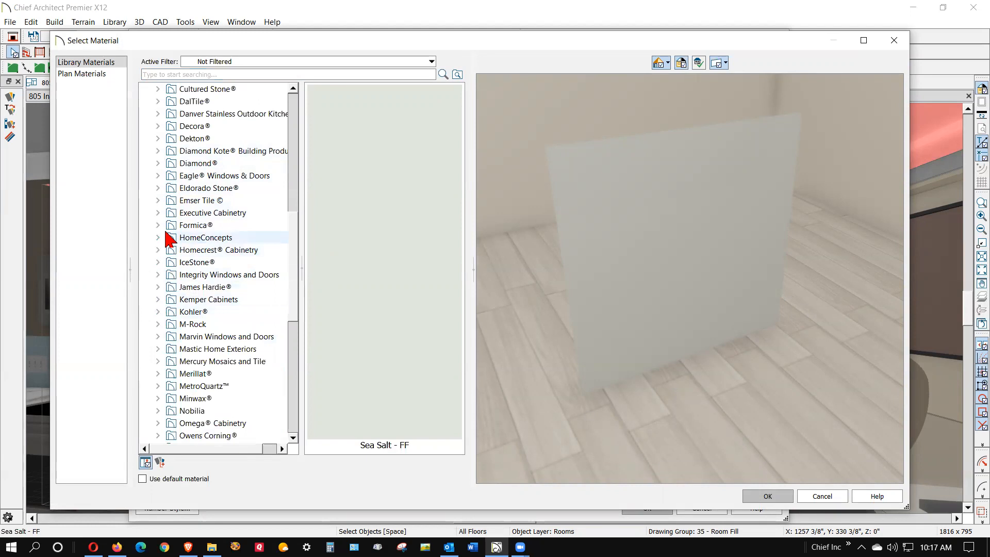
scroll(161, 228, up, 11)
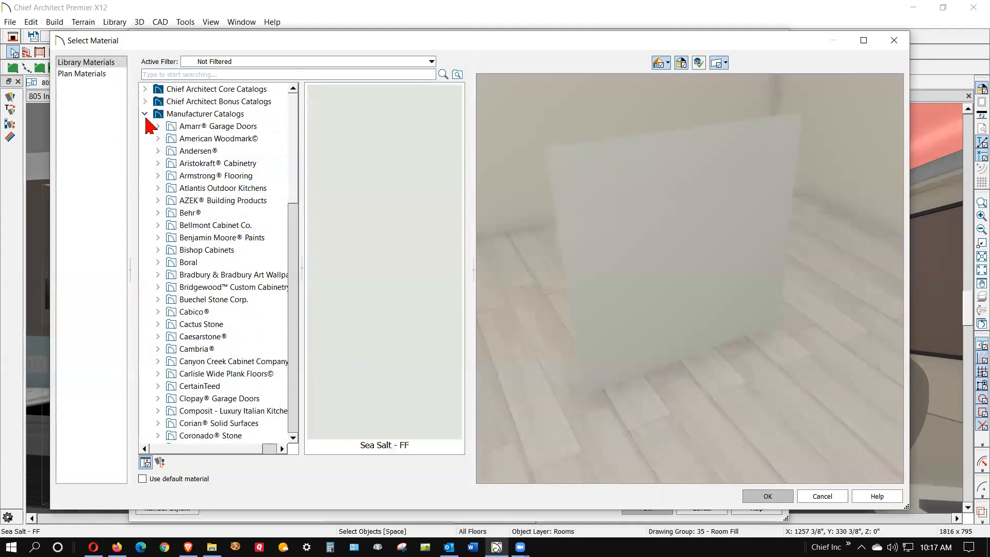
click(145, 114)
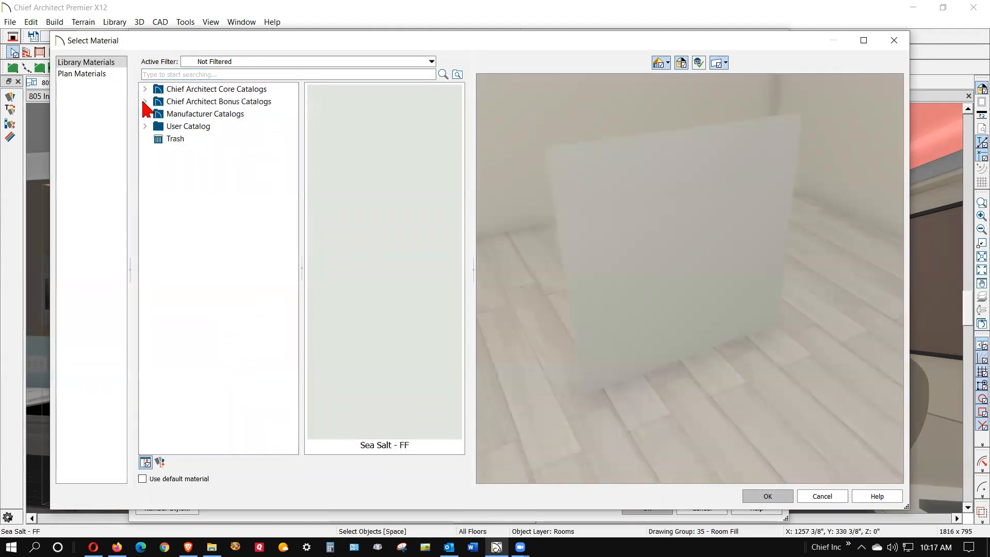
Choose Color - Bone from the core catalog's White/Neutral generic colors for the ceiling finish and accept the room specification.
click(145, 90)
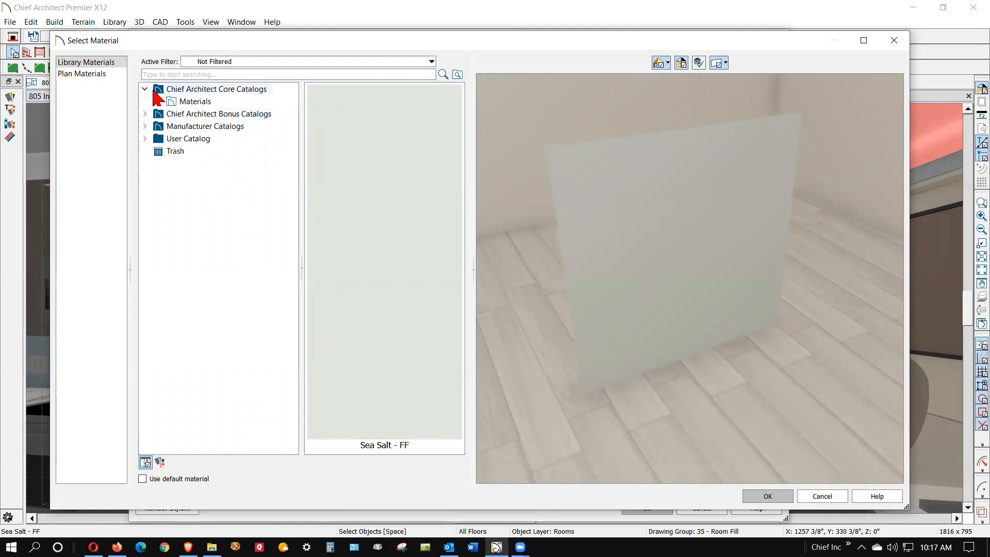
click(158, 101)
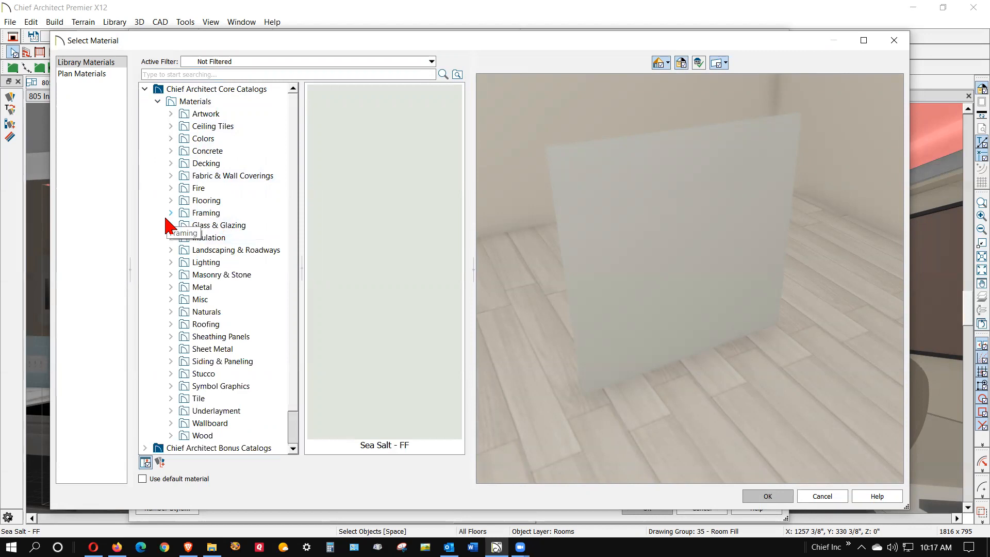
click(170, 139)
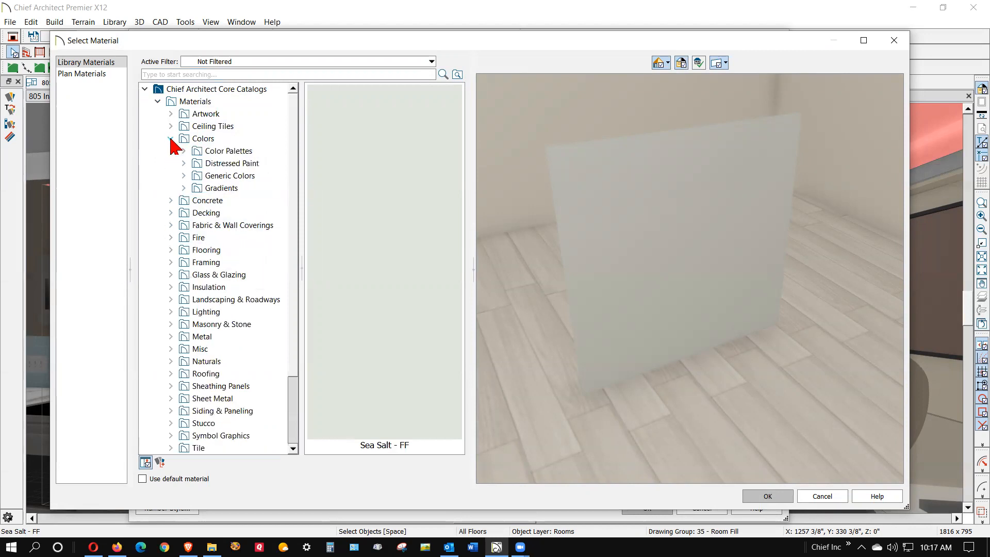
click(183, 176)
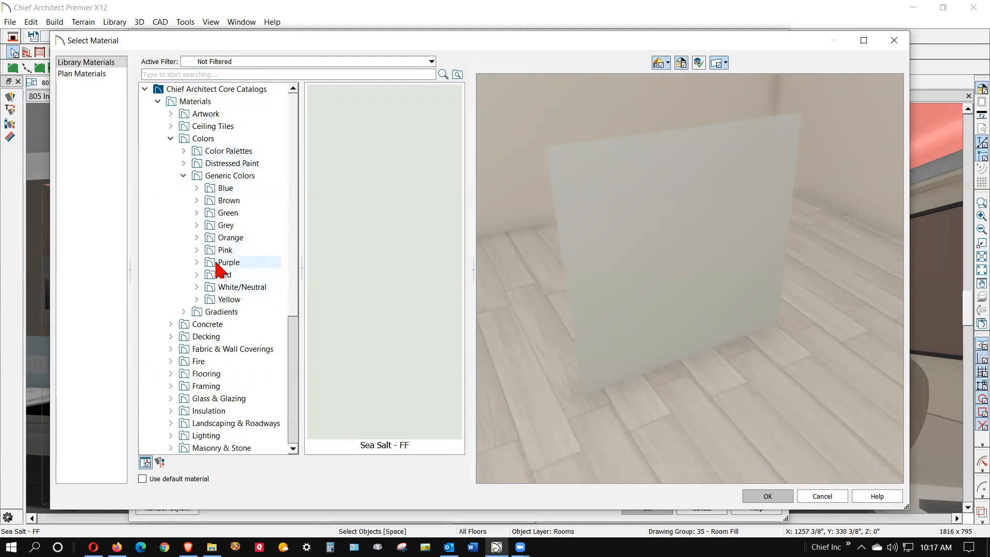
click(248, 288)
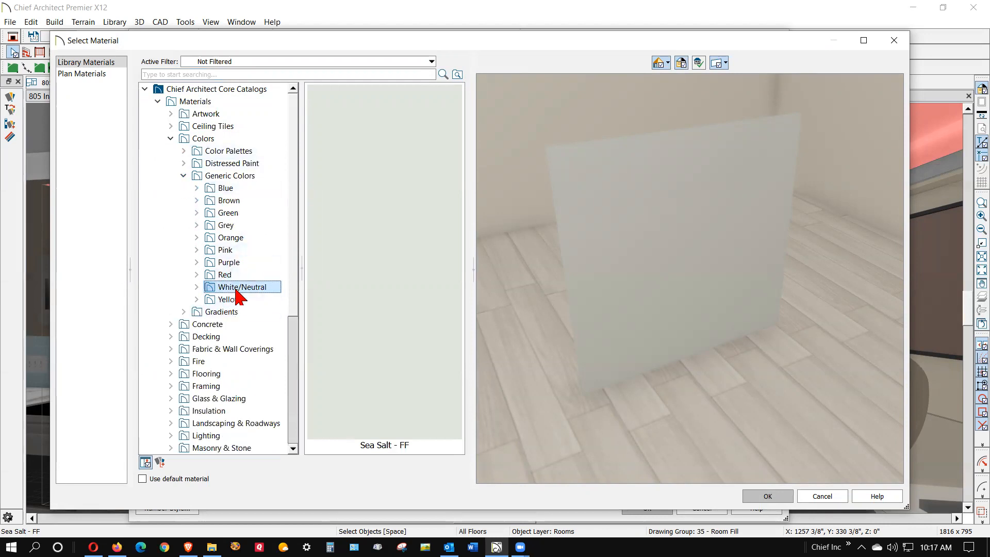
click(393, 168)
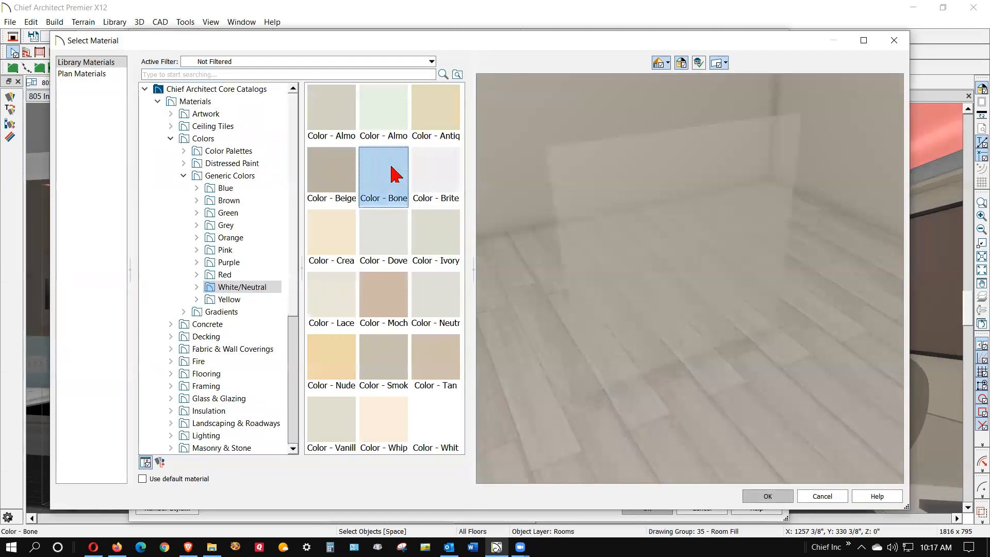
click(766, 495)
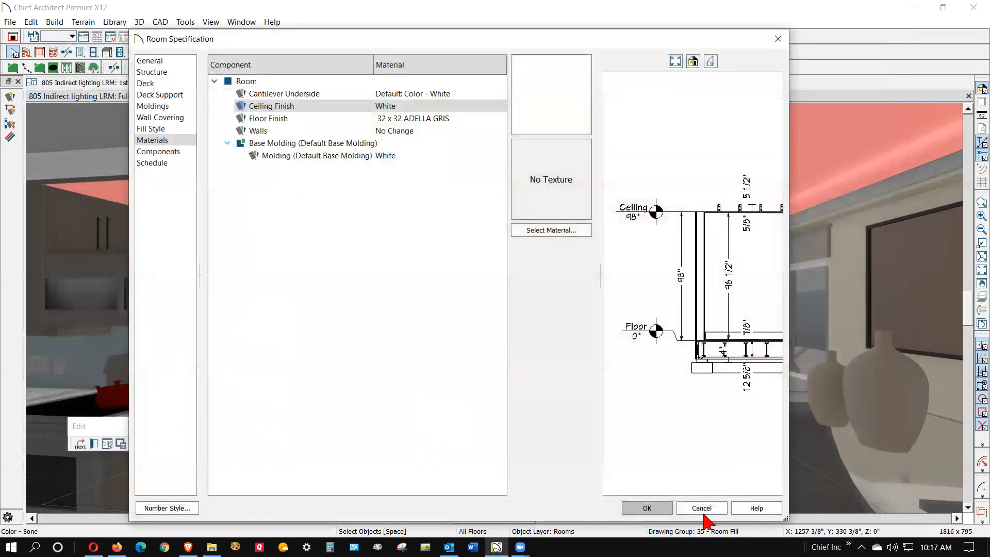
click(646, 506)
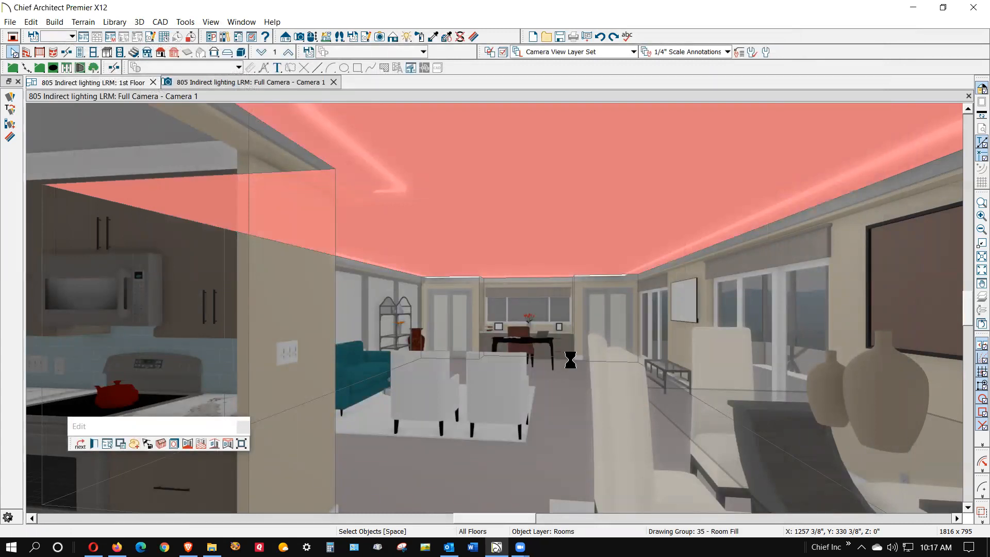
key(Escape)
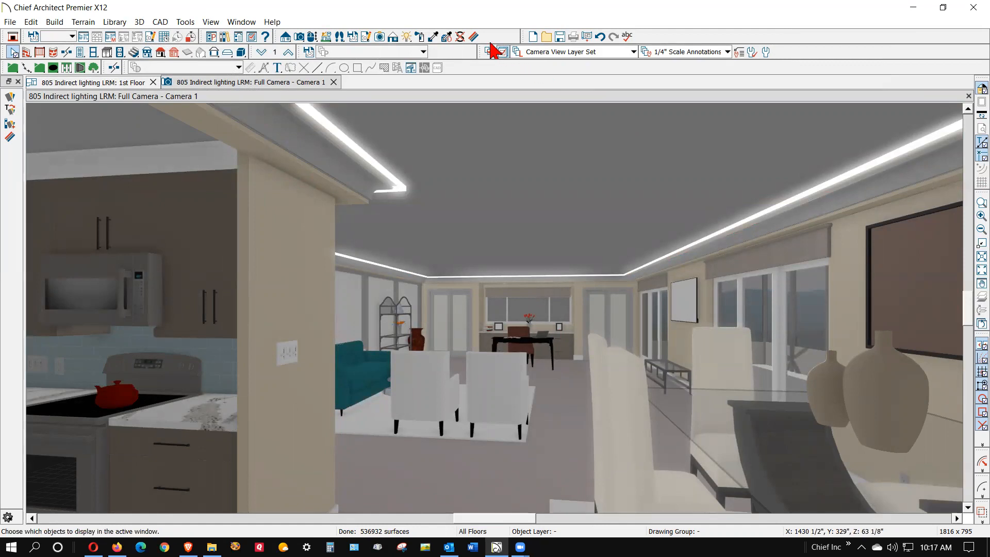
Check the material definition of the sliding glass door's frame, leaving it unedited.
click(473, 37)
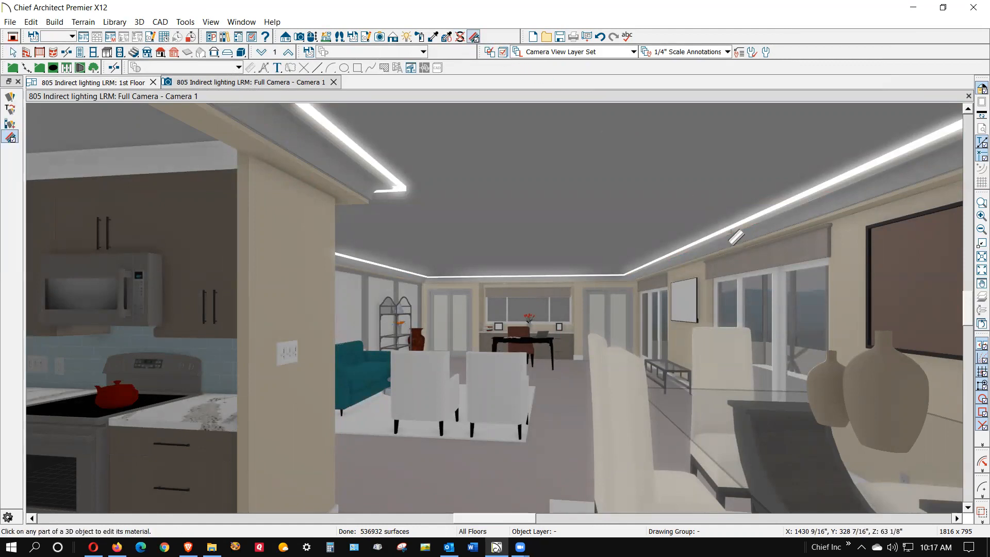
click(784, 330)
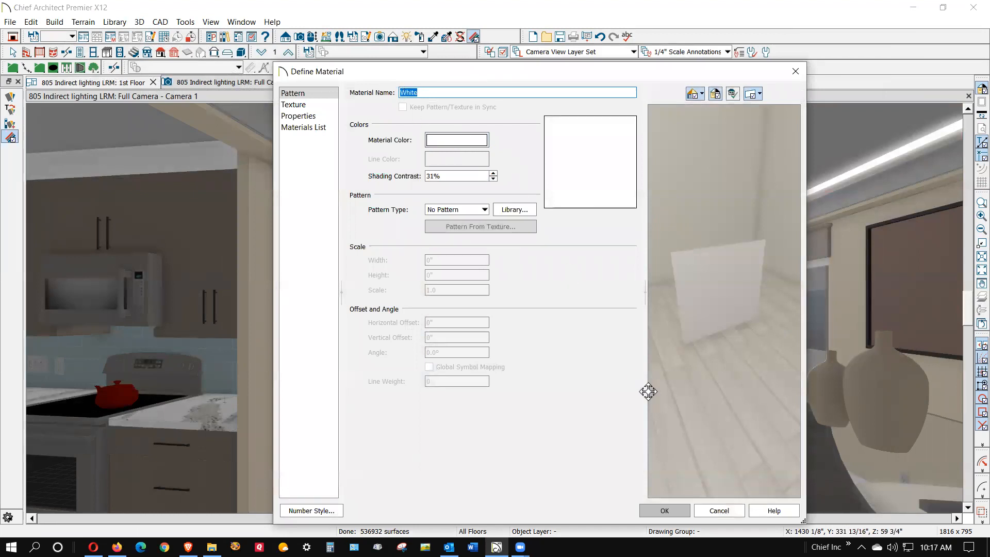
click(719, 510)
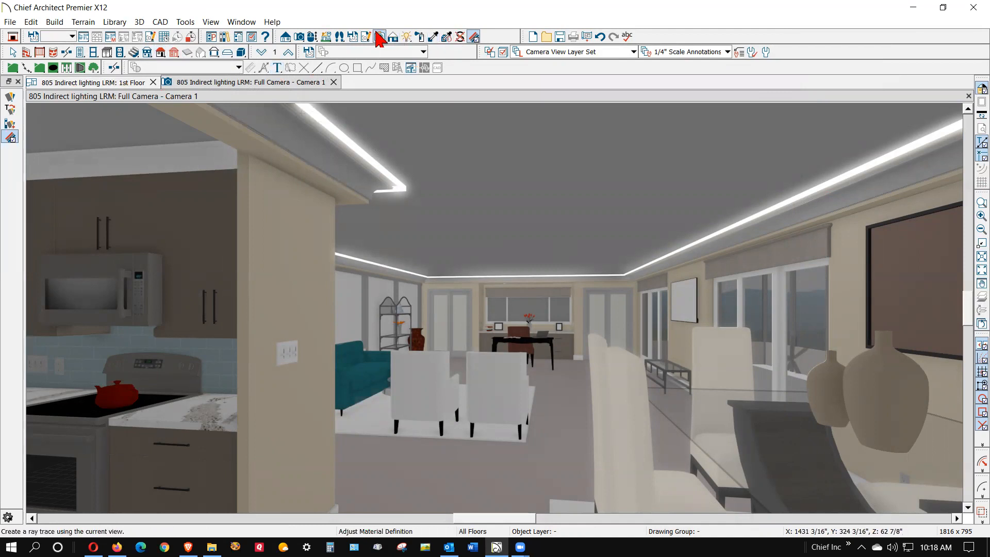
Switch the living room camera view to physically based rendering.
click(392, 37)
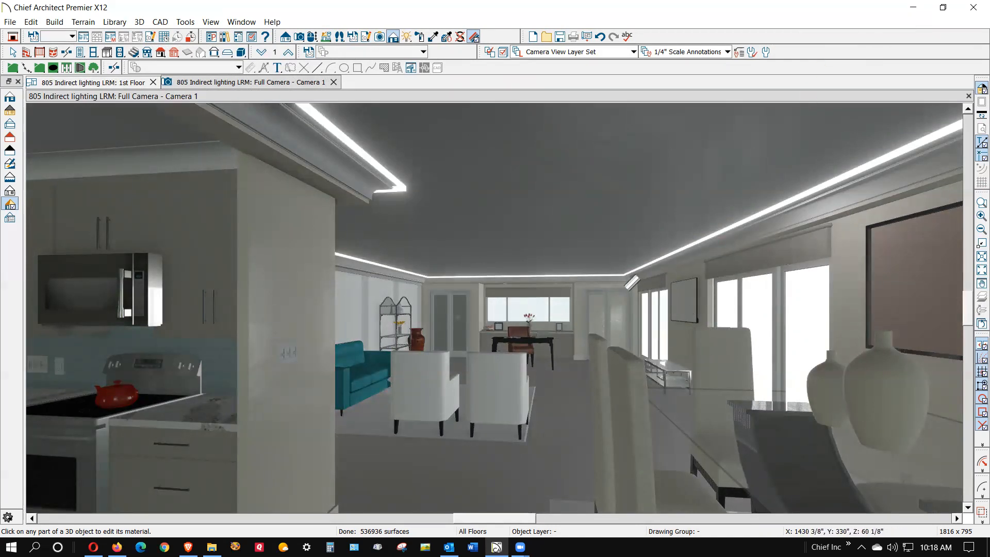
Adjust the camera's sunlight to use the generic sun with an intensity of 26,000 Lux (Dusk).
key(space)
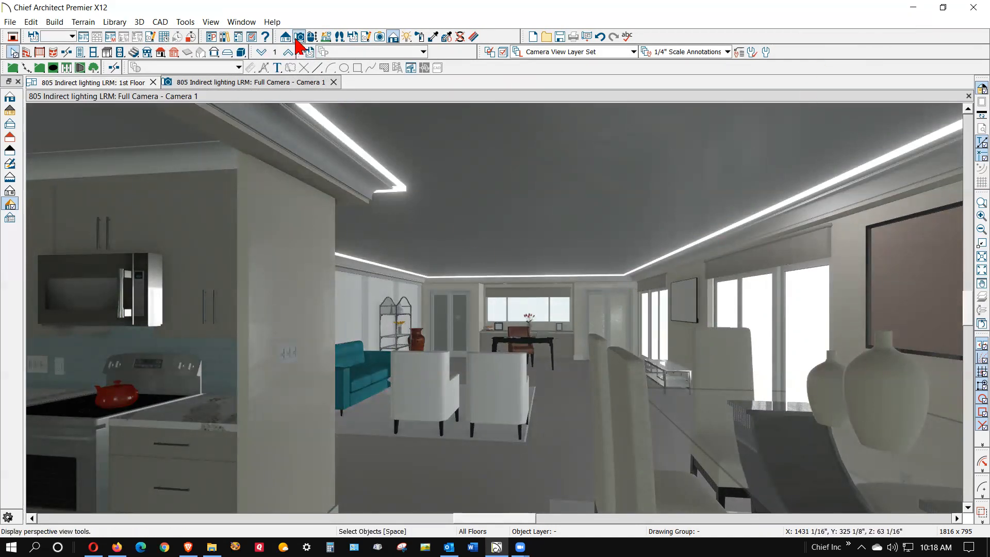
click(144, 24)
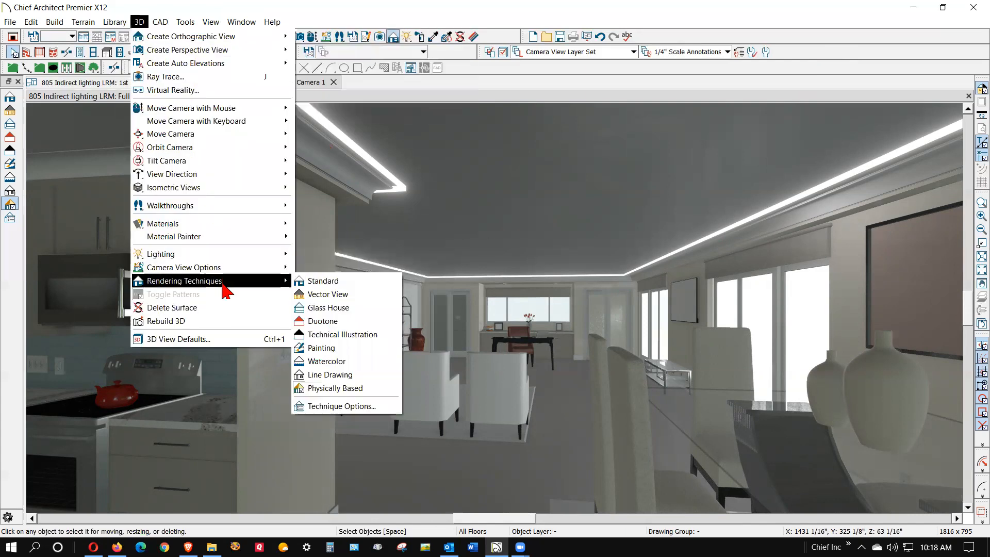
mouse_move(189, 254)
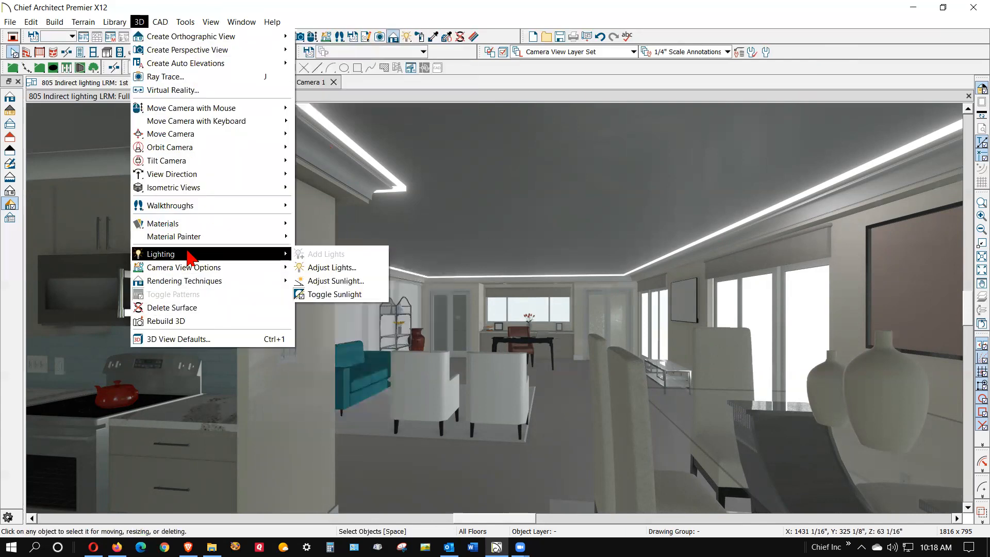
click(330, 283)
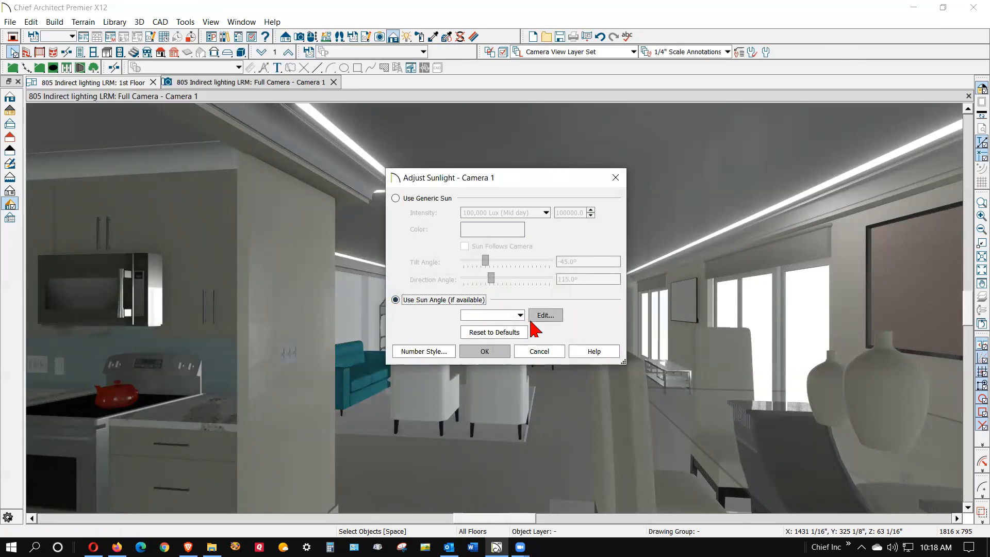
click(398, 199)
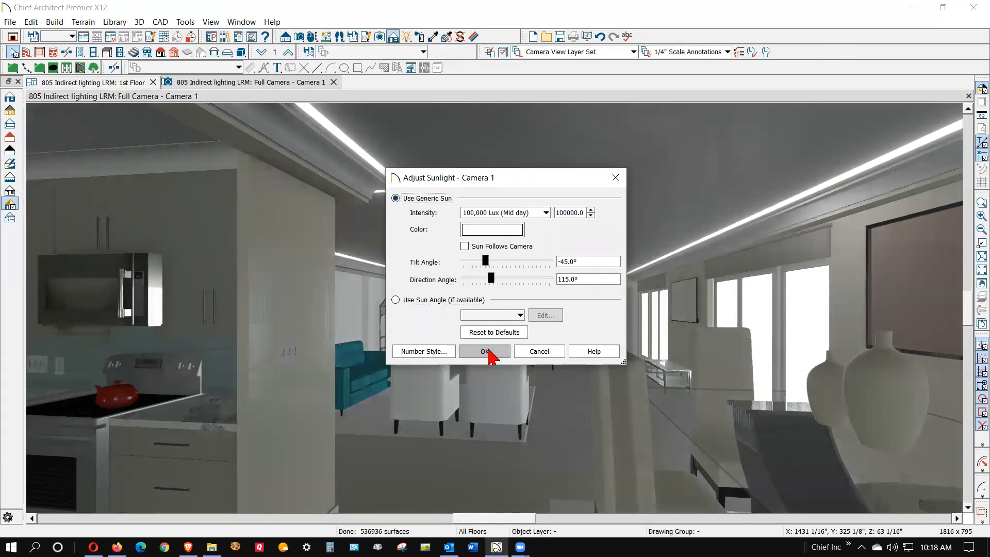
click(545, 213)
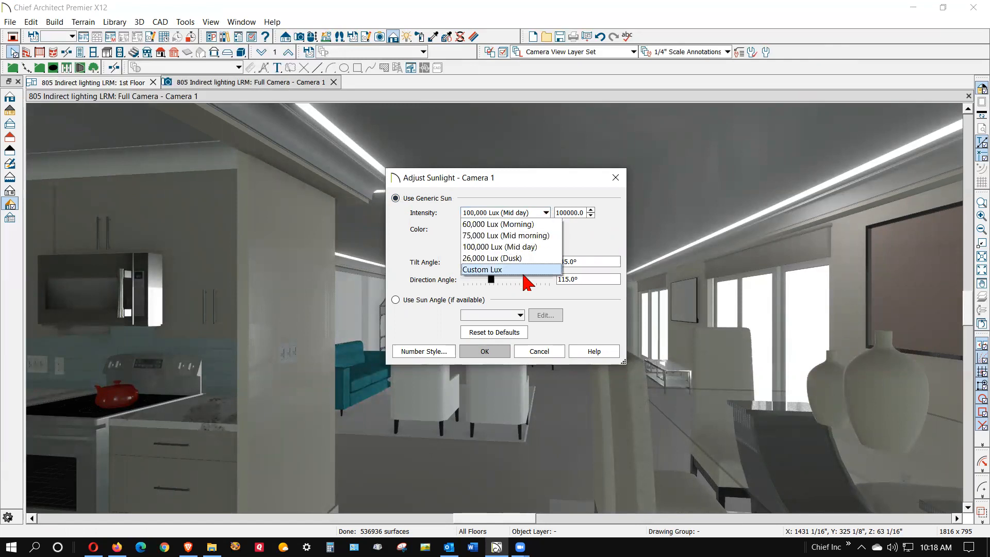
click(490, 258)
click(484, 351)
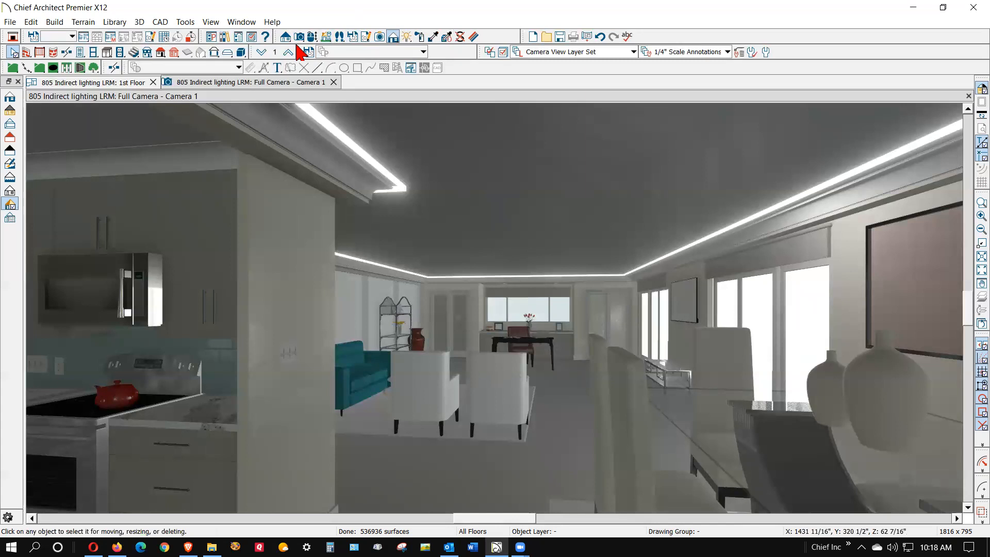
Move the full camera out to view the house exterior and close that camera view.
click(312, 37)
drag(729, 336, 762, 330)
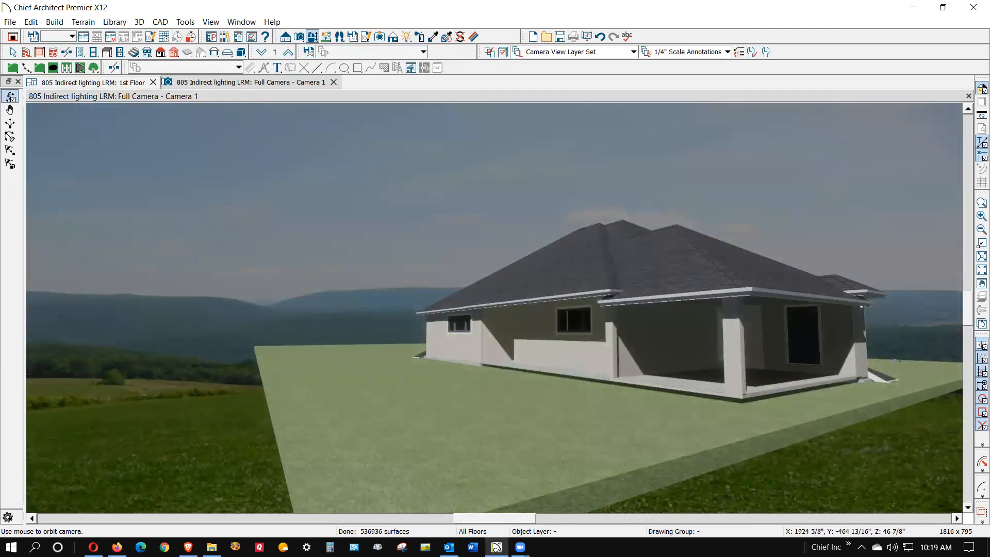
key(ctrl+w)
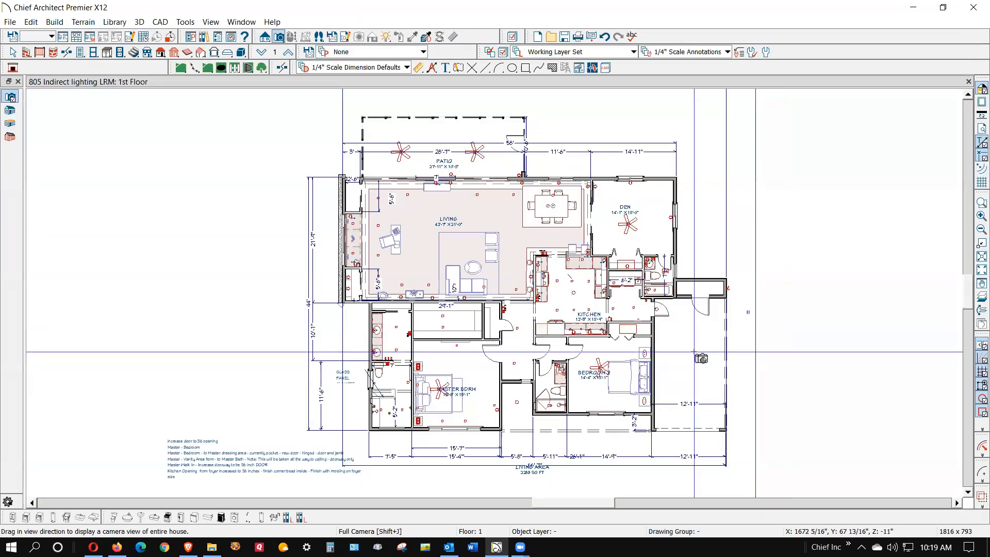
Create a perspective floor overview of the 1st floor and orbit it to look down into the living room.
scroll(551, 414, up, 3)
scroll(541, 380, down, 2)
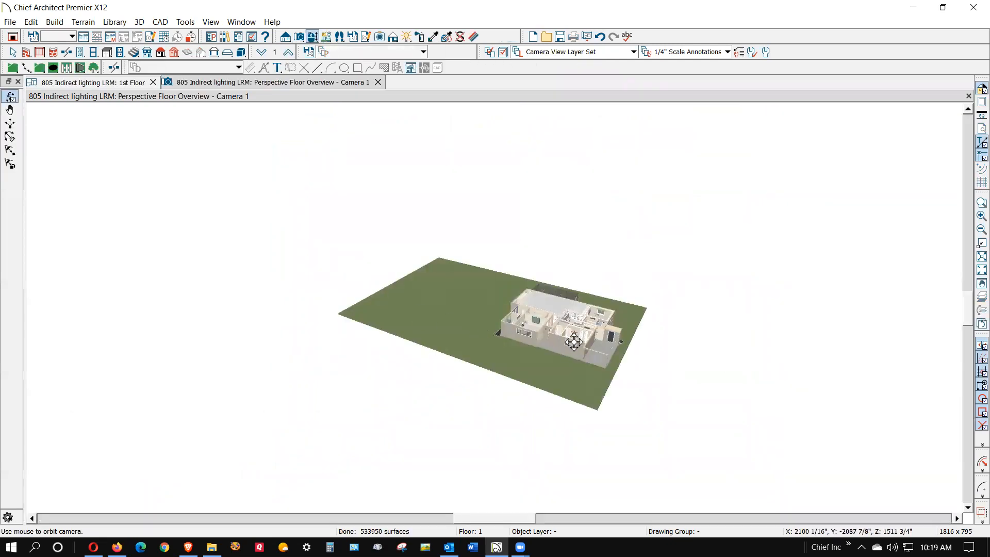
drag(557, 321, 575, 391)
scroll(559, 309, up, 6)
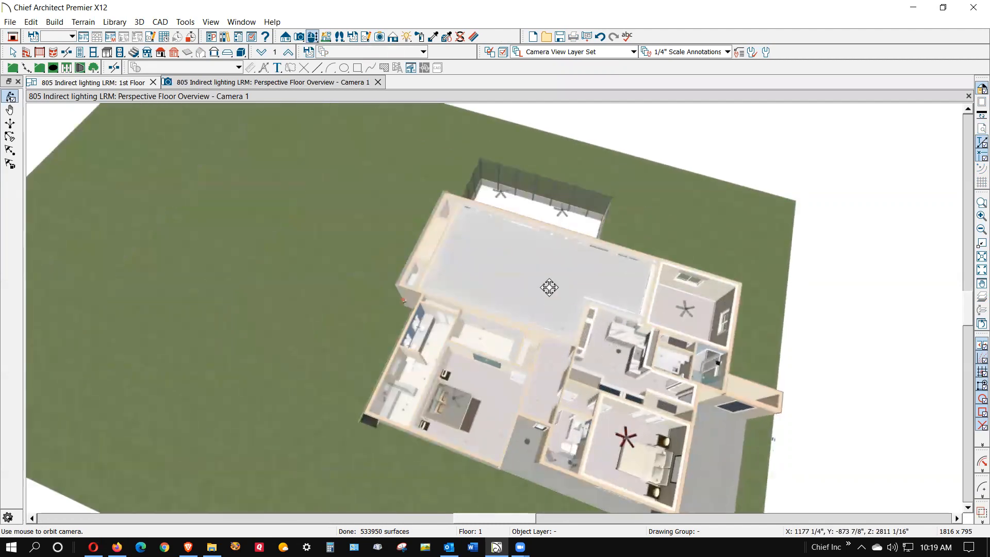
scroll(549, 287, up, 3)
Check the polyline data of the custom countertop that covers the living room.
key(space)
click(547, 287)
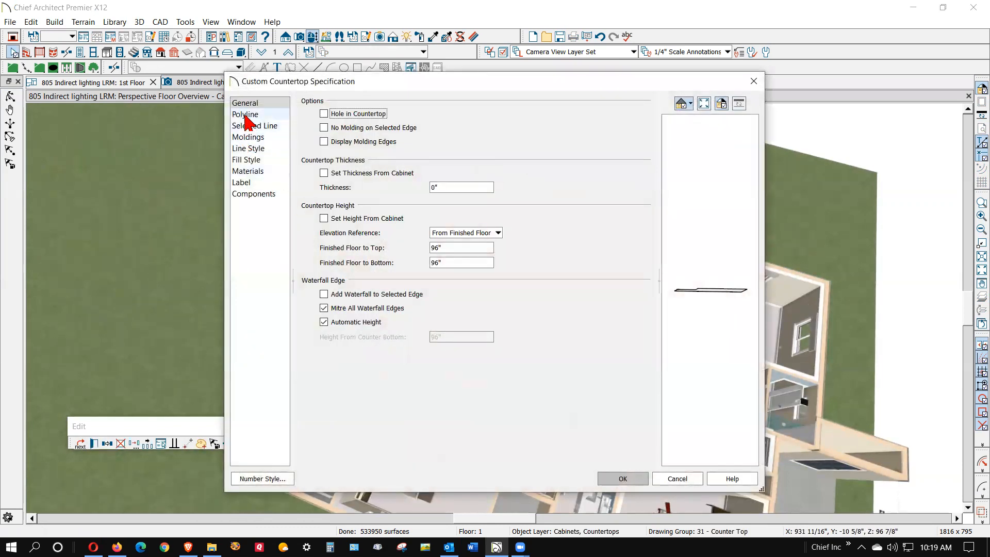
click(248, 116)
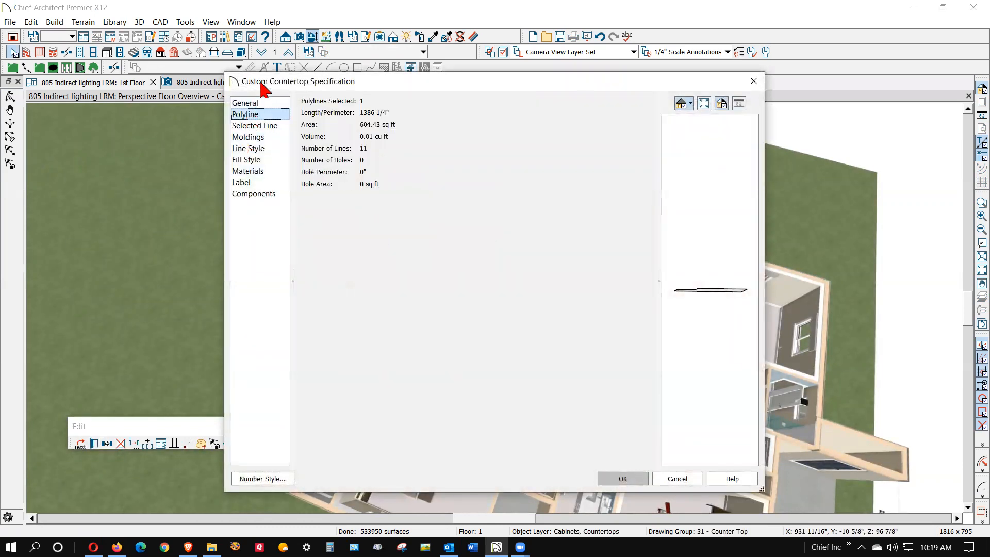
click(633, 482)
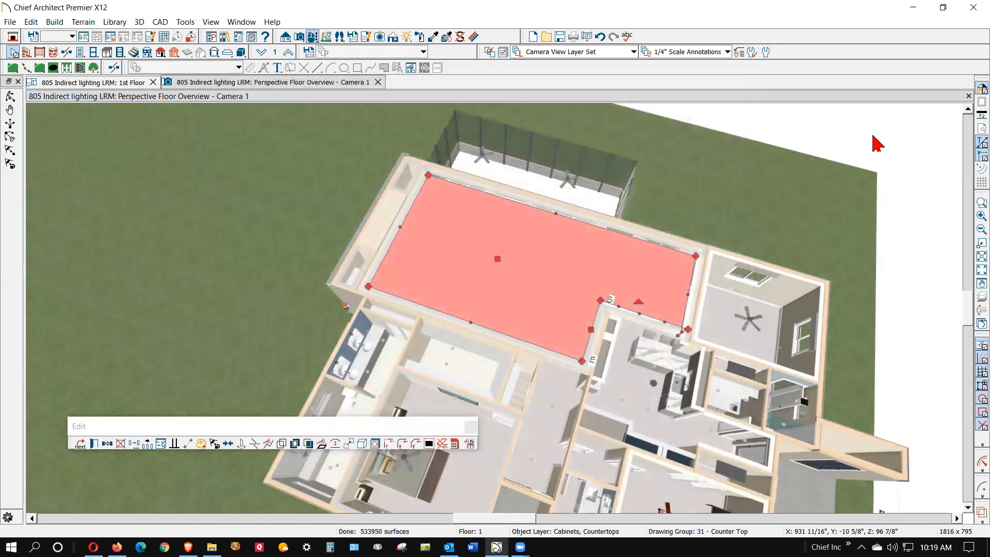
Check which layer the living room's custom countertop is assigned to, leaving its line style unedited.
click(580, 304)
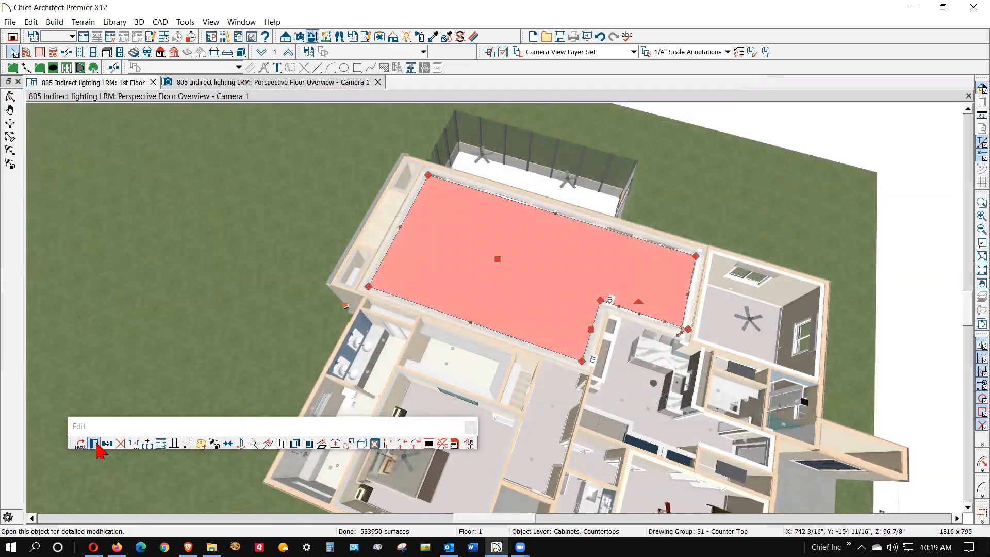
click(119, 423)
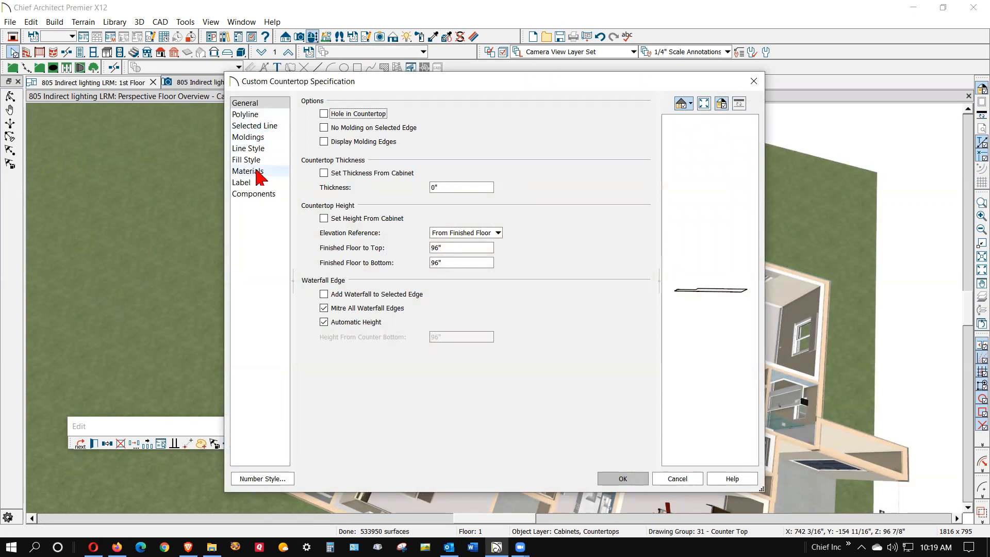
click(258, 151)
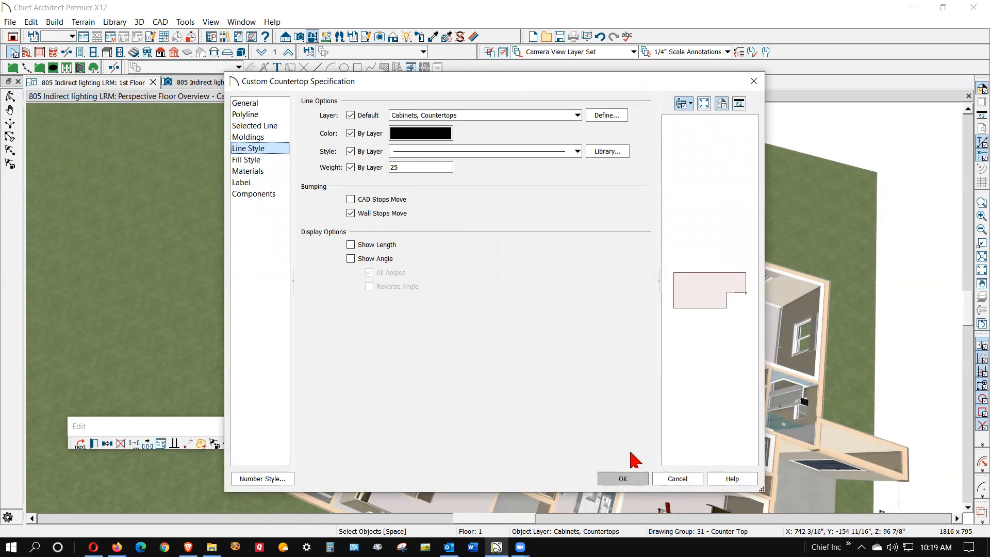
click(678, 479)
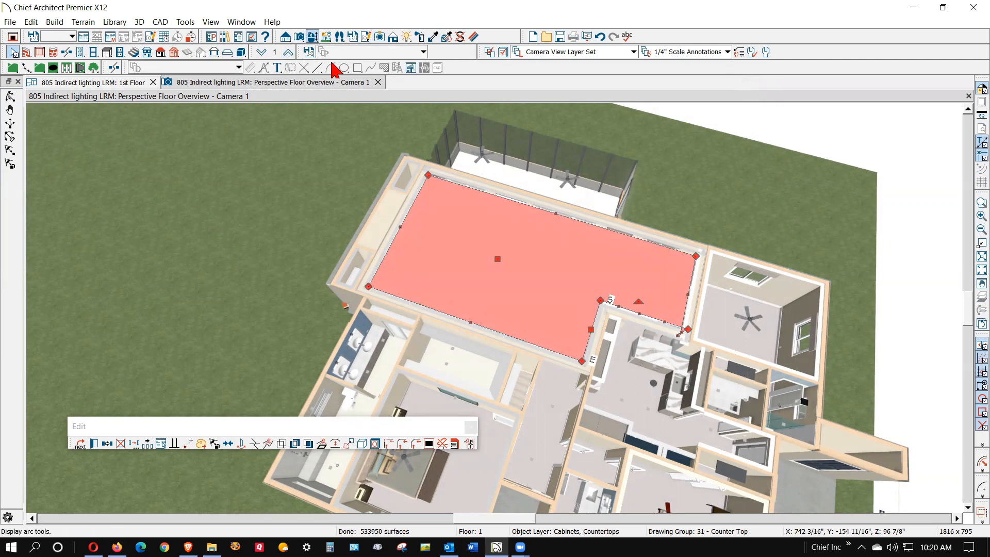
Turn off the display of the "Cabinets, Countertops" layer in the Camera View Layer Set.
click(503, 52)
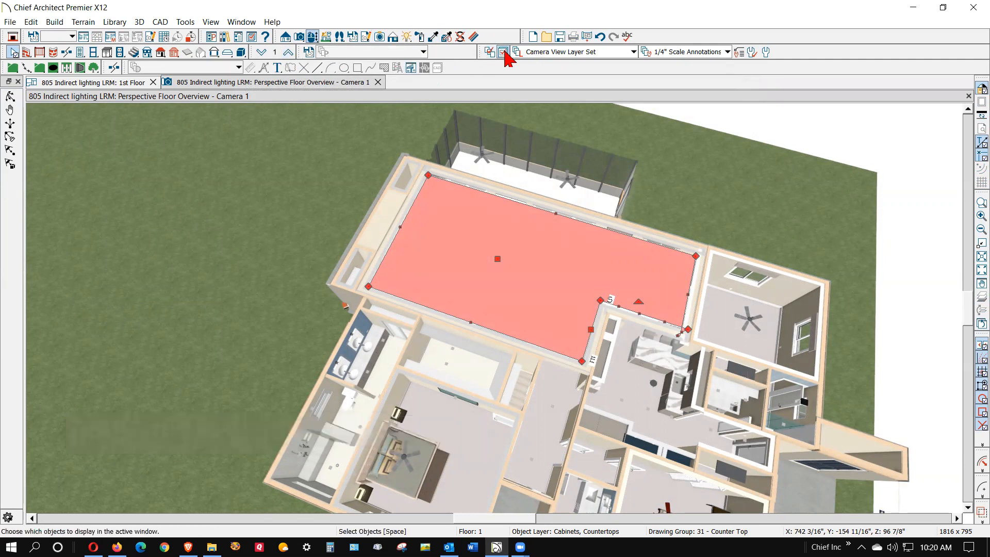
click(381, 291)
click(381, 297)
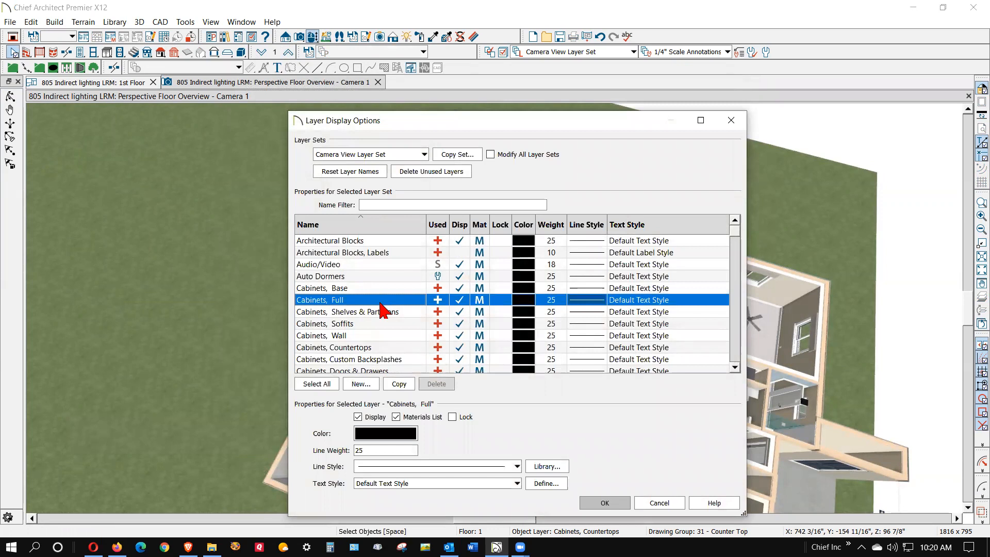
scroll(423, 337, down, 5)
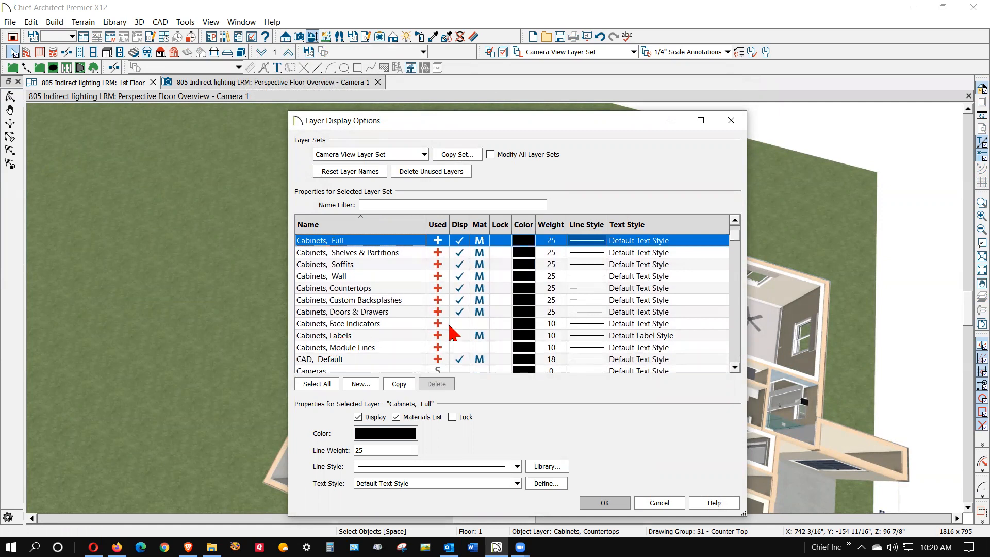
scroll(369, 294, up, 1)
scroll(372, 290, up, 1)
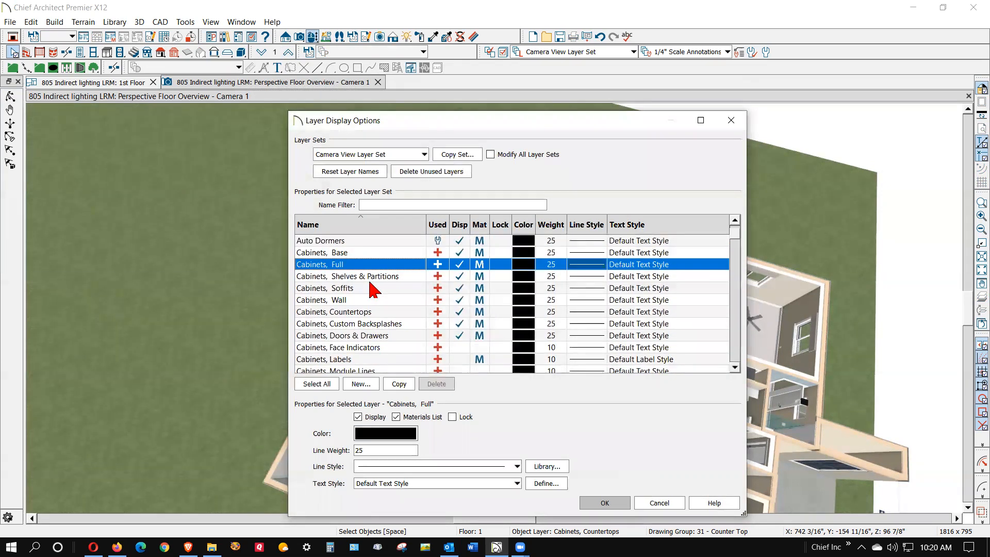
scroll(373, 290, down, 1)
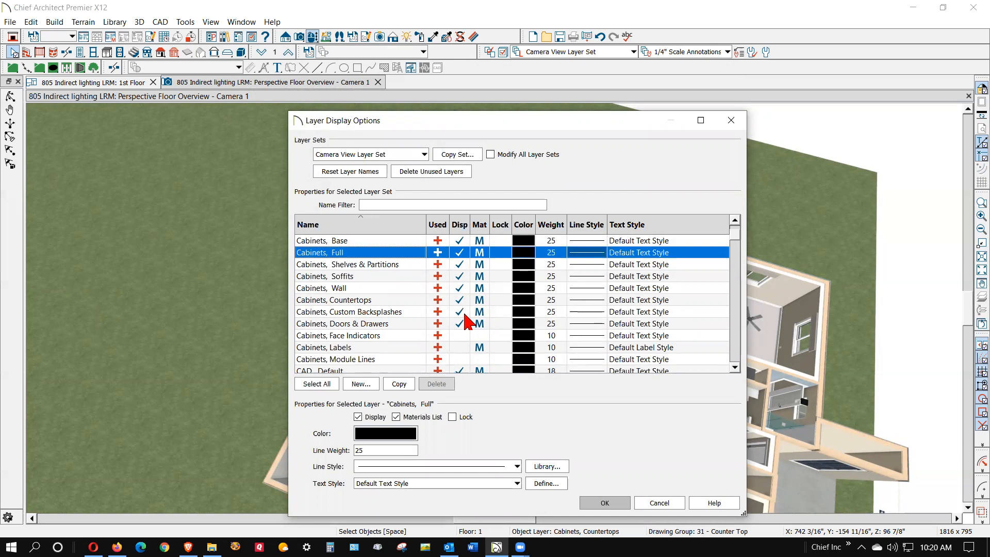
scroll(468, 321, down, 4)
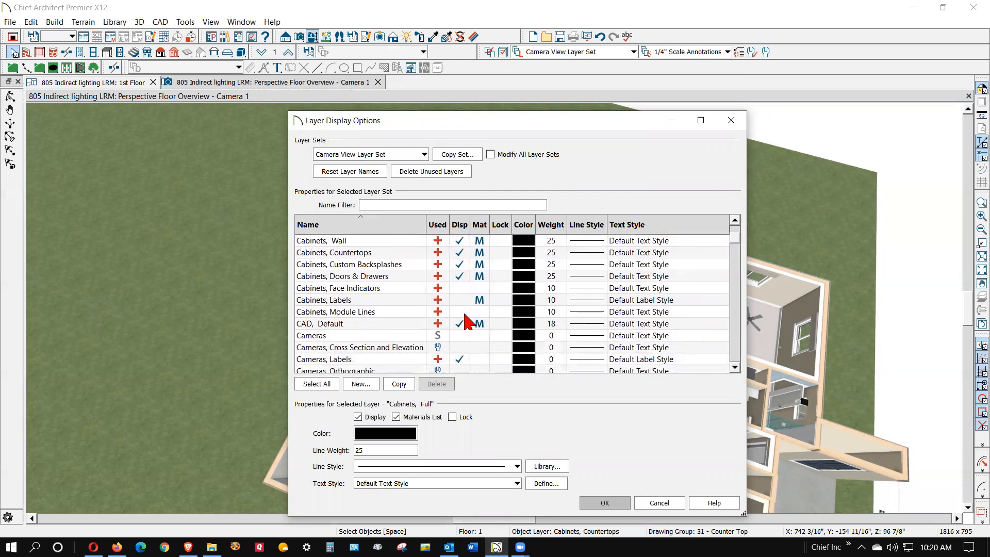
scroll(468, 321, down, 15)
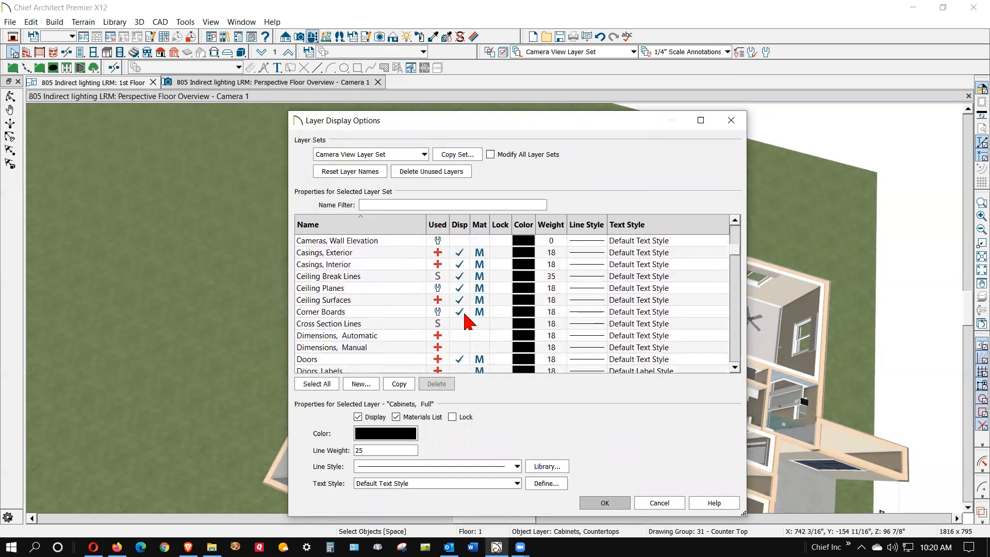
scroll(468, 320, up, 7)
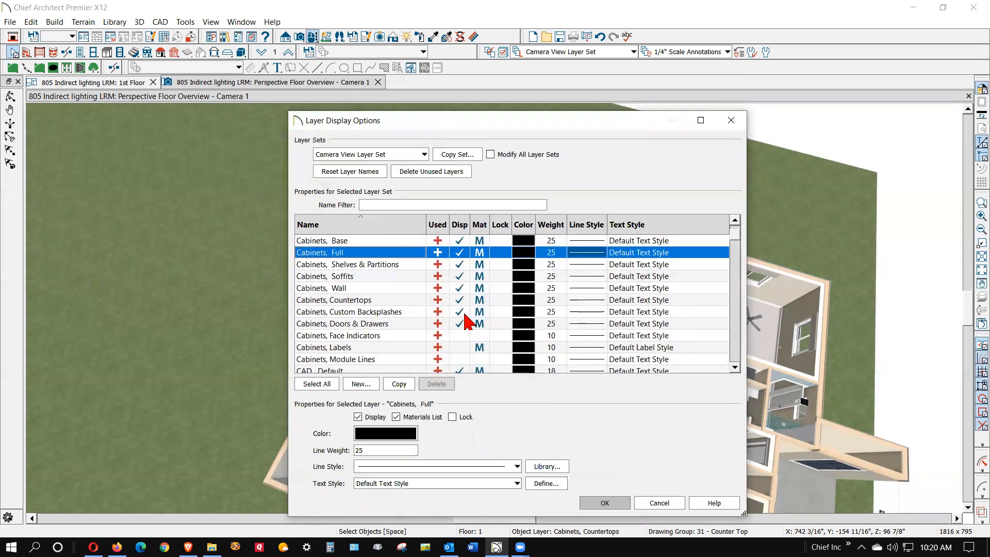
scroll(468, 321, up, 1)
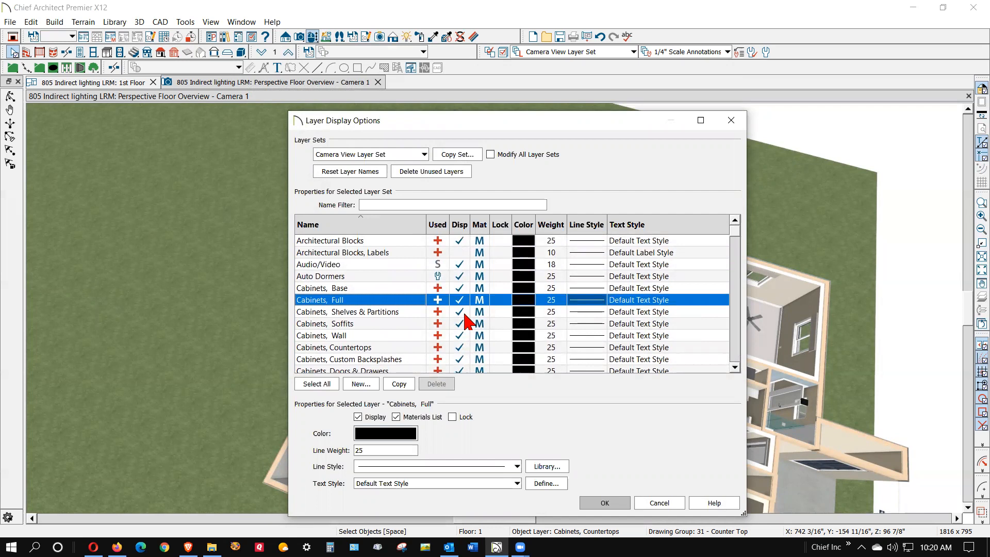
click(459, 347)
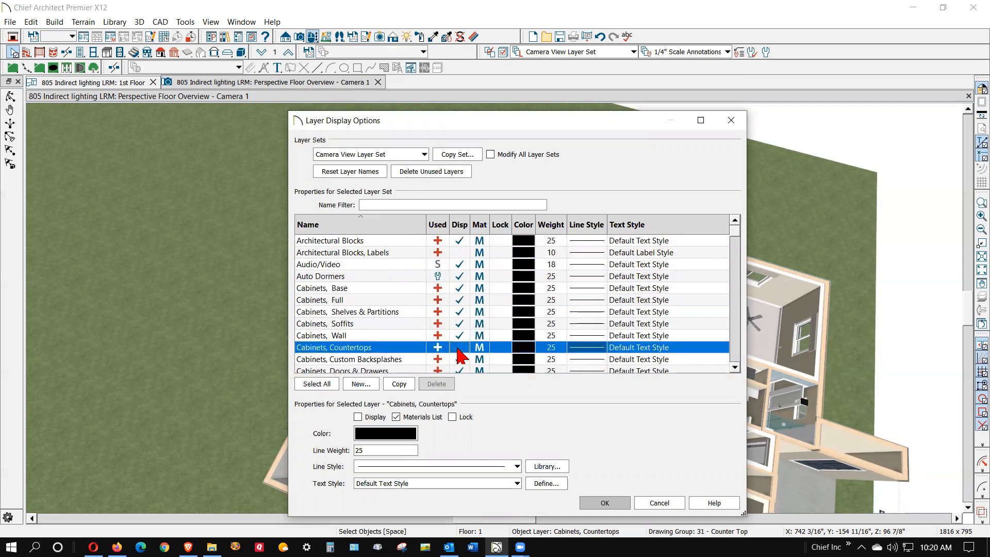
scroll(460, 355, down, 1)
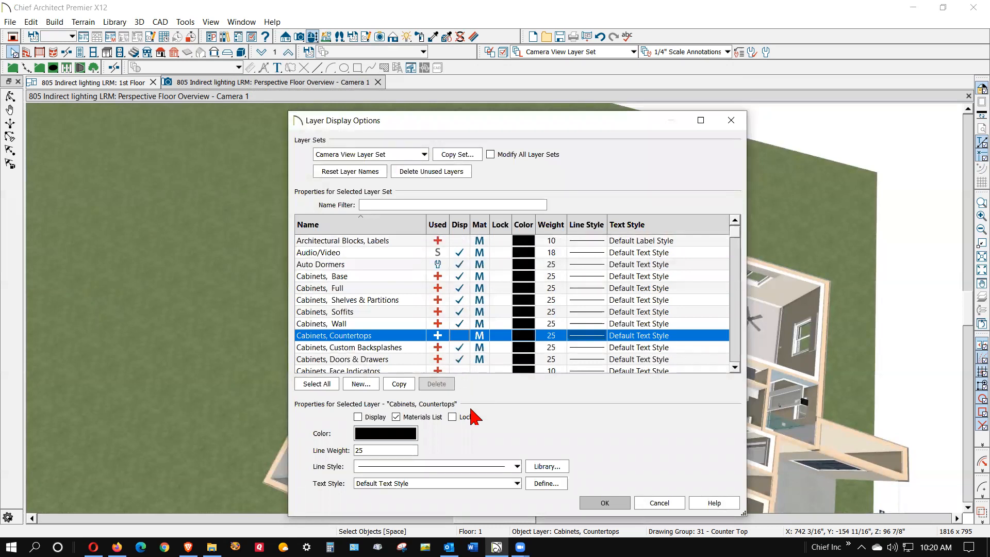
click(604, 503)
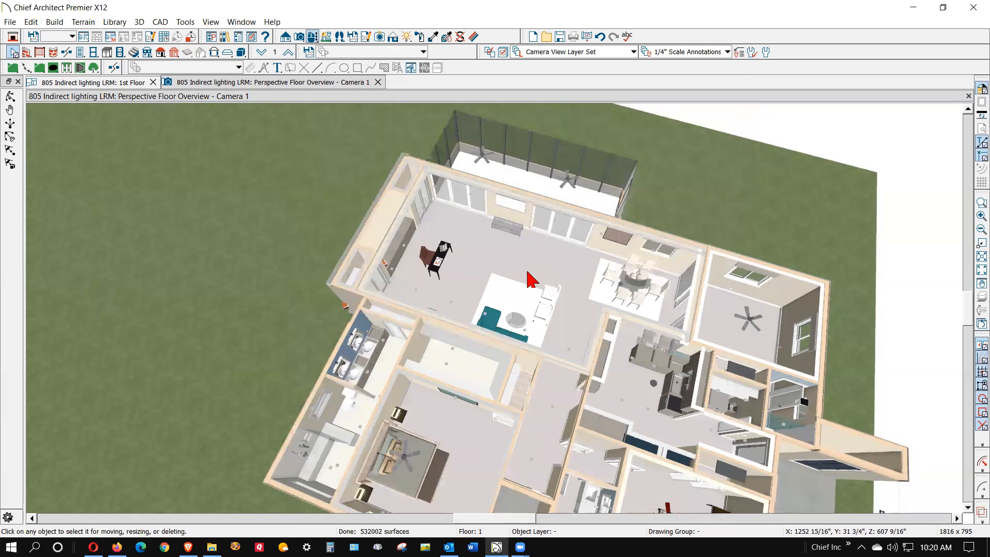
Close the current plan and reopen the recent file 805 Indirect lighting LRM.plan.
scroll(467, 221, down, 1)
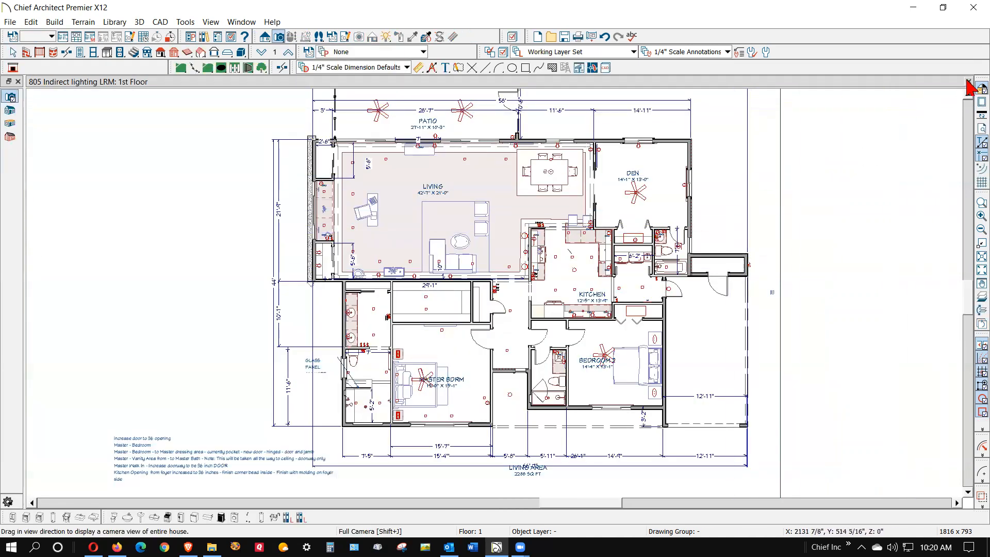
click(968, 81)
click(539, 292)
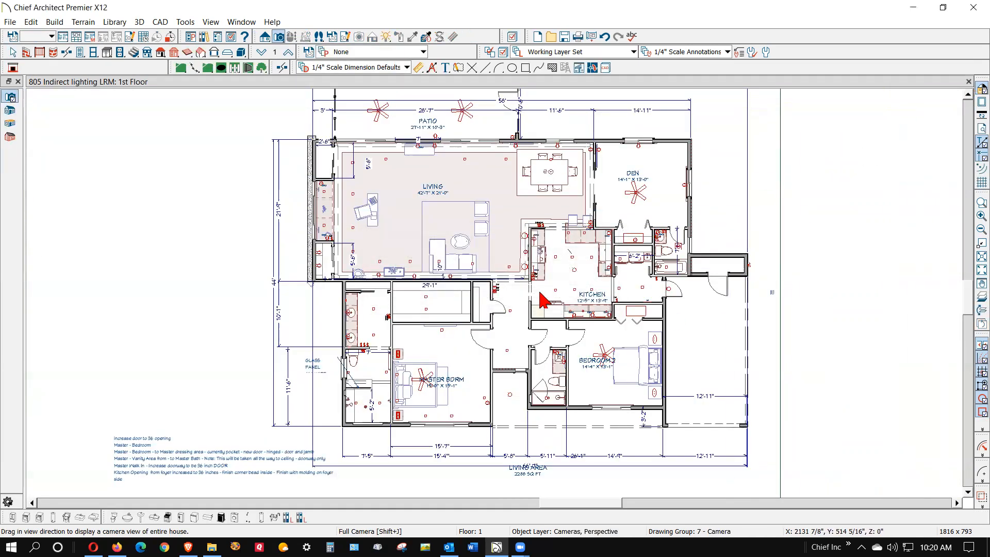
click(10, 21)
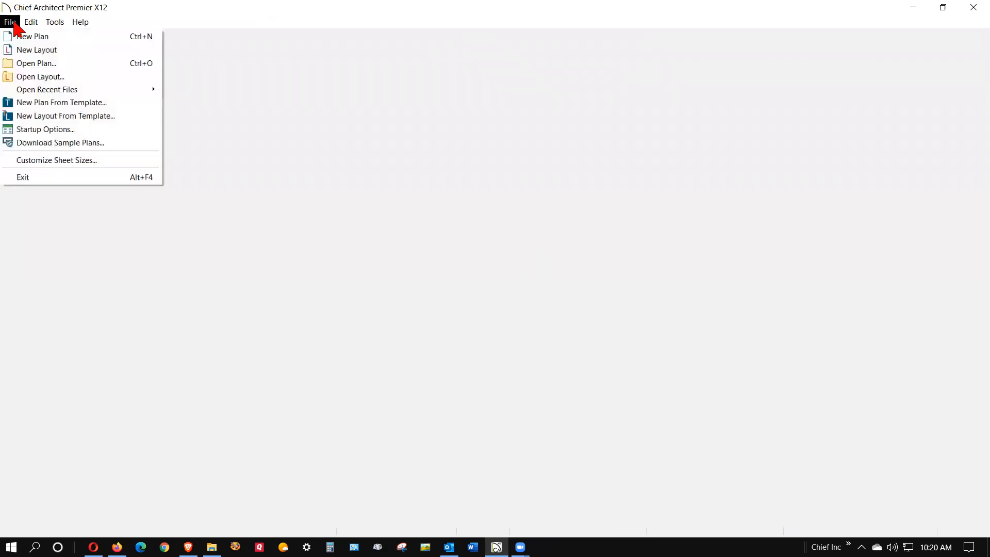
mouse_move(157, 90)
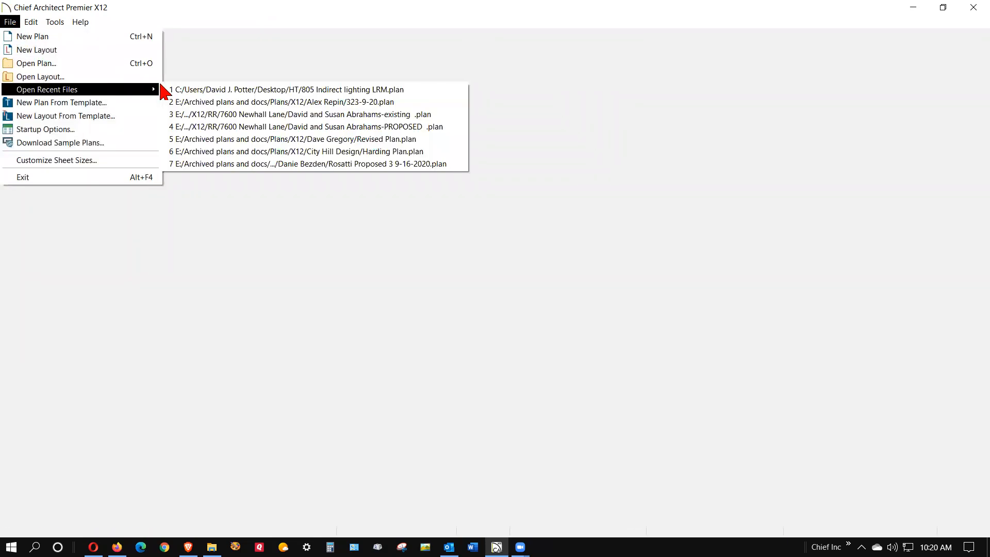
click(227, 90)
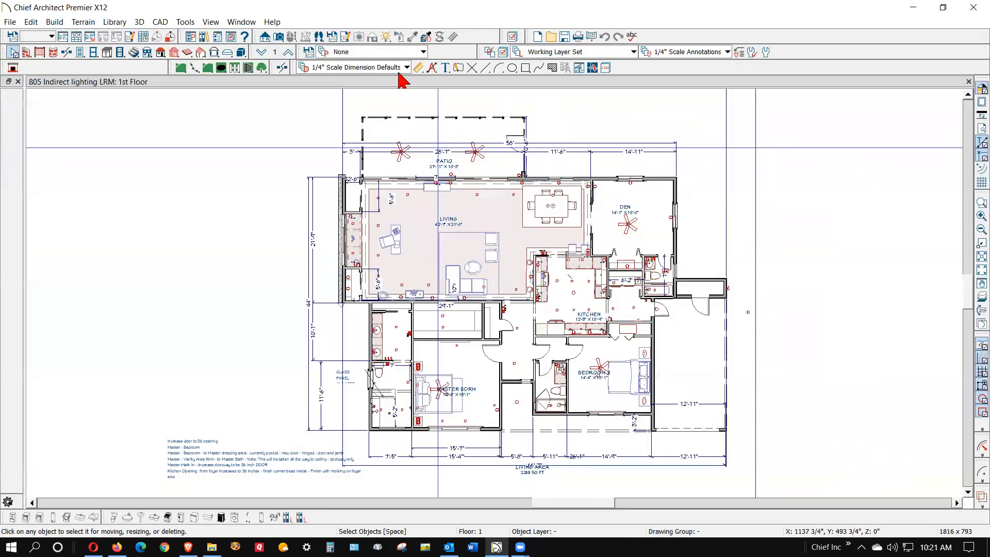
Create a full camera view across the living room from its dining end and dismiss the missing files list.
click(278, 36)
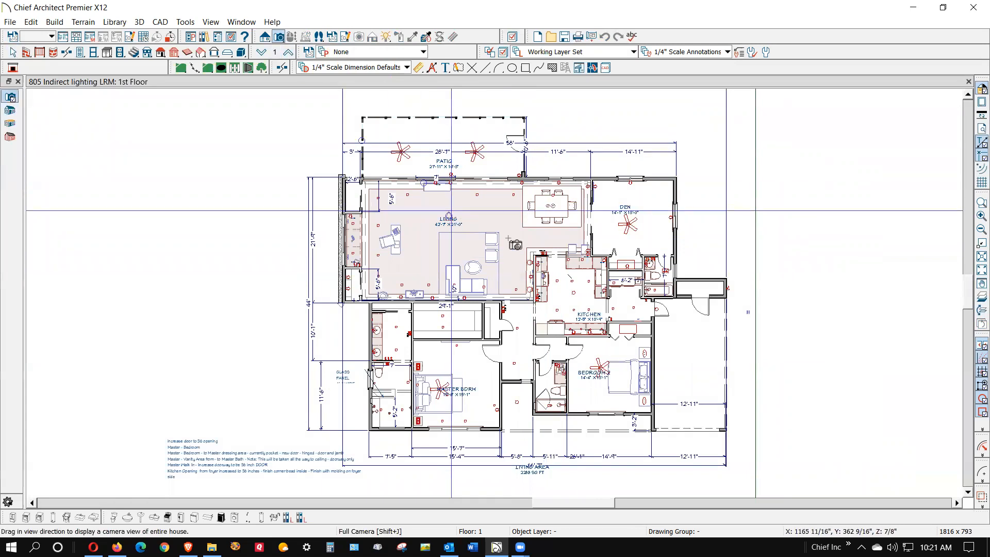
drag(566, 227, 378, 255)
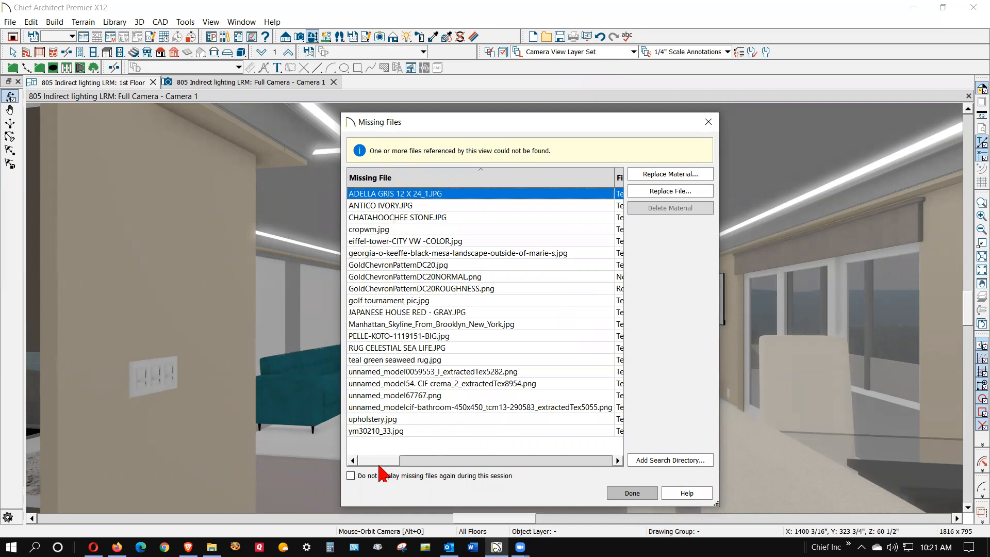
mouse_move(388, 461)
mouse_down()
mouse_move(430, 467)
mouse_move(374, 460)
mouse_up()
click(630, 494)
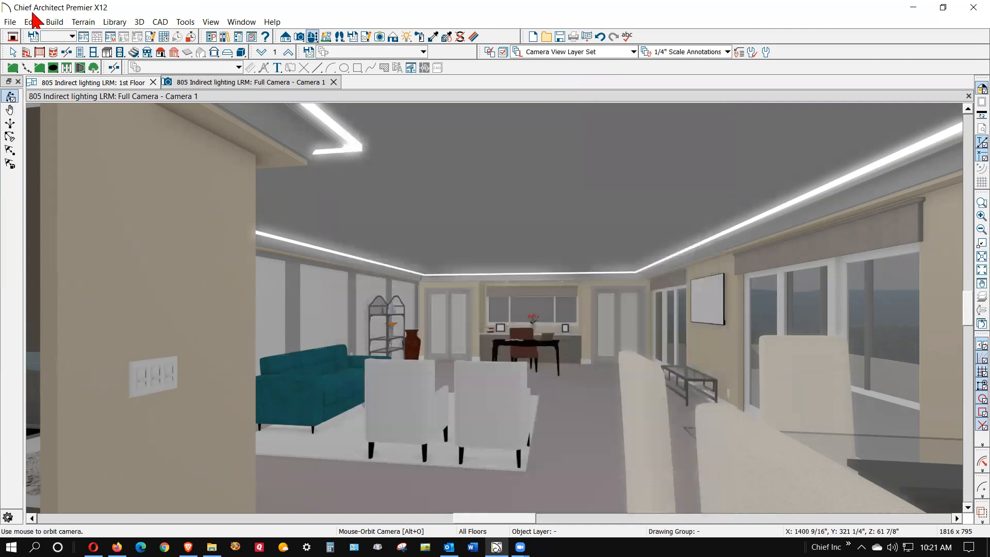
Try the entire plan backup options with all referenced files sent to a zip archive, and cancel without backing up.
click(11, 23)
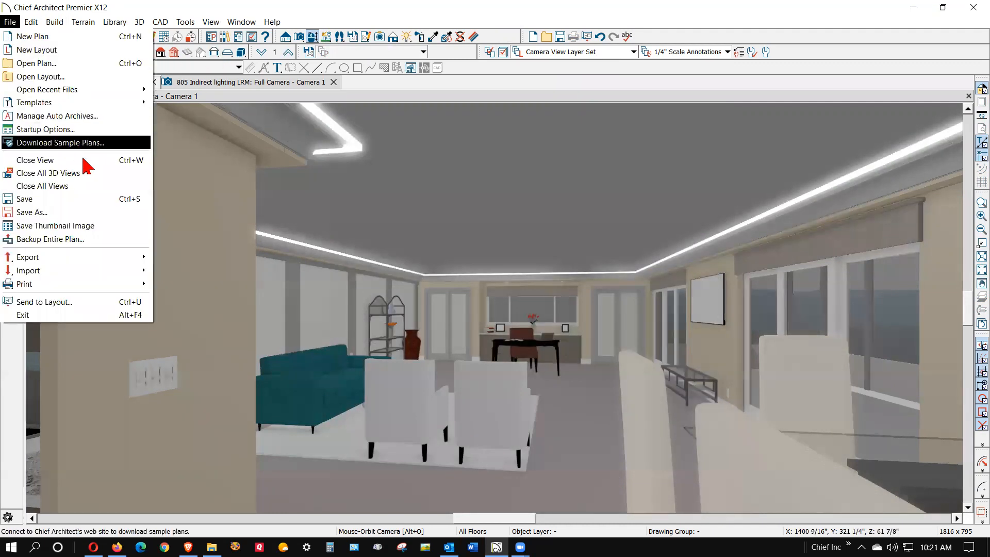
click(119, 239)
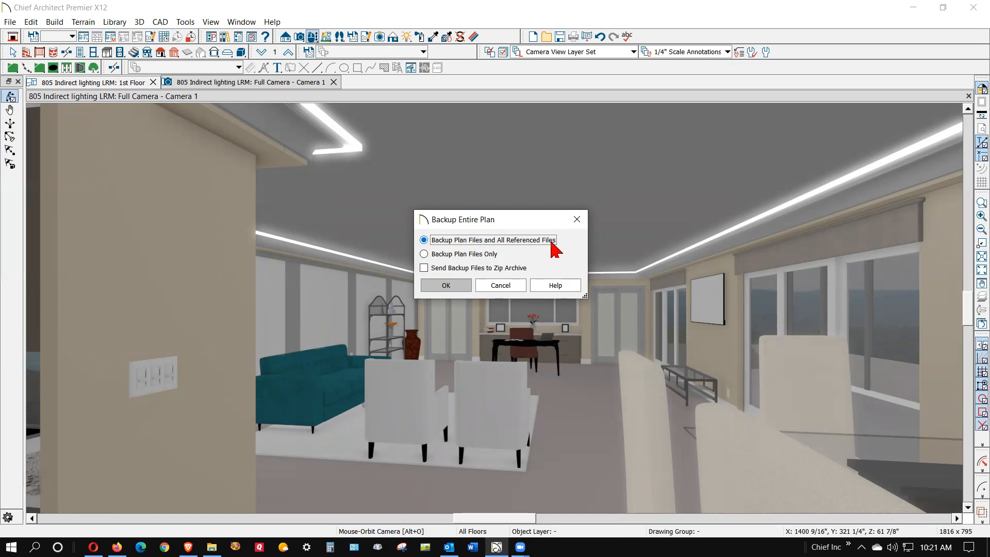
click(423, 268)
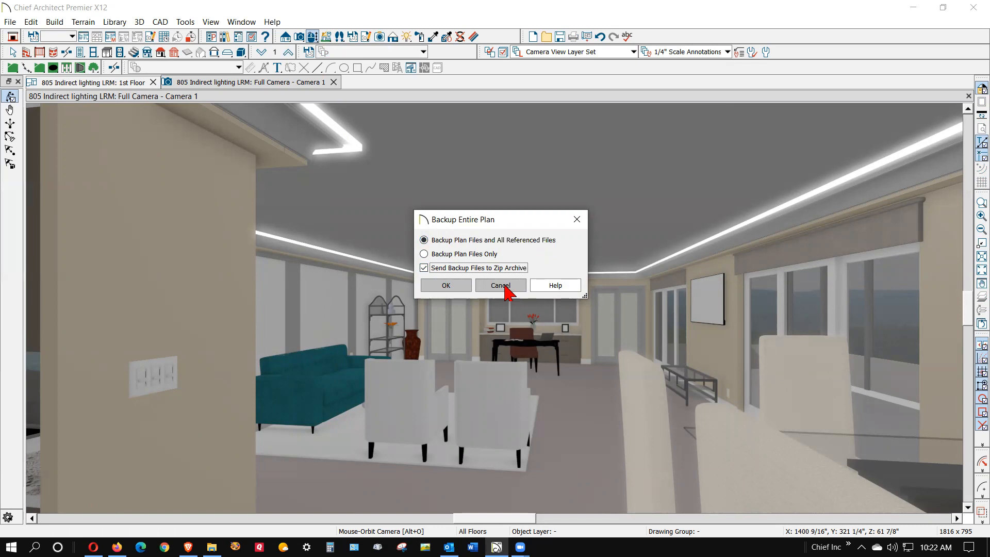
click(500, 285)
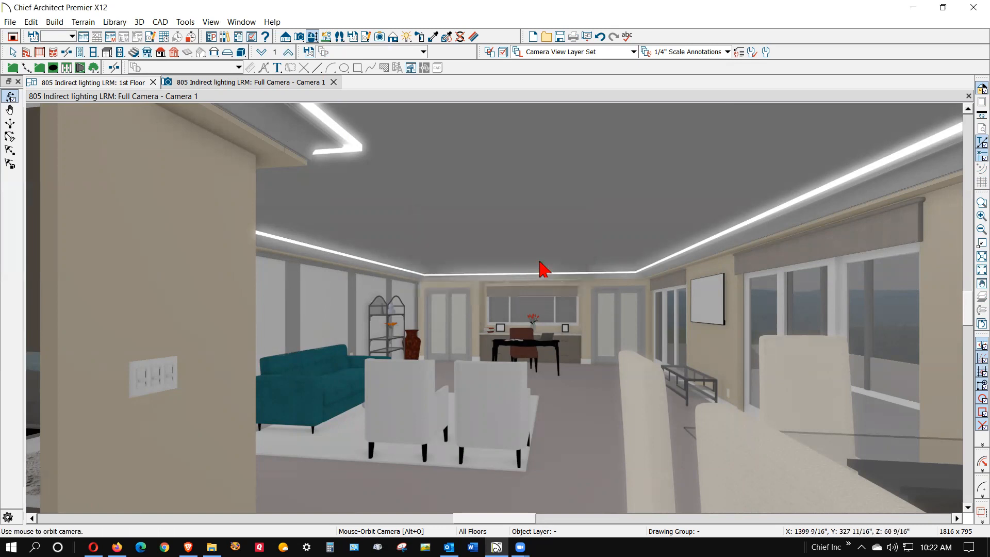
Check the texture source and material properties of the living room rug without changing its material definition.
key(space)
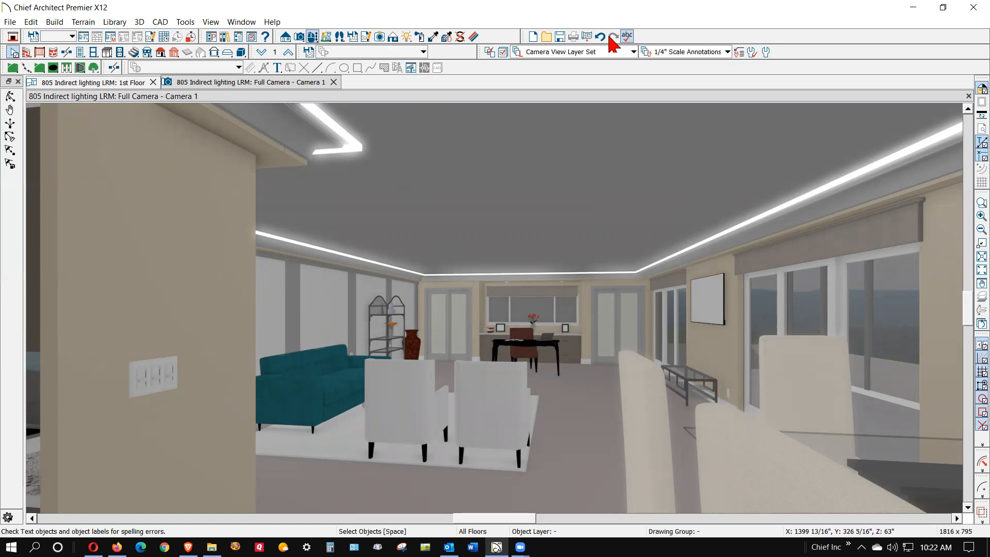
click(473, 37)
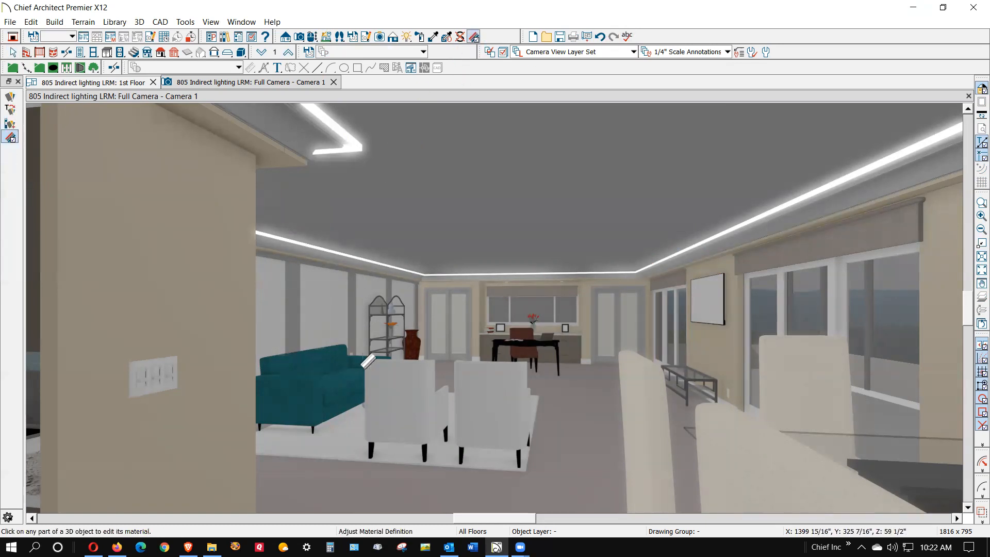
click(332, 445)
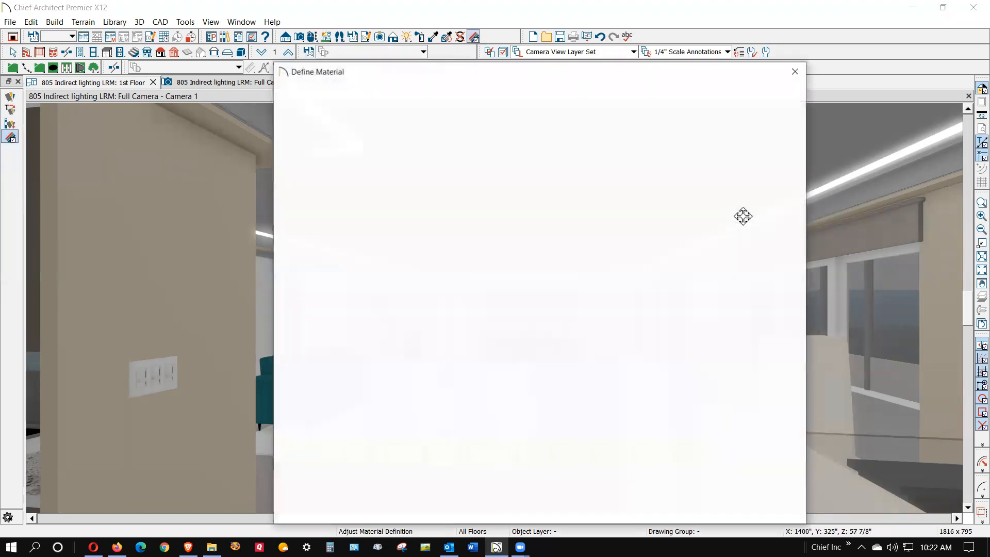
click(301, 106)
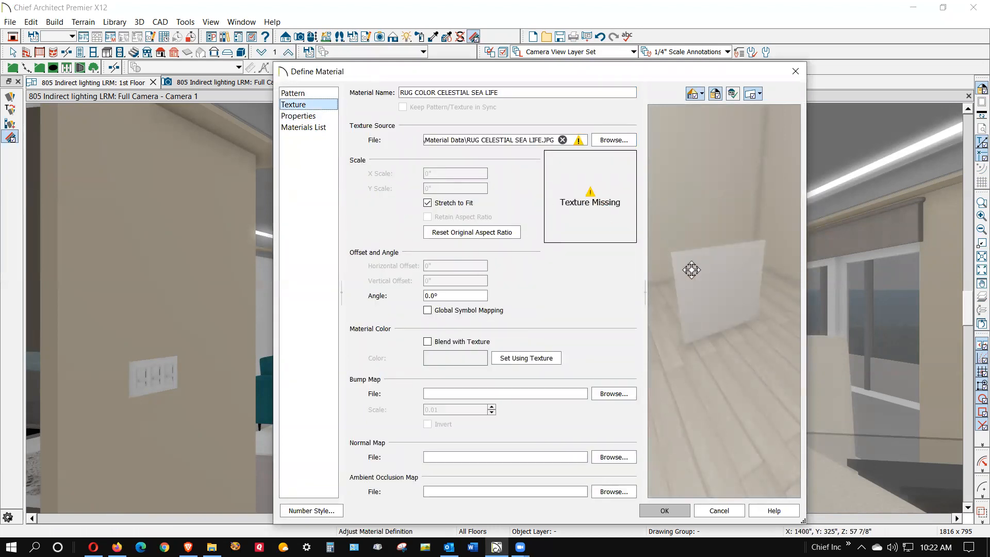
click(296, 117)
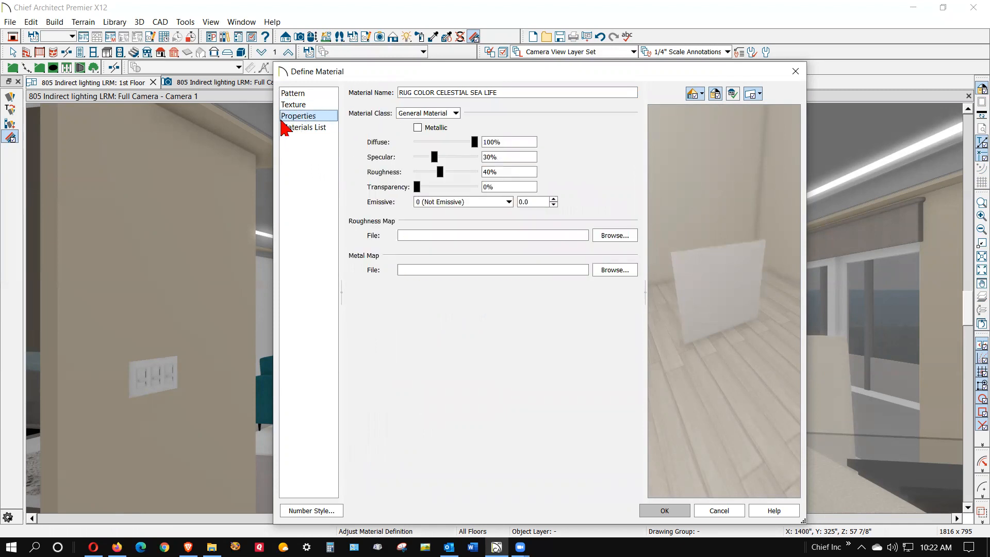
click(719, 510)
key(space)
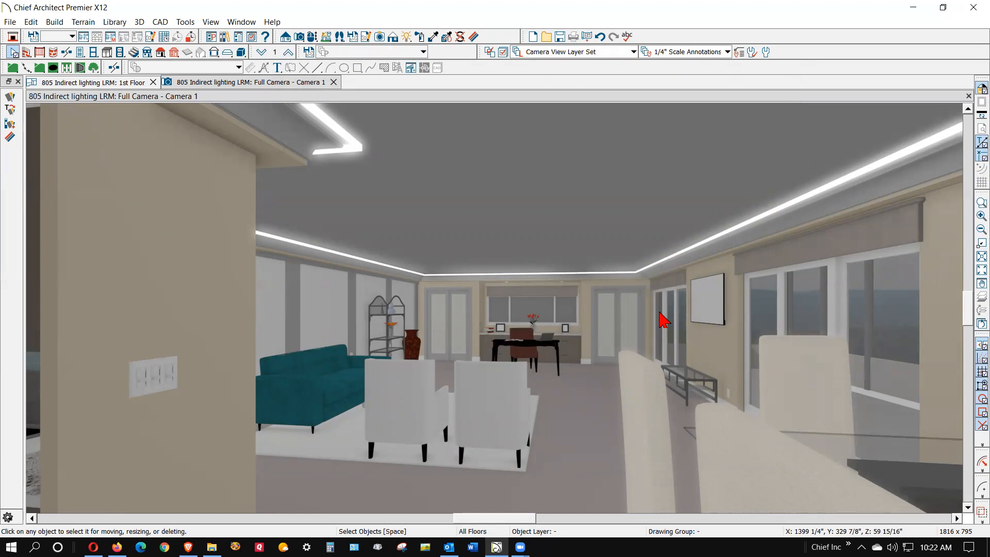
Close the camera view, check the attic level above, and return to the 1st floor plan.
click(968, 95)
key(space)
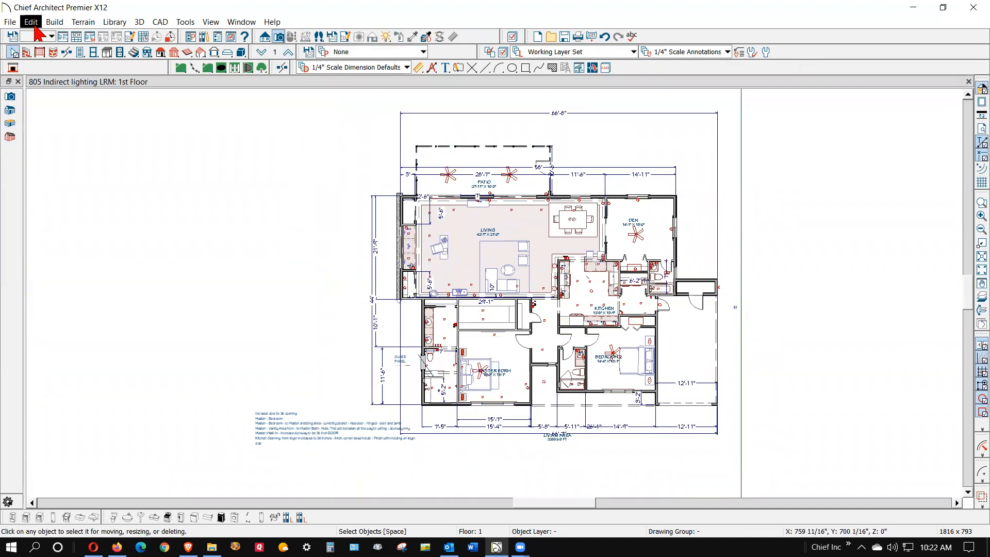
click(289, 51)
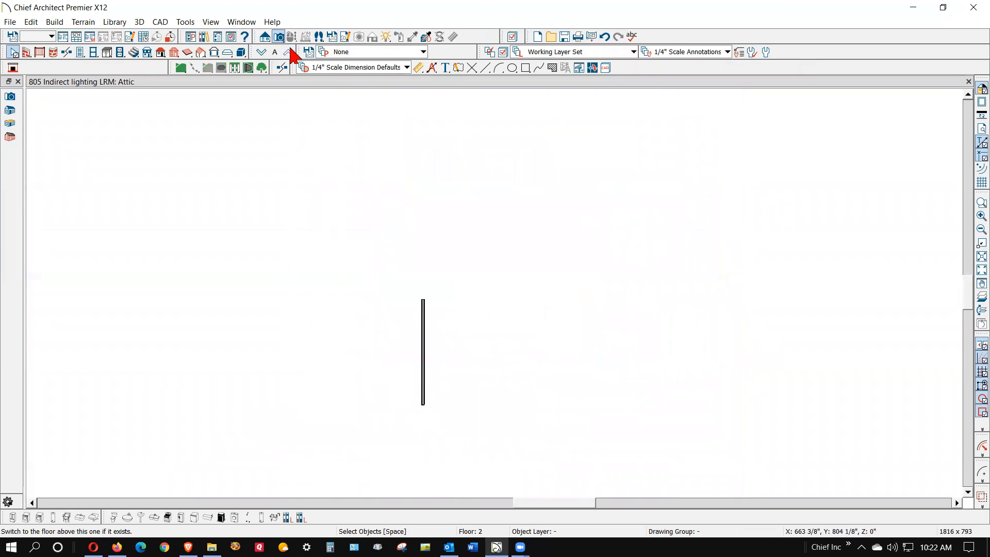
click(260, 52)
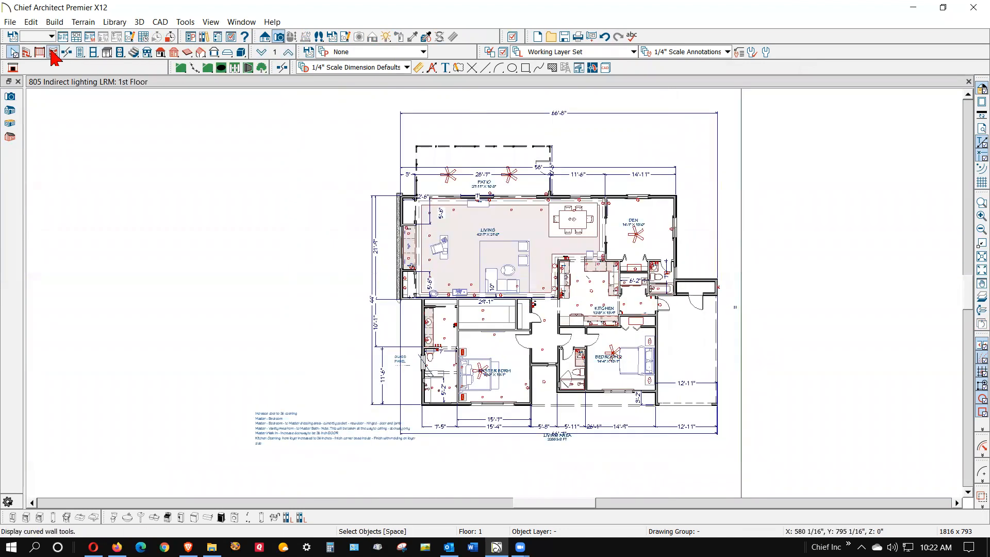
click(33, 23)
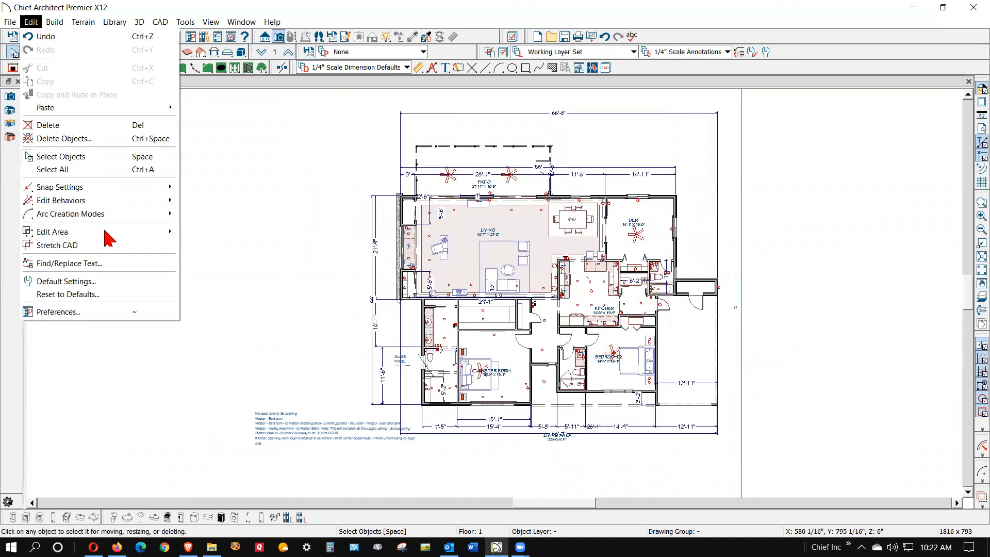
click(66, 282)
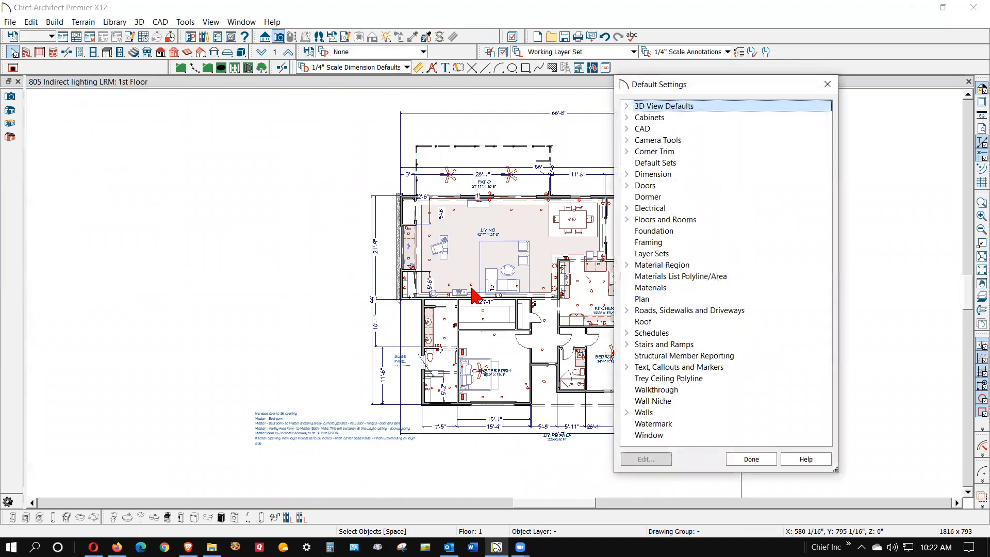
click(627, 219)
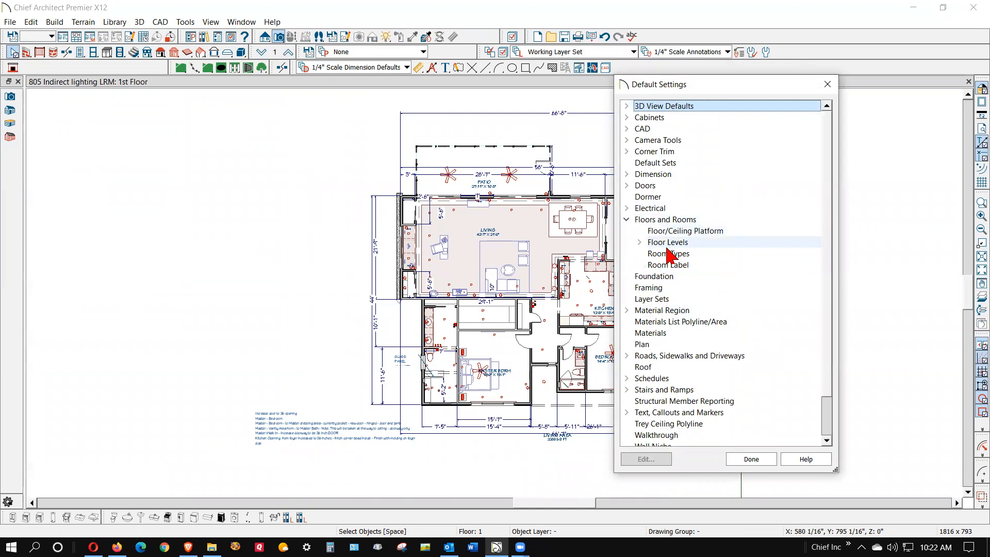
click(639, 242)
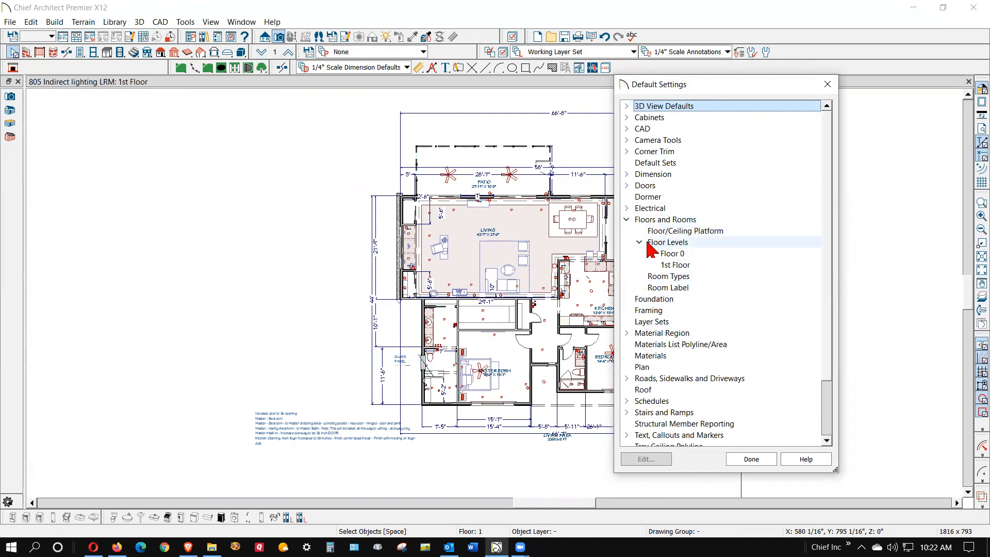
click(675, 265)
click(750, 459)
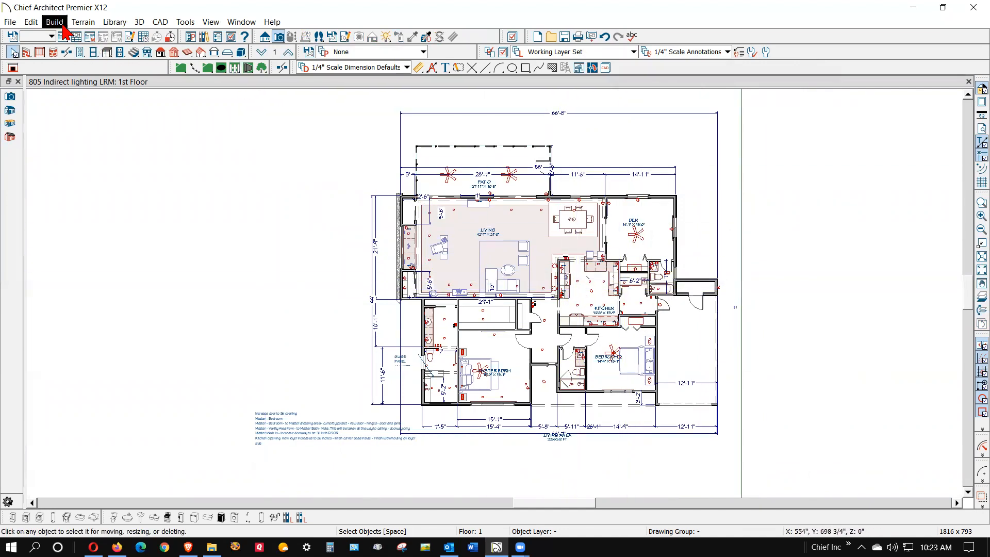
Check the structure heights and ceiling and floor settings in the 1st Floor level defaults, leaving them unedited.
click(31, 22)
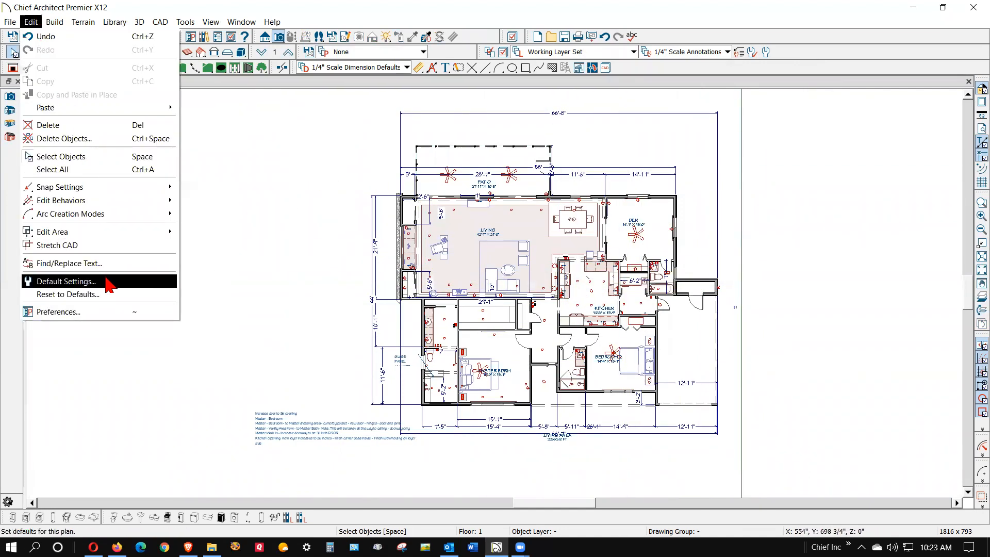
click(86, 282)
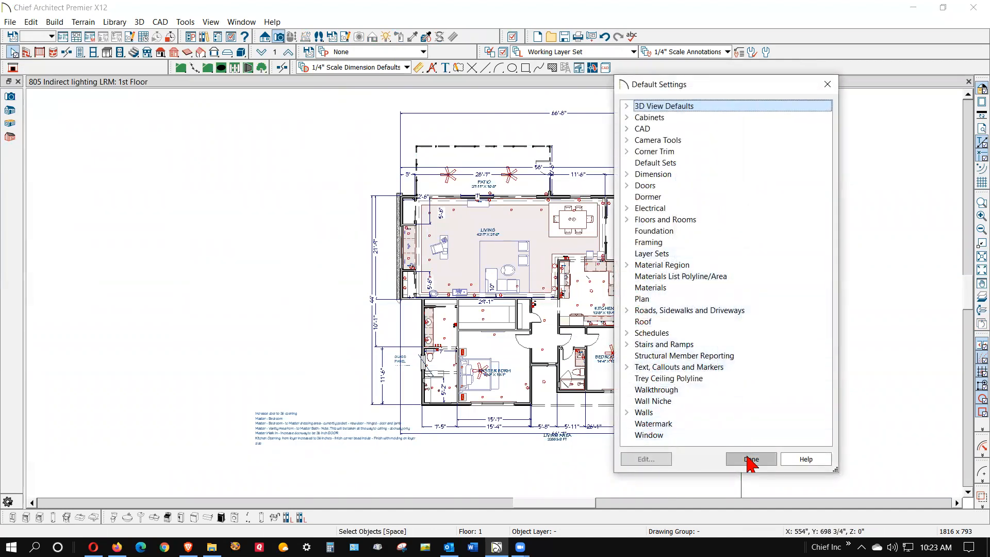
click(625, 220)
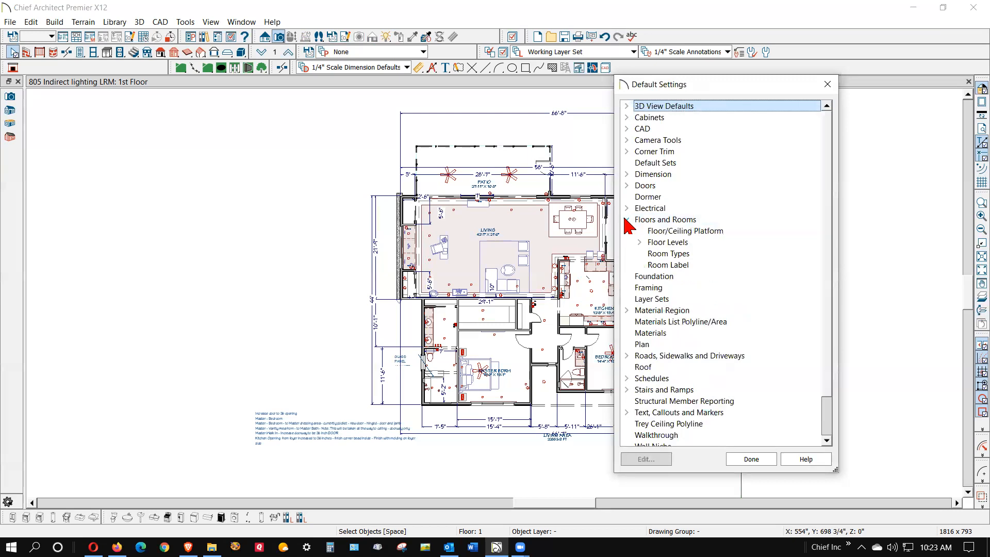
click(667, 243)
click(639, 242)
click(665, 265)
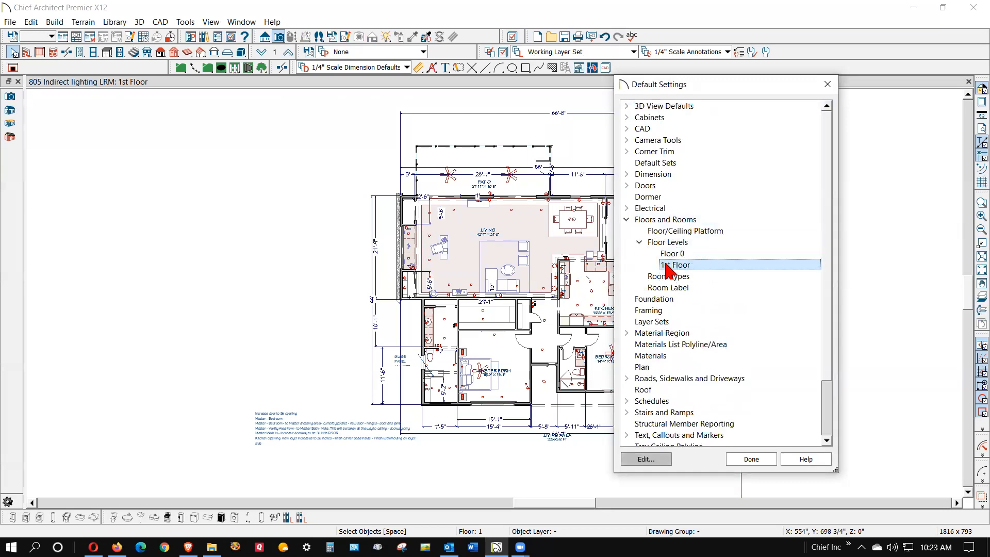
click(647, 458)
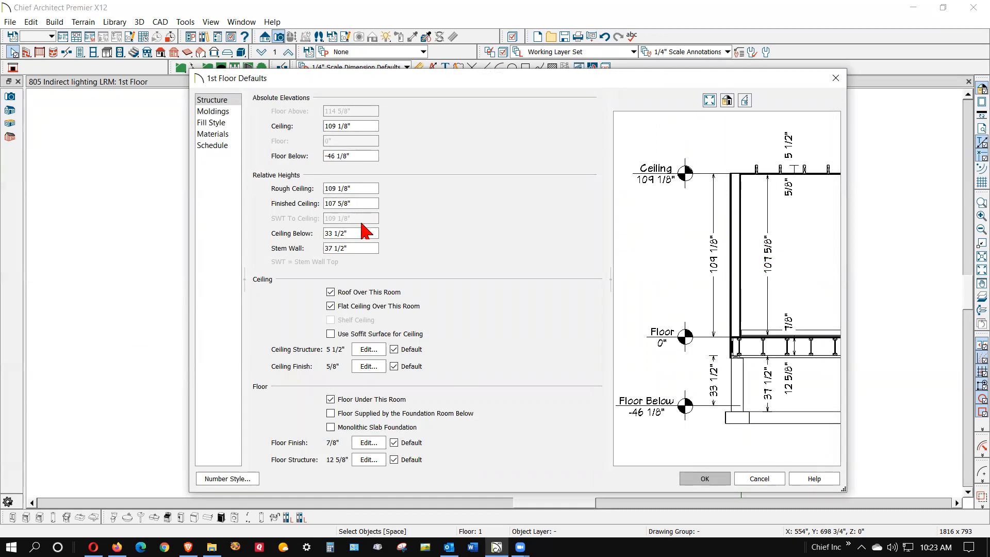
click(761, 479)
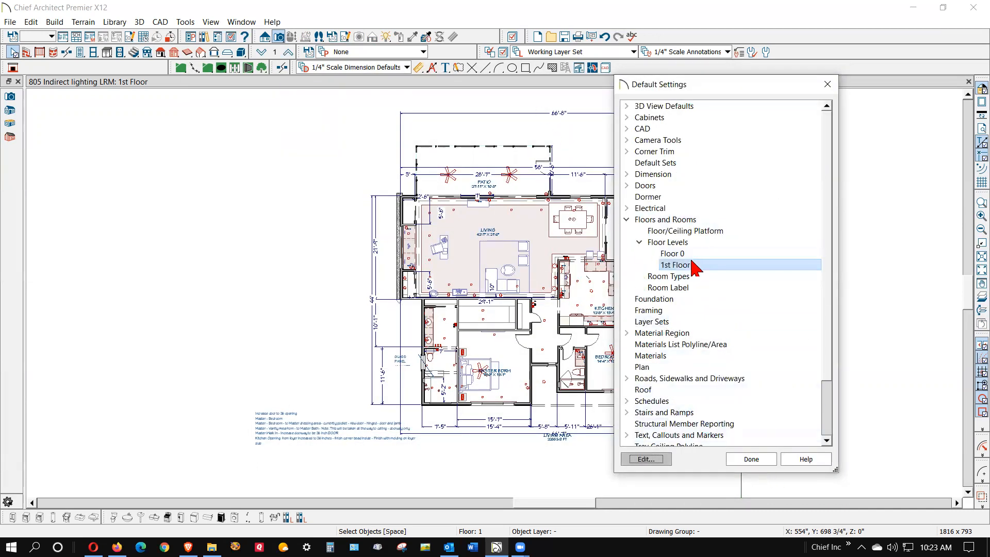
Check the structure elevations and floor settings in the Floor 0 level defaults, and close the default settings.
click(672, 253)
click(646, 459)
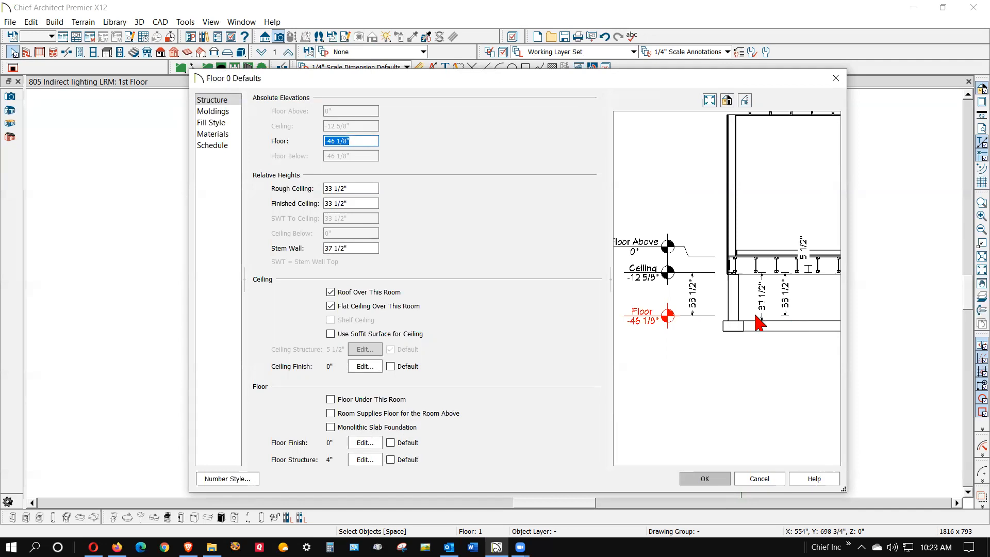
click(704, 480)
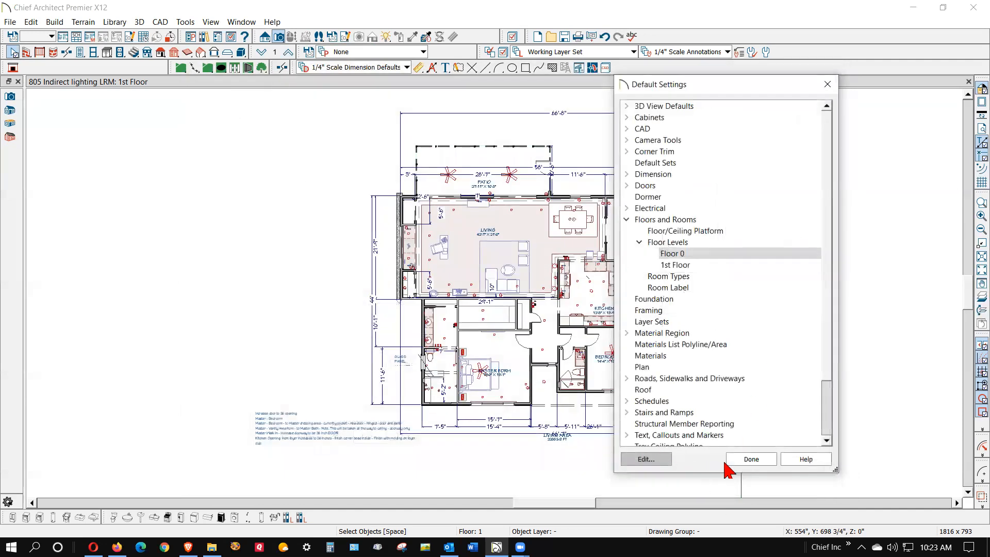
click(732, 458)
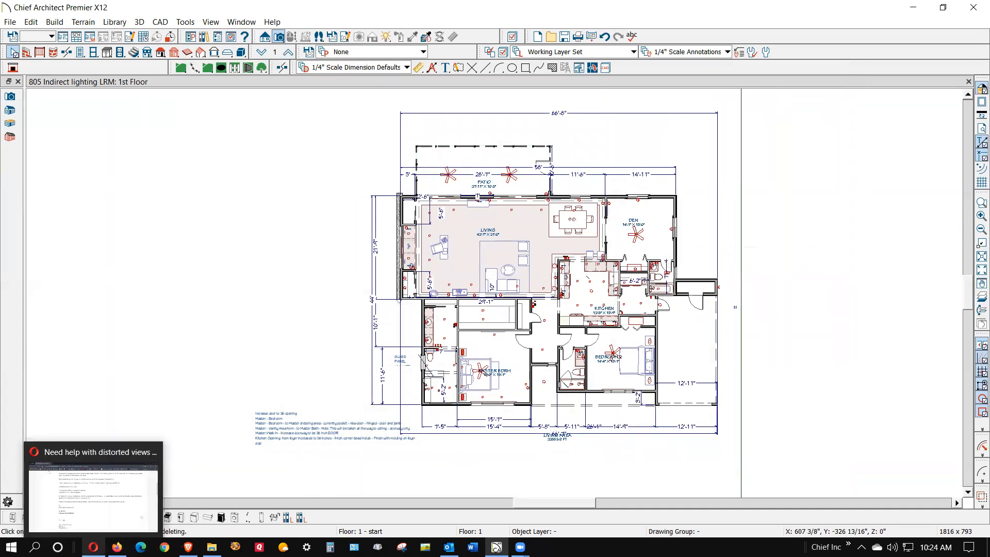
Switch to the Opera browser, read the latest reply in the forum topic on distorted views and images, and return to Chief Architect.
click(122, 498)
scroll(356, 363, up, 1)
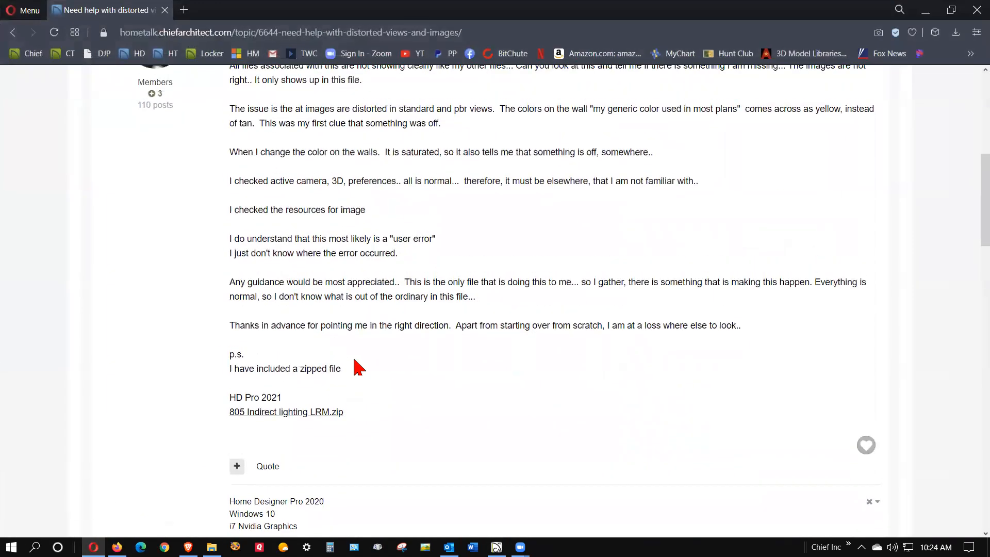
scroll(363, 405, down, 15)
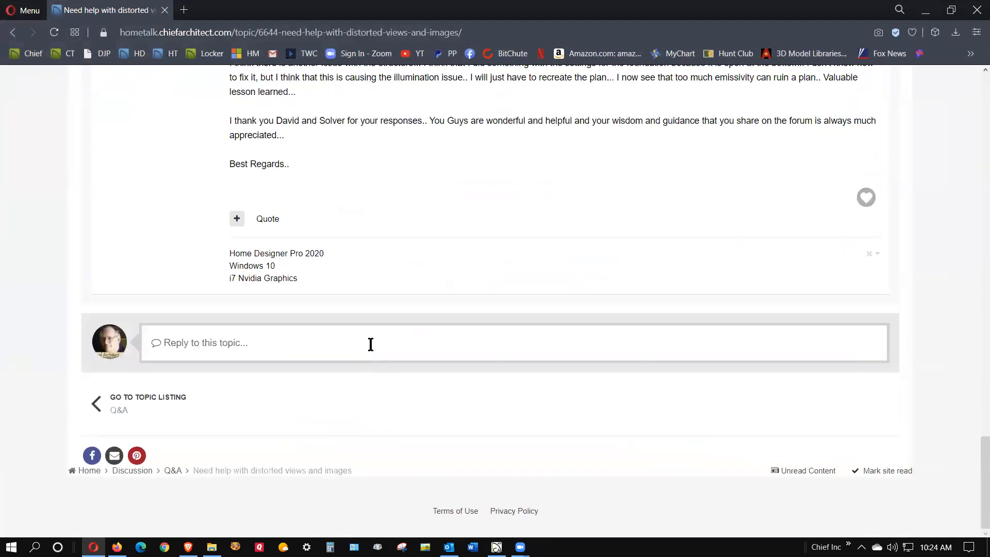
scroll(370, 344, up, 5)
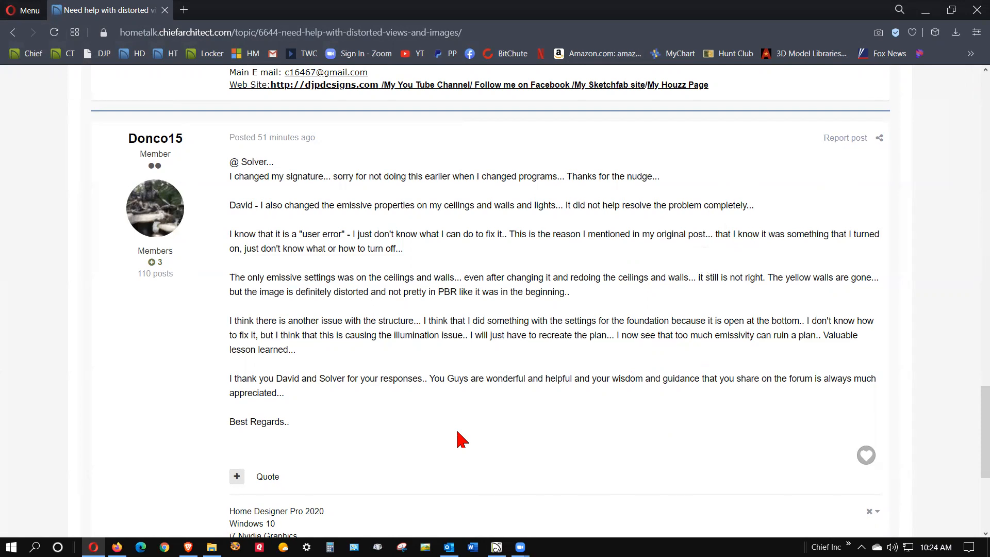
scroll(461, 439, down, 1)
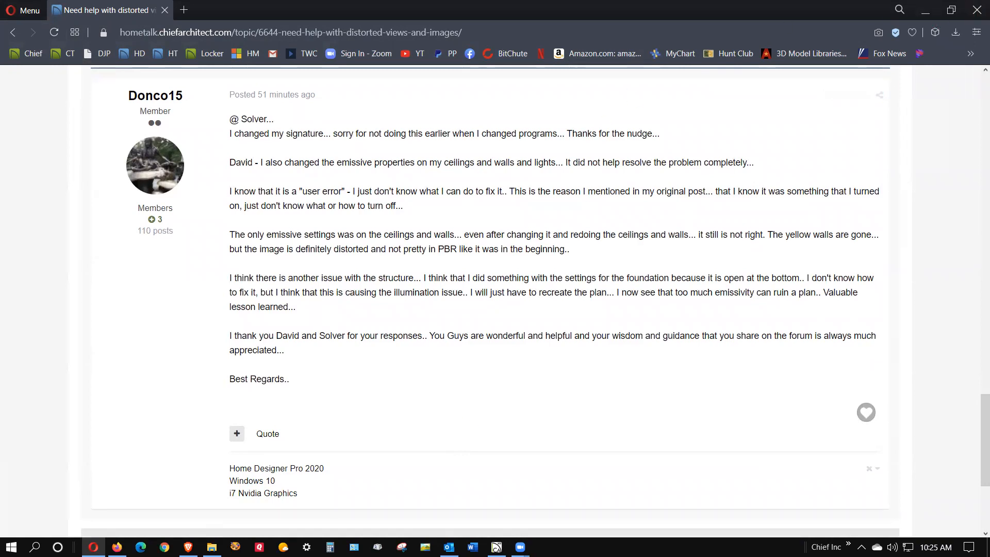
click(925, 11)
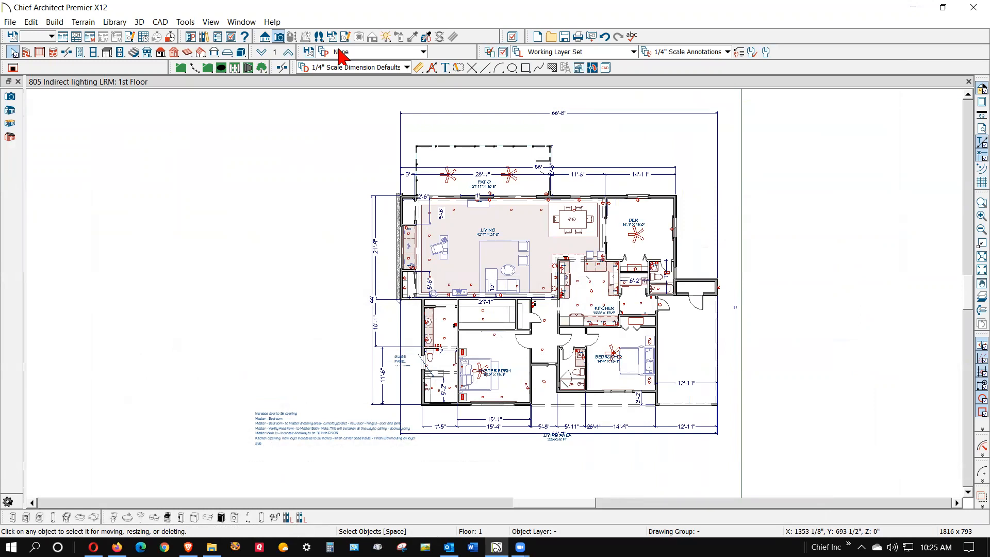
Go down to the Foundation level, check the foundation room's general specification, and close it without changes.
click(262, 52)
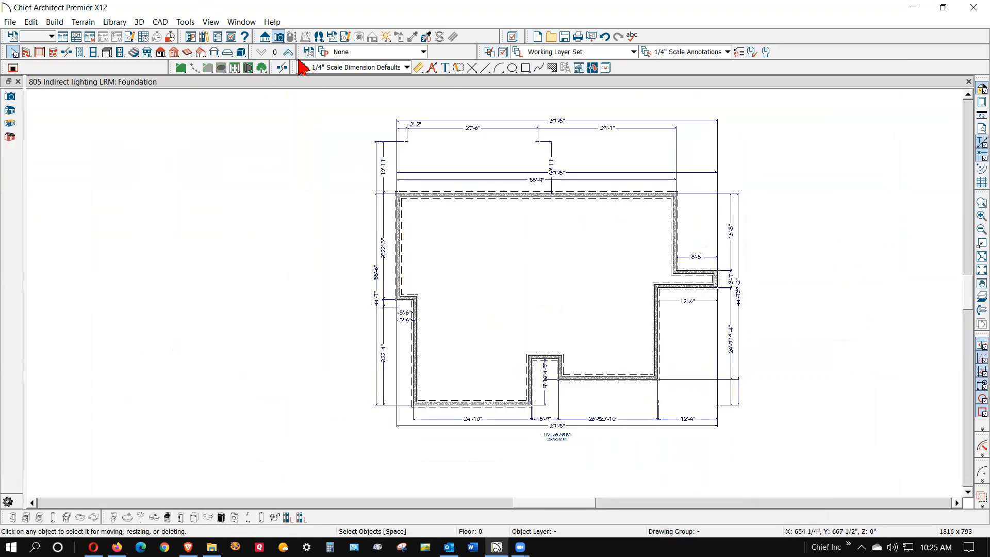
click(530, 249)
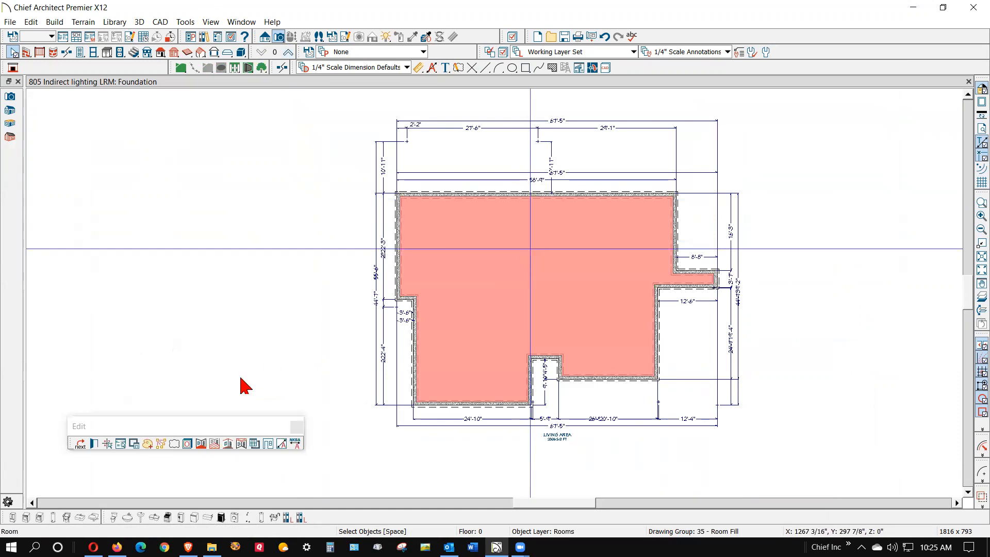
click(121, 444)
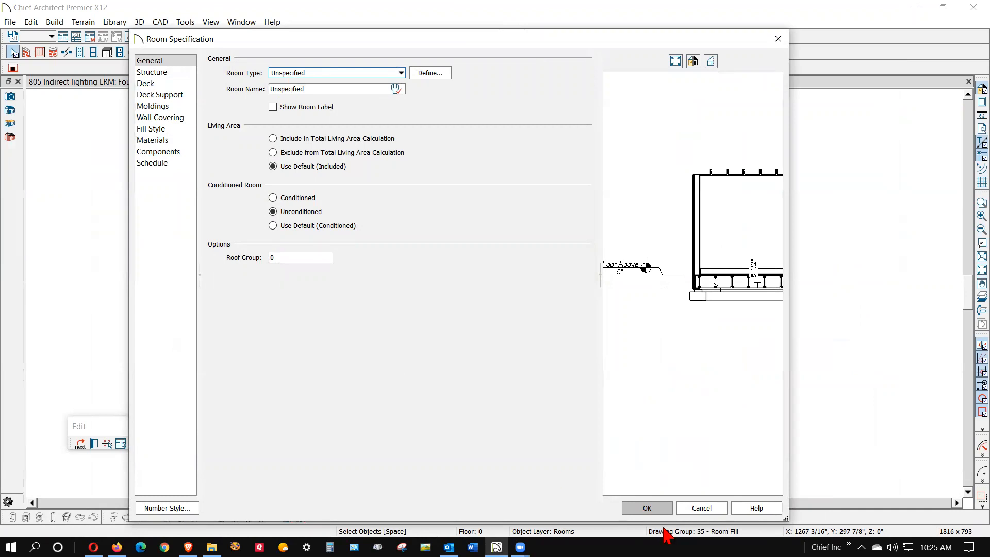
click(694, 509)
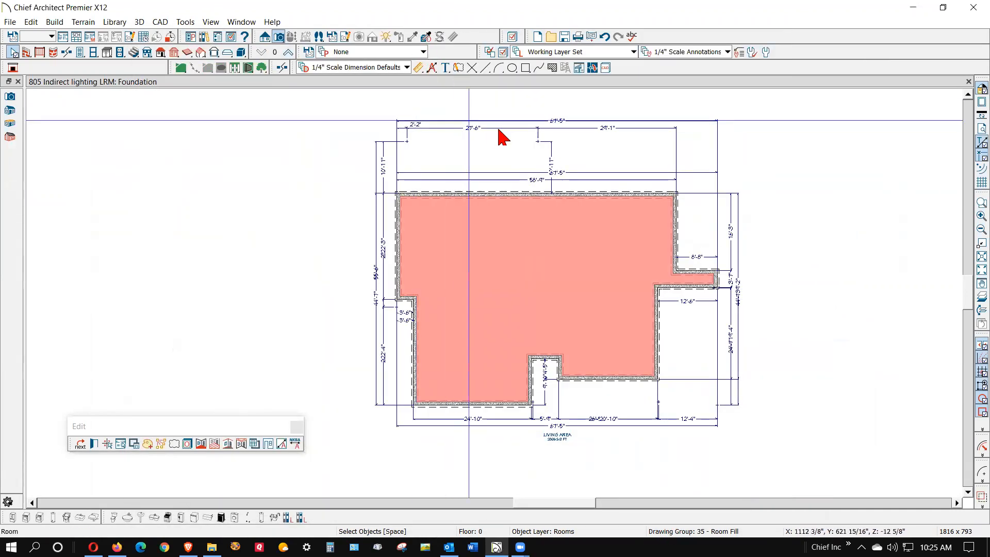
Create a perspective floor overview of the foundation, inspect its walls from several angles, and close the camera view.
click(277, 37)
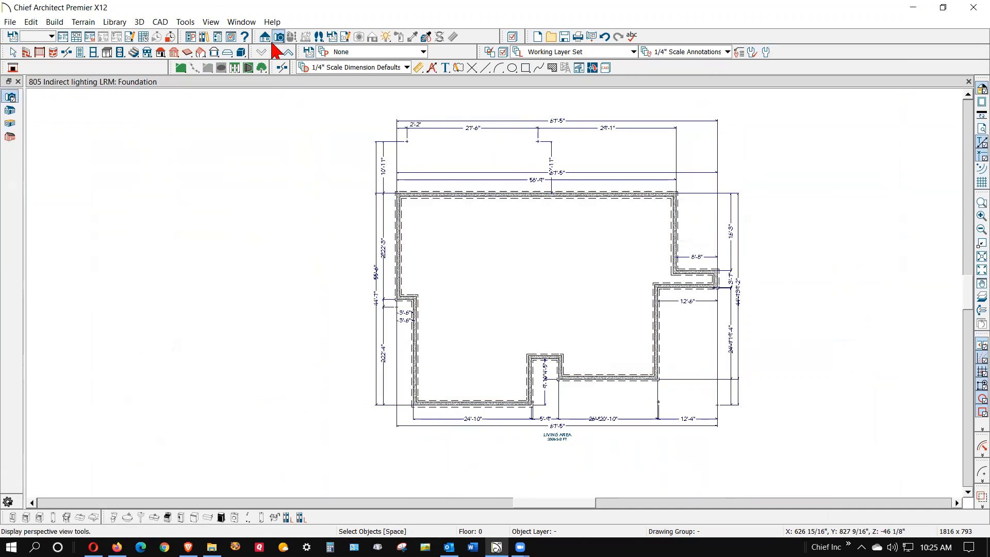
click(278, 37)
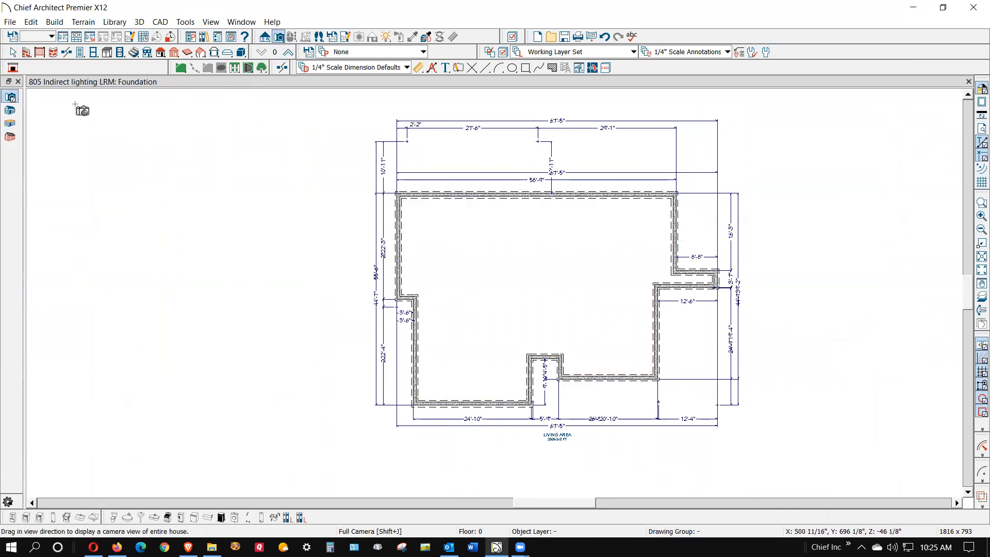
click(10, 124)
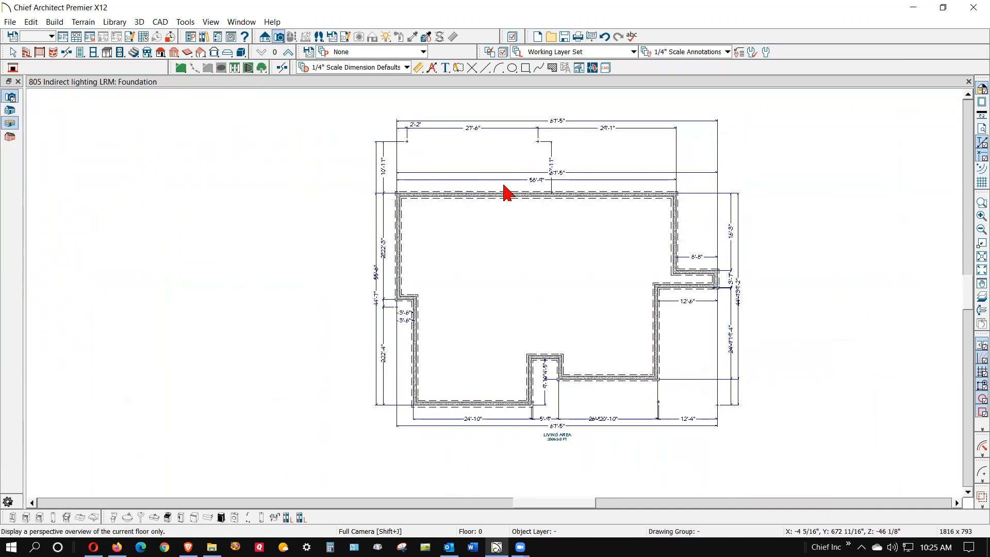
click(519, 238)
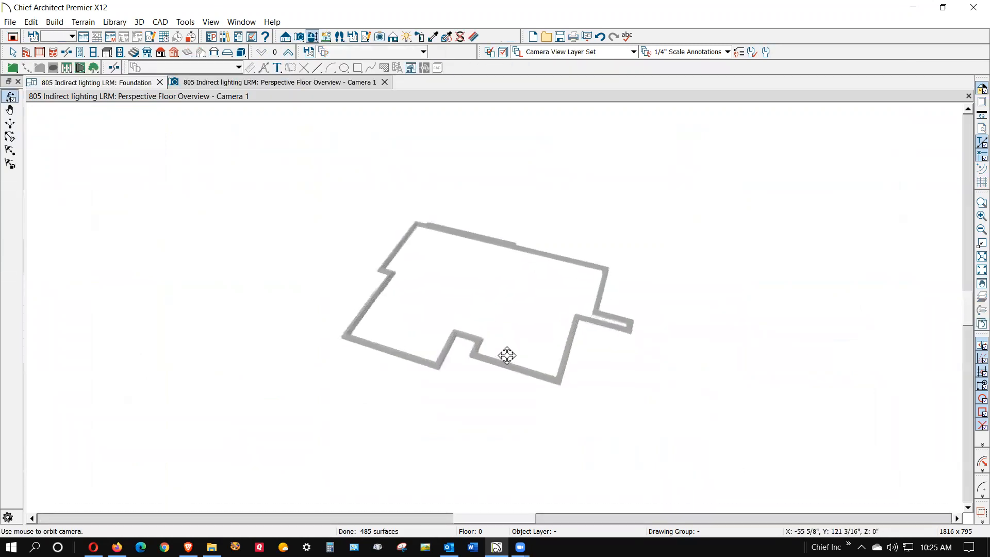
scroll(489, 321, up, 2)
drag(488, 321, 465, 387)
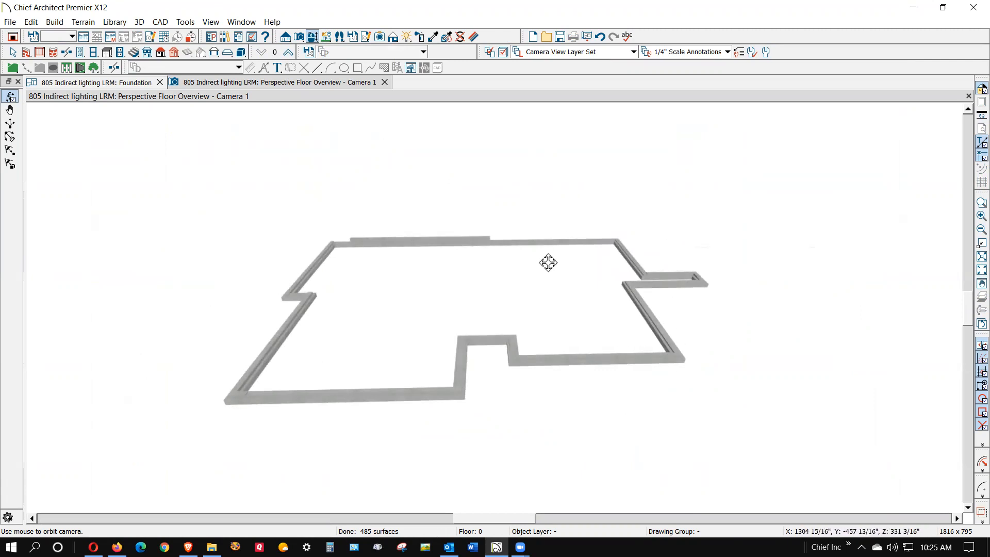
scroll(408, 249, up, 1)
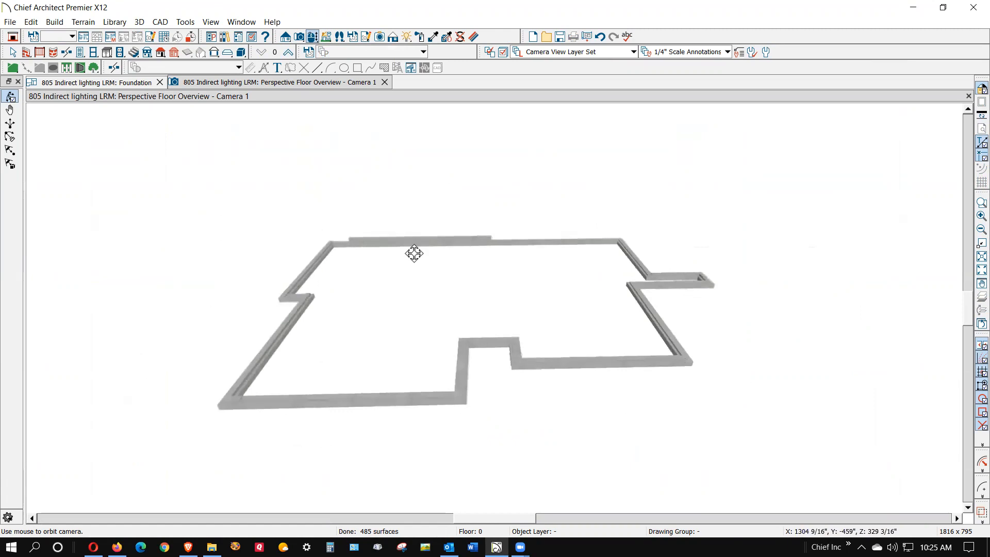
click(967, 96)
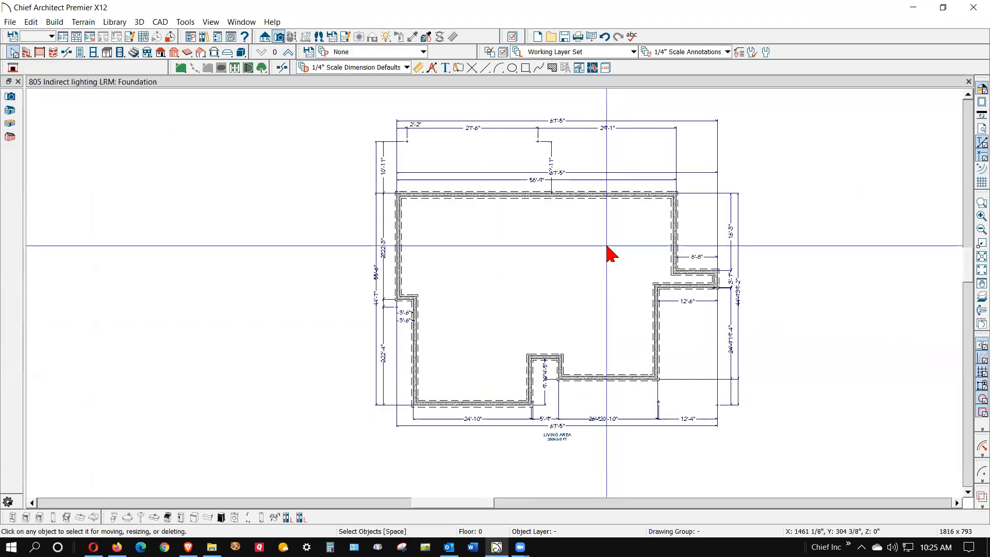
Return to the 1st floor plan and read the door-opening notes beside the master suite.
click(288, 52)
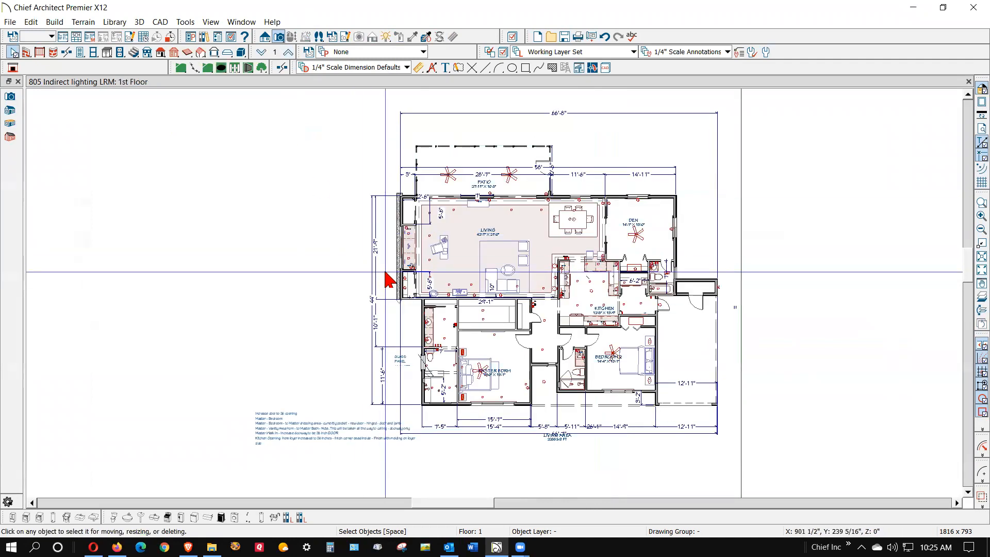
scroll(312, 442, up, 4)
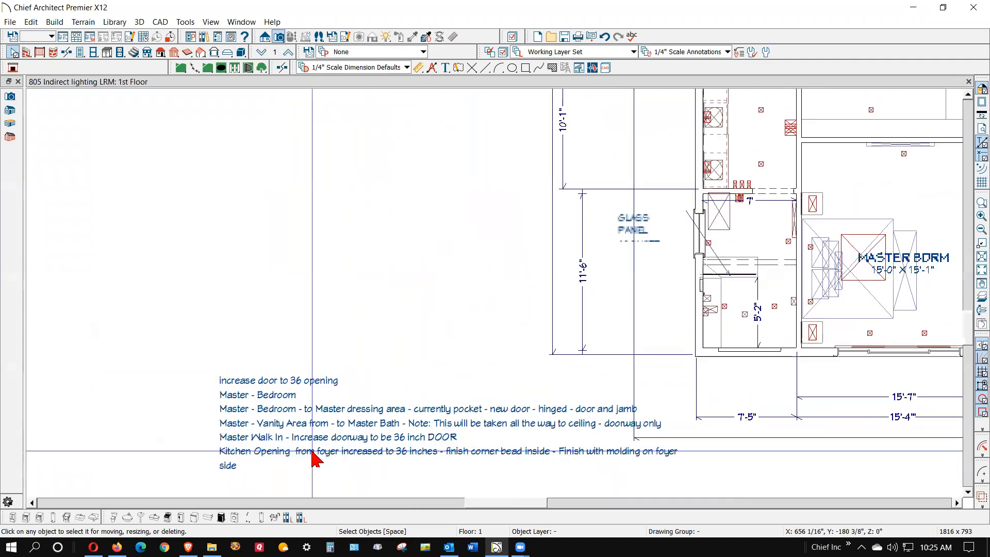
scroll(313, 453, up, 2)
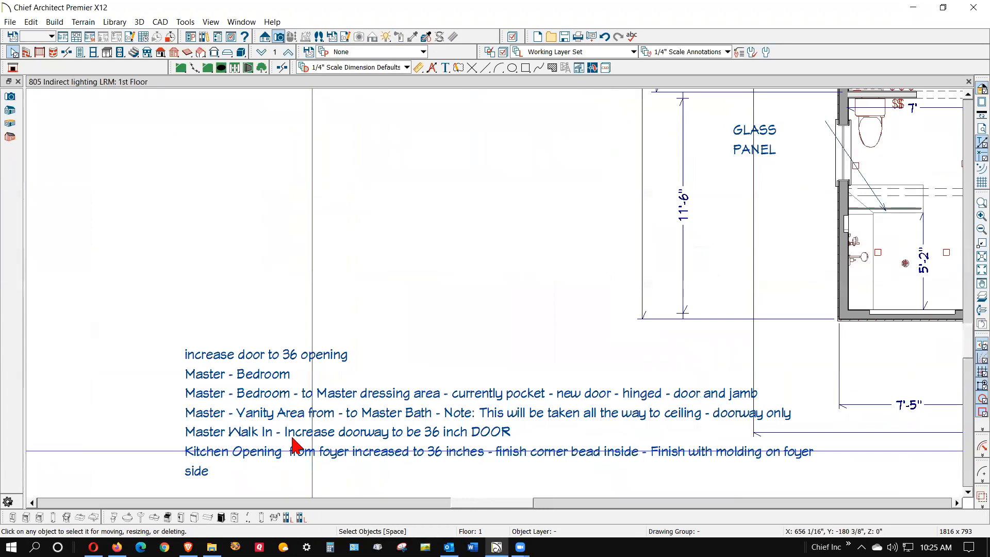
scroll(313, 453, down, 5)
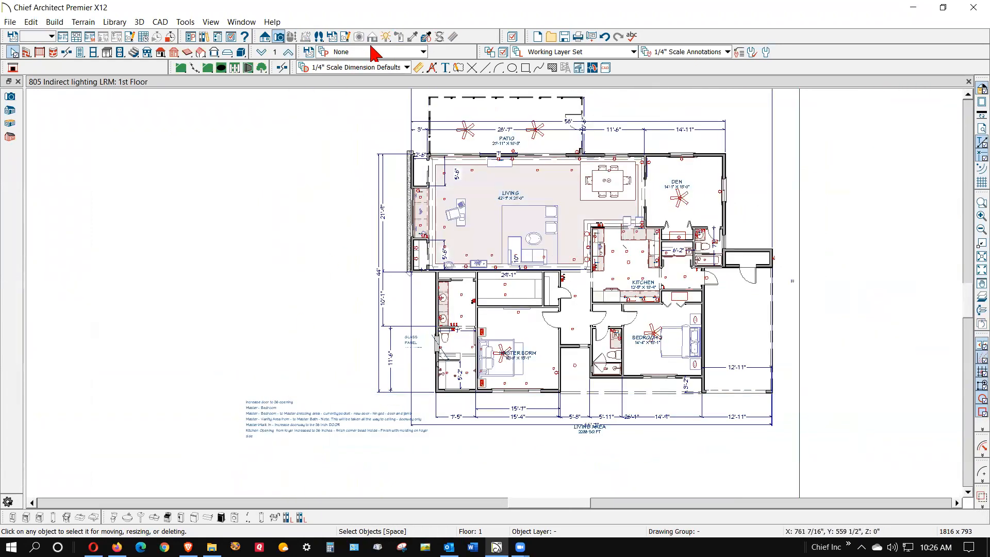
Create a full perspective overview of the house and examine the low roof section at ground level along the side wall.
click(279, 38)
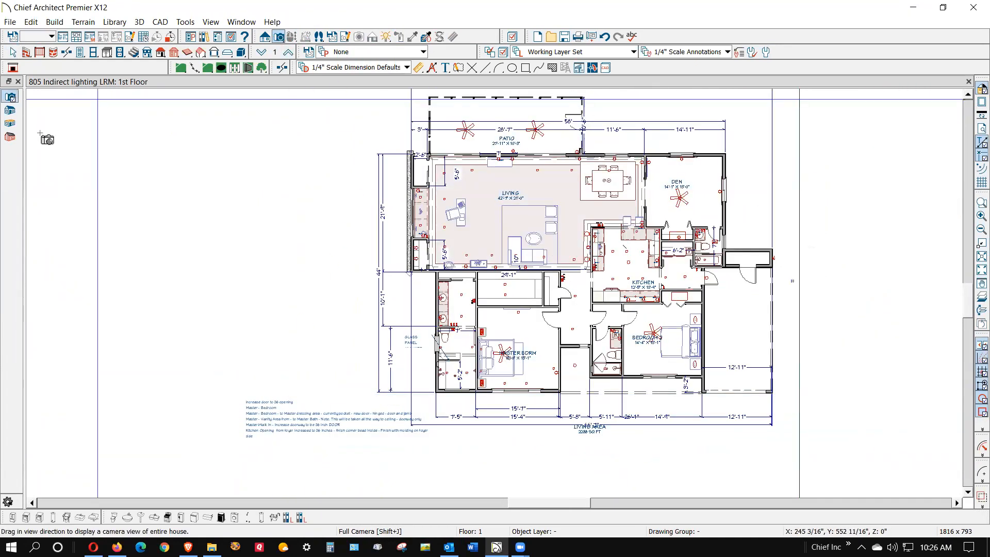
click(9, 111)
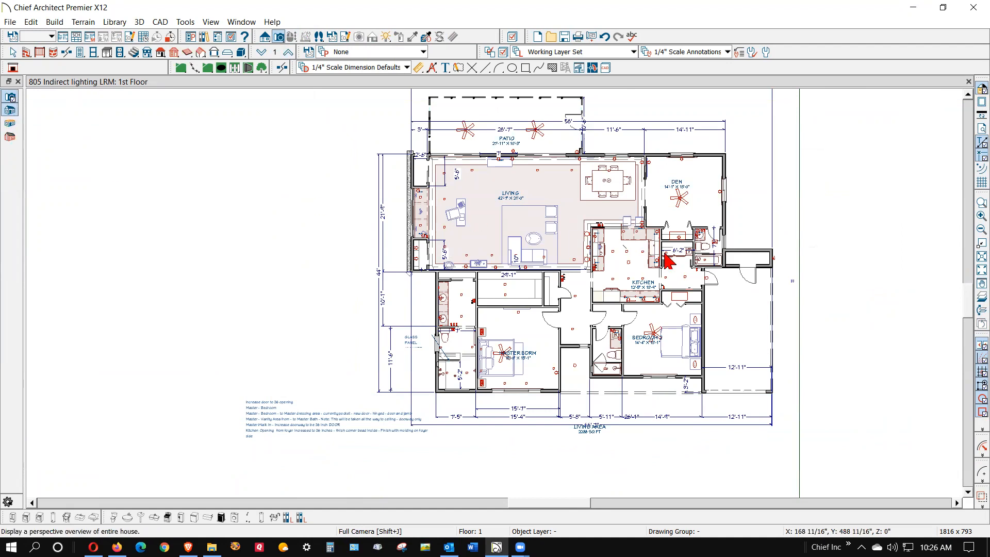
click(626, 293)
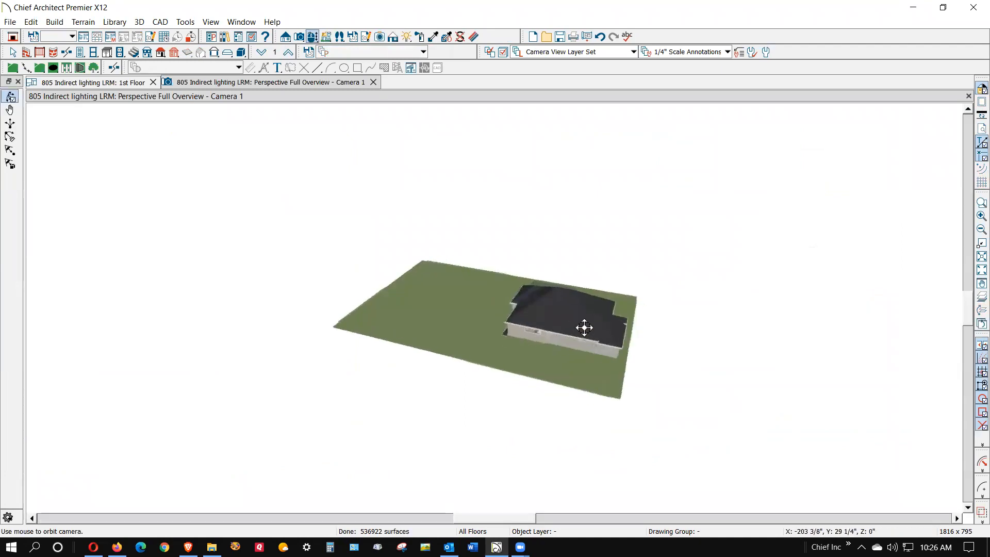
scroll(542, 296, up, 5)
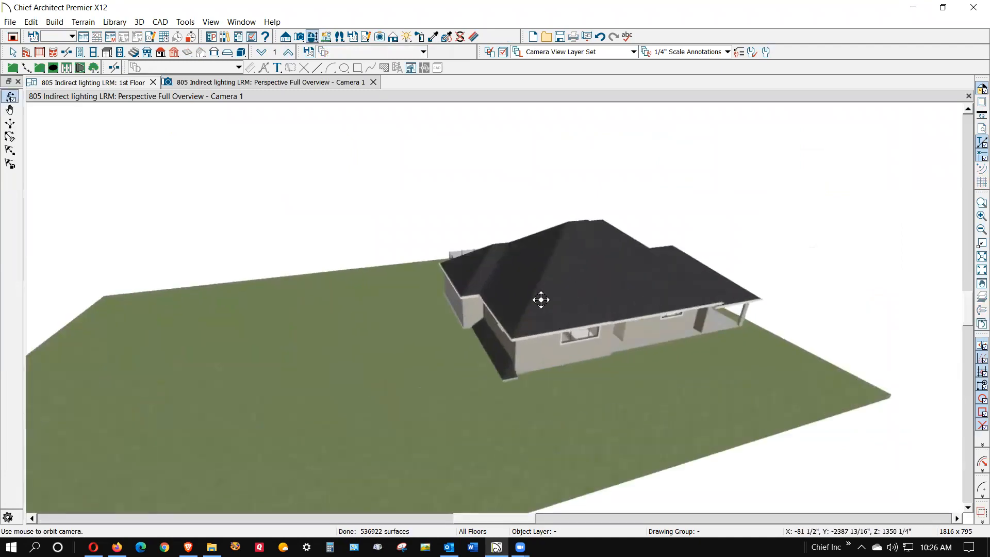
drag(539, 295, 633, 327)
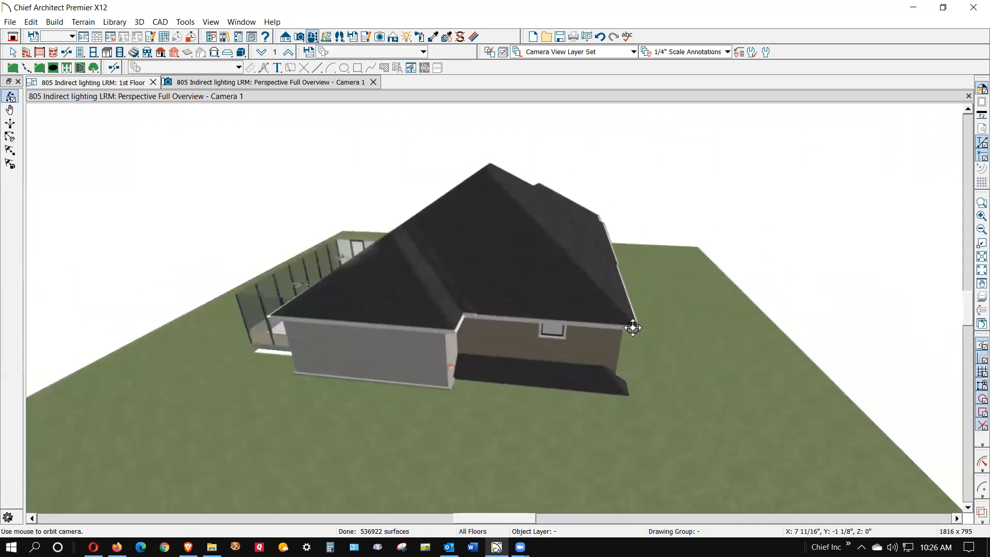
key(space)
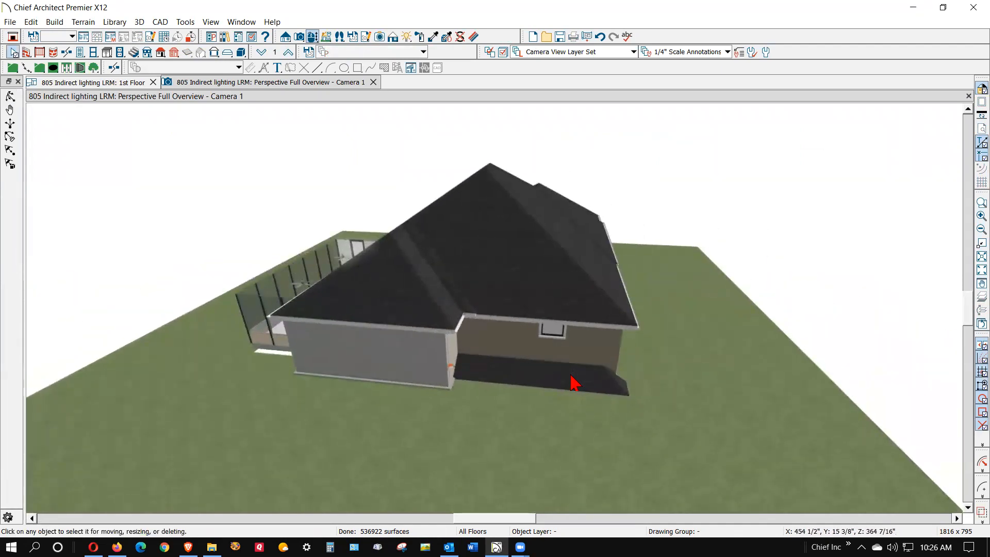
Return to the plan, go down to the Foundation level, and display the 1st floor as a reference over it.
key(ctrl+Tab)
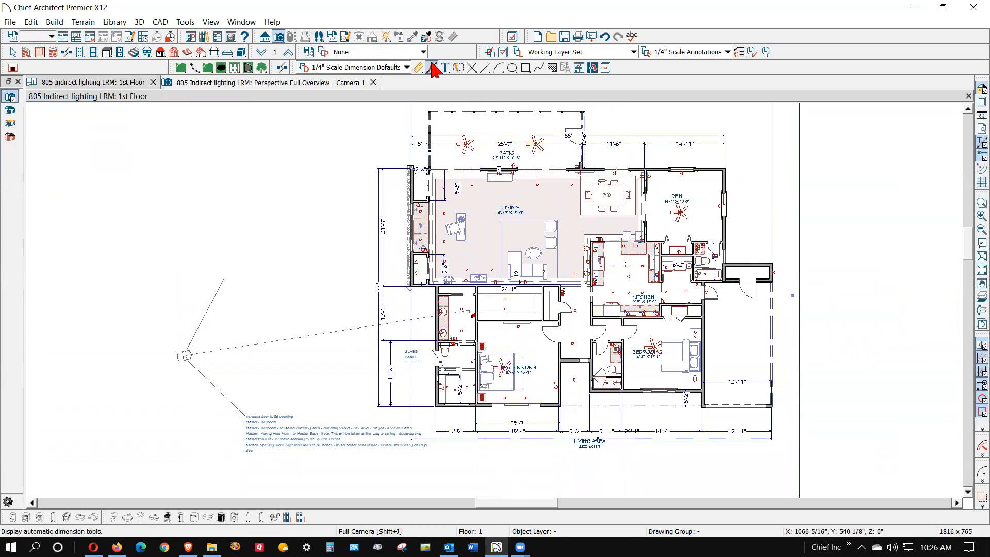
click(262, 52)
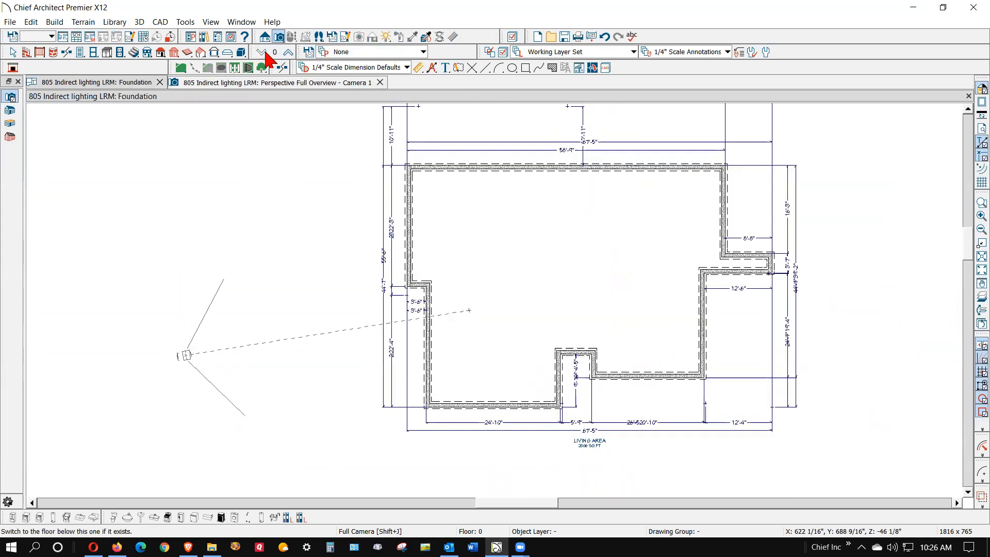
click(977, 304)
scroll(644, 442, up, 3)
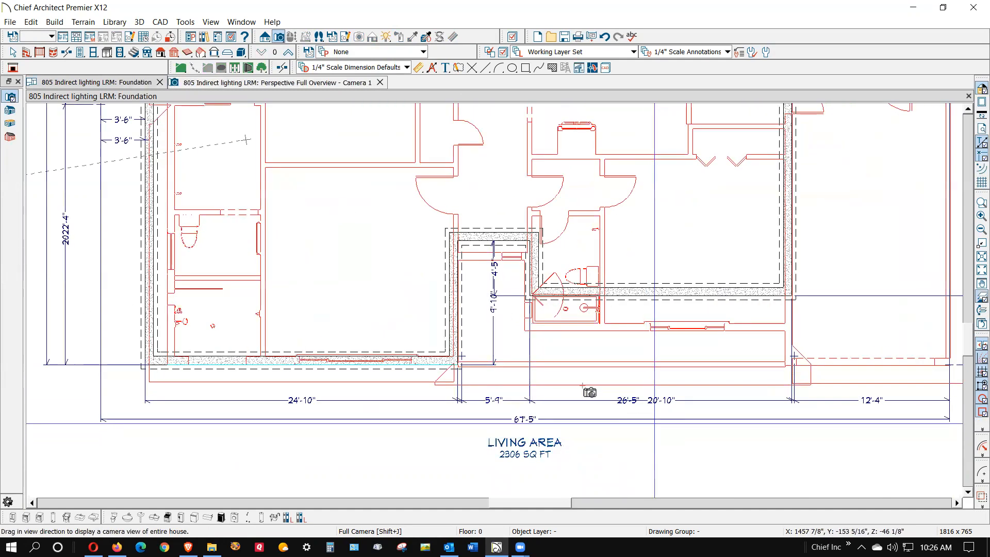
scroll(646, 440, down, 2)
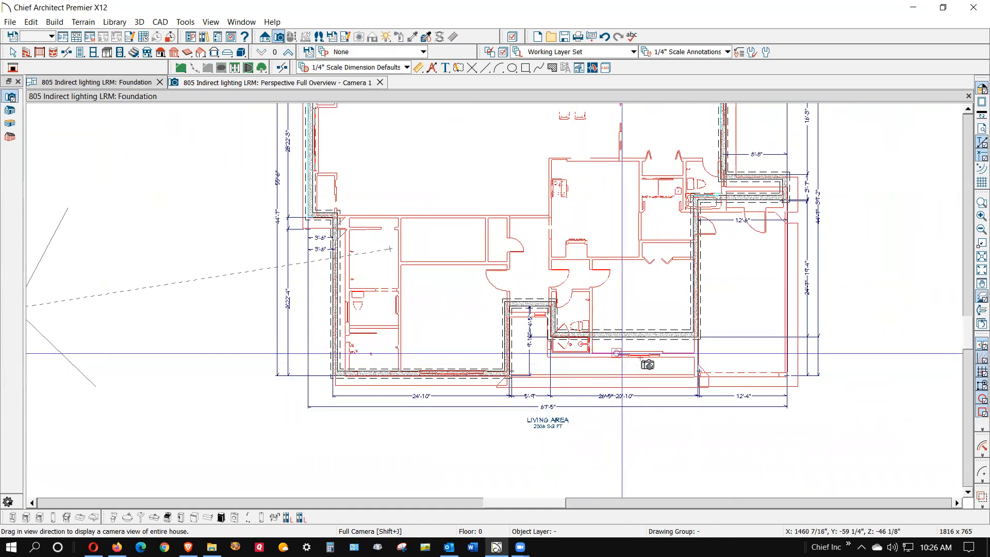
Move the foundation wall beneath the second bedroom's front wall outward to the exterior wall line of the floor above.
scroll(652, 340, up, 5)
key(space)
click(658, 311)
drag(654, 311, 661, 360)
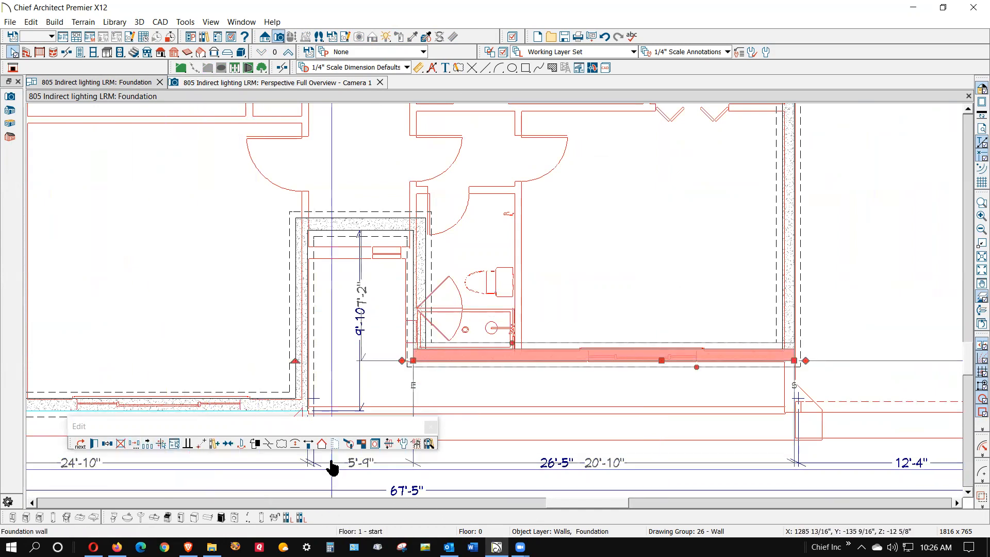
click(568, 427)
Move the back foundation wall of the entry recess about 1'-7" outward to match the entry wall above.
scroll(580, 428, down, 2)
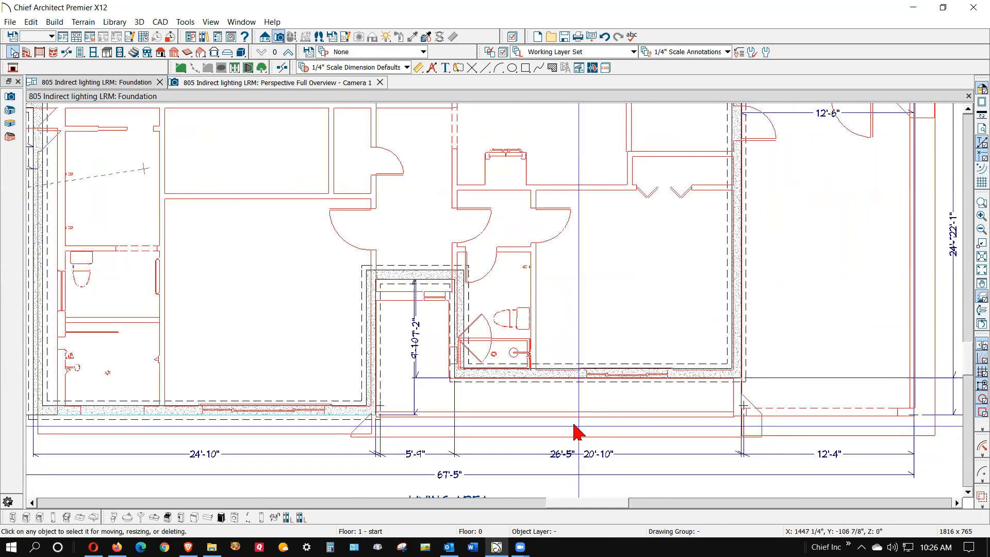
click(374, 360)
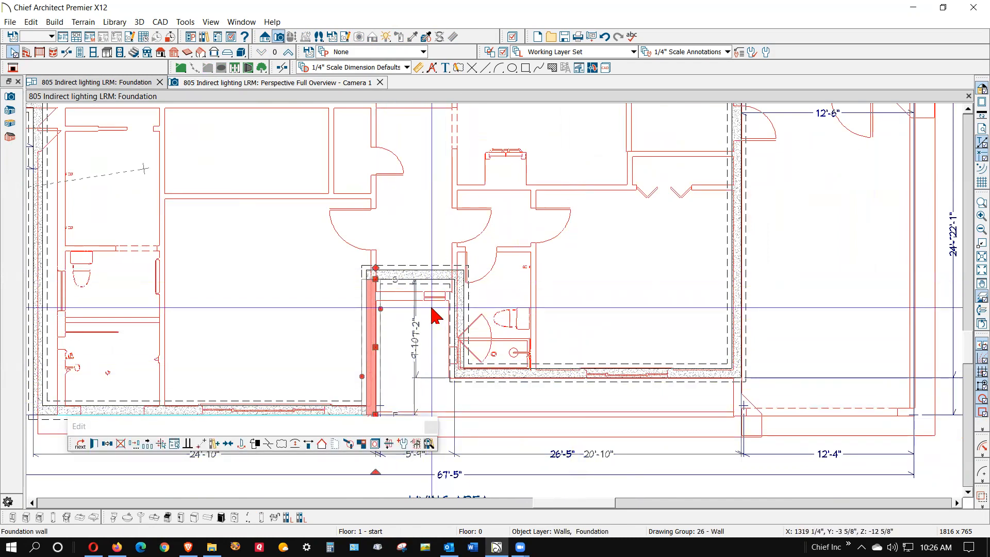
click(432, 275)
drag(432, 275, 439, 297)
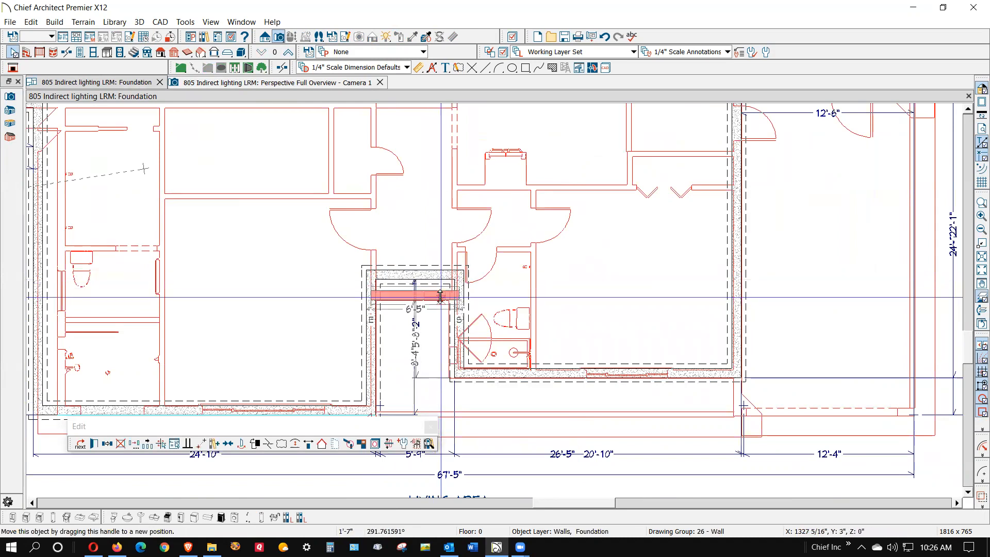
click(587, 400)
Move the 12'-6" foundation wall beside the carport outward toward the storage wall above, making that projection about 5'-2" deep.
scroll(730, 390, down, 2)
scroll(738, 386, down, 3)
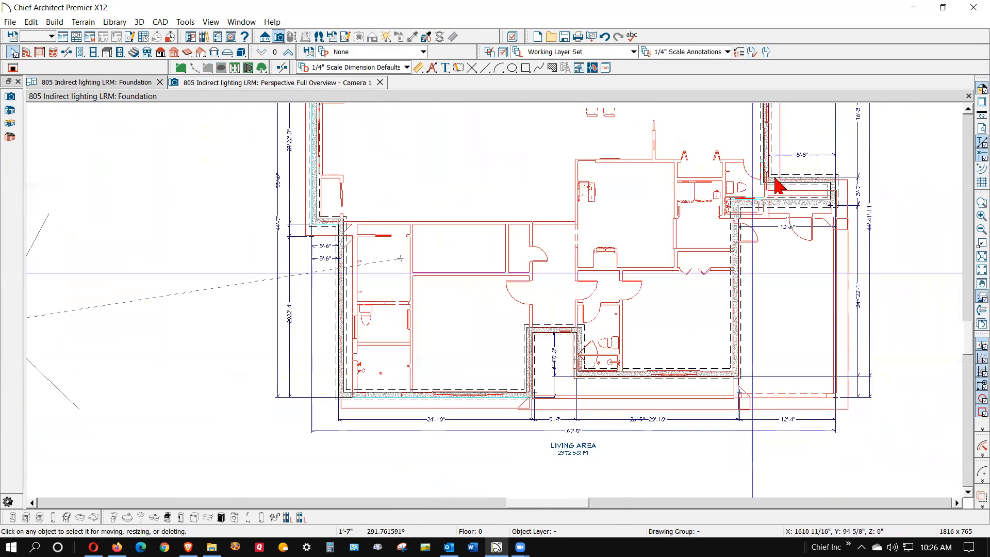
scroll(819, 221, up, 4)
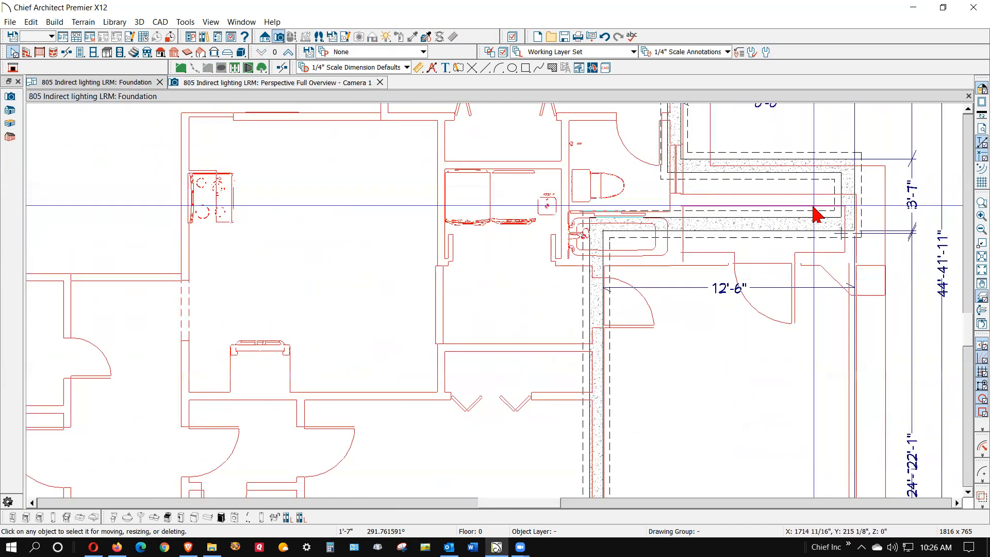
click(788, 227)
drag(789, 227, 791, 263)
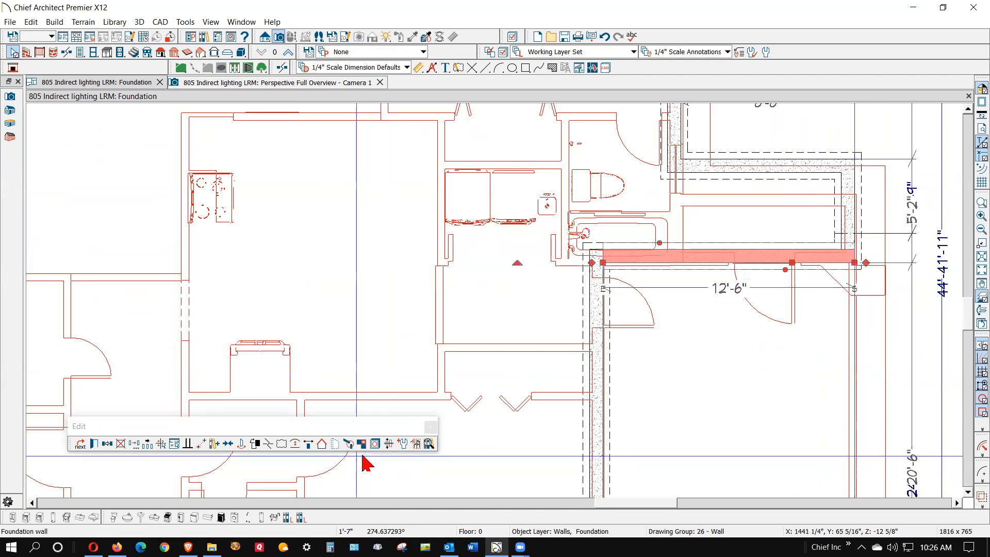
click(770, 316)
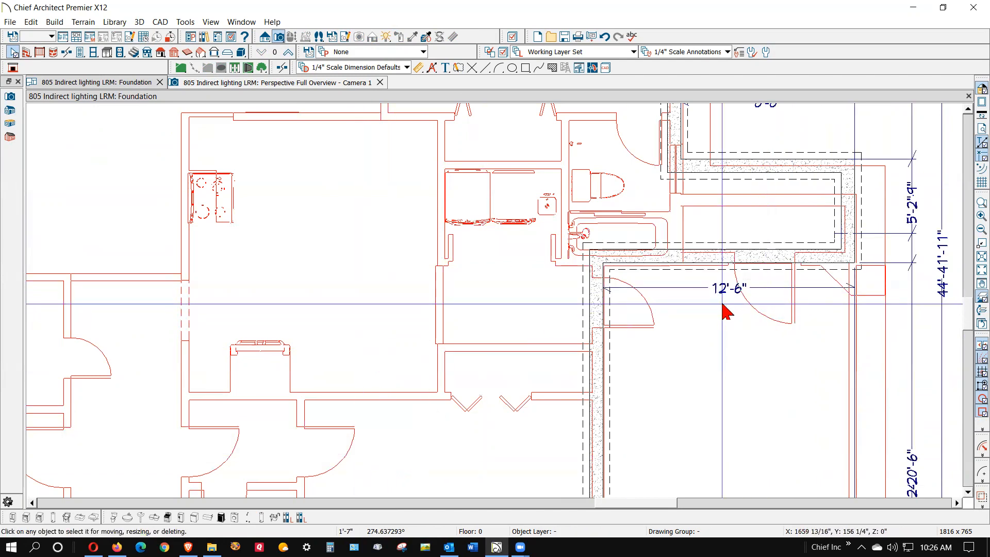
Align the storage projection's 12'-6" foundation wall with the wall above.
click(734, 260)
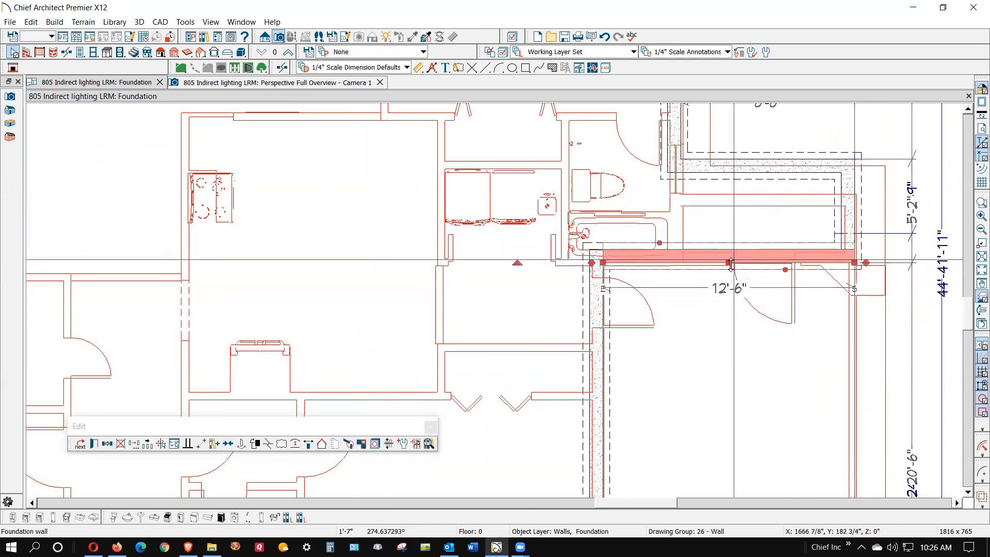
click(312, 447)
click(347, 447)
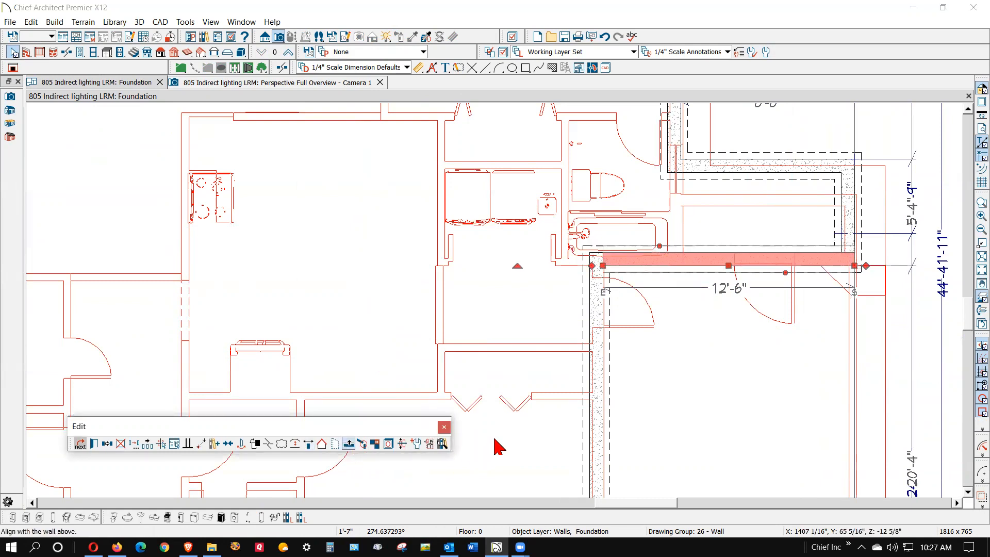
Move the storage projection's back foundation wall inward toward the storage wall above, making the projection about 3'-11" deep.
key(Escape)
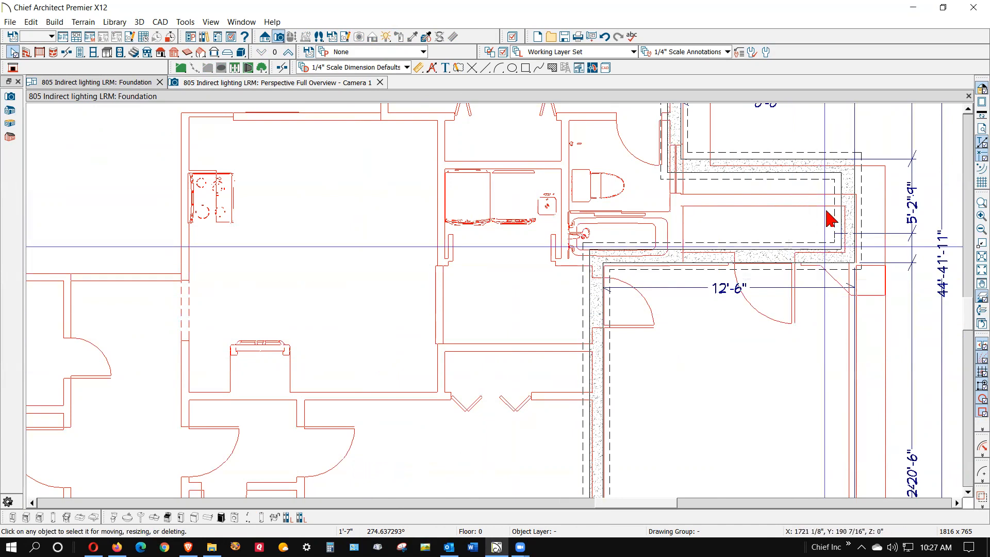
click(766, 169)
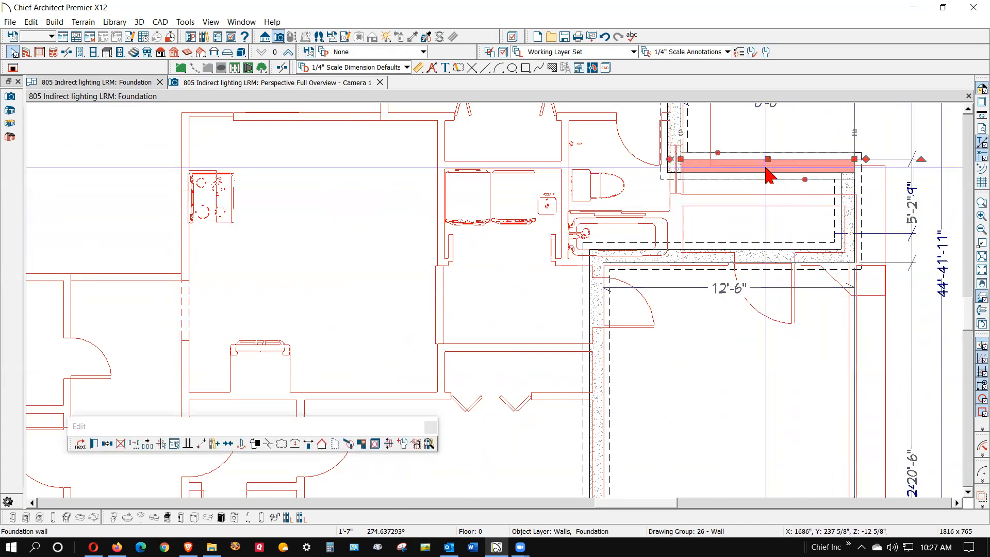
drag(767, 159, 791, 224)
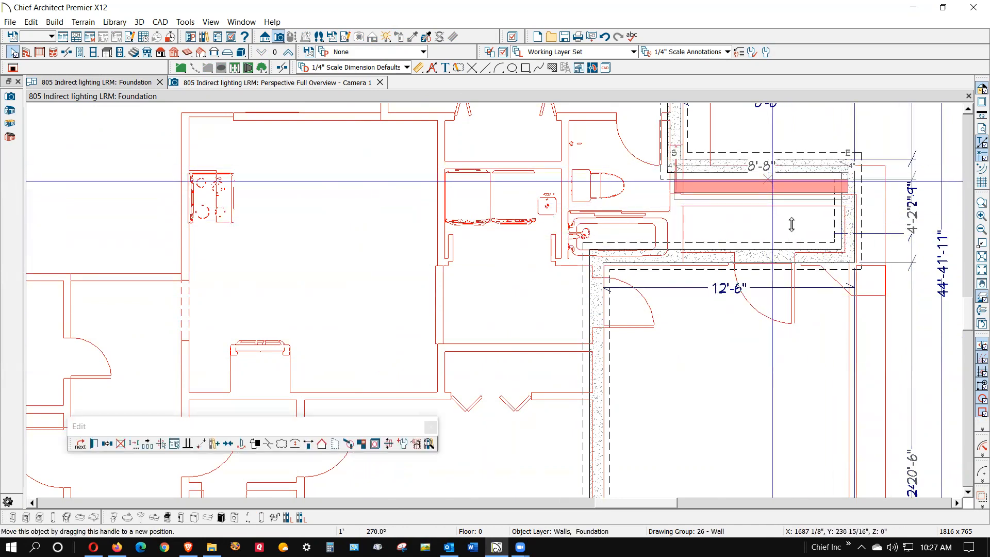
drag(657, 338, 657, 338)
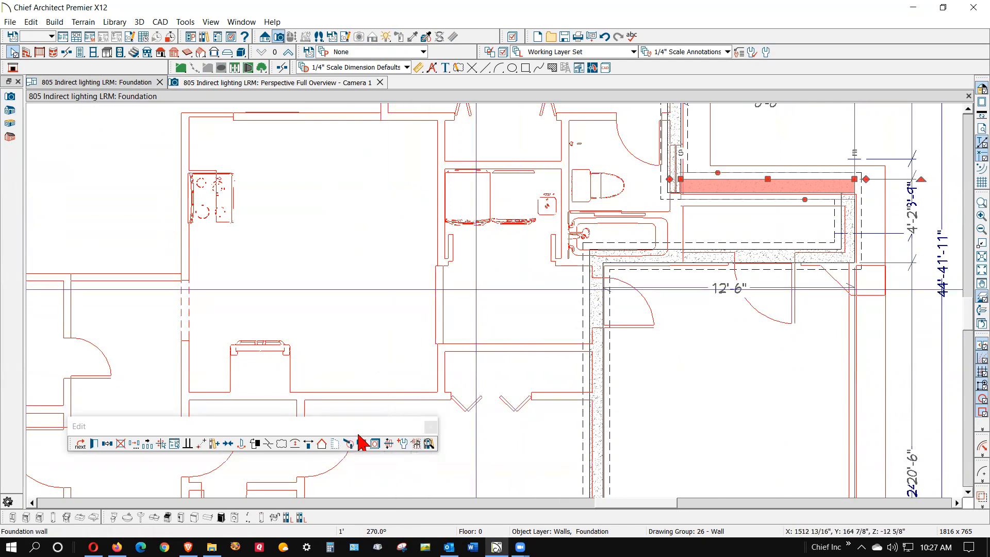
key(Down)
key(Down)
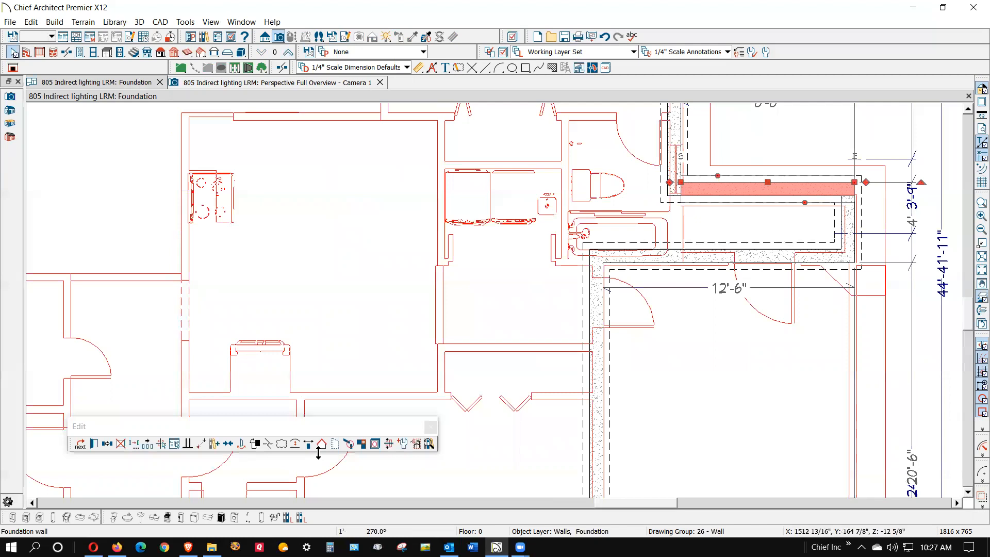
key(Down)
key(Down)
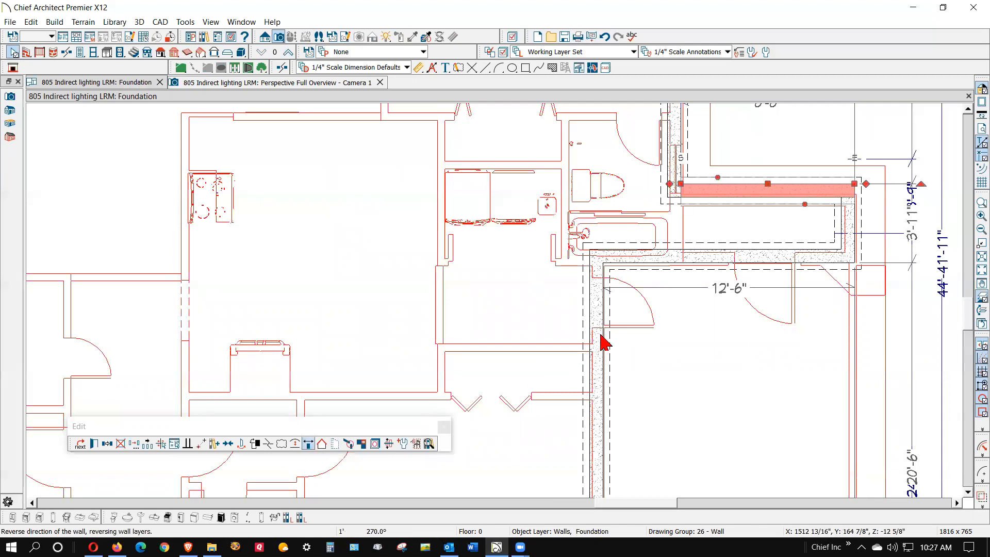
Try to fine-tune the storage projection's back foundation wall with small nudges outward and back inward.
key(Up)
key(Up)
key(Up)
key(Up)
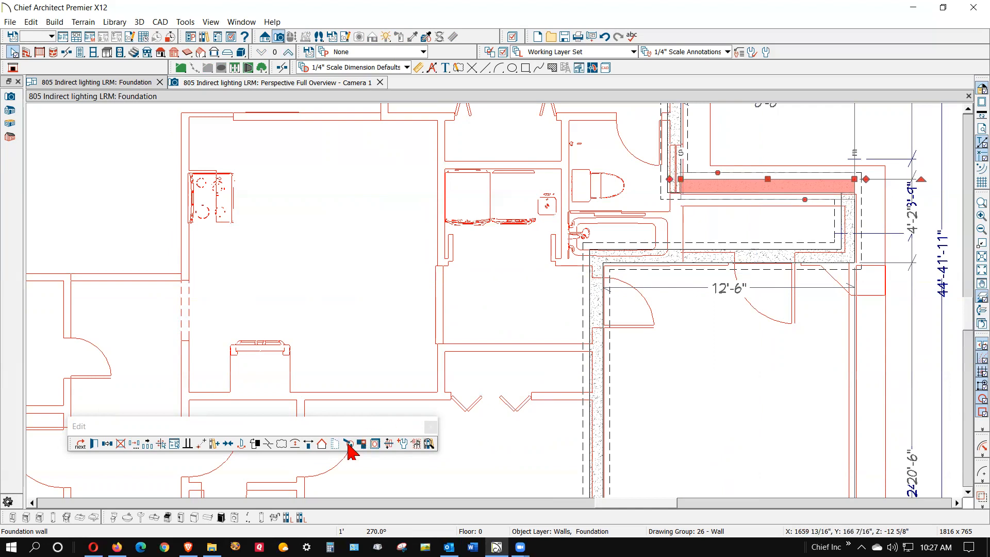
key(Up)
key(Up)
key(Up)
key(Up)
key(Up)
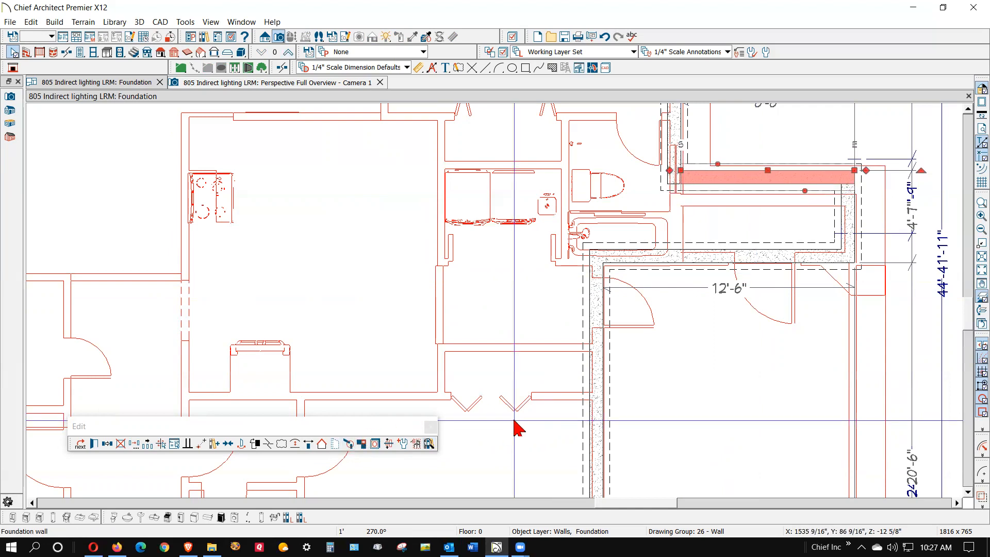
key(Down)
key(Down)
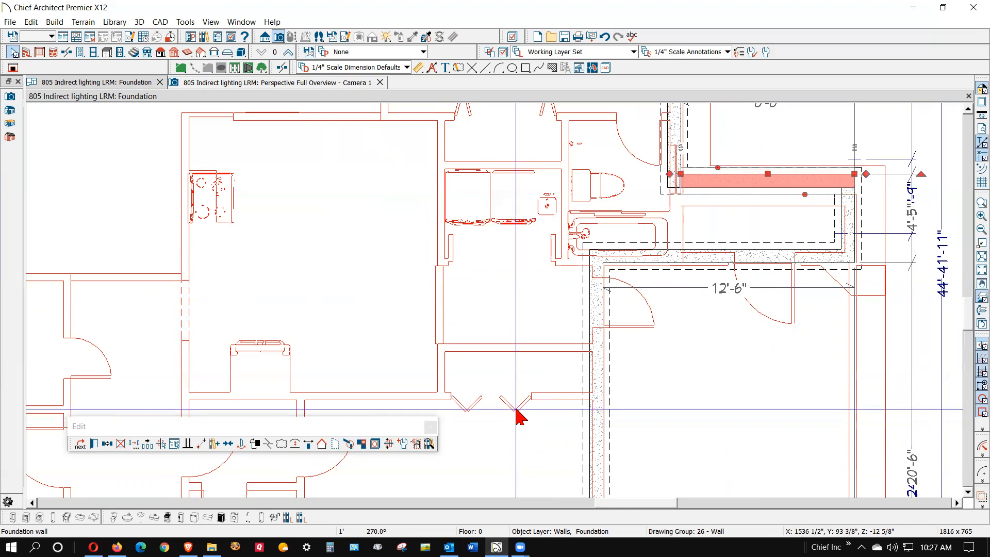
key(Down)
key(Down)
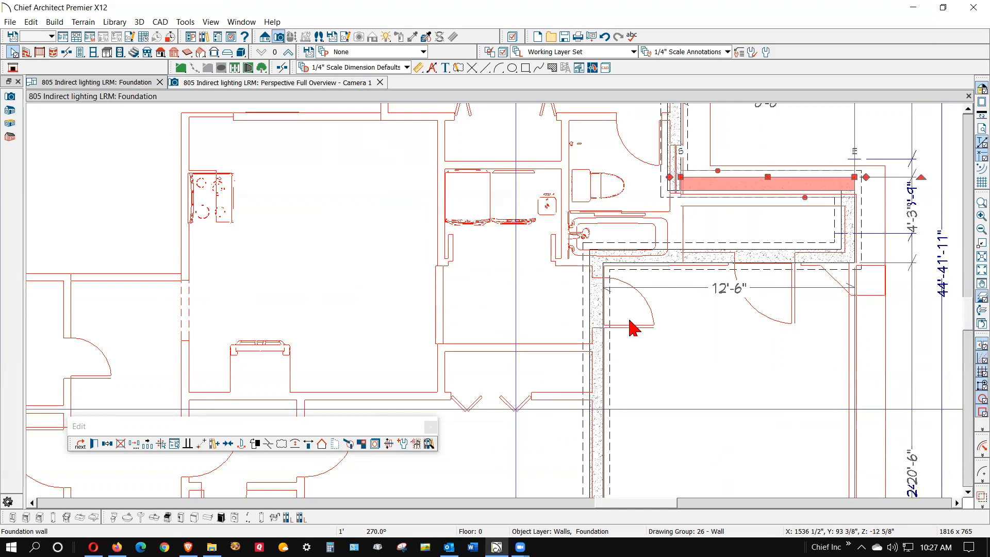
Move the projection's back foundation wall about 10" inward and align it with the storage wall above, making the projection about 3'-5" deep.
key(Down)
drag(768, 181, 777, 195)
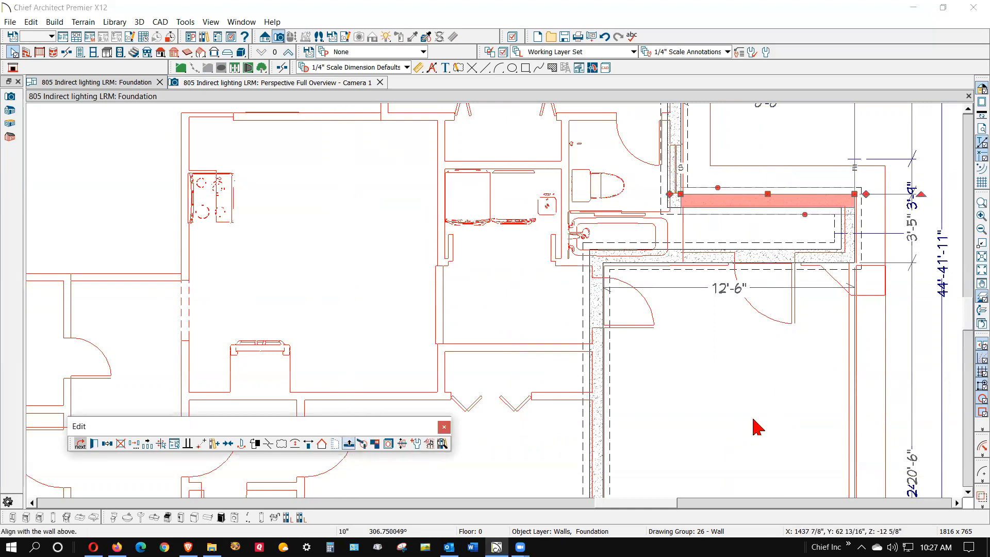
click(761, 401)
Move the foundation wall beside the master bathroom inward to the exterior wall above, making its offset from the living room corner about 5'-4".
scroll(767, 393, down, 4)
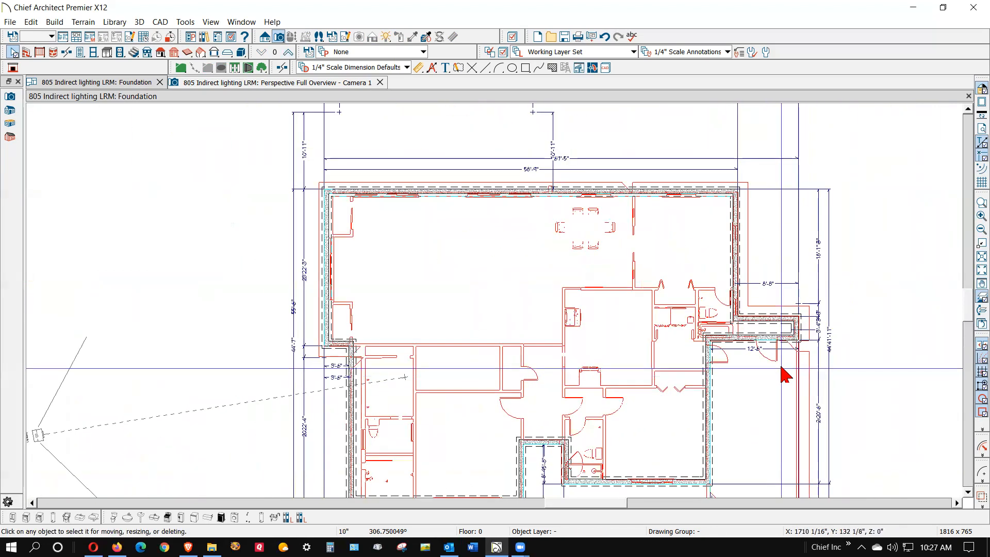
scroll(580, 164, down, 3)
scroll(420, 282, up, 4)
scroll(435, 220, down, 3)
scroll(502, 384, up, 5)
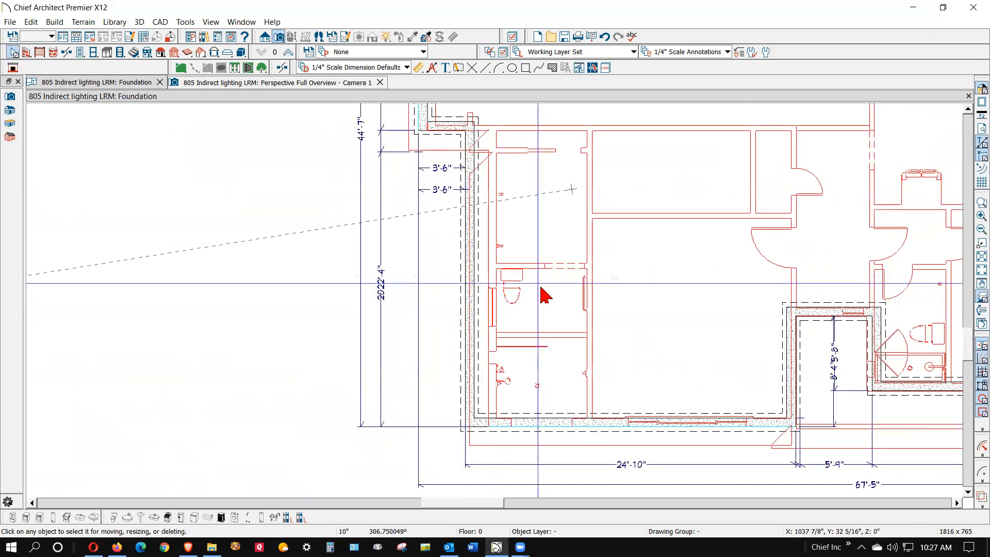
click(472, 307)
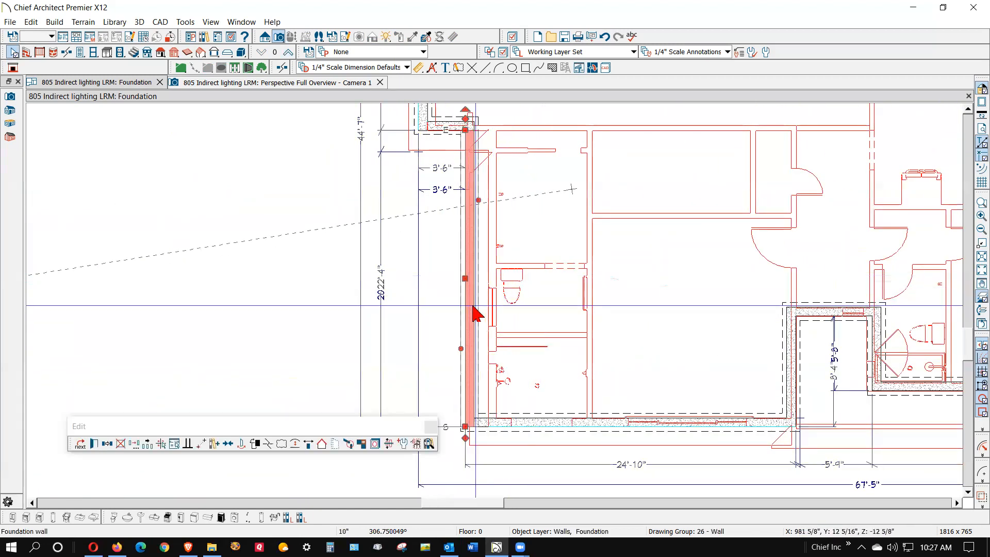
drag(465, 279, 487, 298)
drag(497, 437, 521, 459)
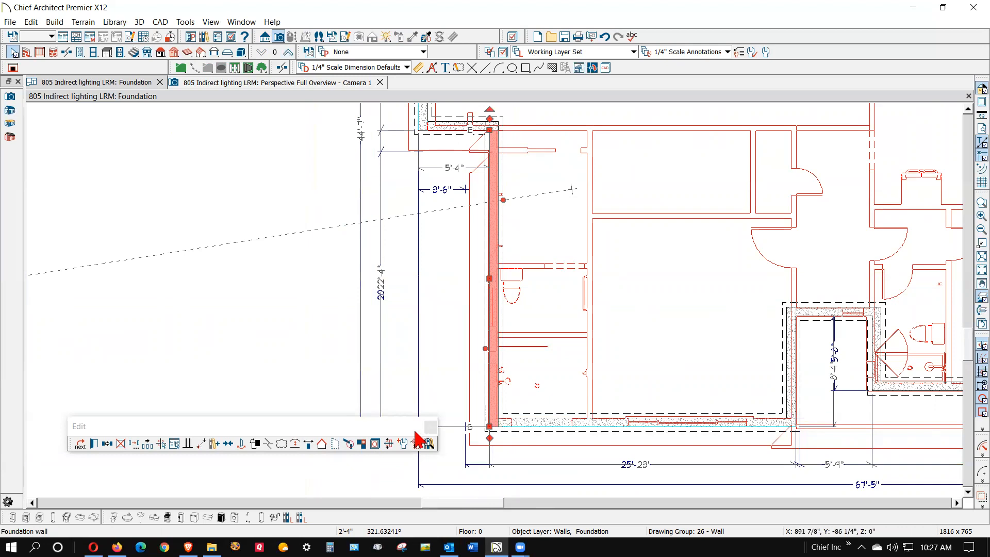
key(Left)
key(Left)
key(Left)
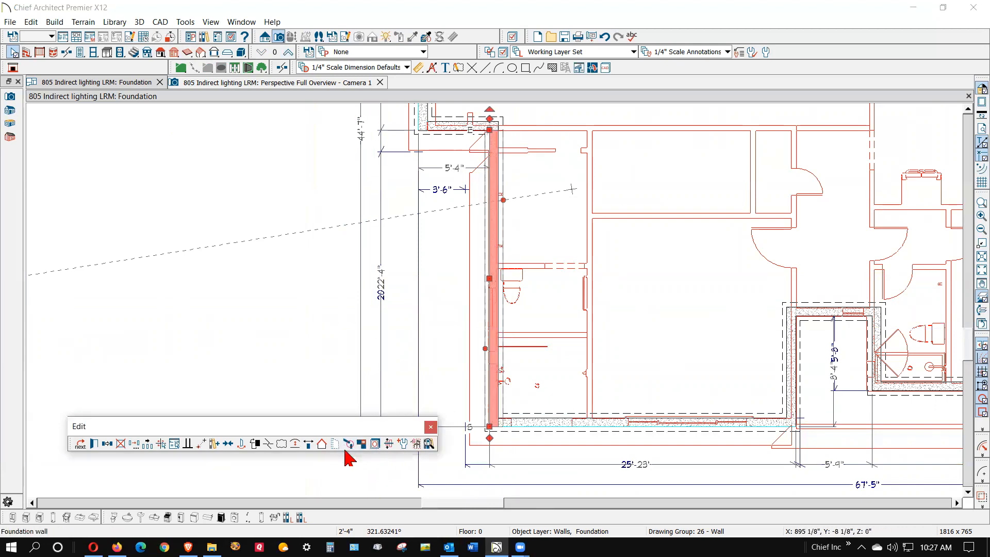
Go up to the 1st floor and review the general and structure settings of the front entry slab room.
click(379, 314)
scroll(247, 320, down, 3)
scroll(539, 312, down, 3)
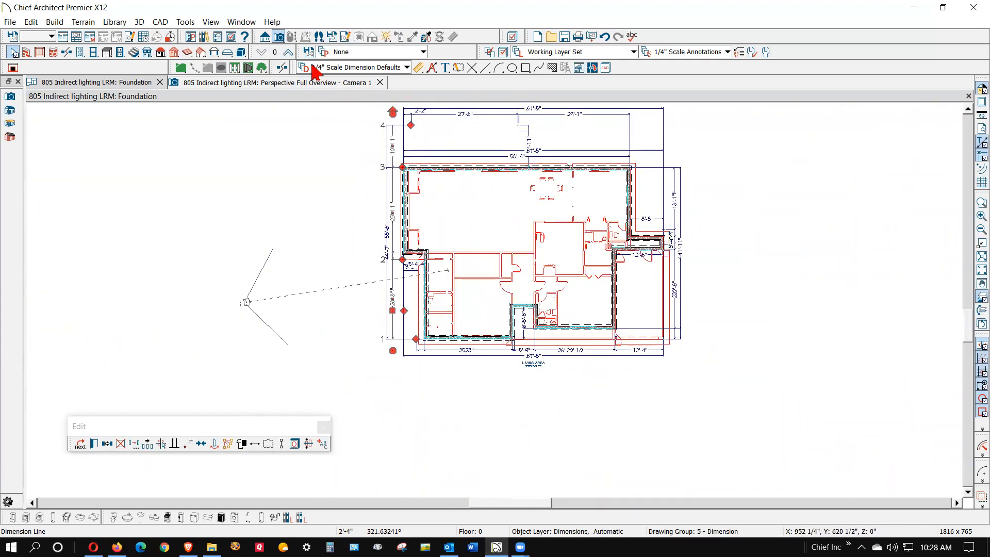
click(287, 51)
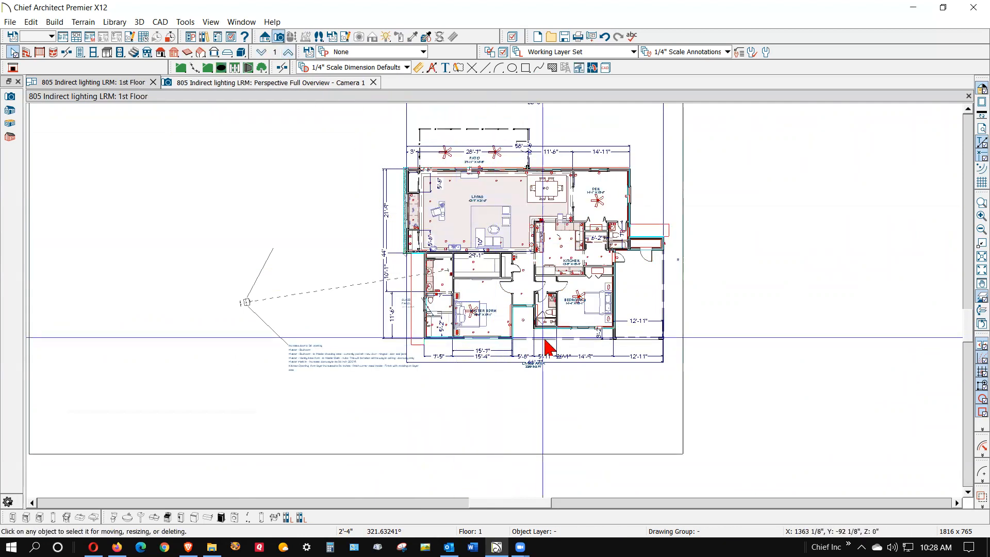
scroll(578, 348, up, 6)
click(612, 320)
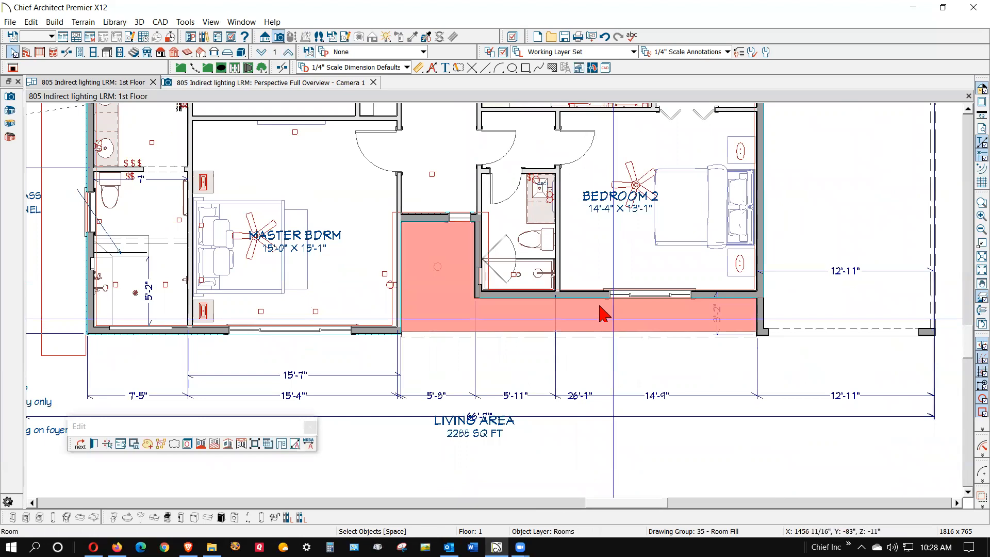
double_click(473, 309)
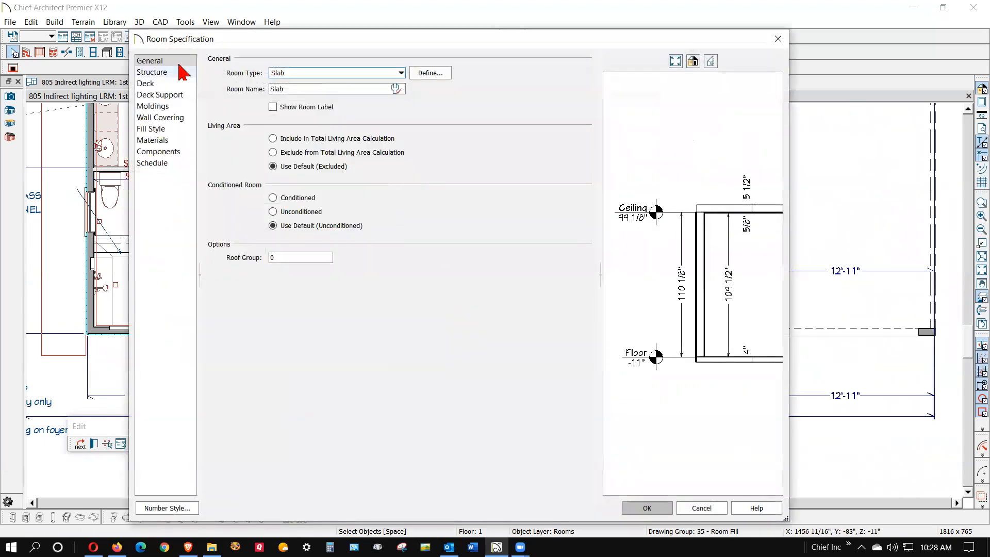
click(159, 73)
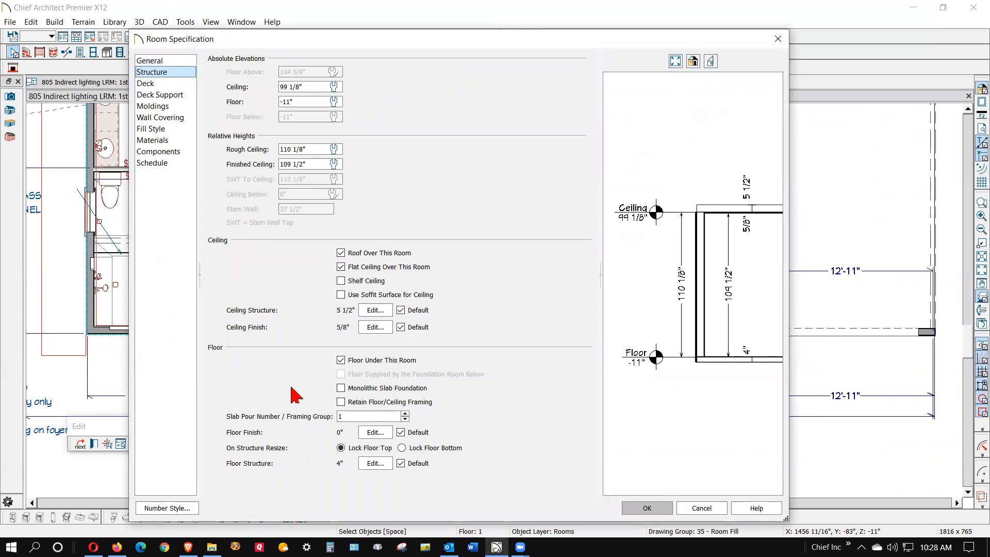
click(653, 510)
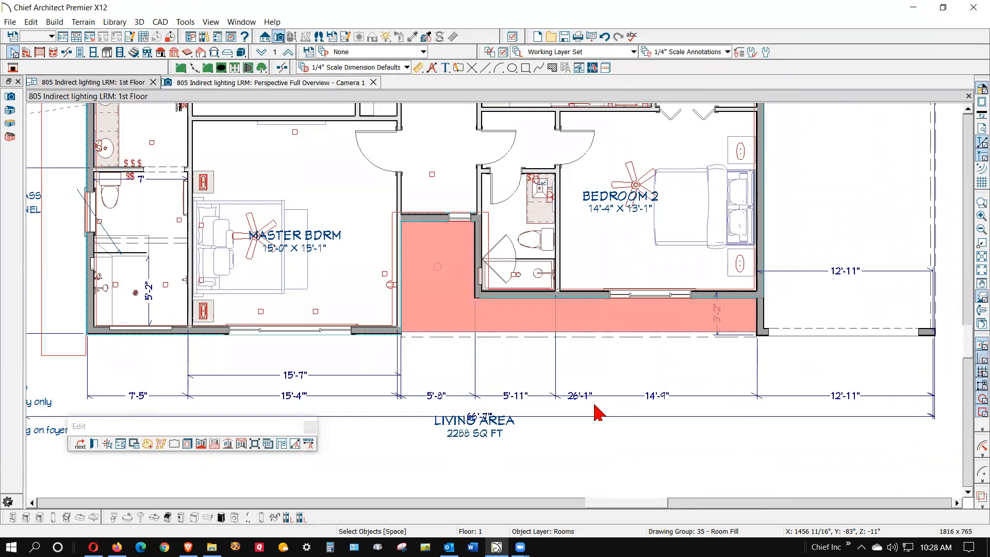
Create a perspective full overview of the house and orbit to the side with the low strip of roof along the wall.
scroll(636, 453, down, 6)
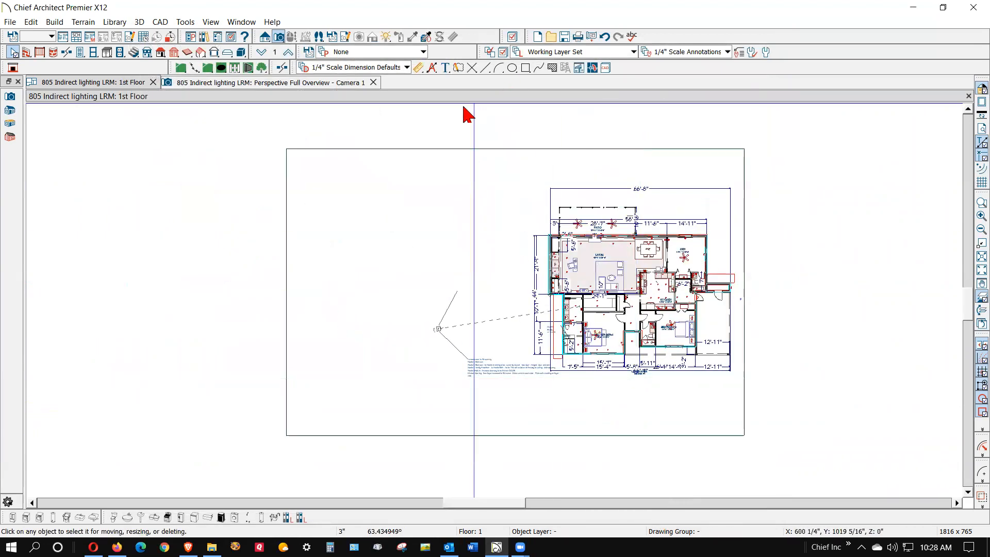
click(277, 37)
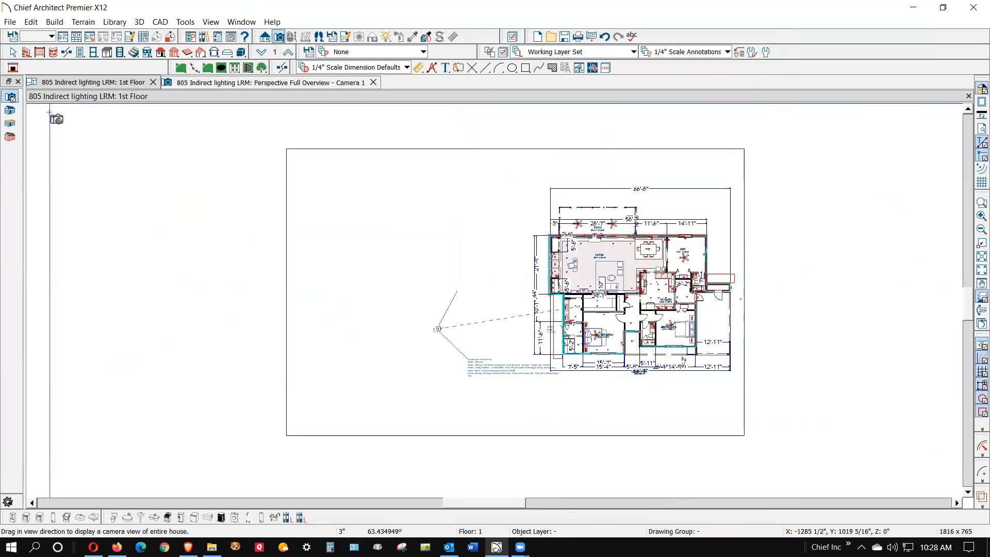
click(334, 221)
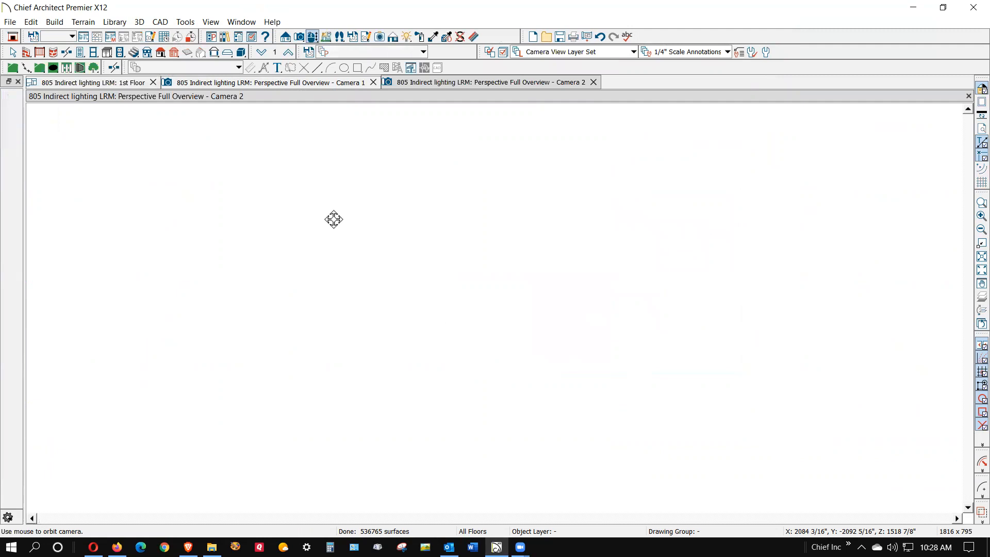
drag(508, 356, 678, 338)
scroll(523, 296, up, 4)
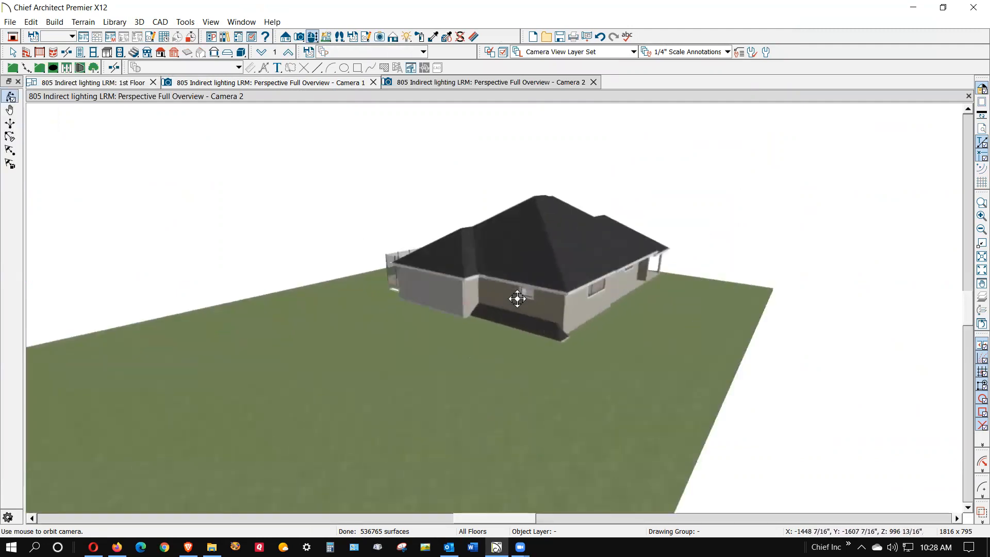
scroll(517, 298, up, 3)
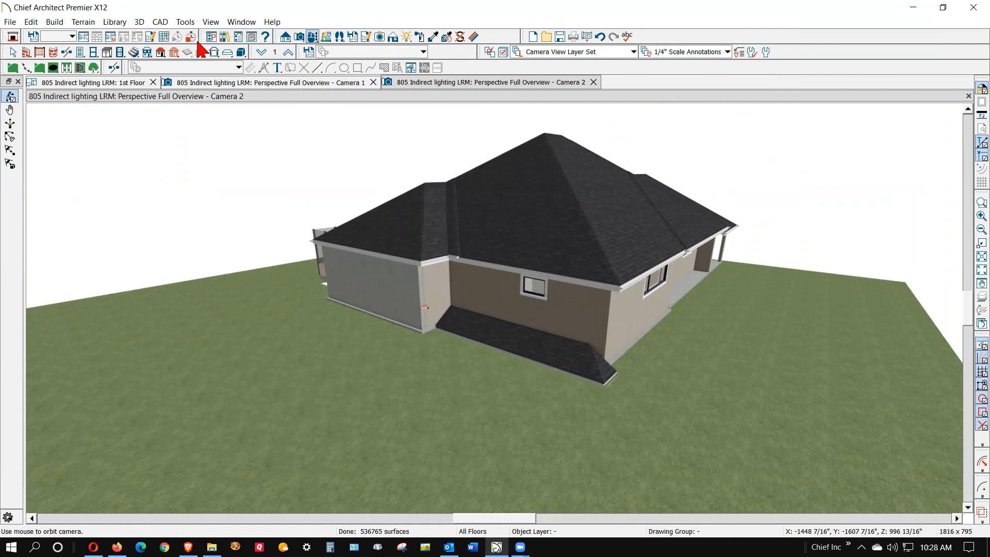
Rebuild the automatic roof planes with the 8 in 12 pitch and 18" overhangs, and dismiss the wall warning.
click(160, 52)
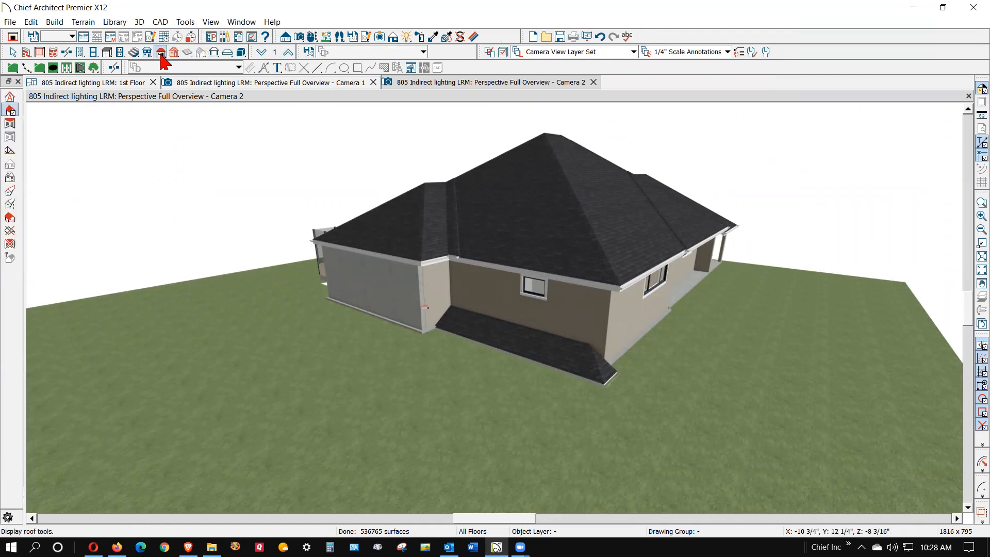
click(10, 110)
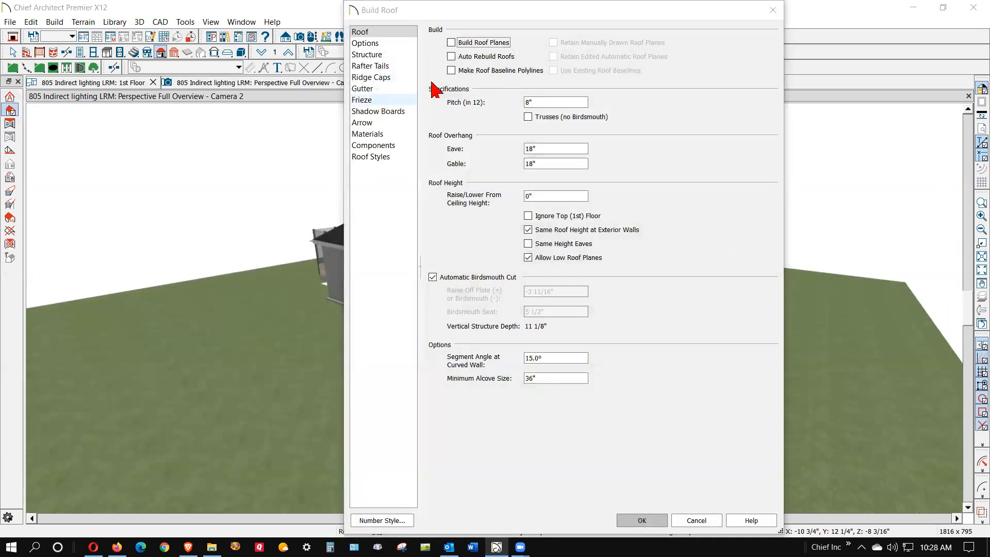
click(460, 42)
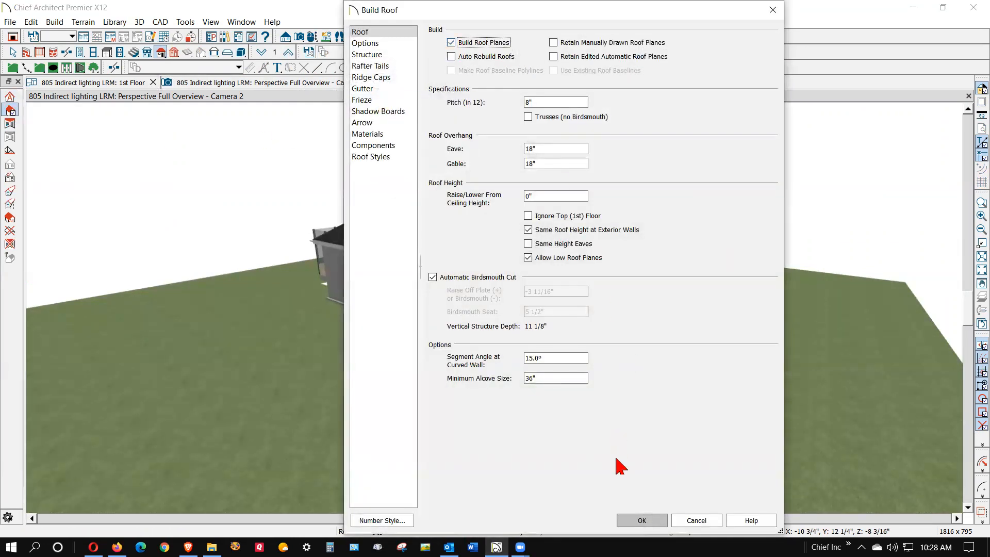
click(640, 521)
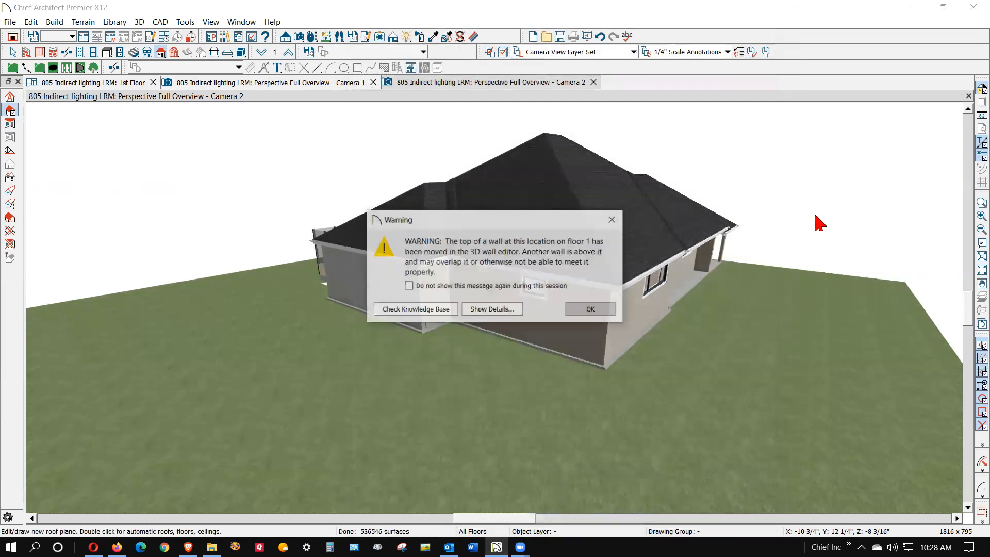
click(591, 310)
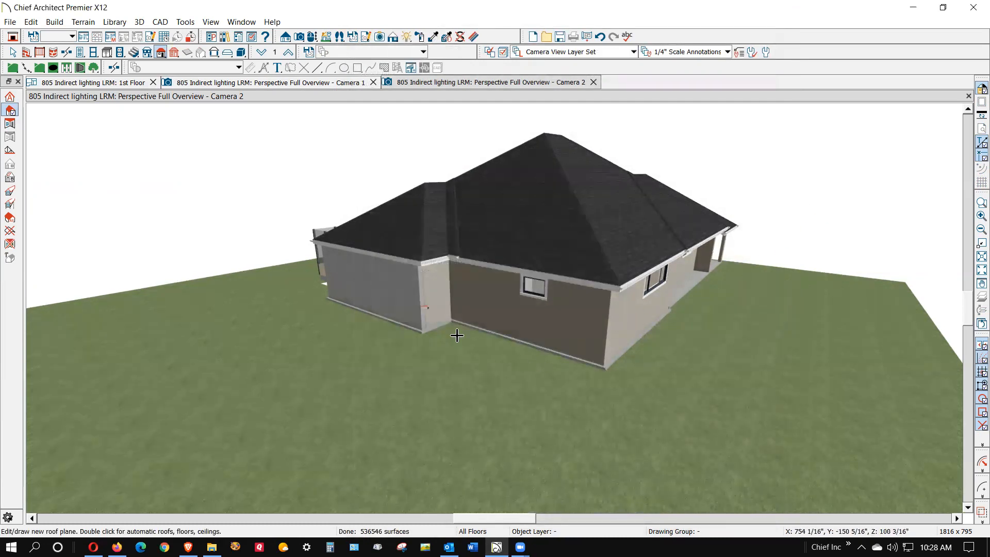
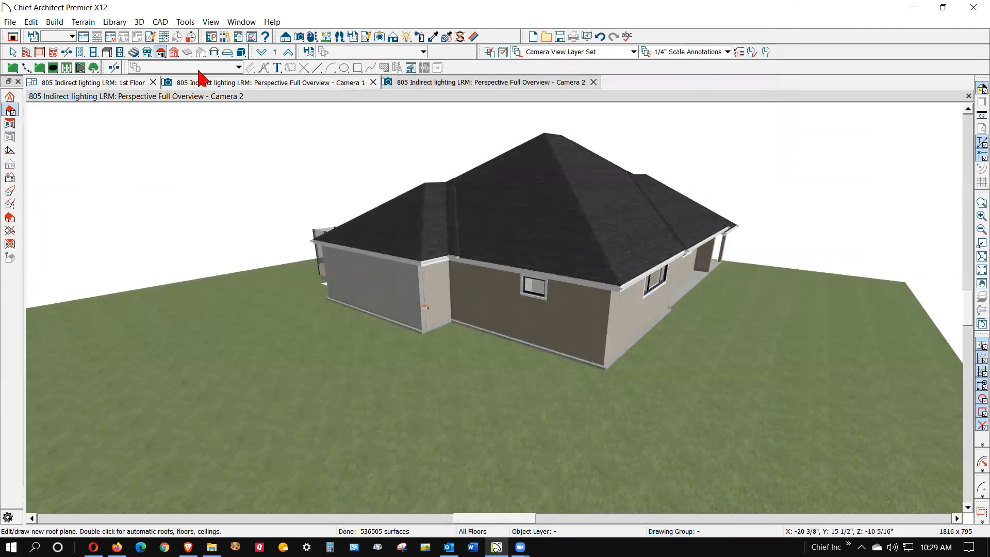
Orbit around the rebuilt house to examine the roof, walls and slab on the carport side.
click(312, 36)
drag(797, 313, 671, 285)
scroll(625, 291, down, 4)
drag(803, 293, 678, 285)
scroll(513, 283, down, 4)
drag(777, 323, 572, 368)
scroll(682, 311, up, 4)
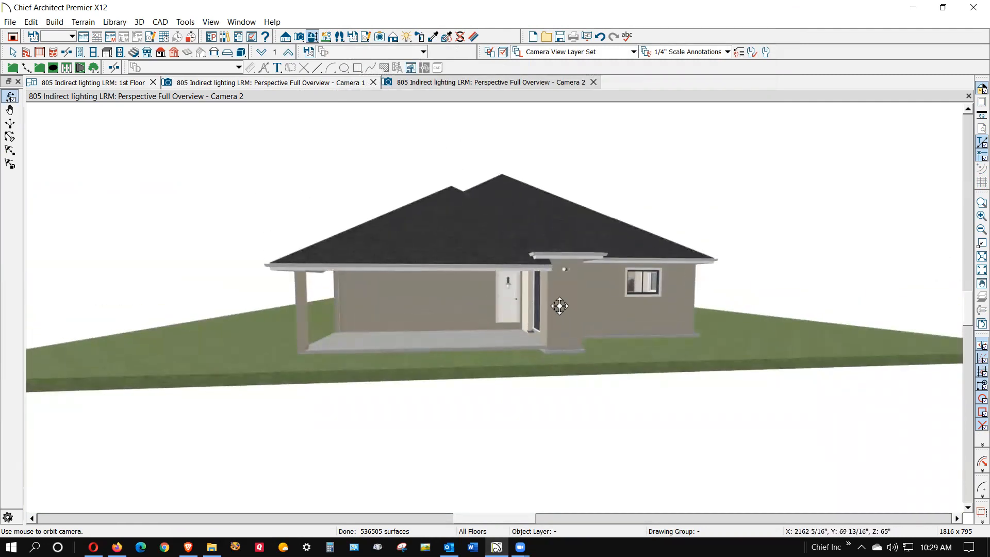
key(space)
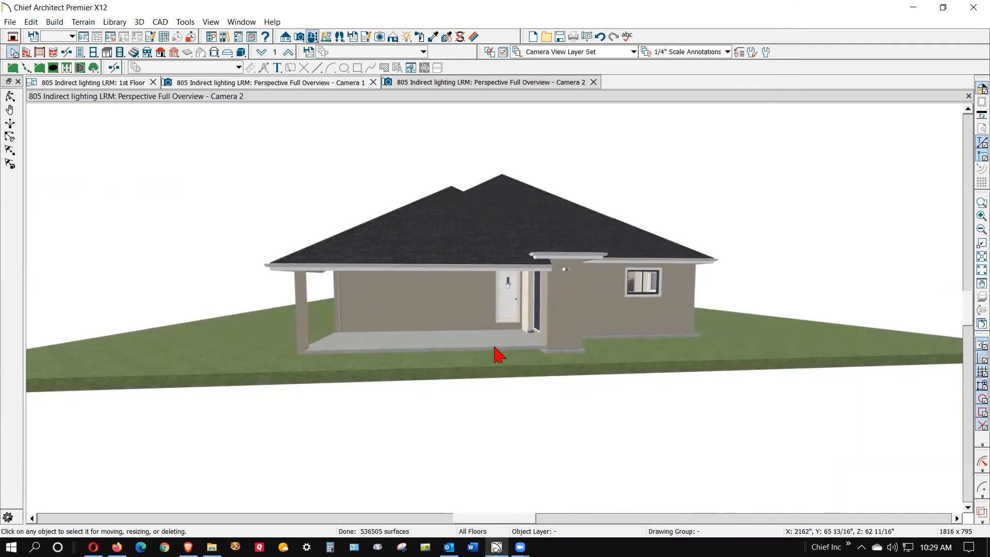
Review the structure settings of the carport slab room from the 3D overview and close them without changes.
click(495, 342)
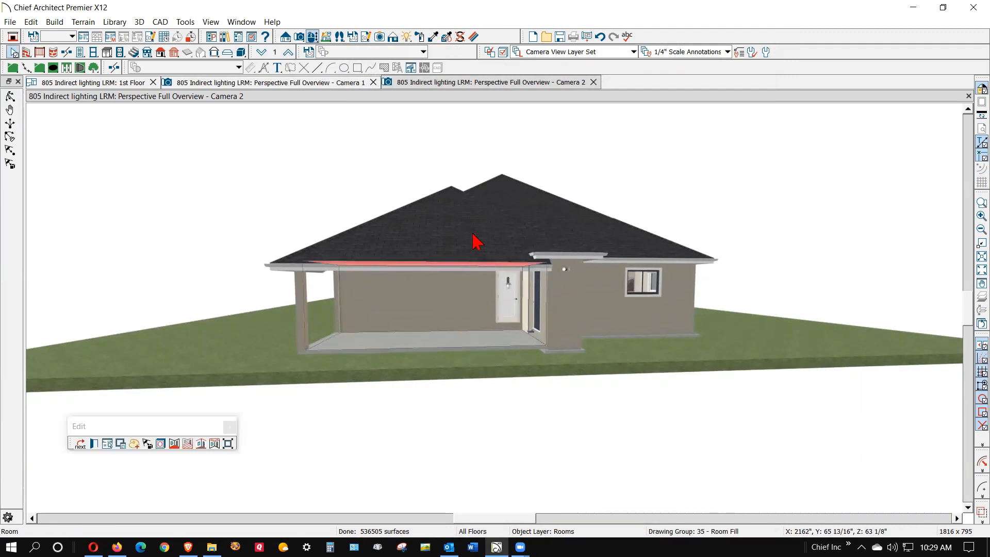
key(Return)
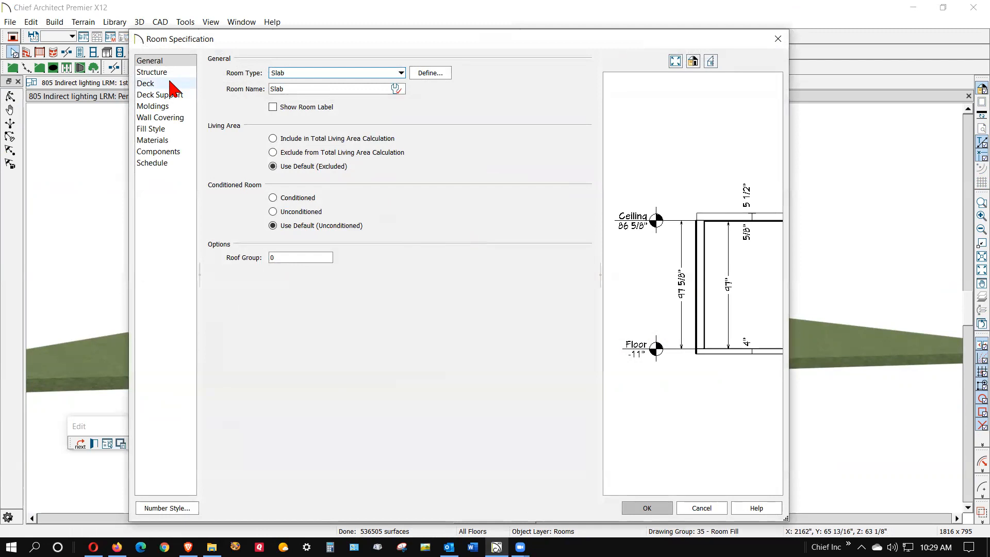
click(154, 72)
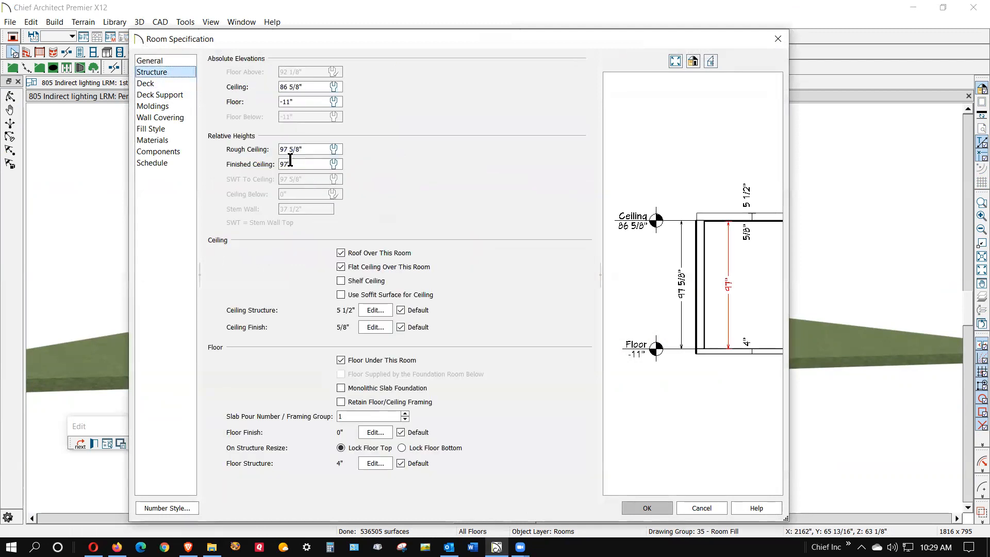
click(709, 509)
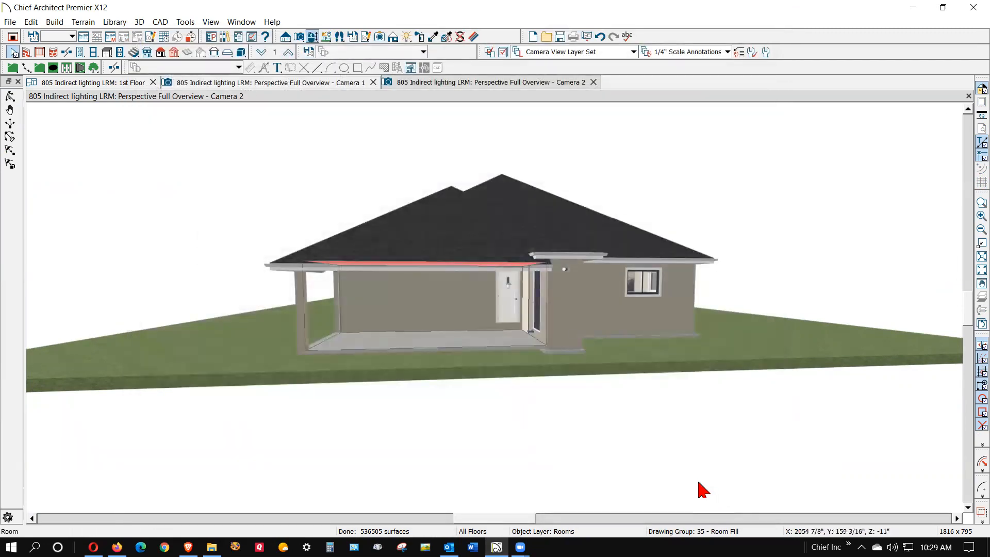
Return to the 1st floor plan and review the structure settings of the small closet beside the carport.
key(shift+j)
key(space)
scroll(674, 342, up, 6)
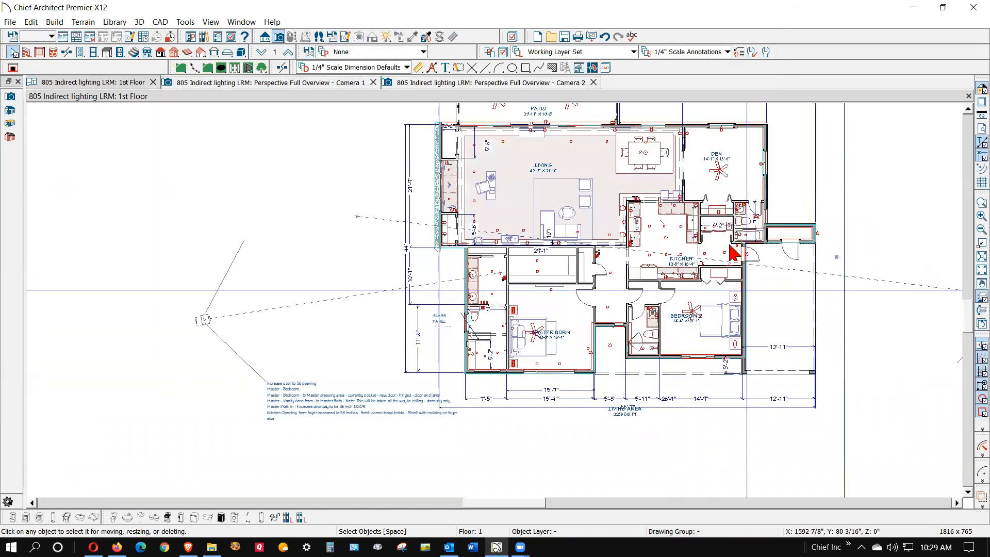
scroll(826, 223, up, 2)
click(796, 234)
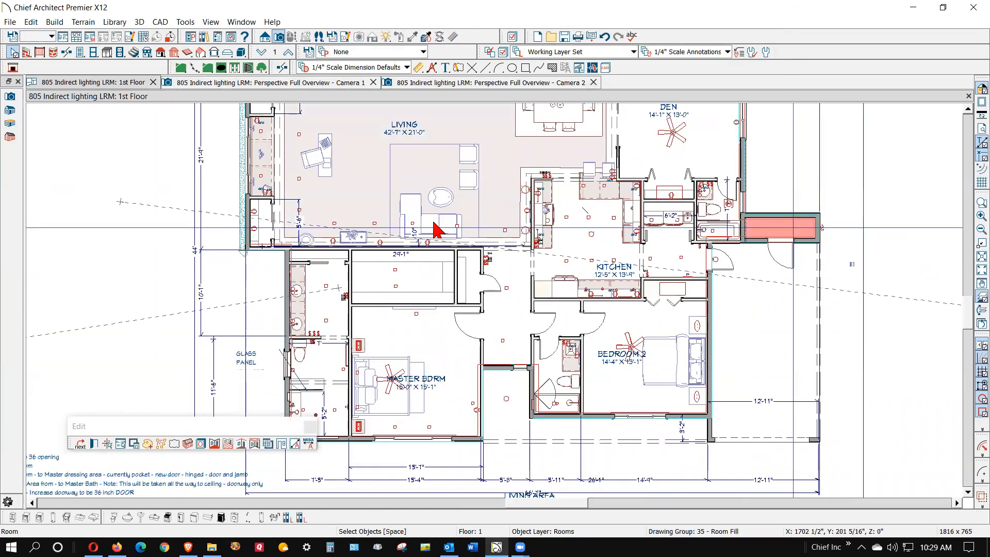
key(ctrl+e)
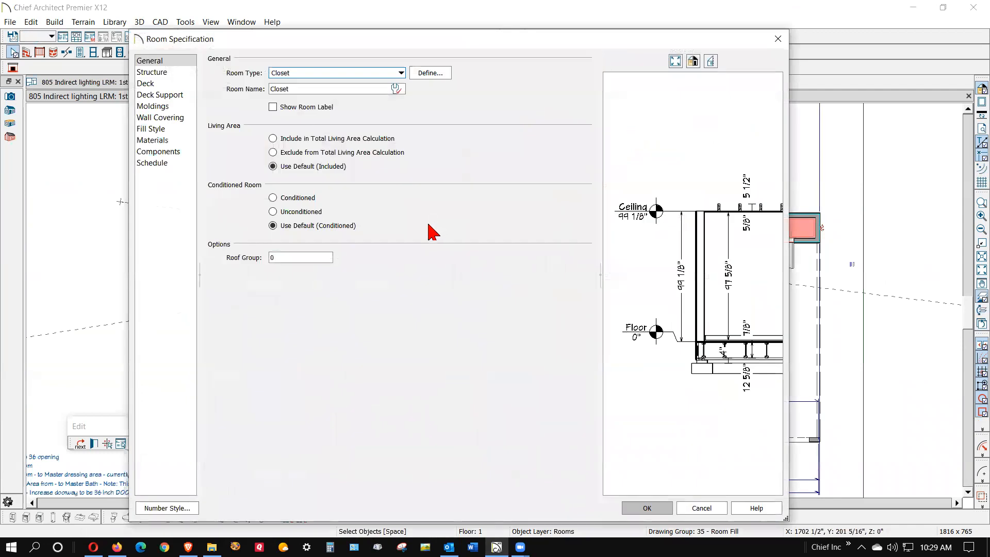
click(145, 72)
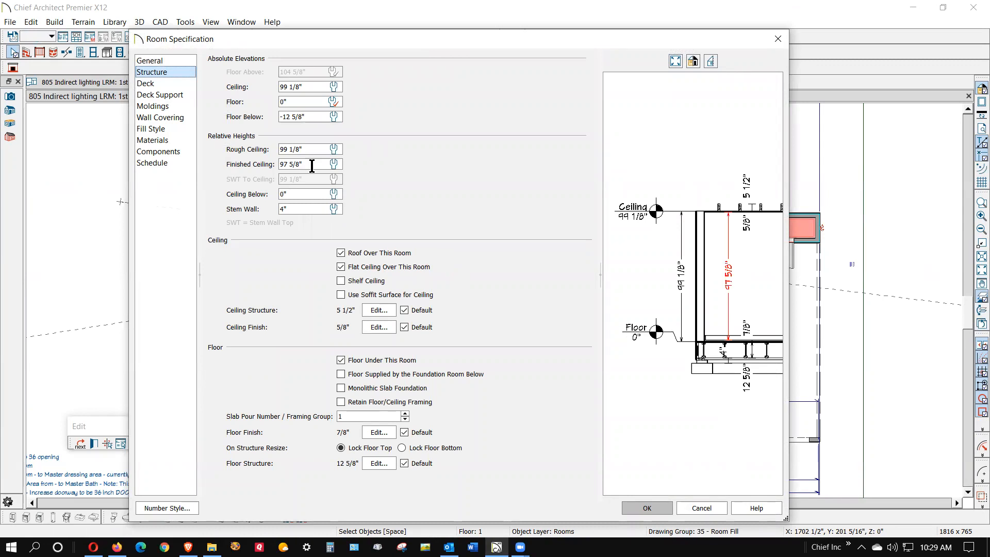
click(647, 508)
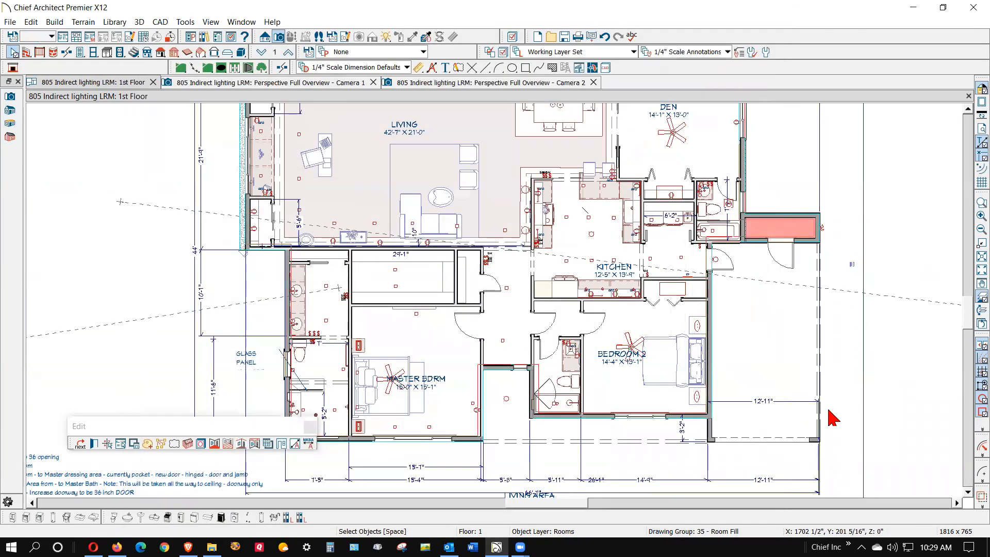
click(833, 418)
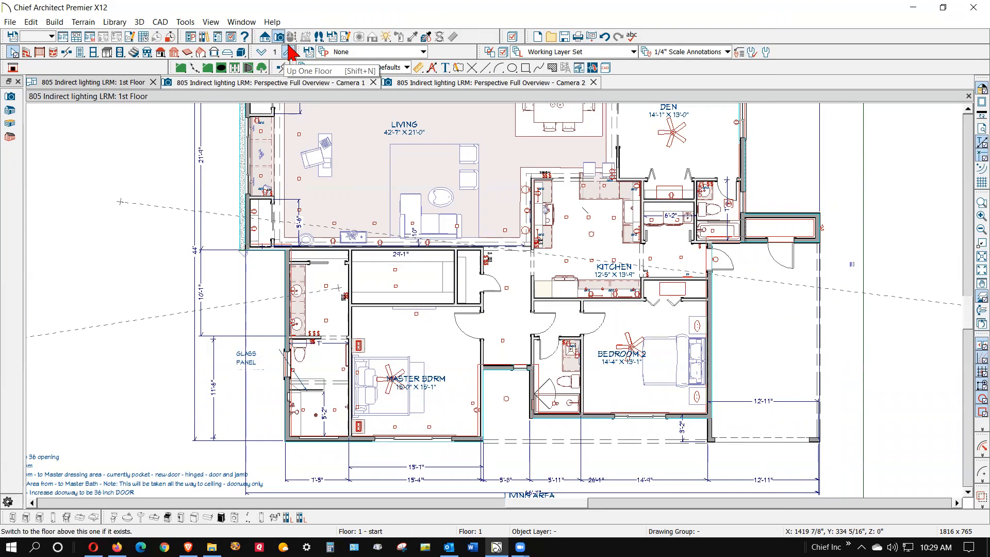
Turn on the display of the "Roofs, Baseline Polylines" layer in the Working Layer Set.
click(492, 52)
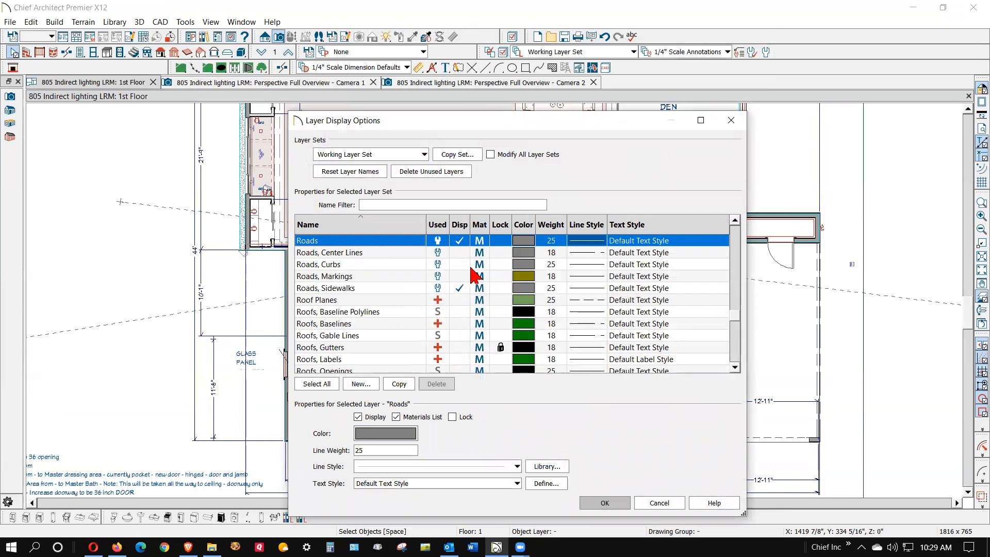
scroll(471, 302, up, 2)
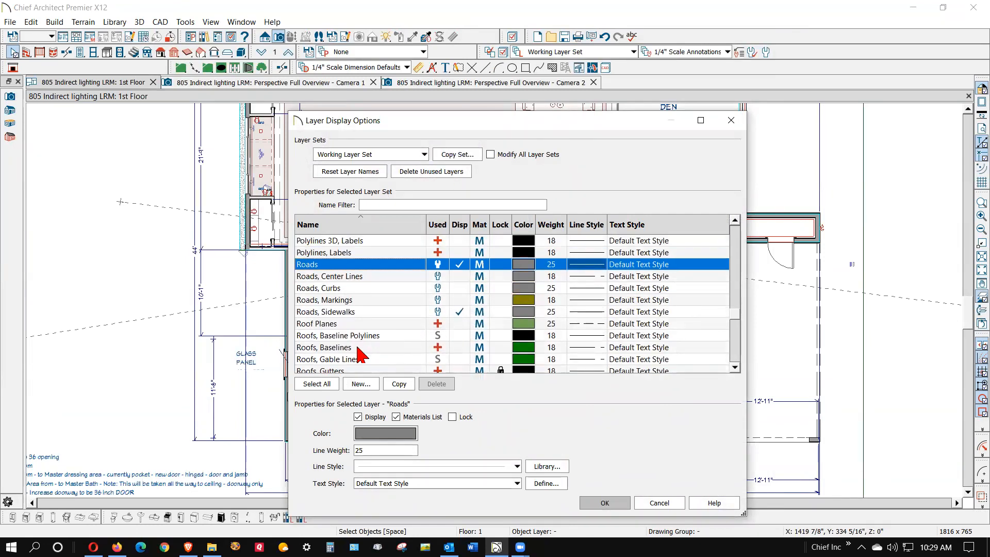
click(456, 336)
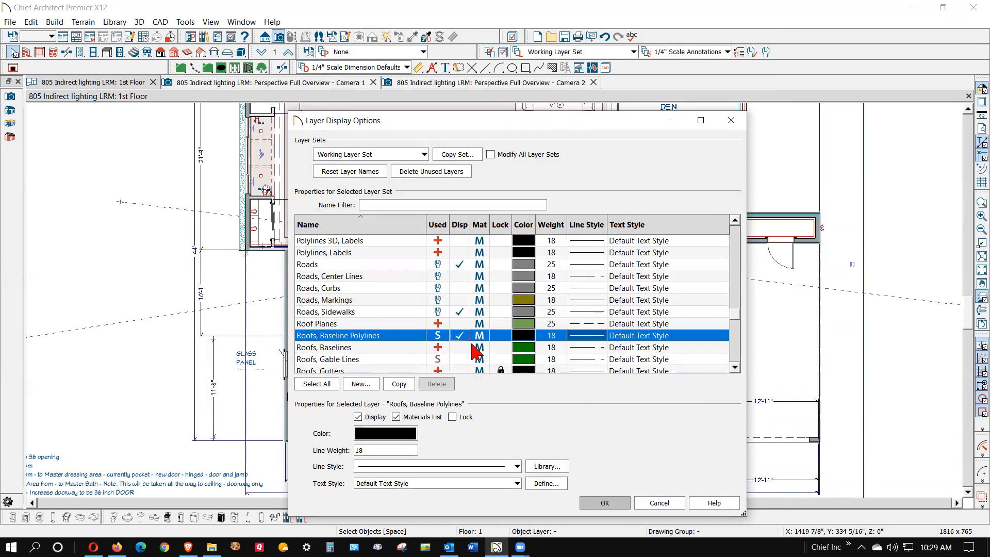
click(617, 504)
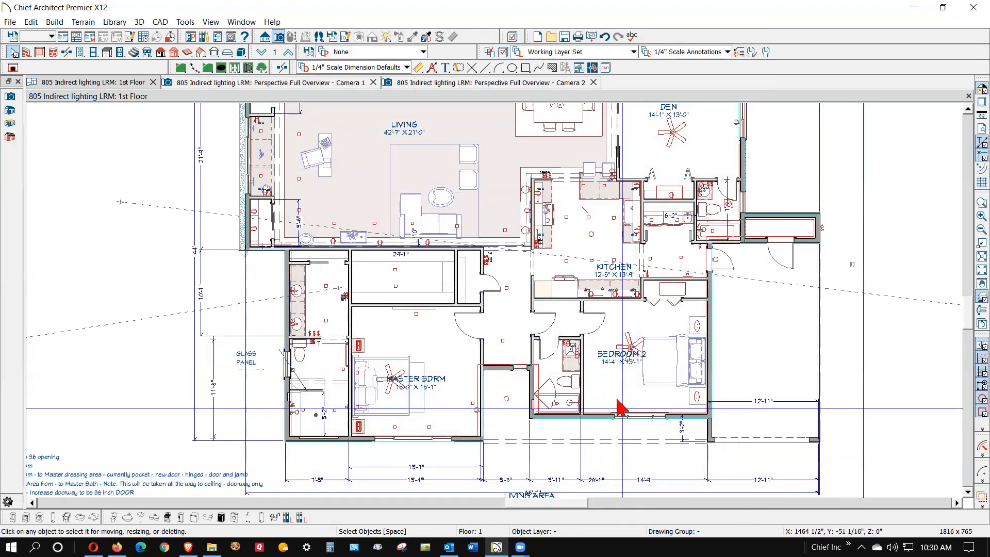
Review the ceiling and floor heights of the carport slab room in the 1st floor plan, leaving them unchanged.
scroll(625, 404, down, 3)
scroll(657, 394, up, 1)
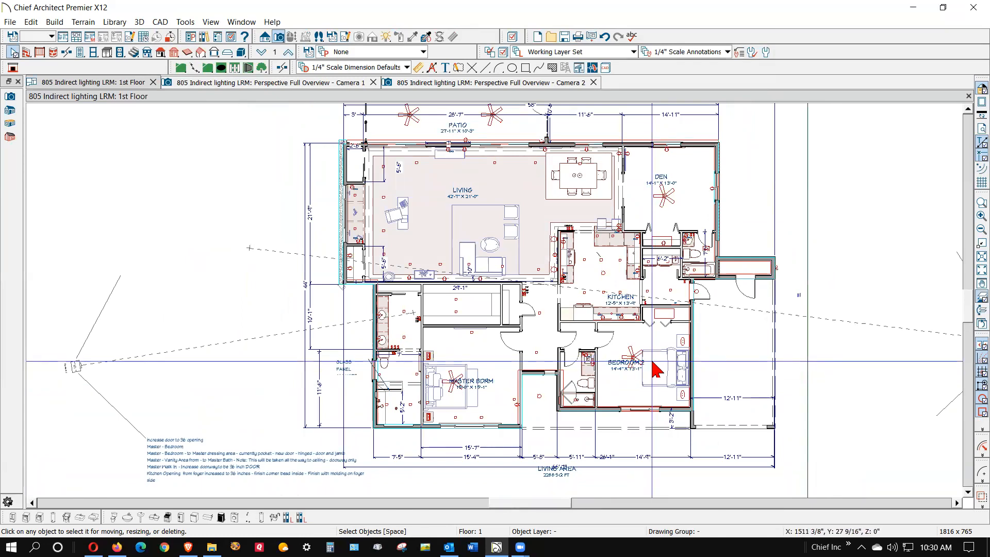
scroll(745, 336, up, 4)
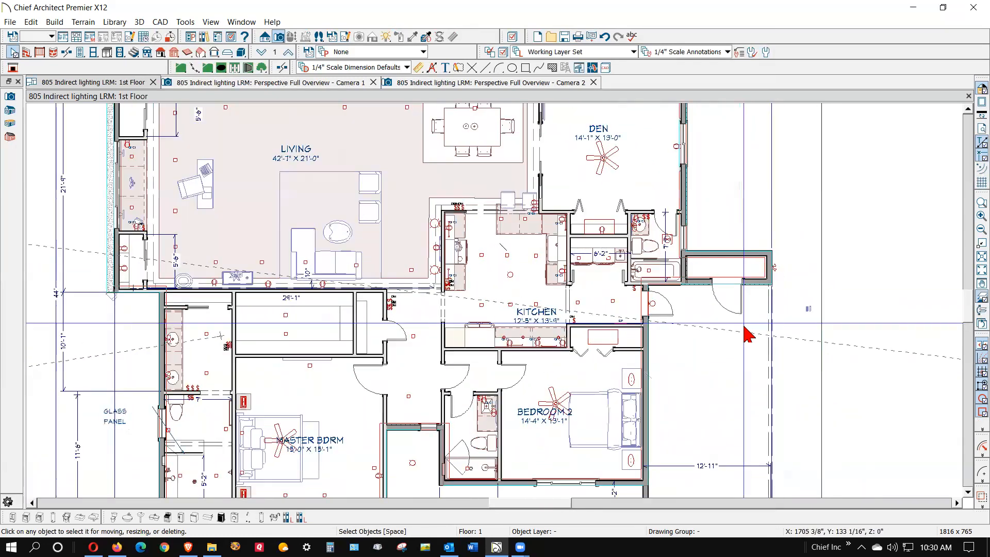
click(732, 372)
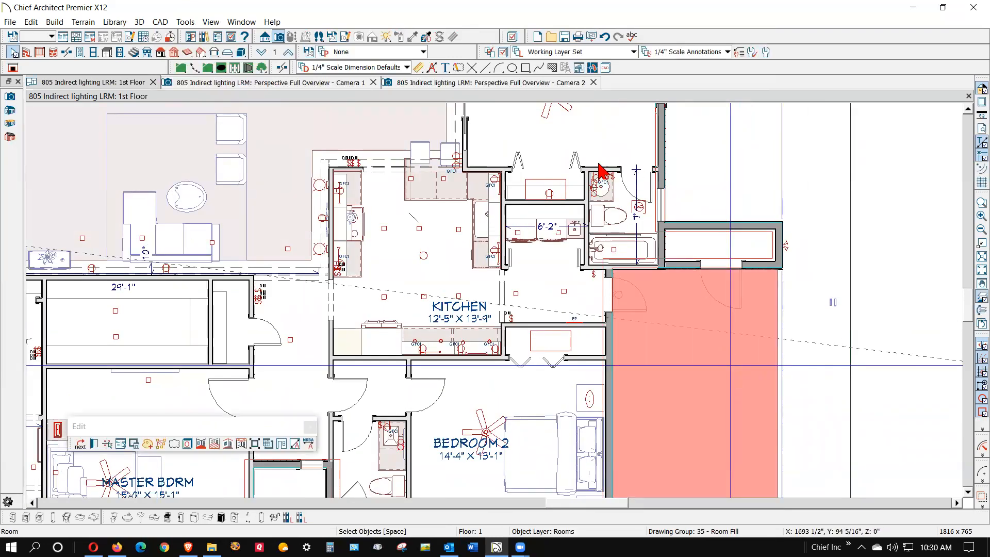
key(ctrl+e)
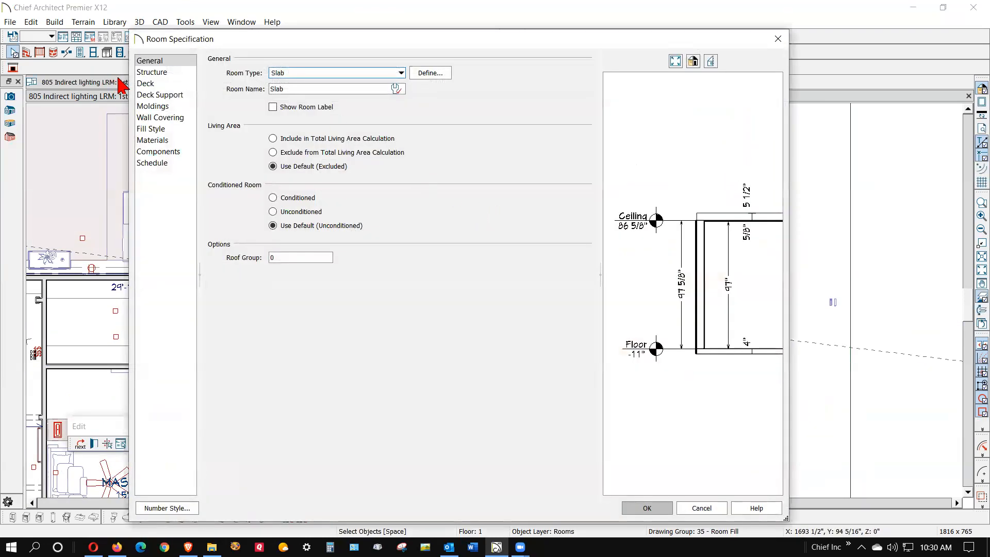
click(144, 74)
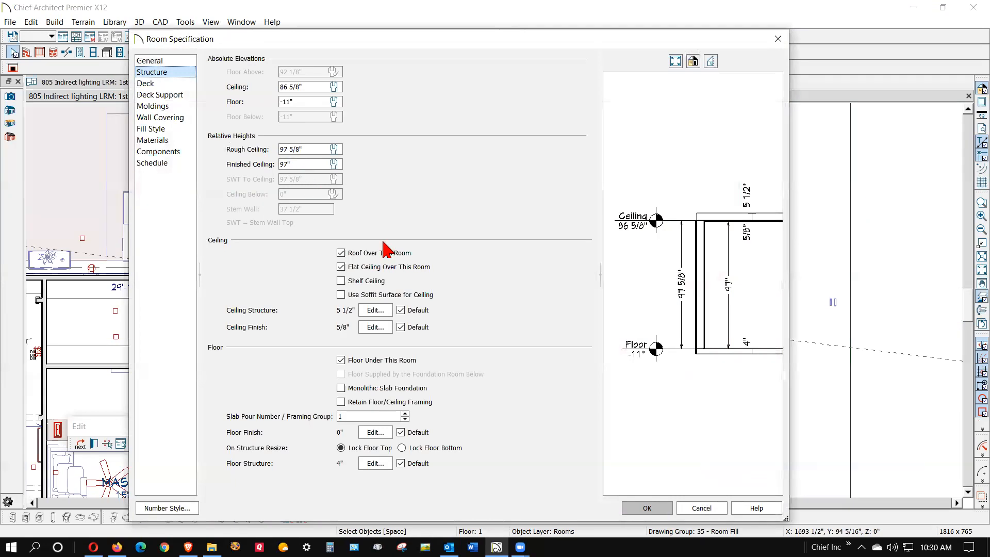
click(693, 508)
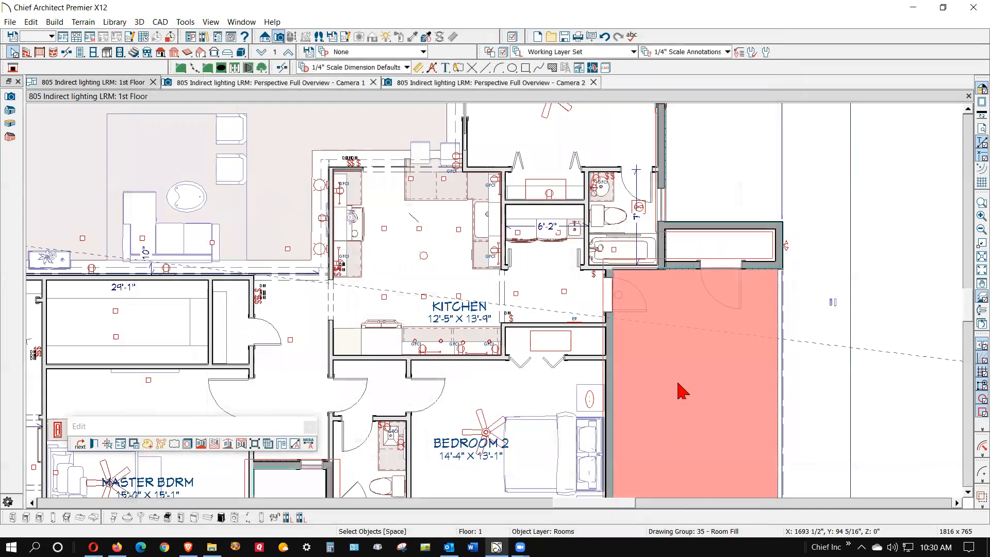
Set the finished ceiling height of the closet beside the carport to 97".
click(753, 253)
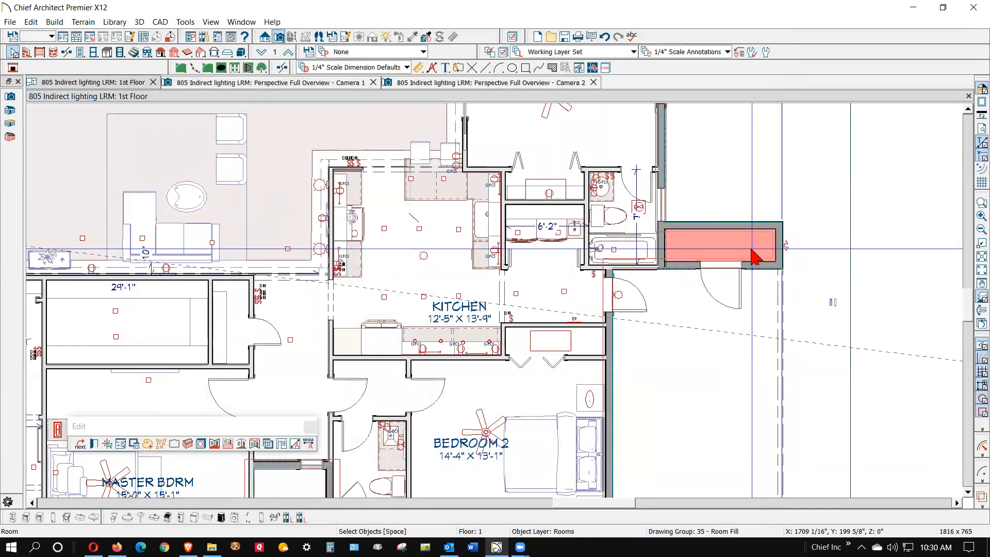
double_click(752, 252)
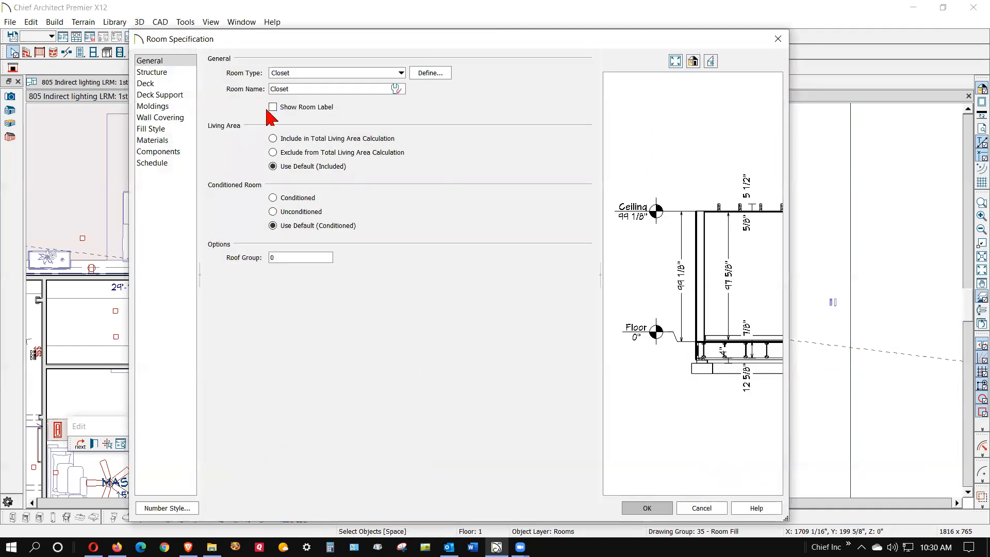
click(158, 73)
double_click(292, 164)
key(BackSpace)
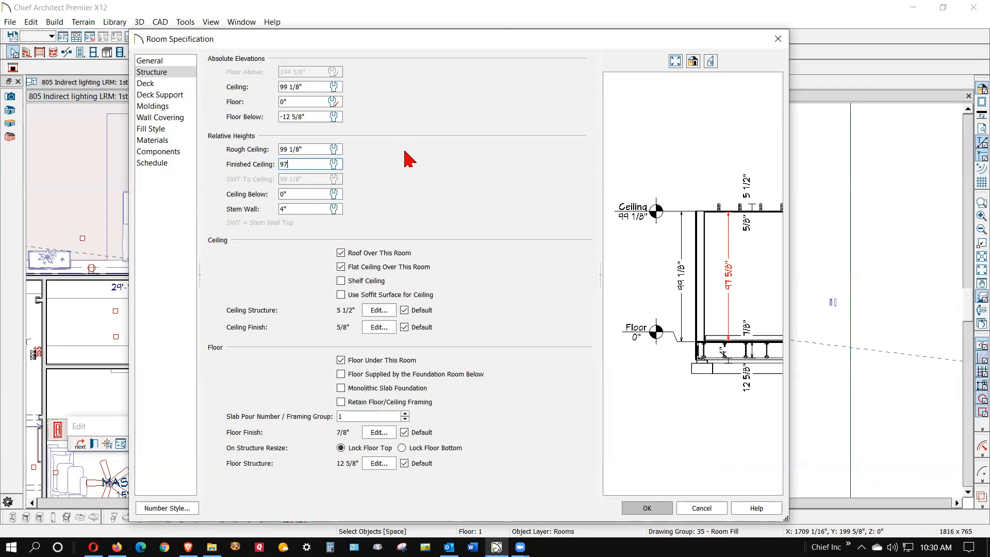
click(663, 509)
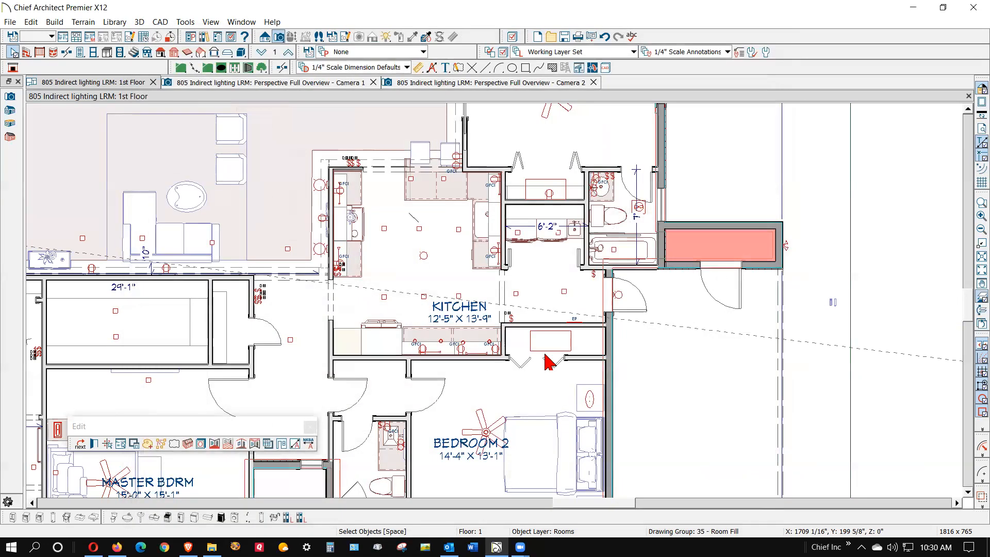
key(Escape)
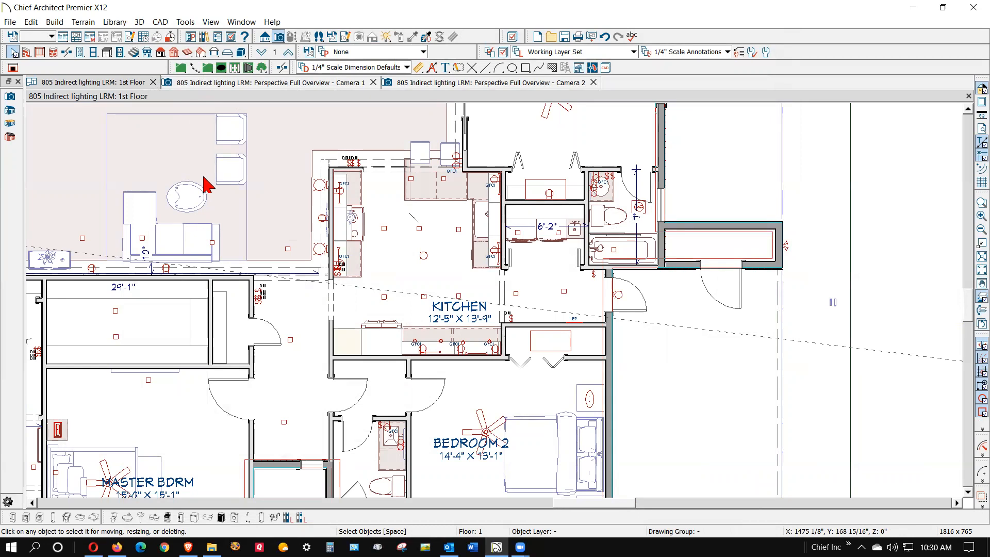
Show the Camera 1 overview and orbit around the house to the front entry slab.
click(216, 83)
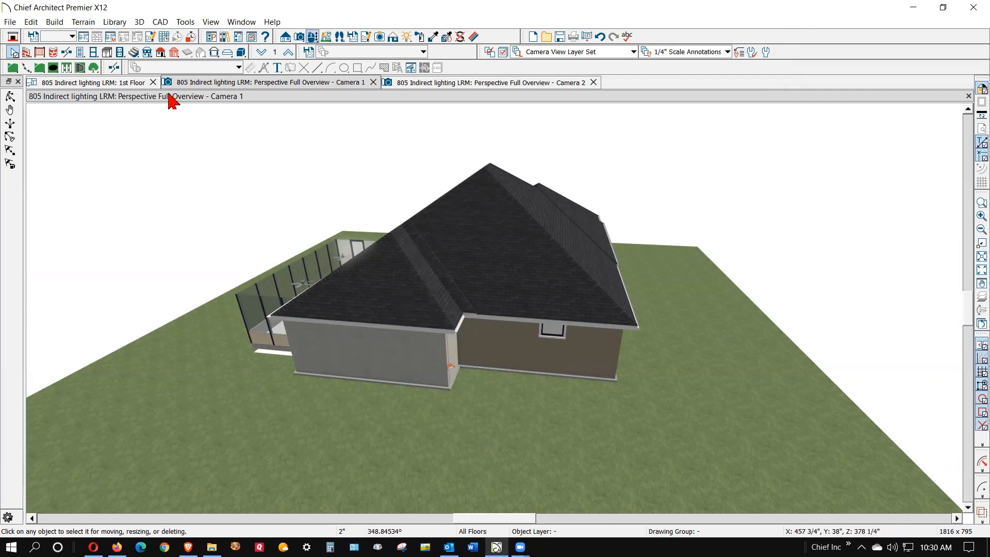
click(10, 97)
drag(230, 246, 671, 384)
key(space)
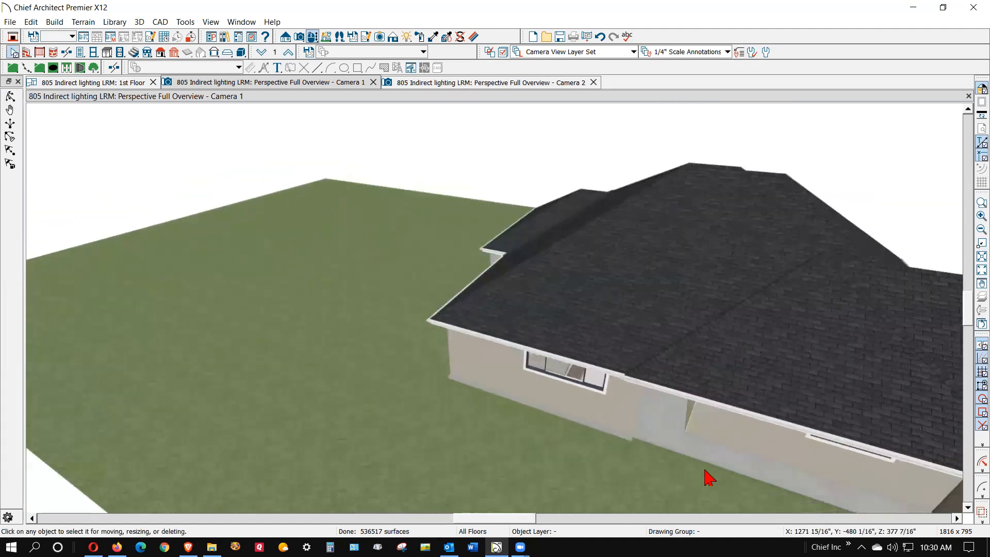
Examine the general and structure settings of the front entry slab room, checking its ceiling and floor heights.
click(668, 433)
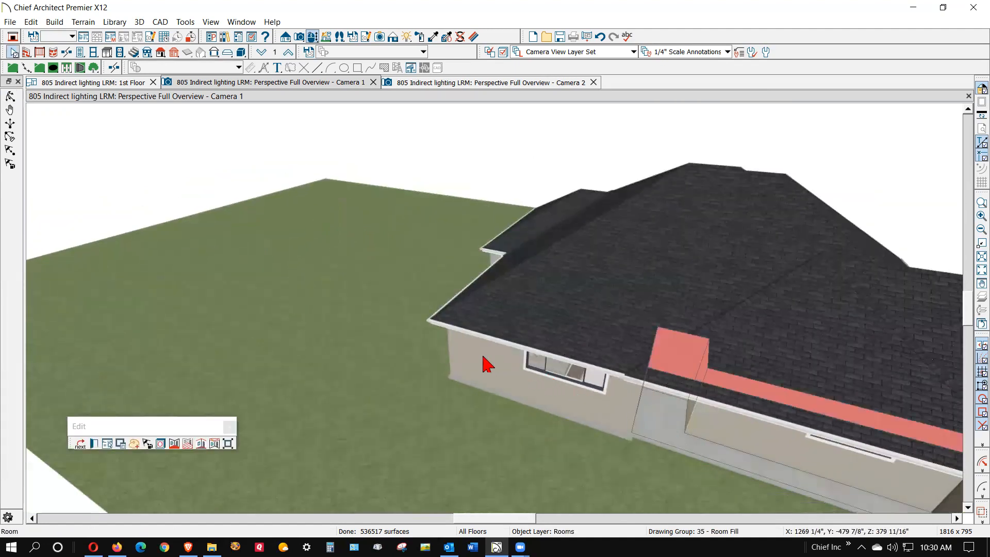
double_click(436, 321)
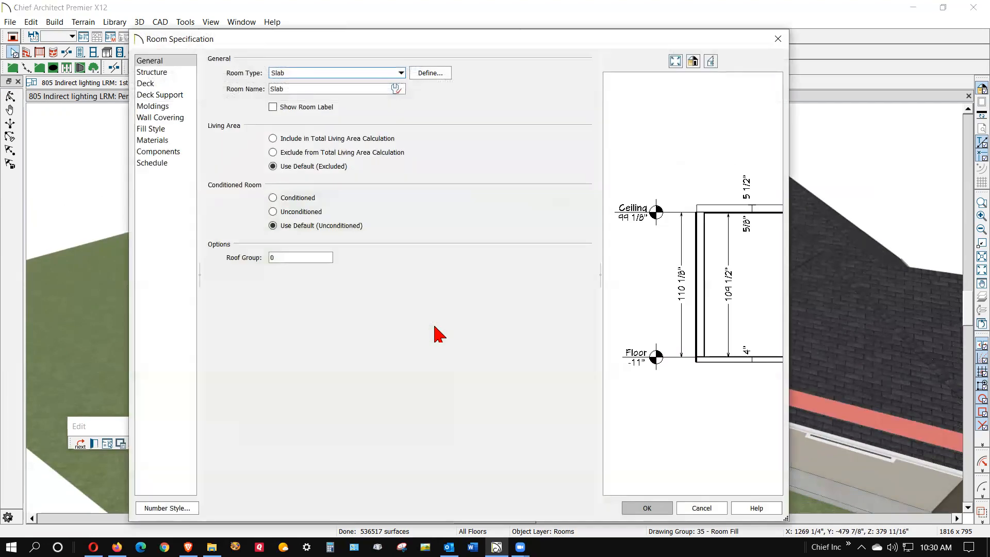
click(170, 73)
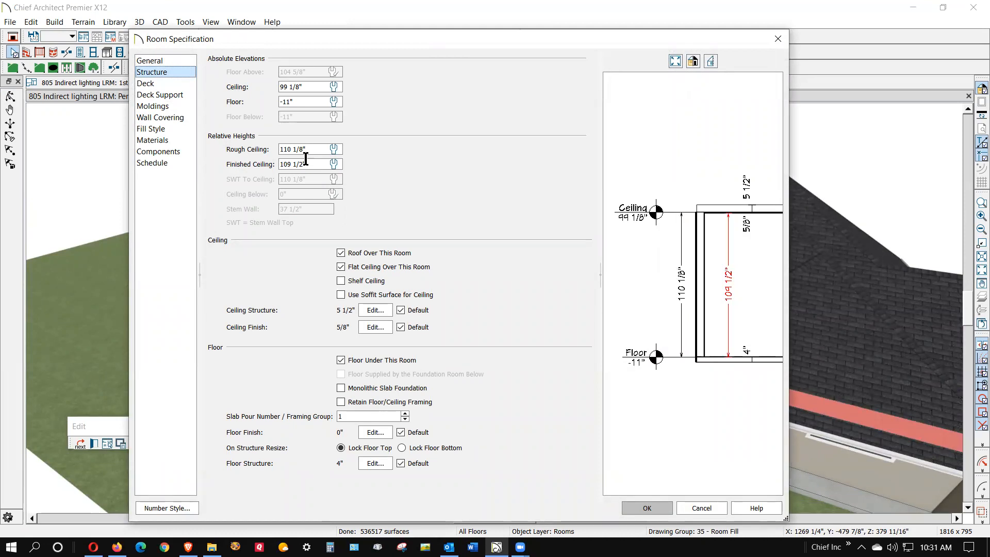
click(706, 507)
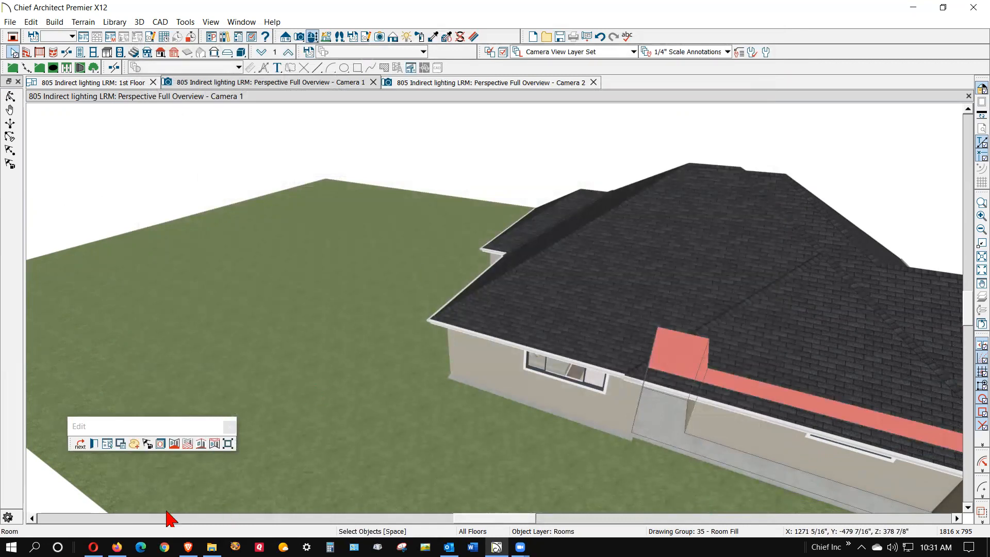
click(94, 443)
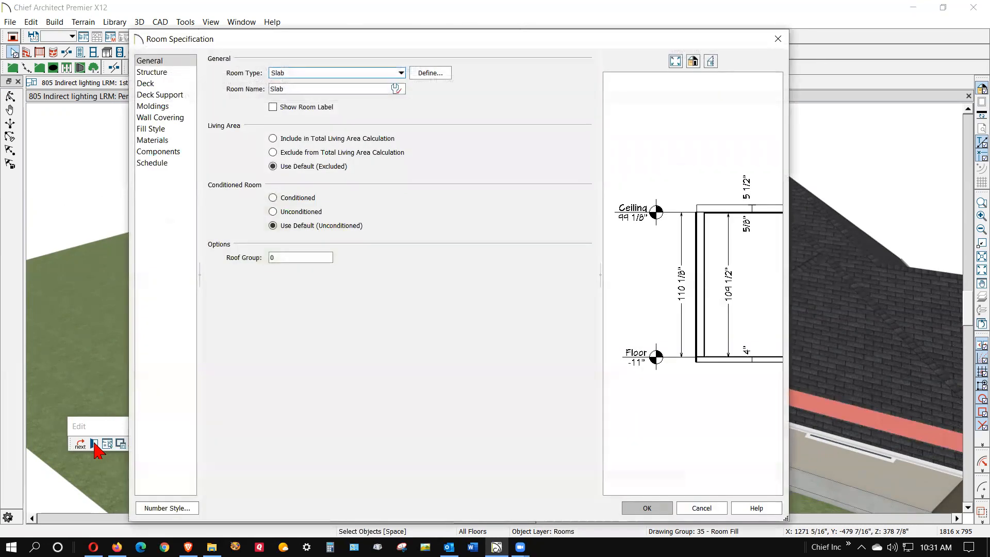
click(153, 72)
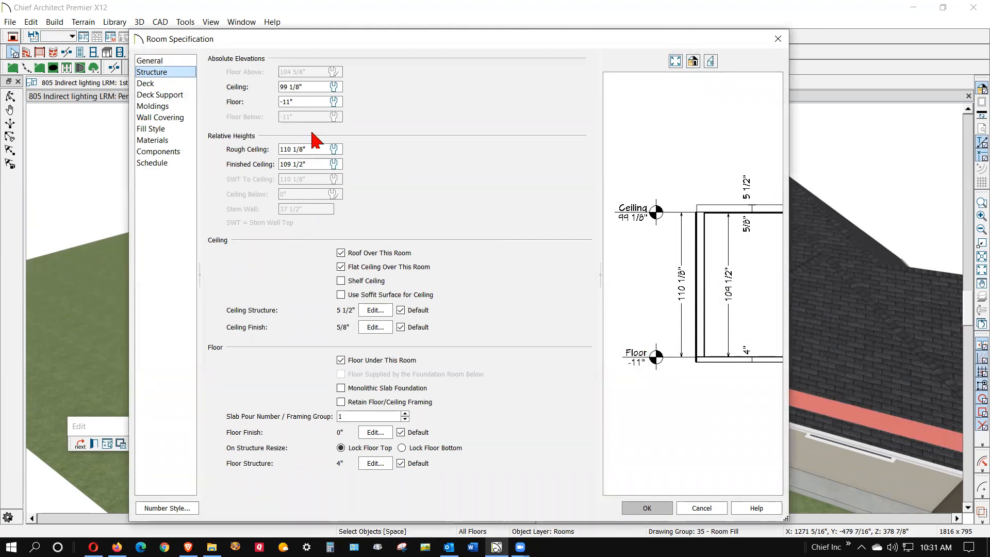
click(647, 508)
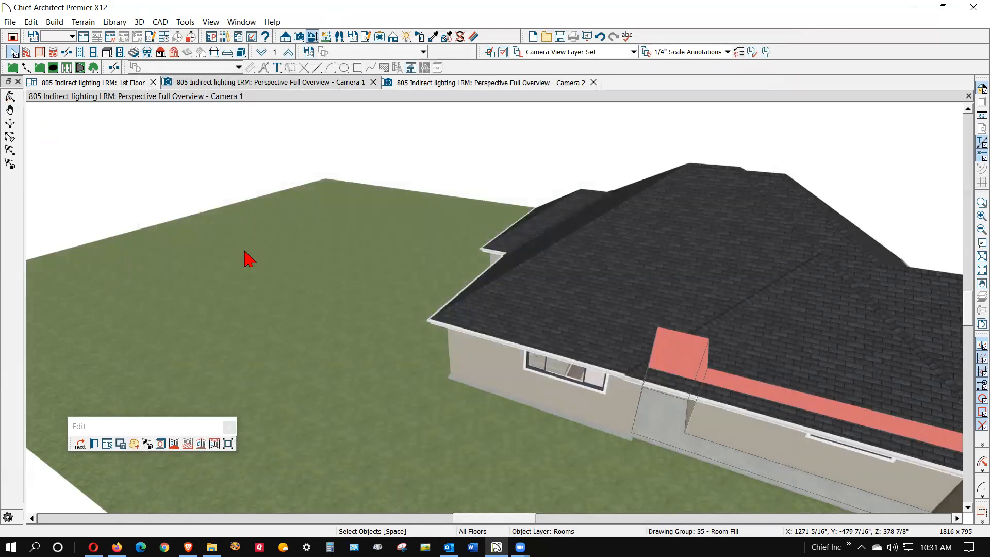
Orbit to the front entry and raise the floor height of the entry slab room in its structure settings.
click(10, 96)
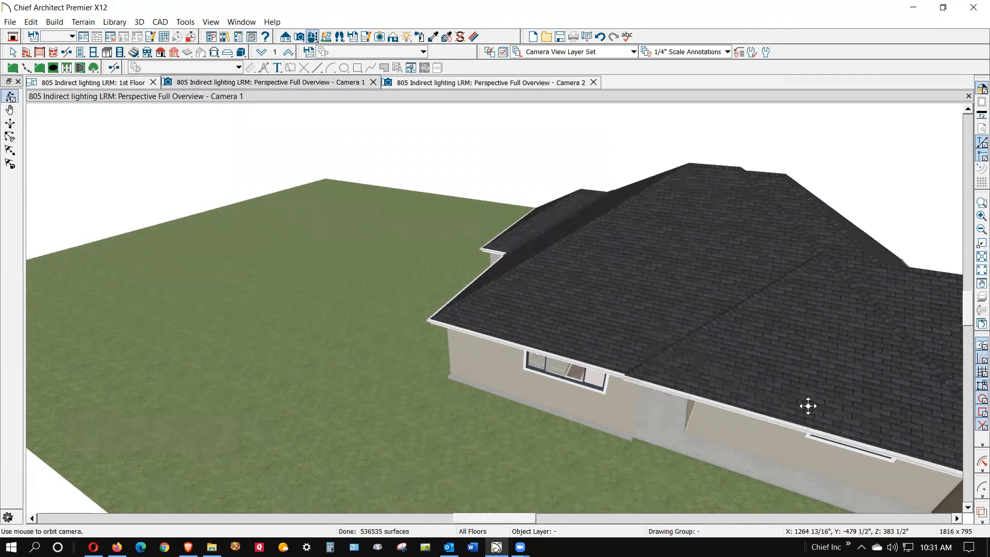
drag(798, 393, 802, 357)
key(space)
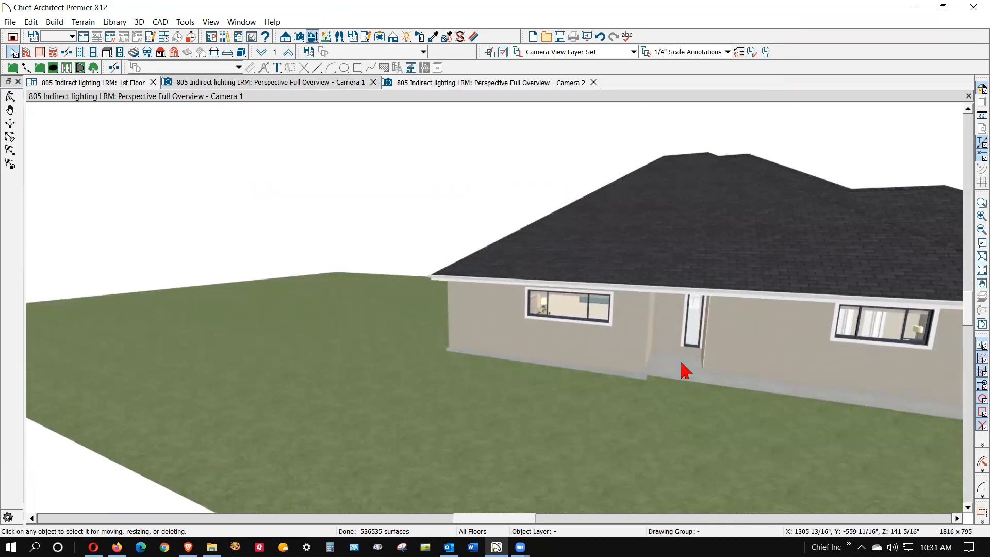
click(684, 370)
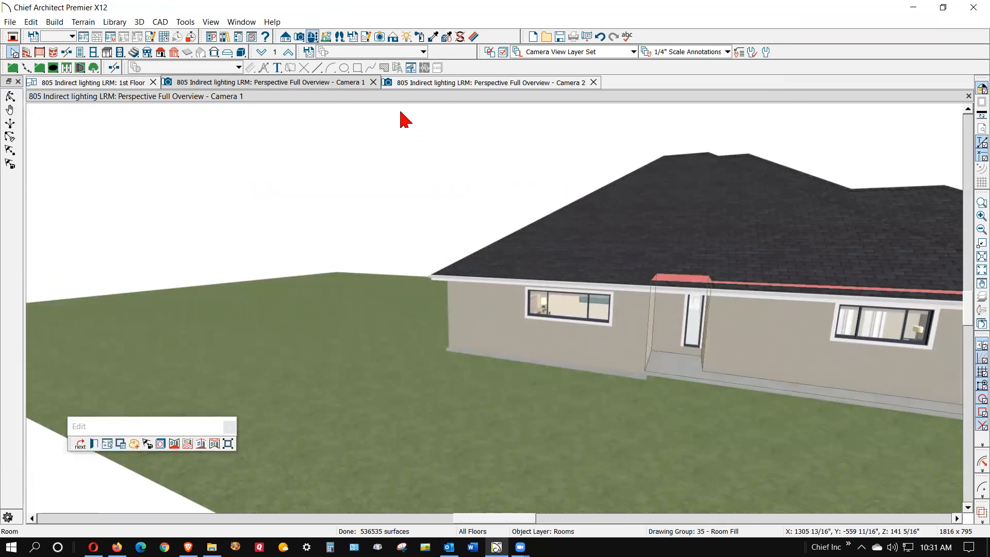
key(ctrl+e)
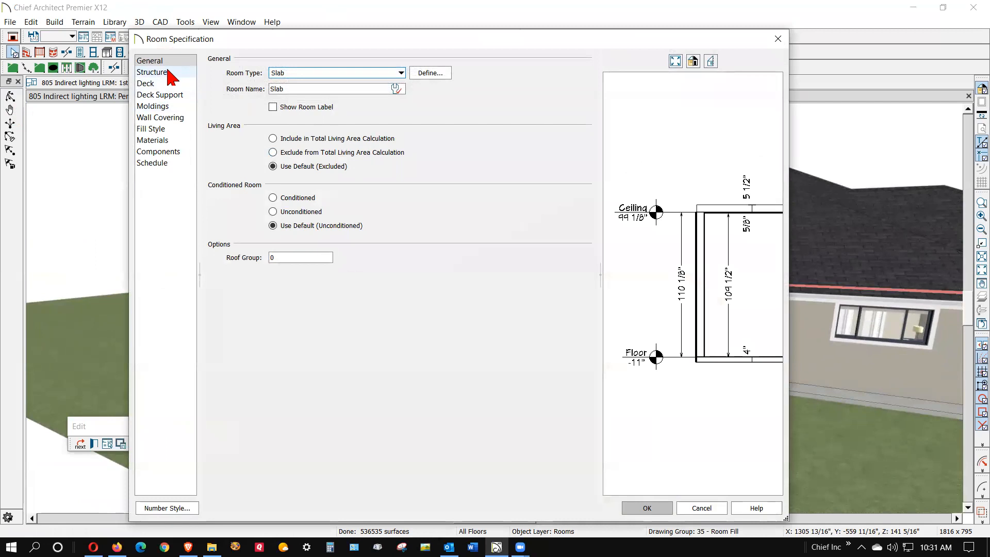
click(168, 72)
click(285, 101)
text(3)
click(645, 508)
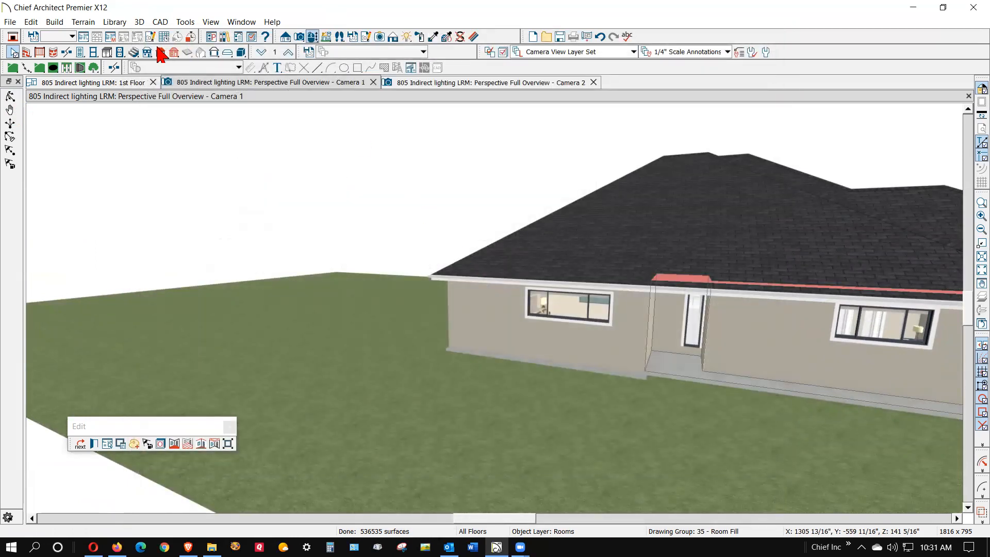
Turn on Auto Rebuild Roofs in the roof settings, keeping the 8" pitch and 18" overhangs.
click(158, 52)
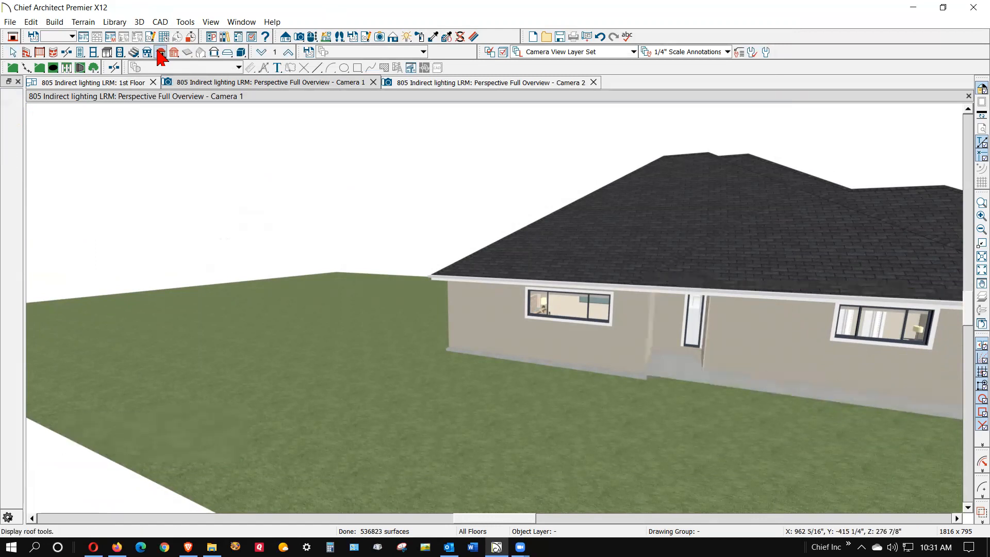
click(158, 52)
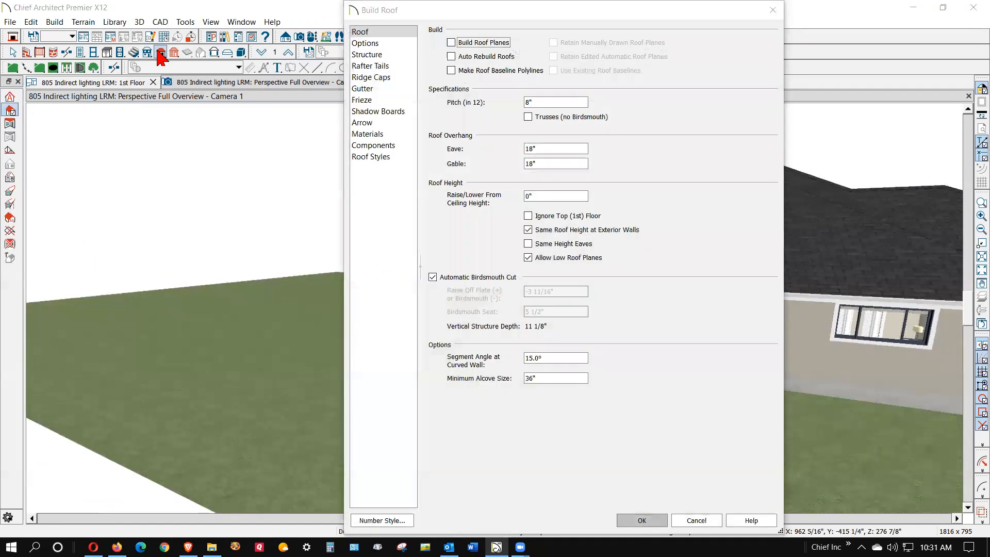
click(451, 56)
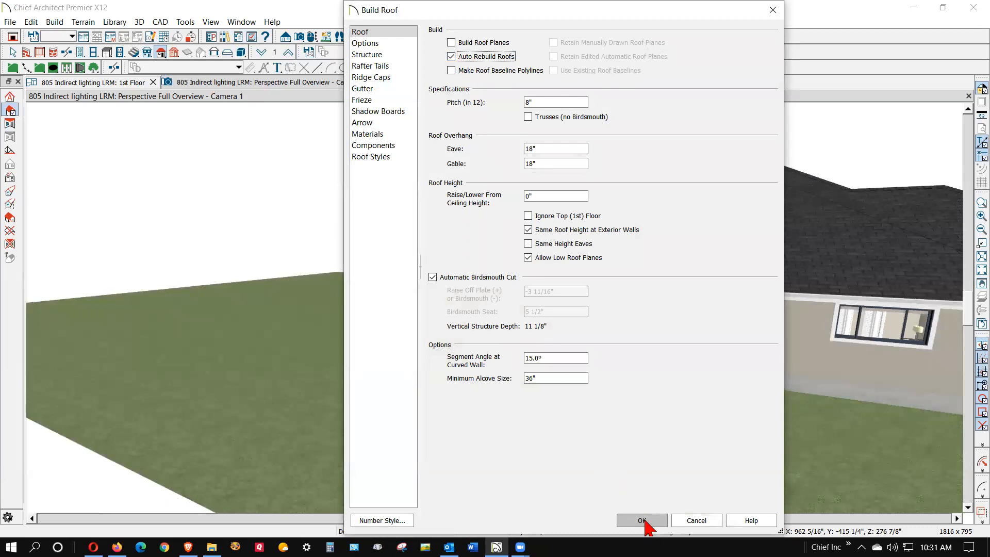
click(642, 520)
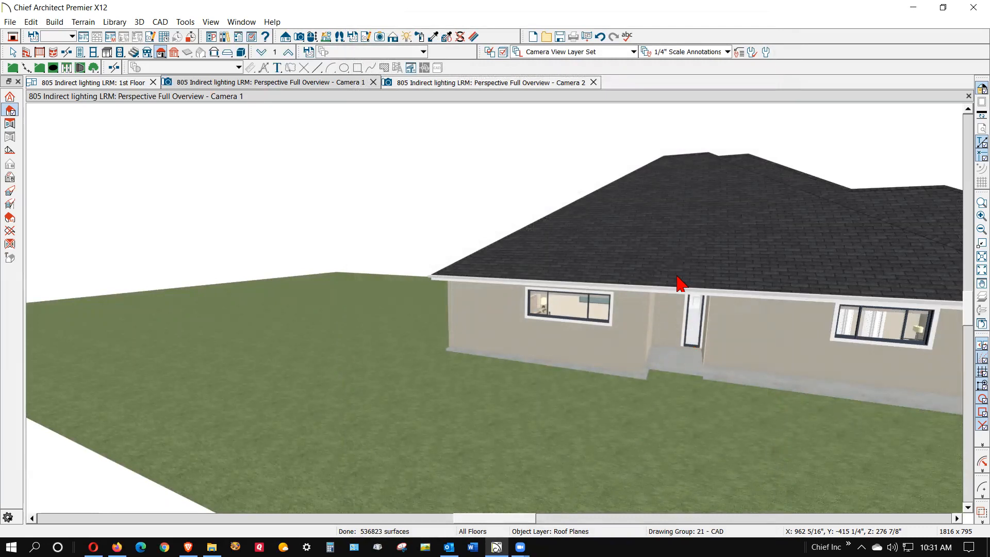
key(Escape)
Inspect the eave and slab at the front entry in Camera 1, and close the Camera 2 overview.
scroll(668, 291, up, 1)
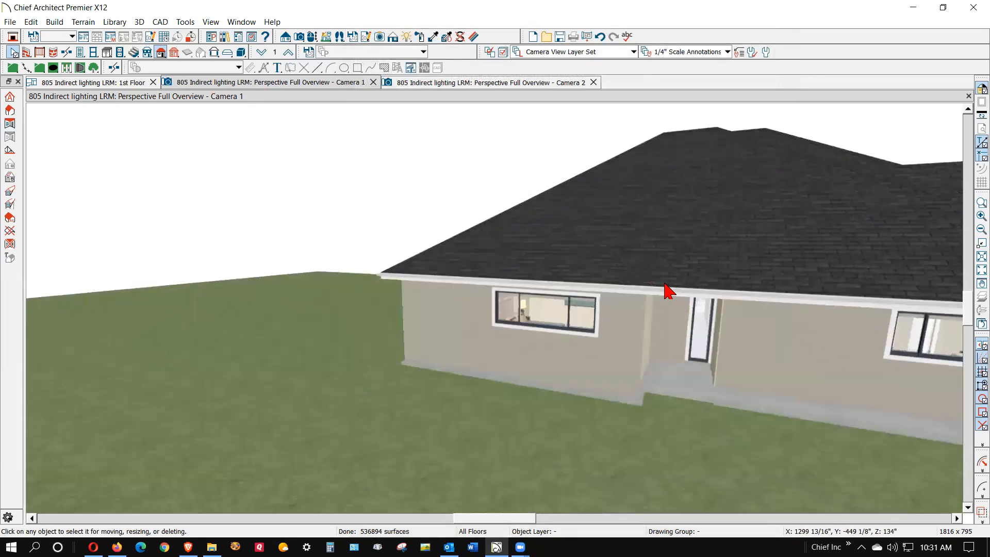
scroll(668, 291, up, 3)
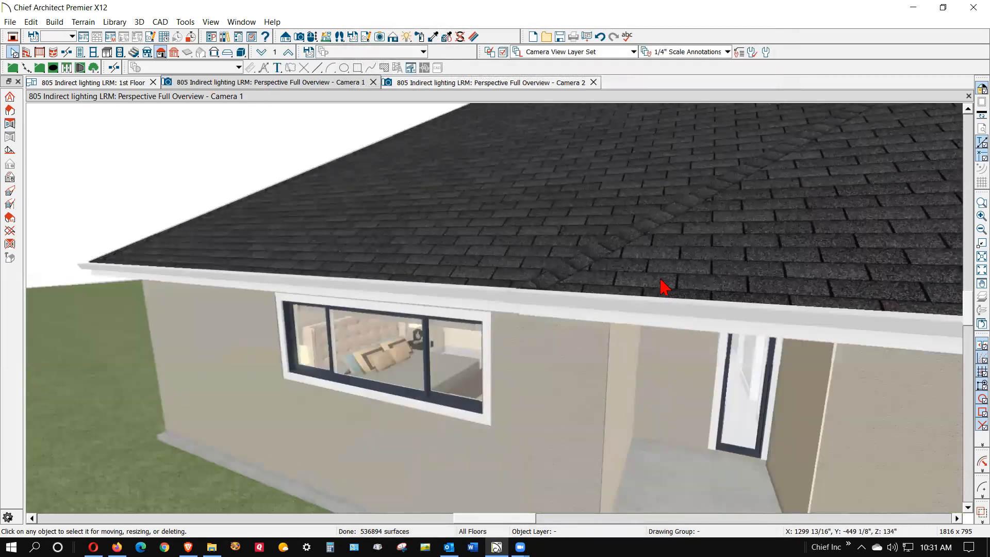
scroll(664, 287, down, 3)
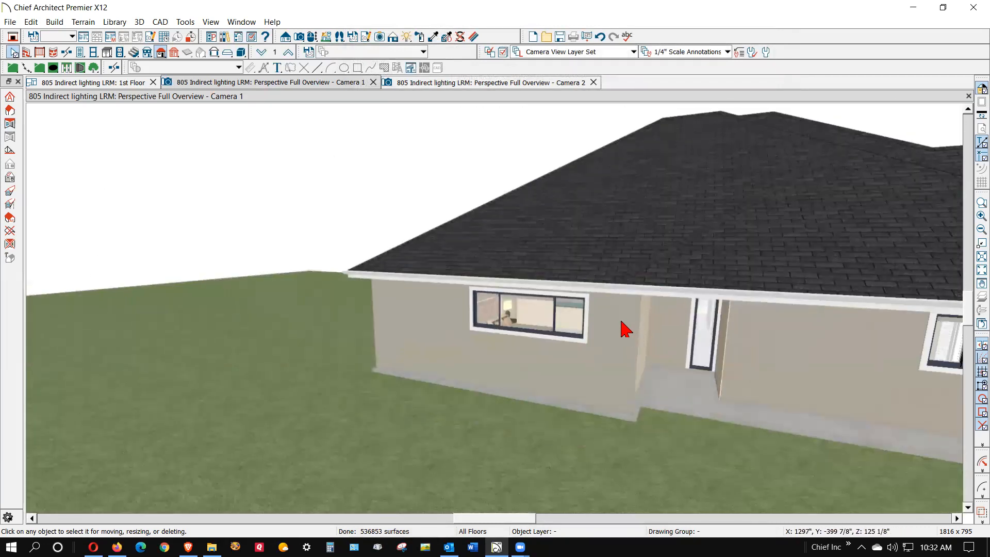
key(ctrl+Tab)
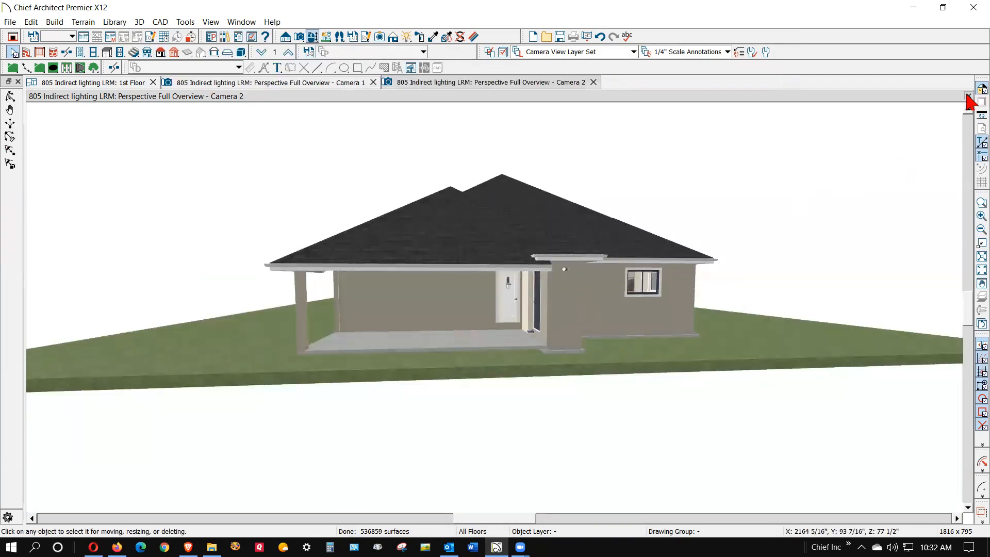
key(ctrl+w)
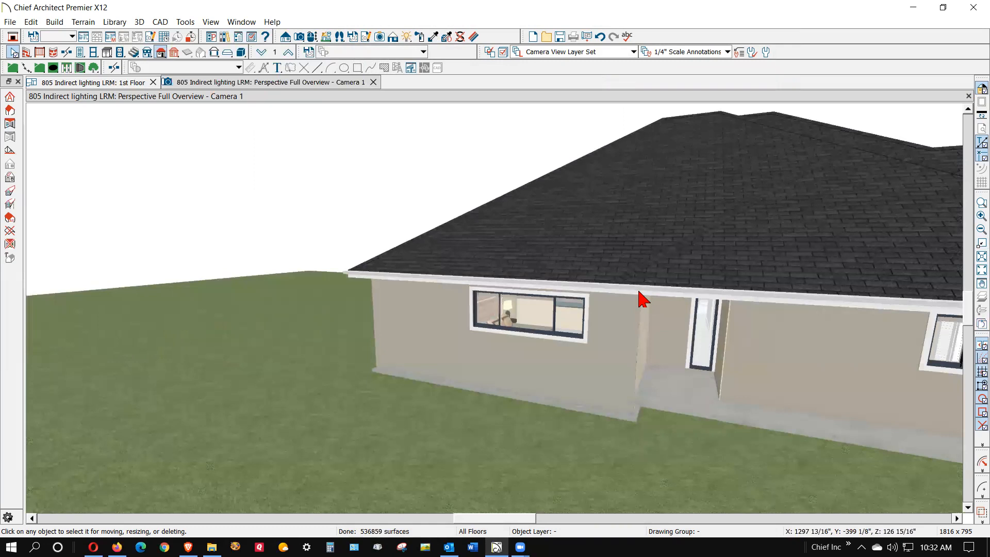
Examine the materials and the structure settings of the master bedroom in the 1st floor plan, checking its ceiling heights.
key(ctrl+Tab)
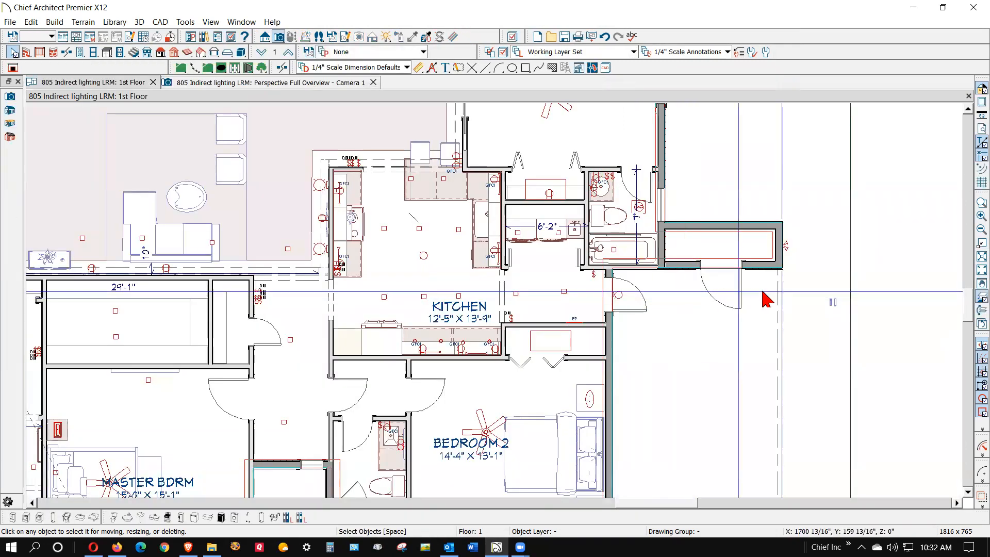
scroll(798, 300, down, 5)
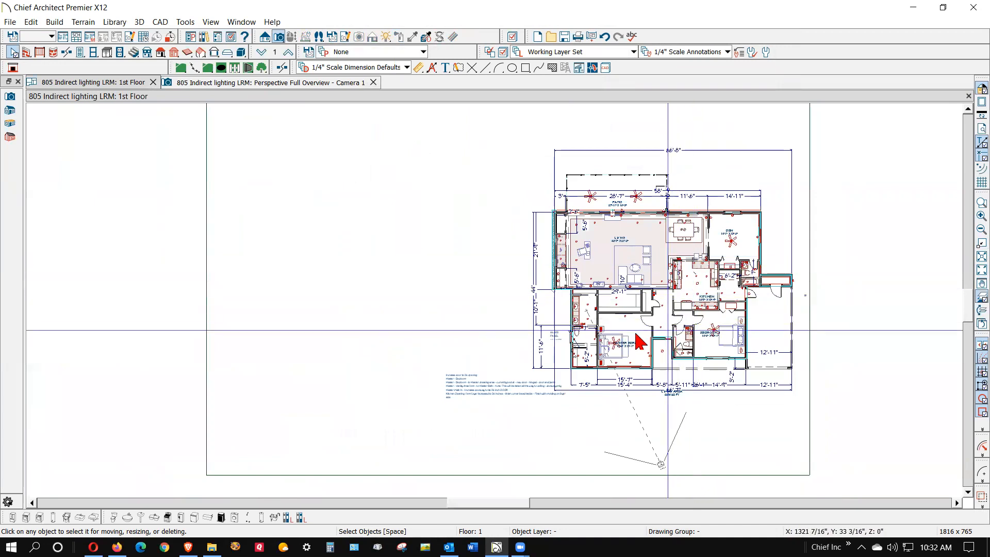
scroll(618, 361, up, 1)
scroll(616, 357, up, 3)
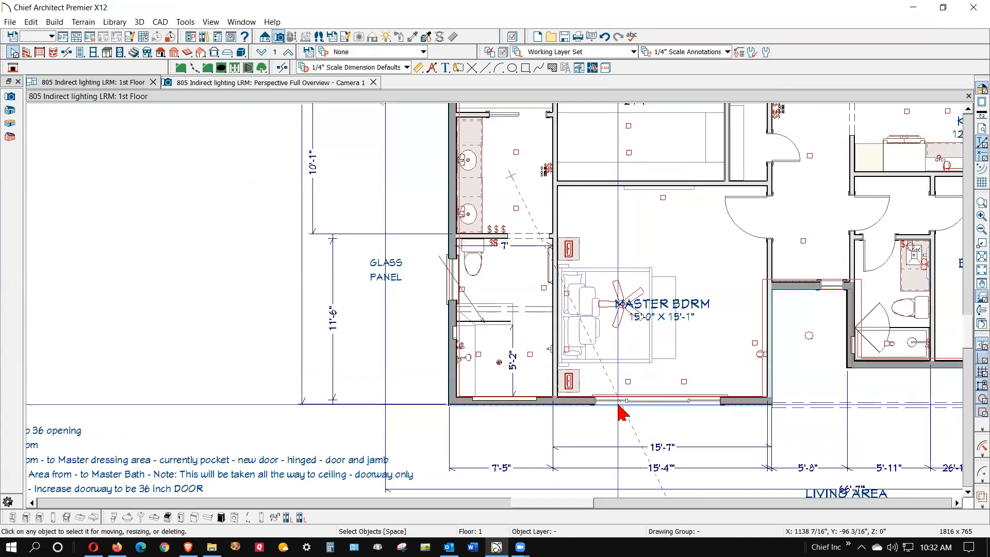
scroll(600, 399, down, 2)
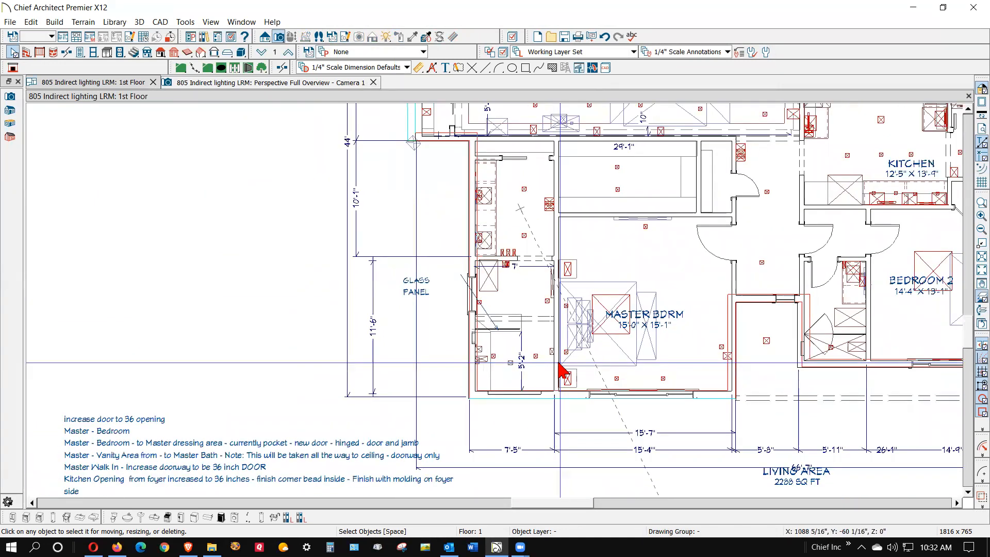
click(678, 365)
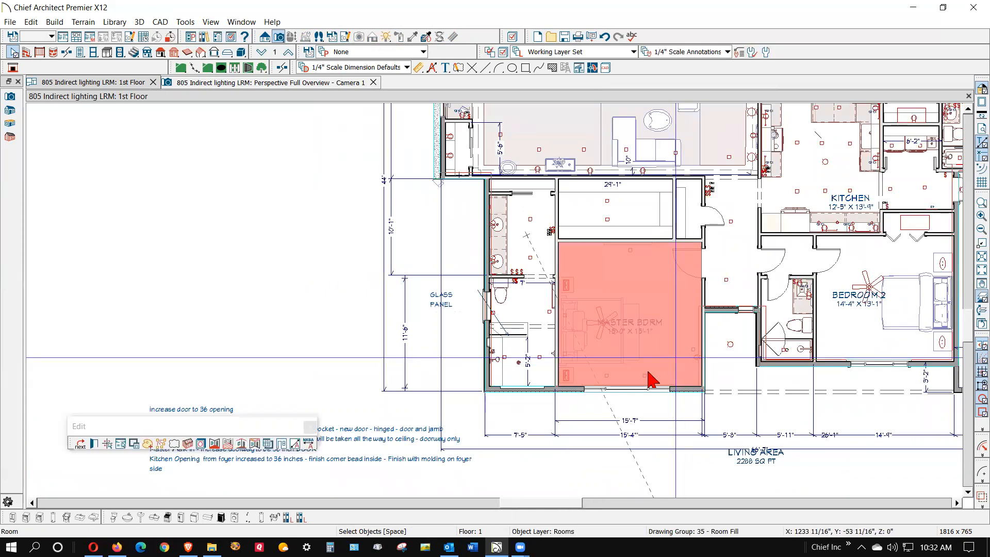
key(ctrl+e)
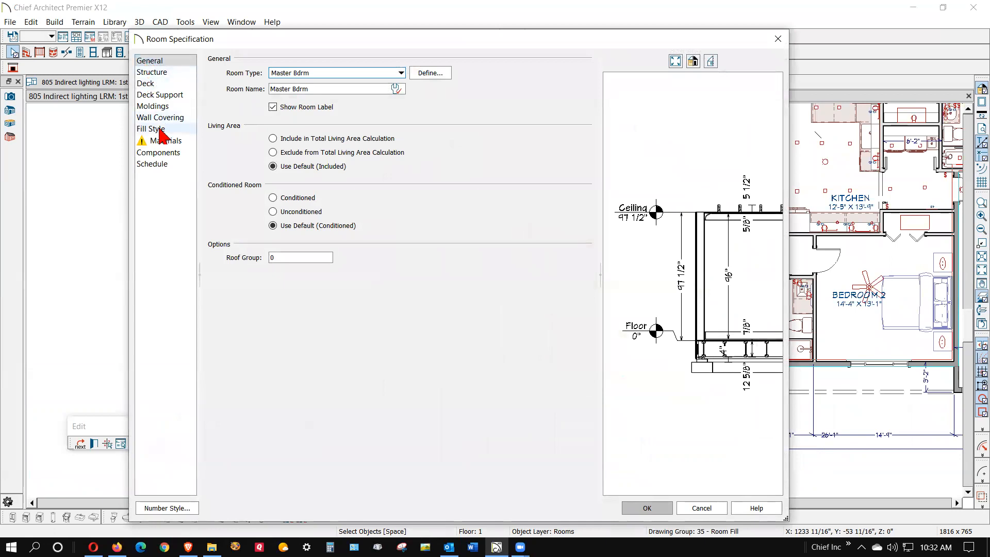
click(163, 143)
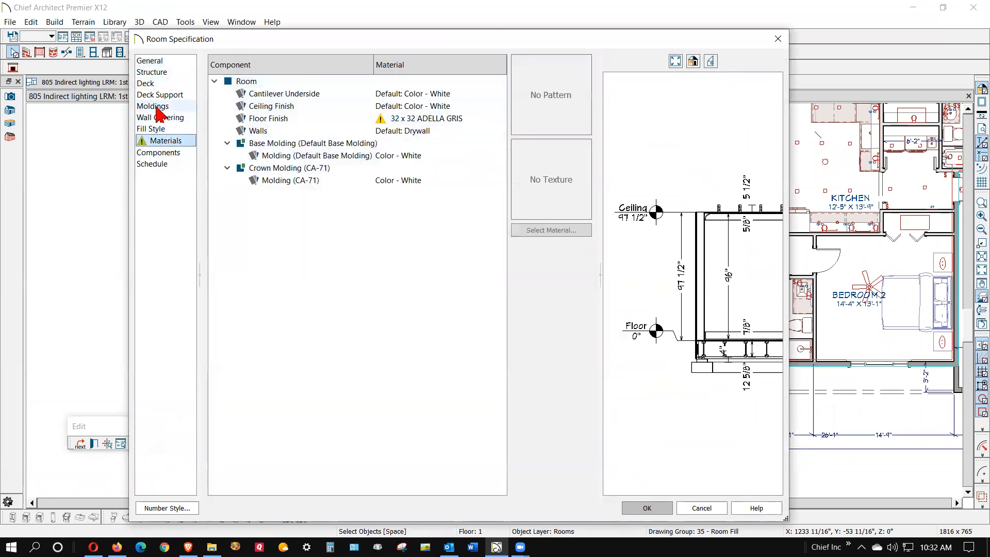
click(142, 73)
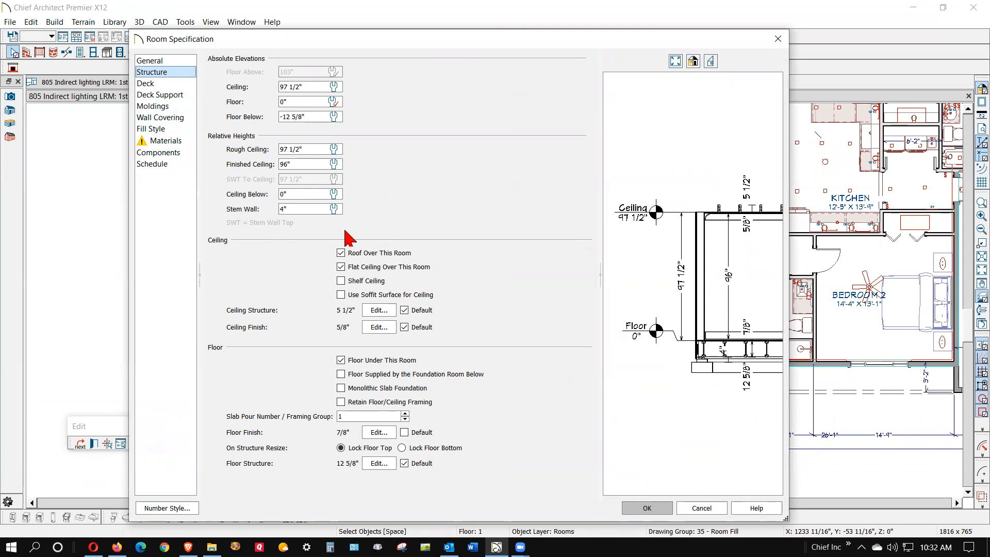
click(665, 509)
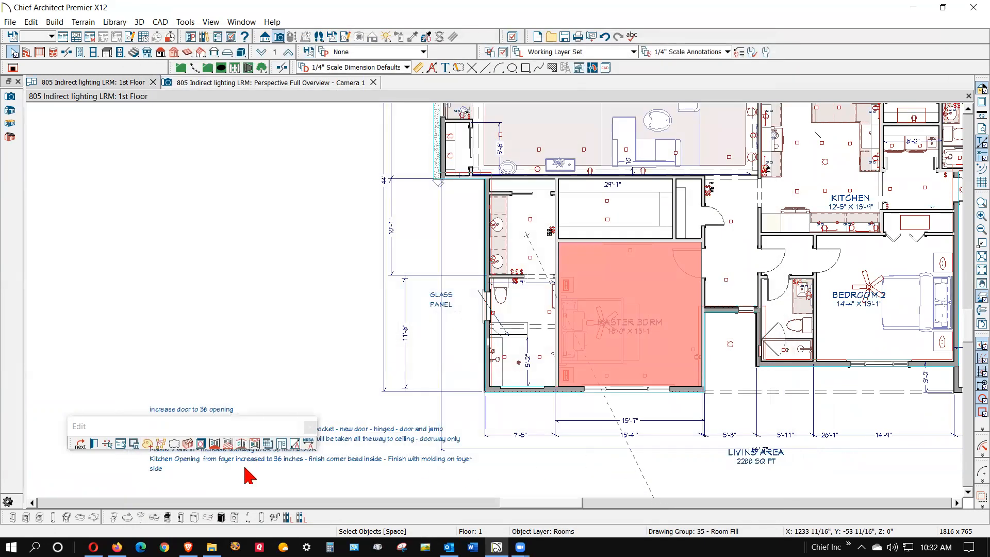
Select all rooms that match the master bedroom's ceiling elevation and review them across the floor plan.
click(160, 444)
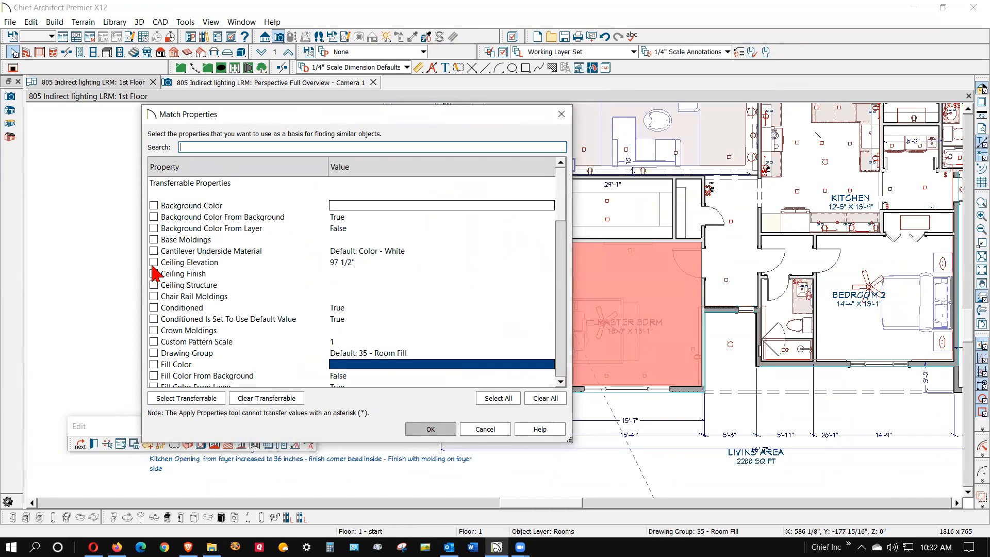
click(430, 428)
scroll(332, 364, down, 4)
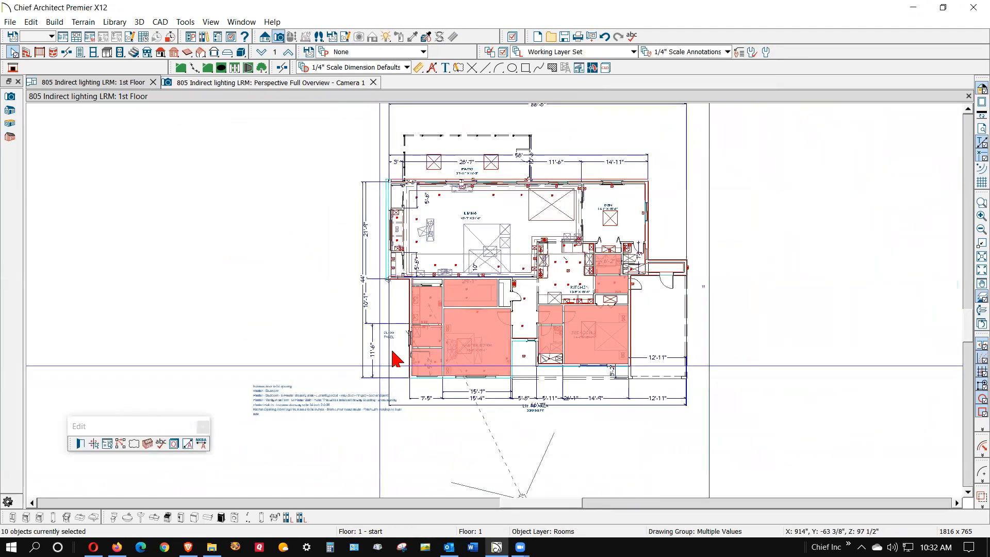
scroll(464, 229, up, 4)
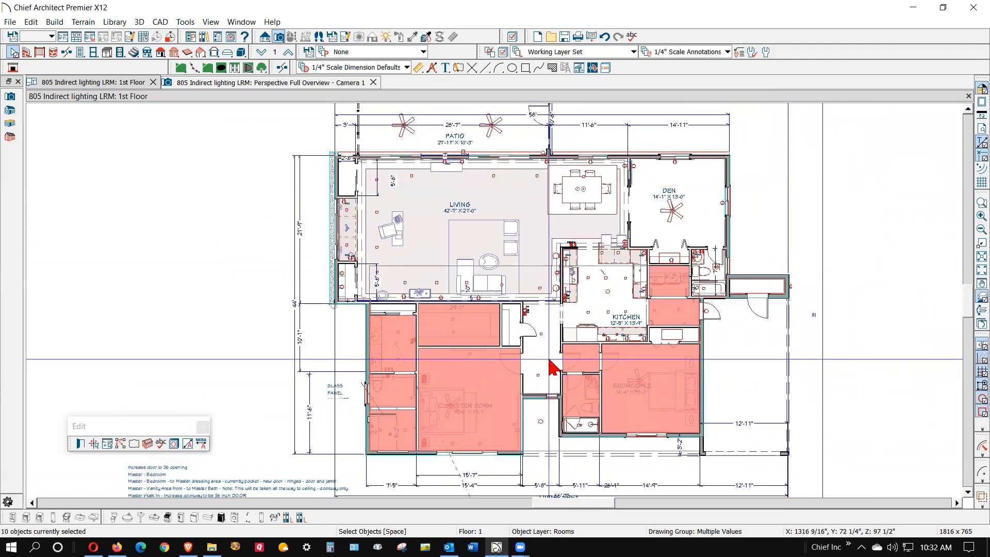
Set the finished ceiling height of the hall between the master bedroom and bedroom 2 to 96".
click(550, 367)
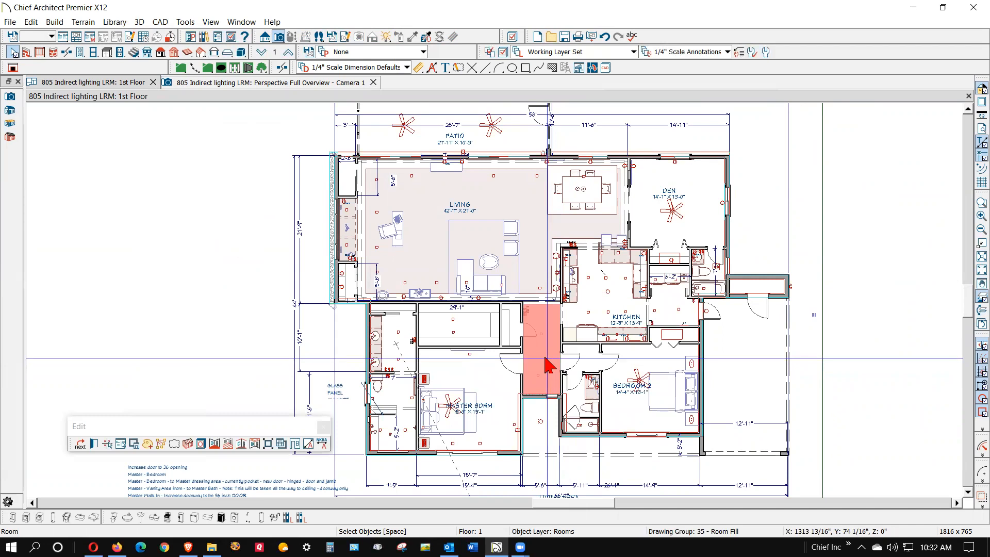
key(Return)
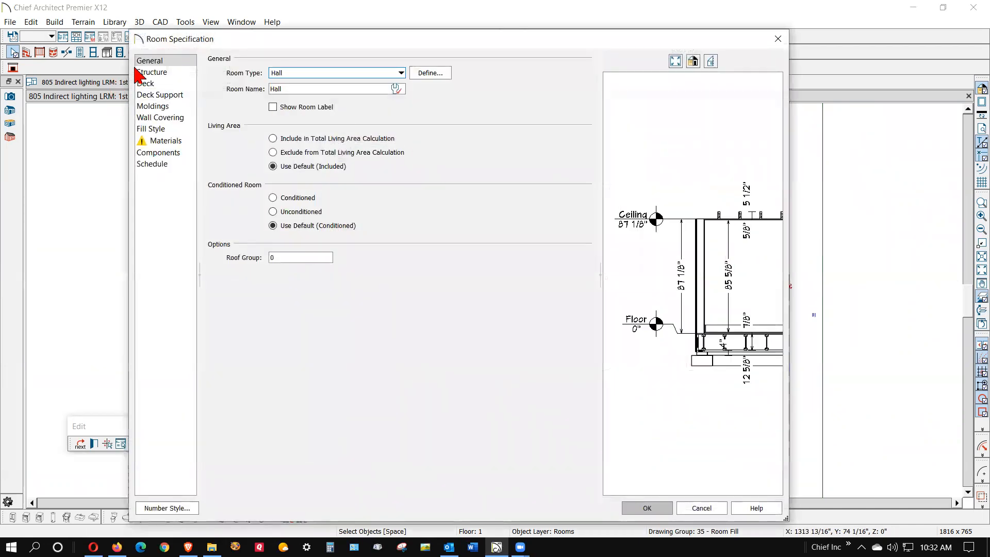
click(153, 73)
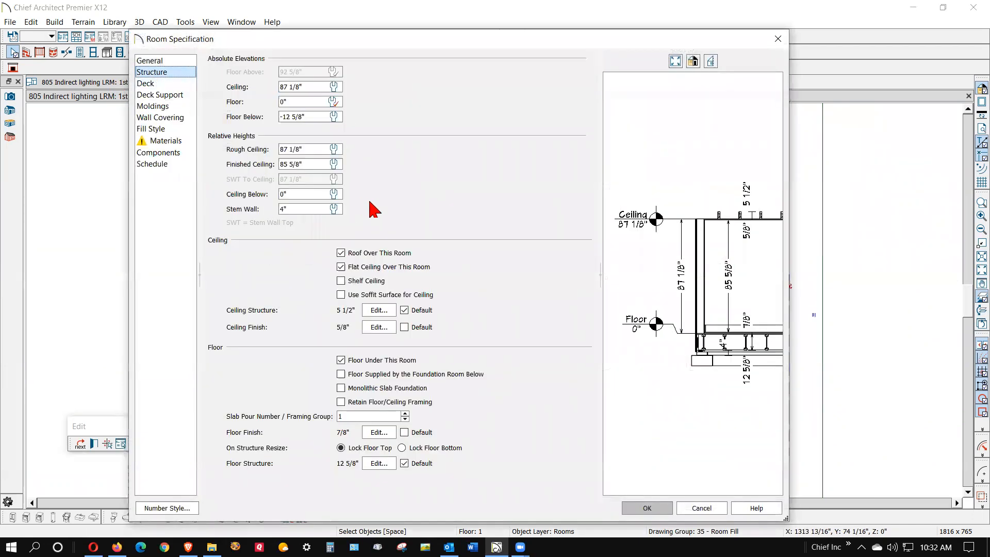
click(301, 165)
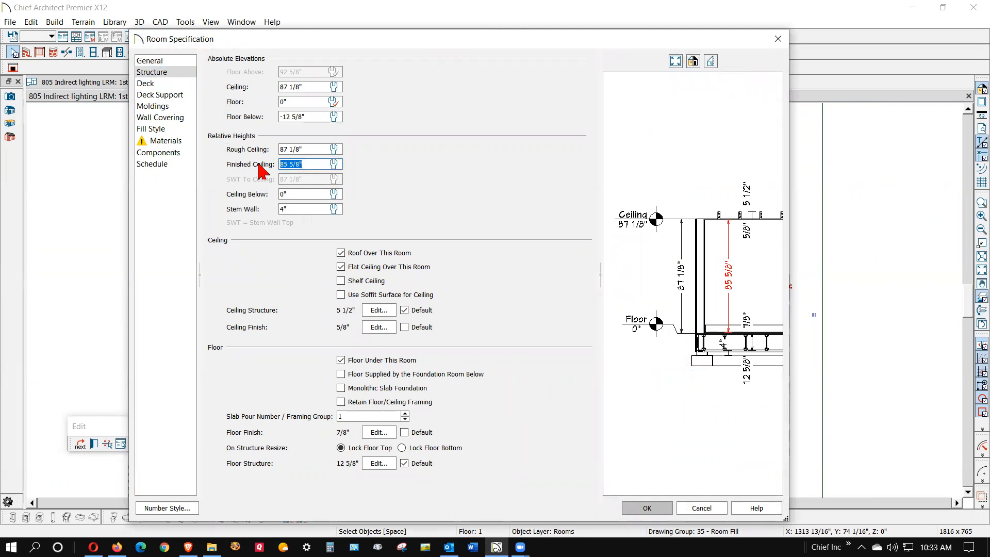
text(96)
click(647, 507)
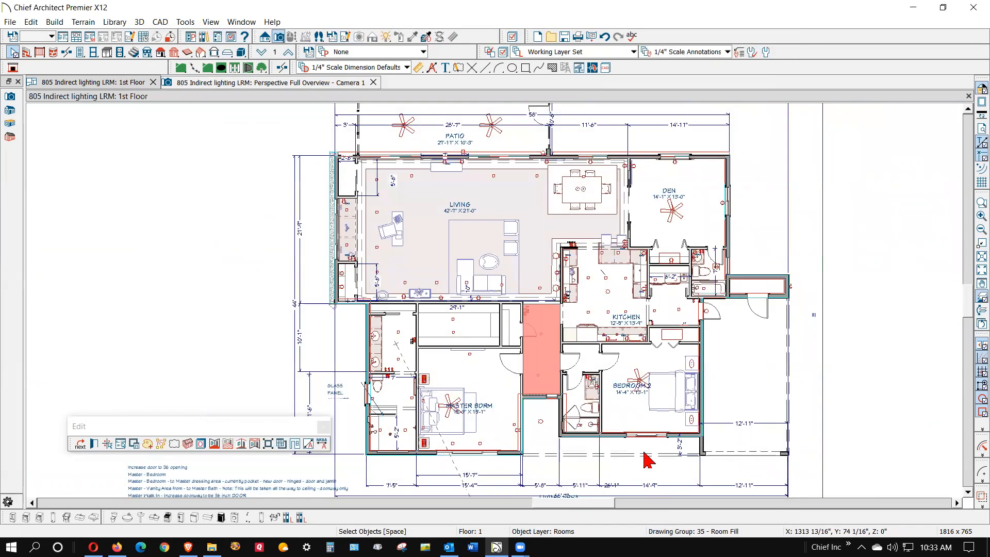
Examine the den's structure settings, checking its ceiling heights.
click(643, 221)
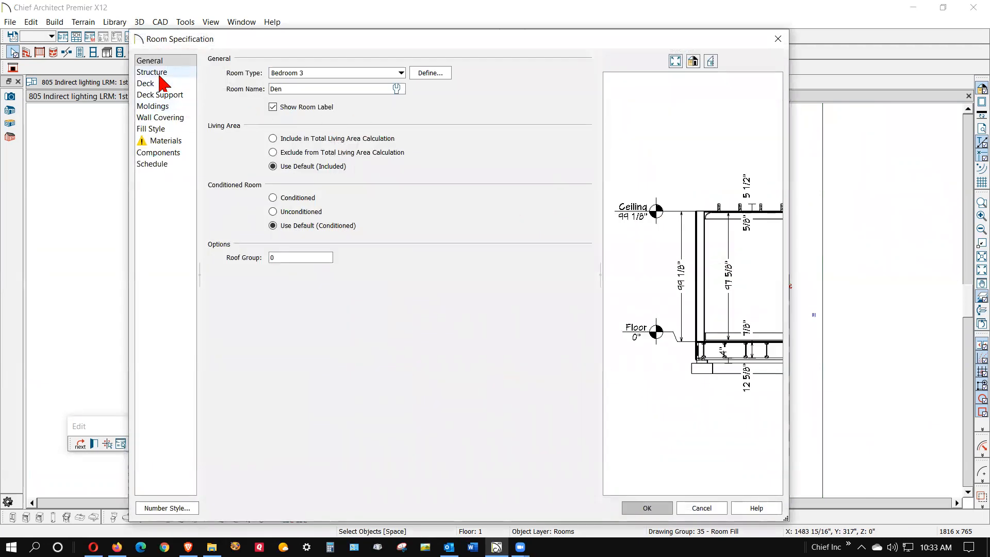
click(162, 72)
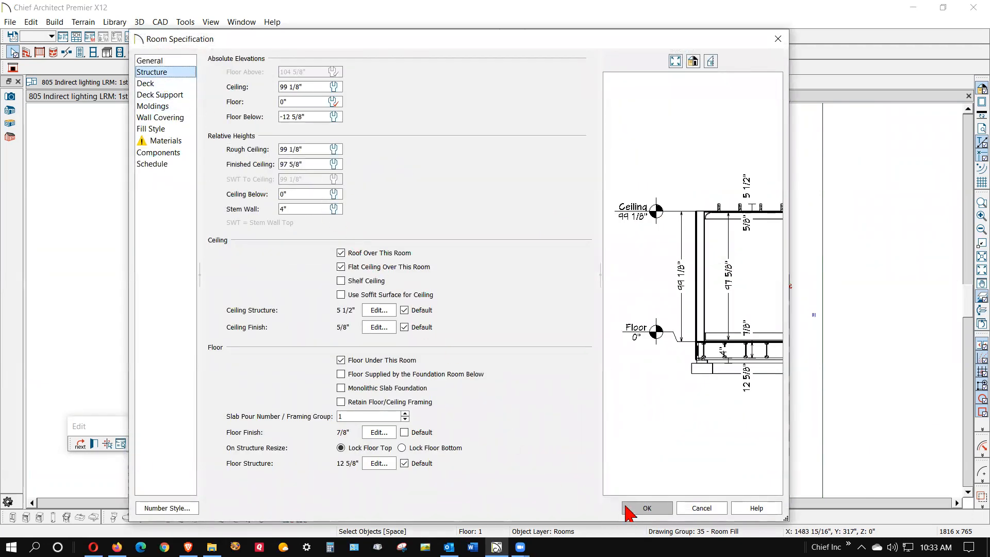
click(639, 509)
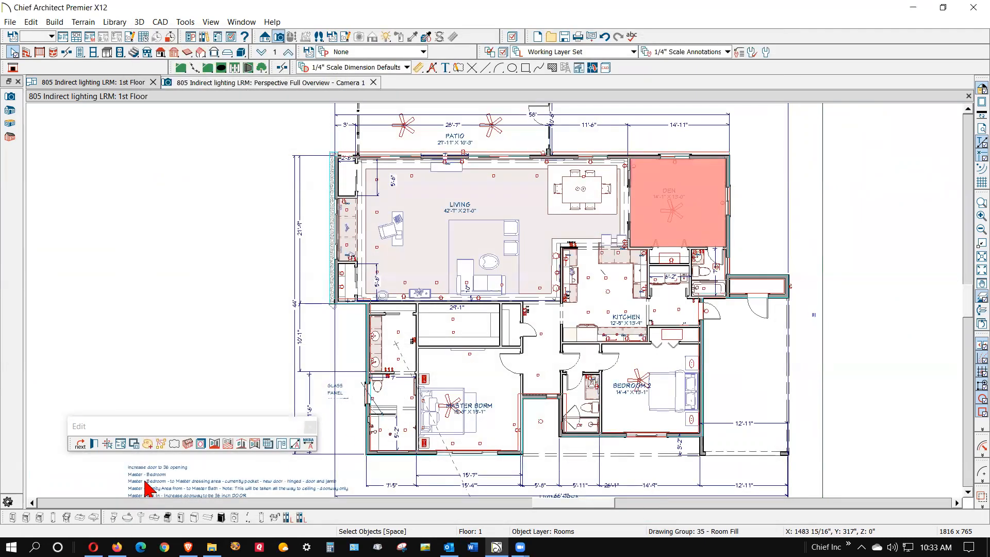
Select all rooms that match the den's ceiling elevation.
click(148, 444)
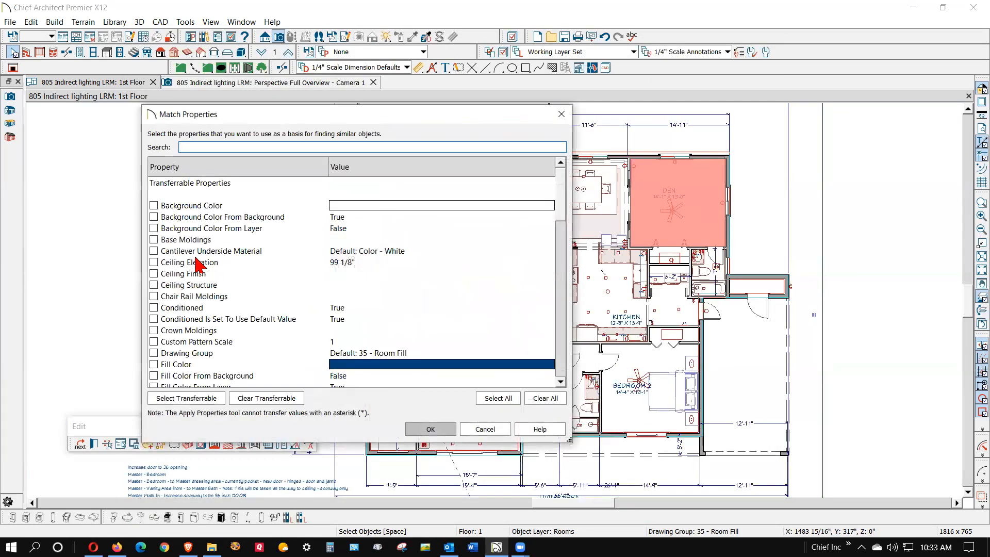
click(154, 263)
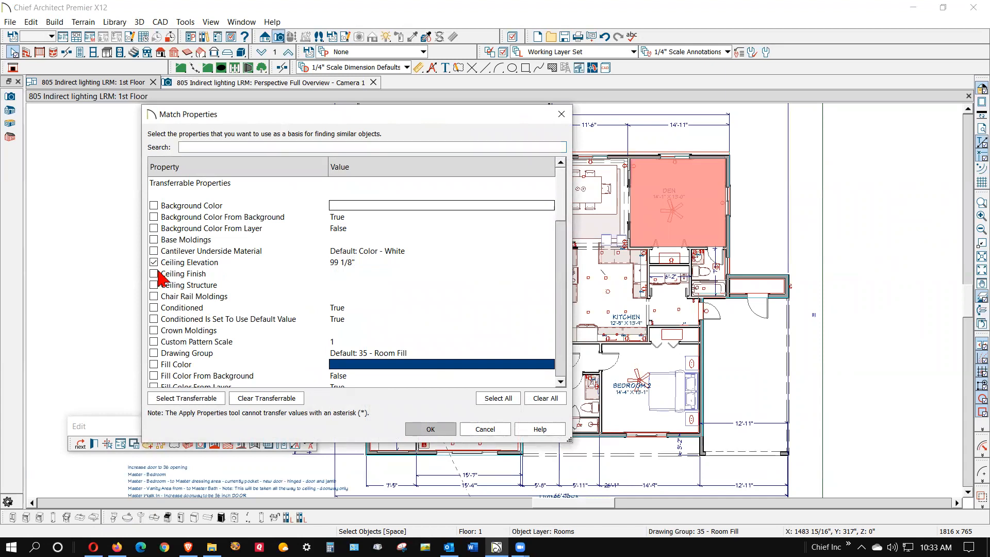
click(430, 429)
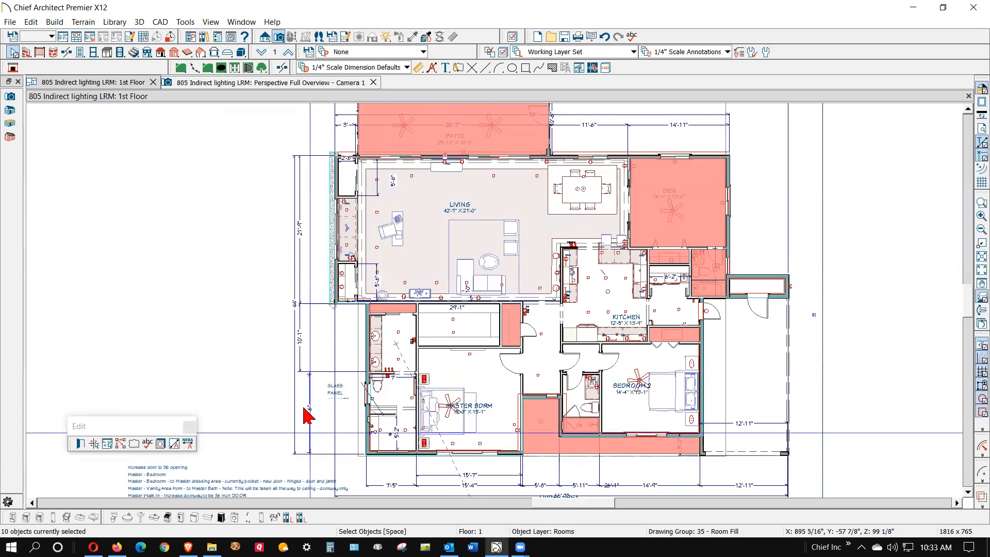
Add bedroom 2, the kitchen, the master bedroom, the hall and the small vestibule outside bedroom 2 to the room selection.
click(122, 442)
click(629, 418)
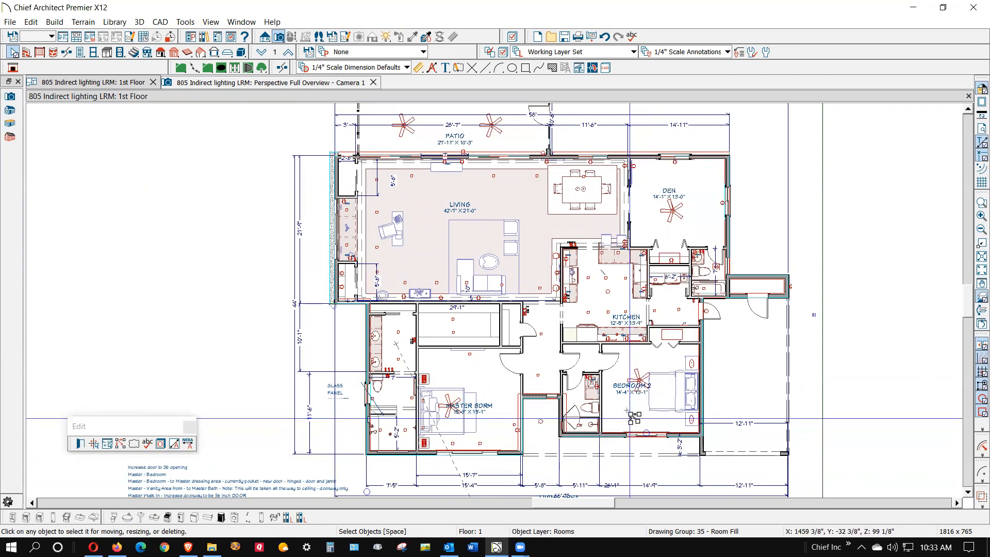
click(666, 295)
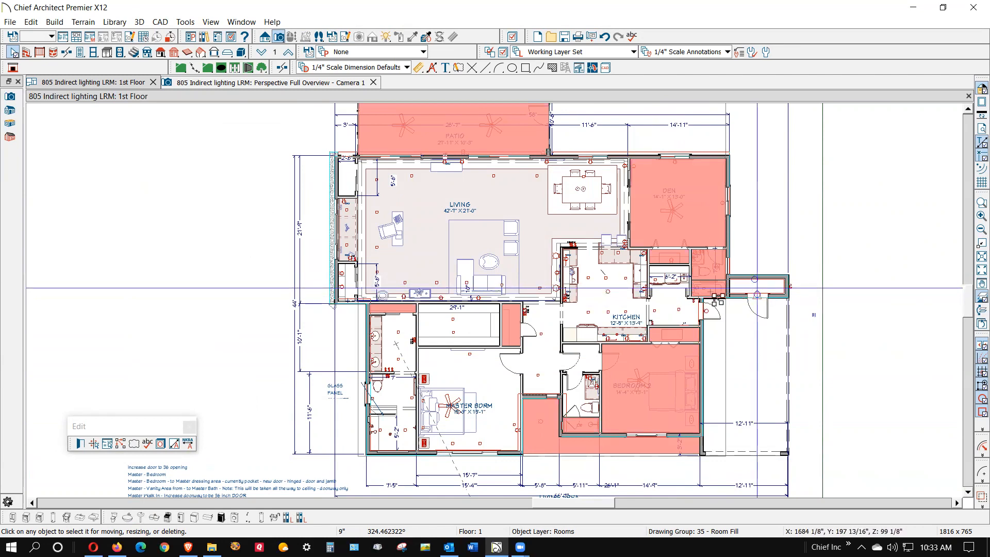
click(669, 302)
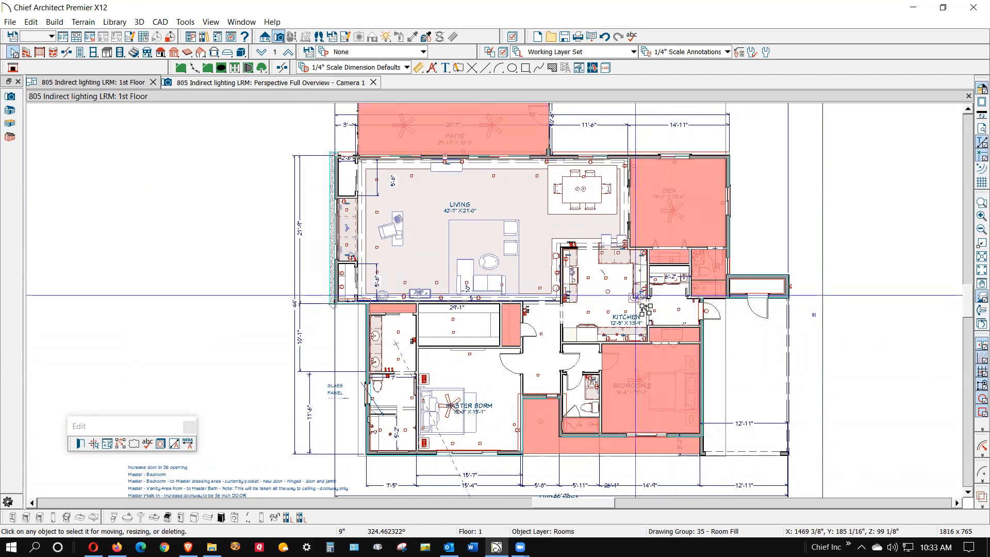
click(655, 304)
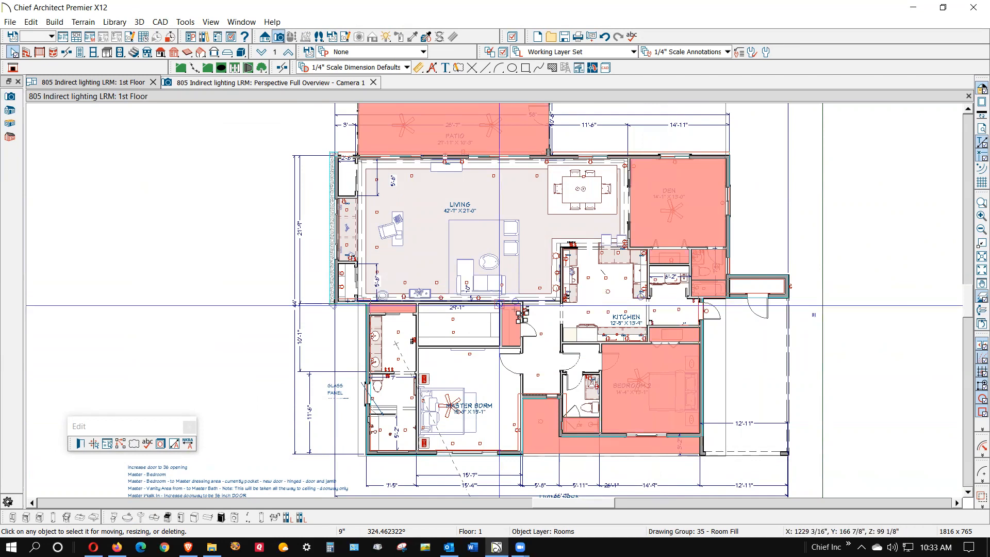
click(595, 305)
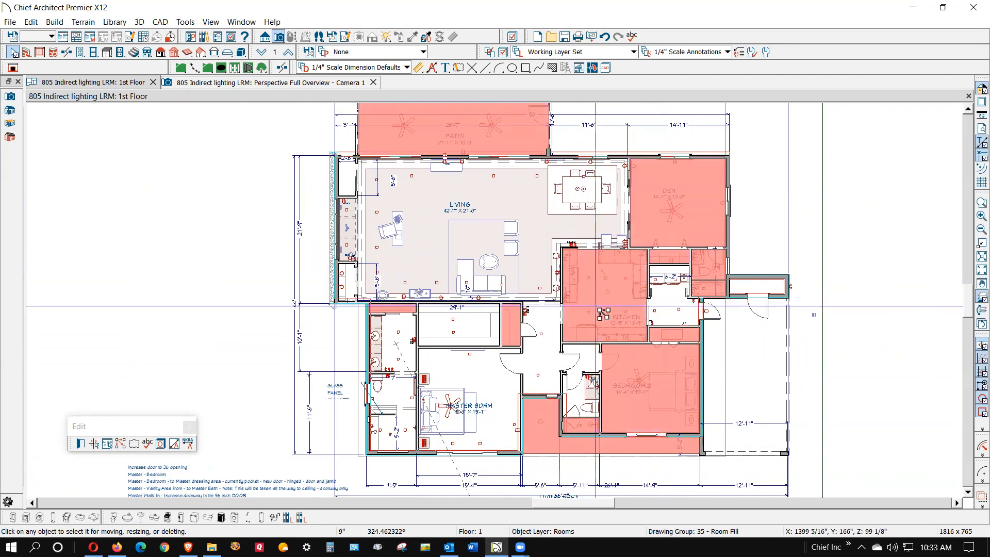
shift+click(476, 369)
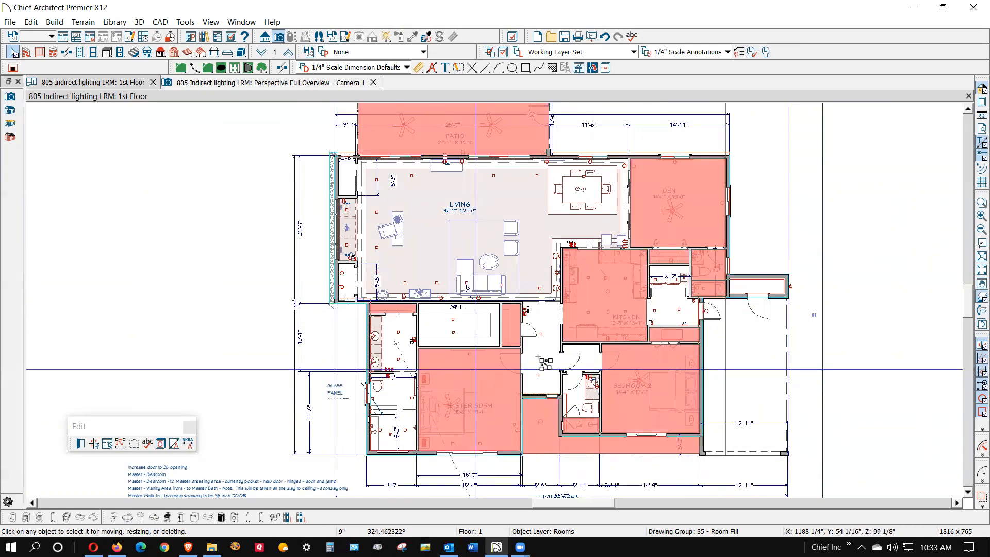
shift+click(590, 363)
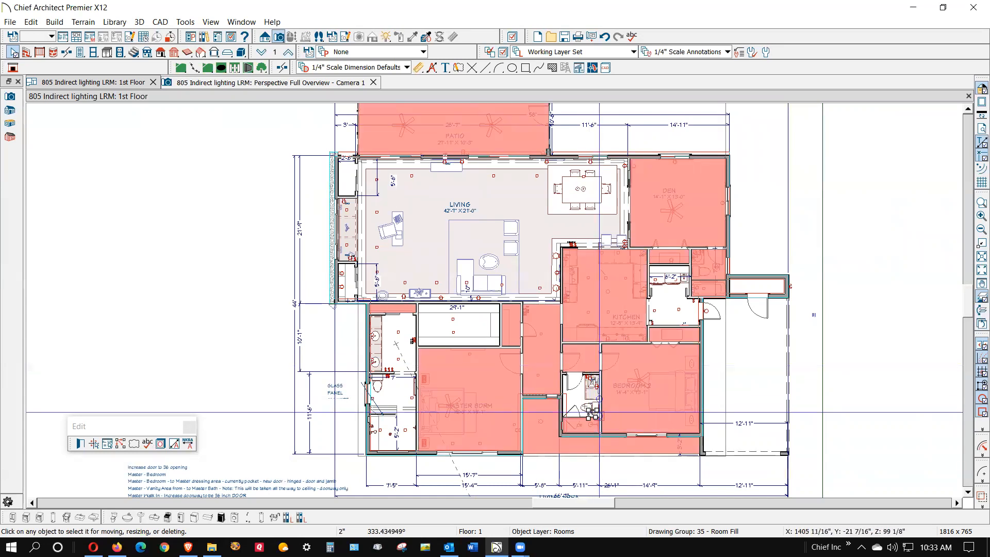
Extend the room selection to the bathroom beside bedroom 2, the master closet and the master vanity area.
scroll(575, 409, up, 5)
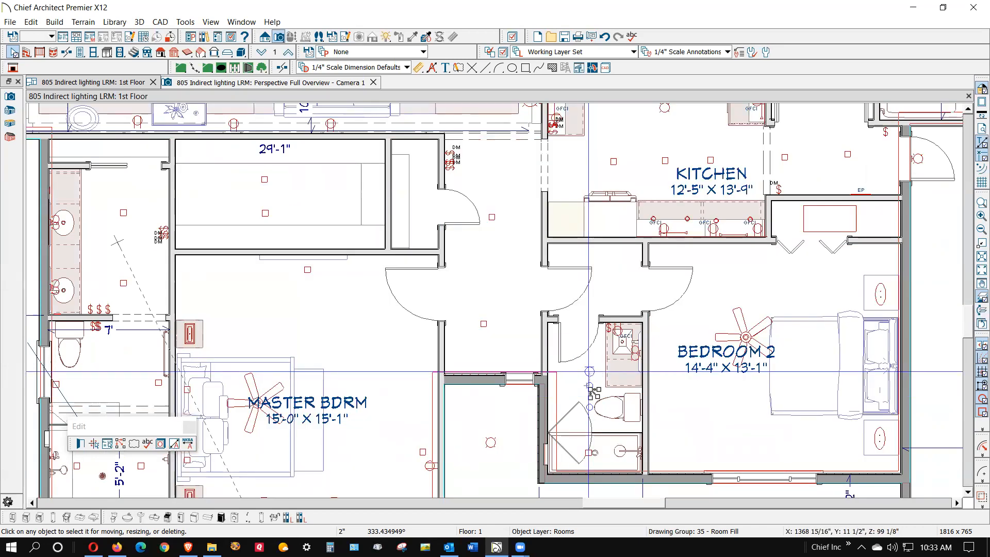
scroll(592, 392, down, 3)
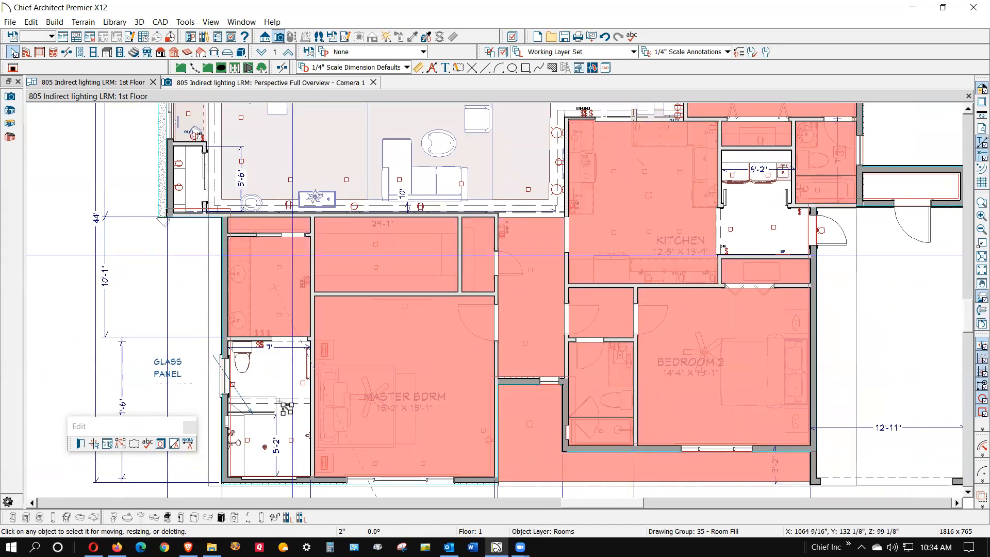
key(ctrl+e)
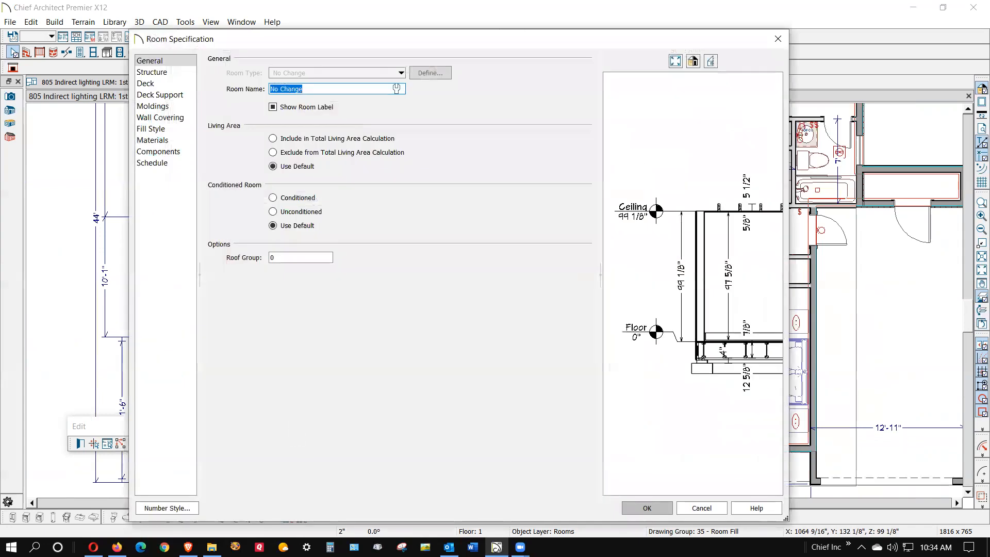
click(702, 508)
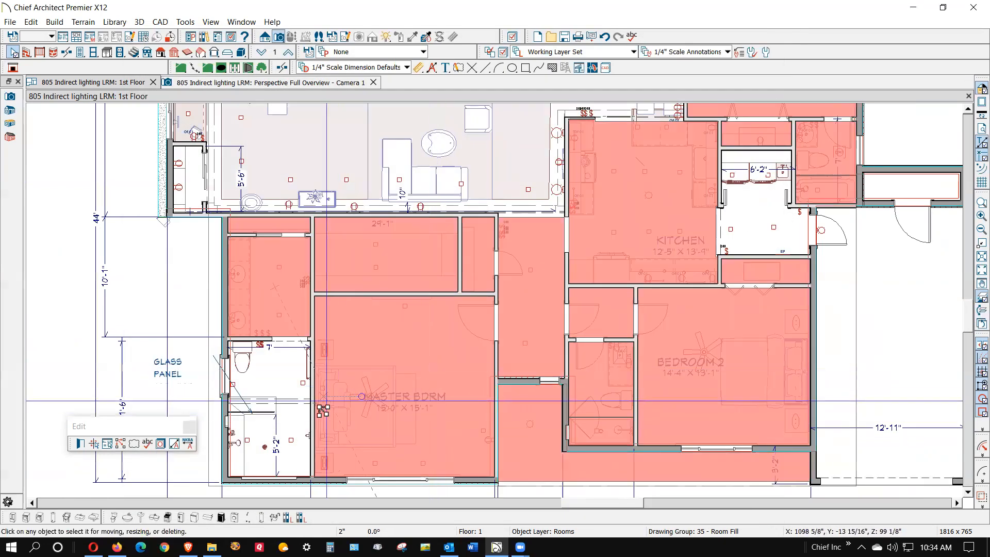
Add the master toilet and shower rooms, the entry and alcove east of the kitchen, and the narrow storage room to the selection.
click(292, 421)
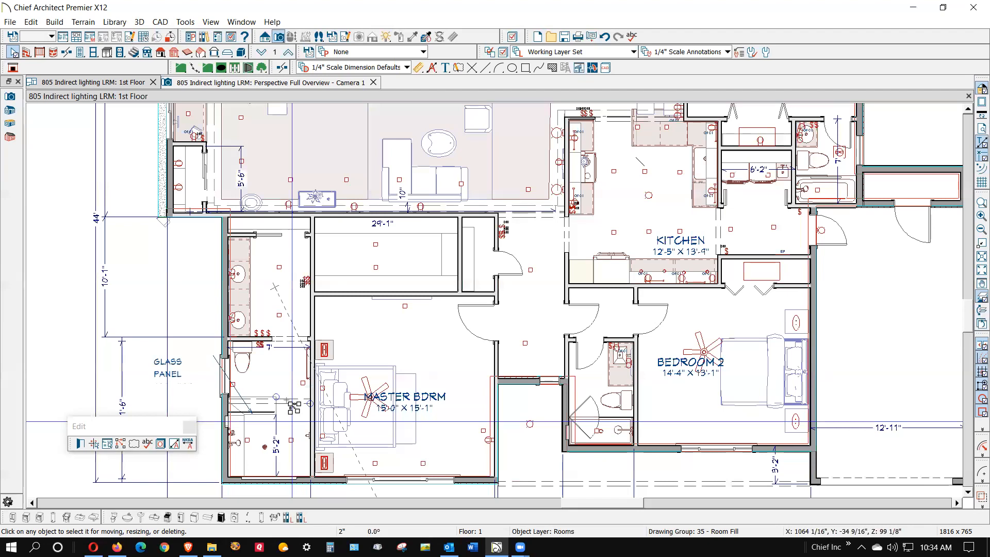
shift+click(279, 384)
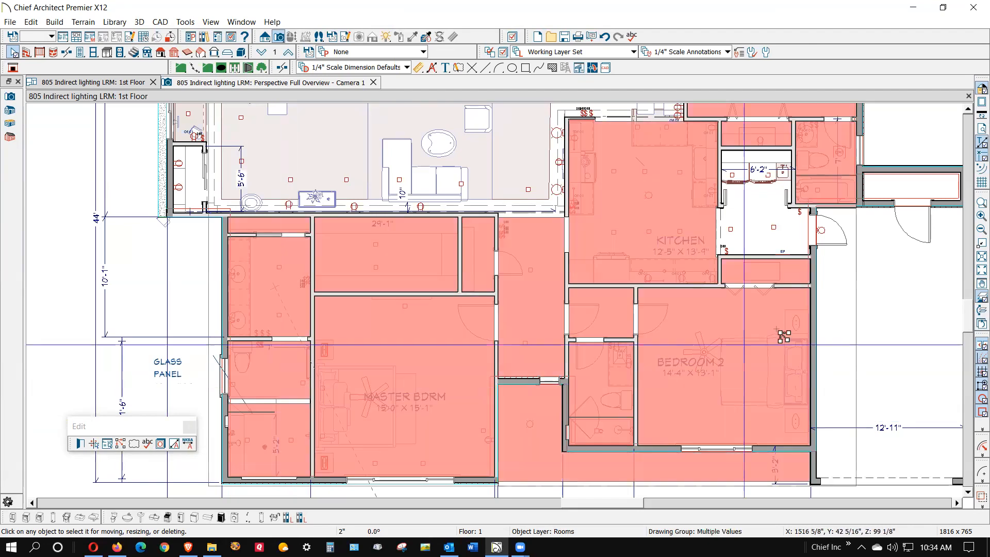
shift+click(765, 238)
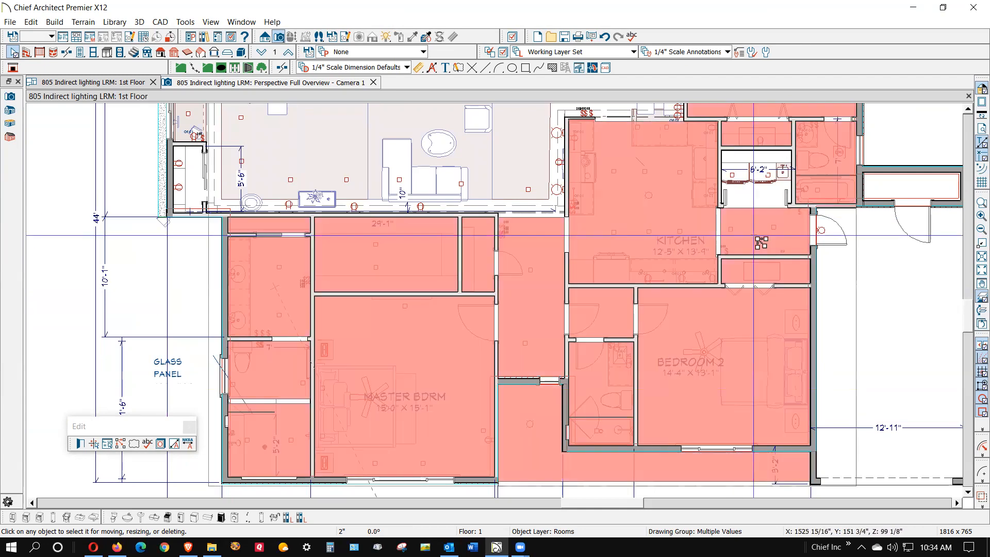
shift+click(916, 194)
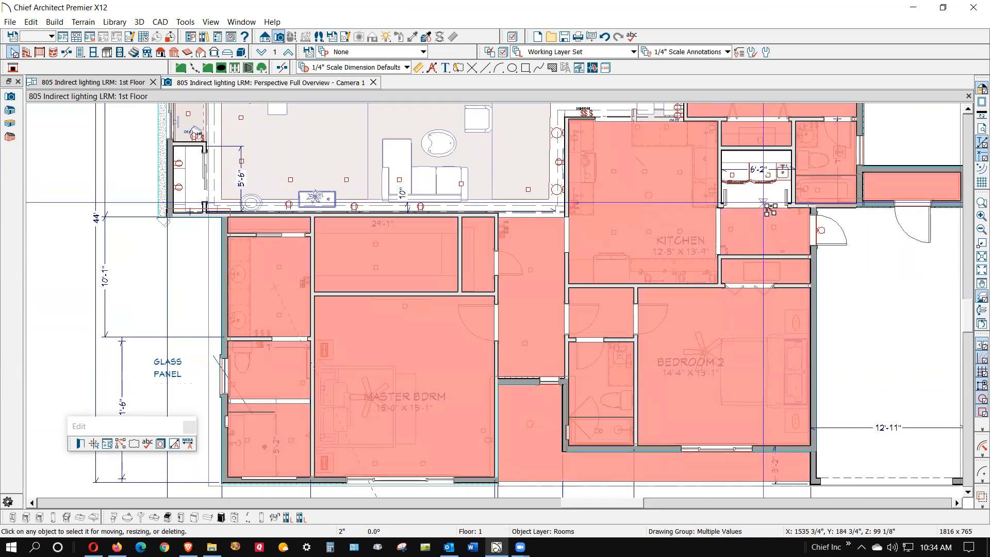
shift+click(762, 192)
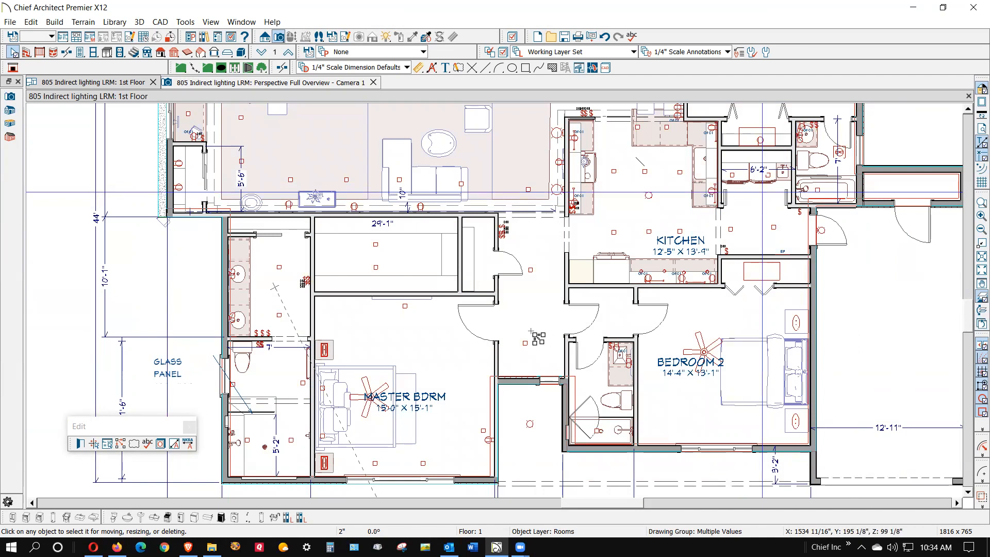
scroll(538, 337, down, 3)
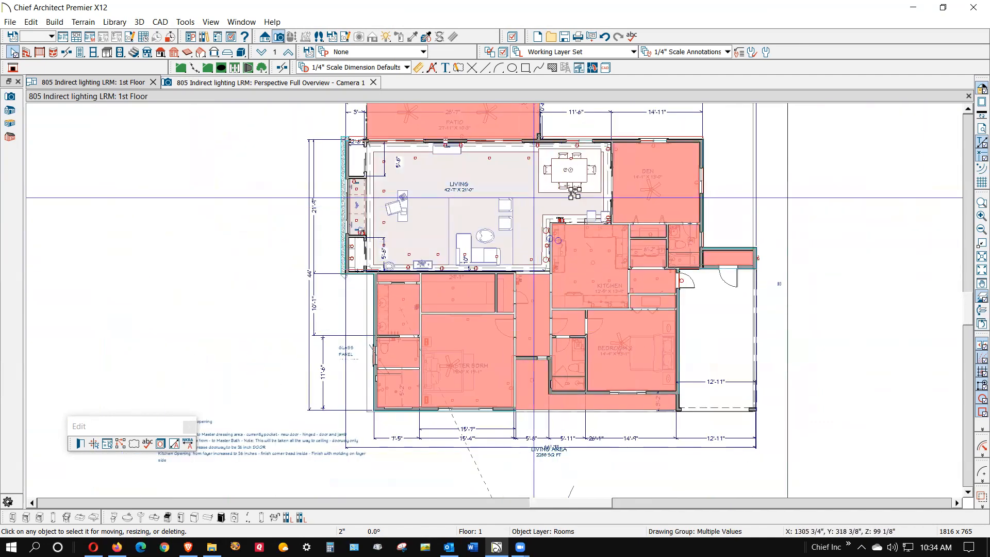
scroll(572, 192, up, 2)
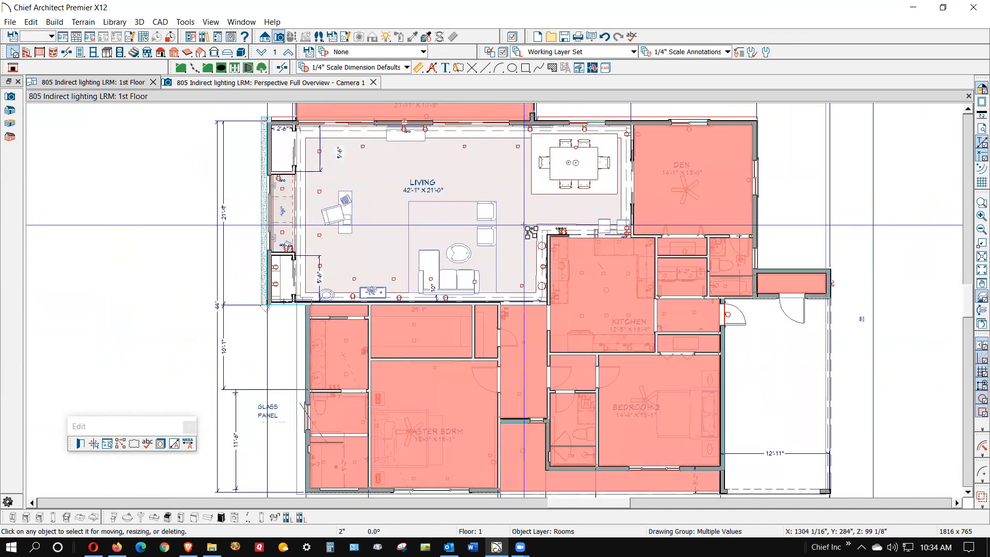
Select all the rooms surrounding the living room on the 1st Floor plan, including the small closets and the carport.
shift+click(508, 183)
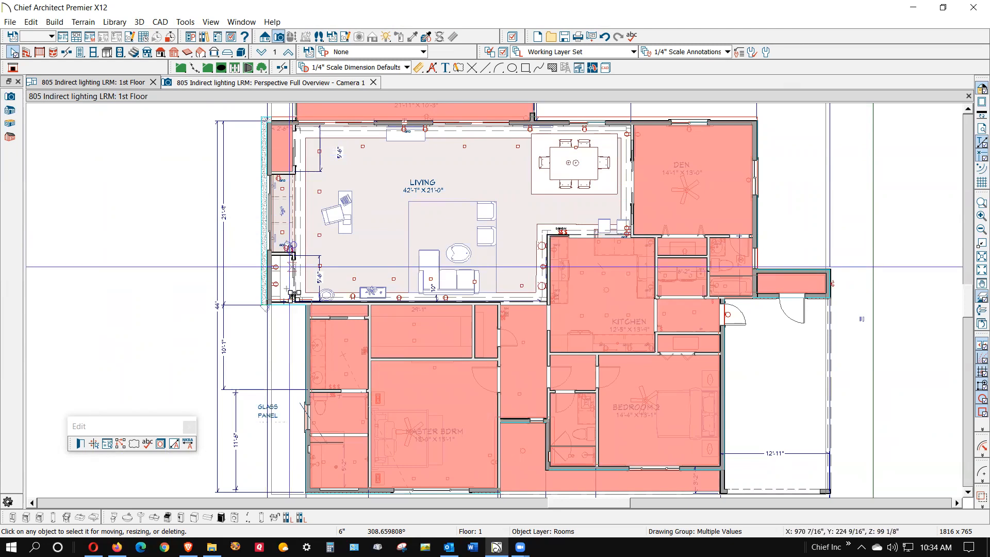
scroll(284, 287, up, 5)
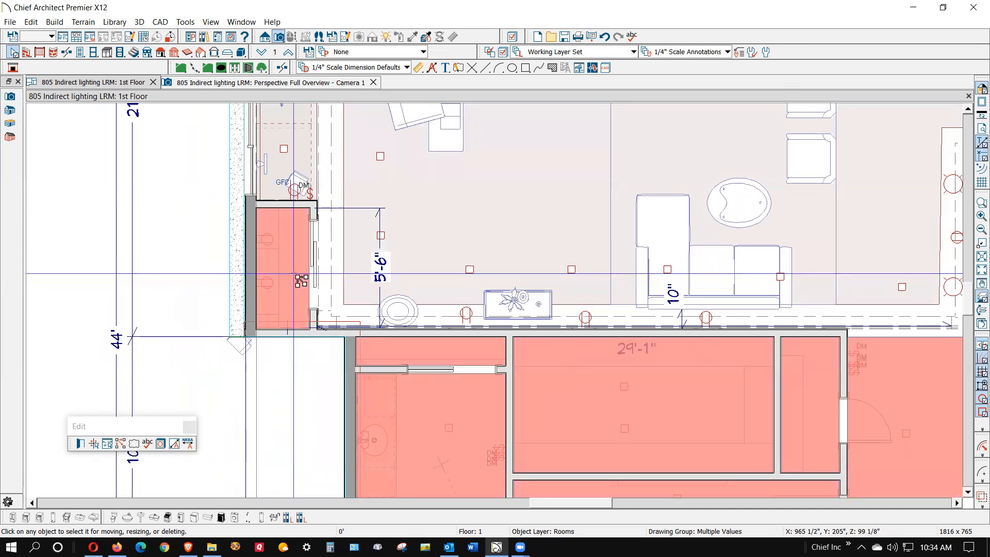
scroll(300, 280, down, 5)
scroll(334, 293, down, 1)
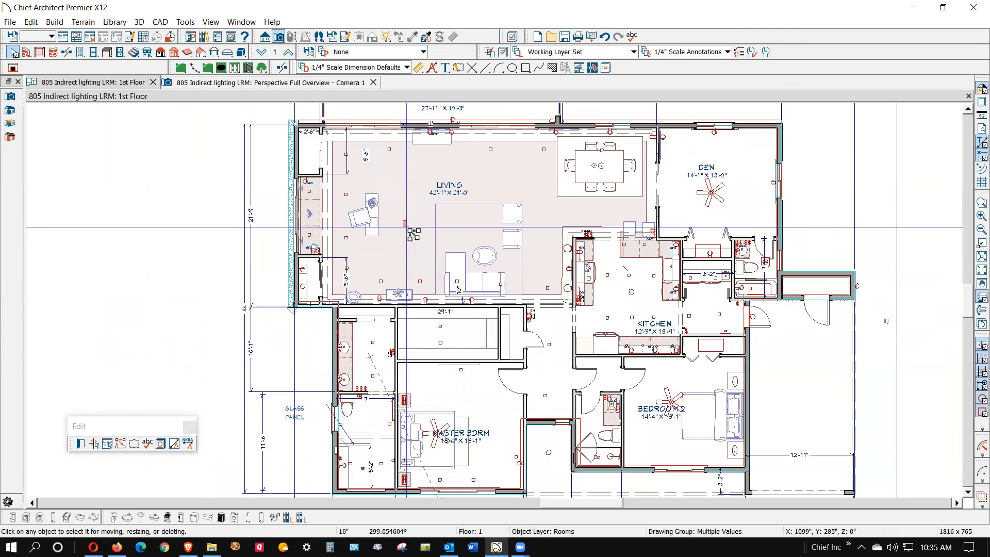
scroll(412, 230, down, 1)
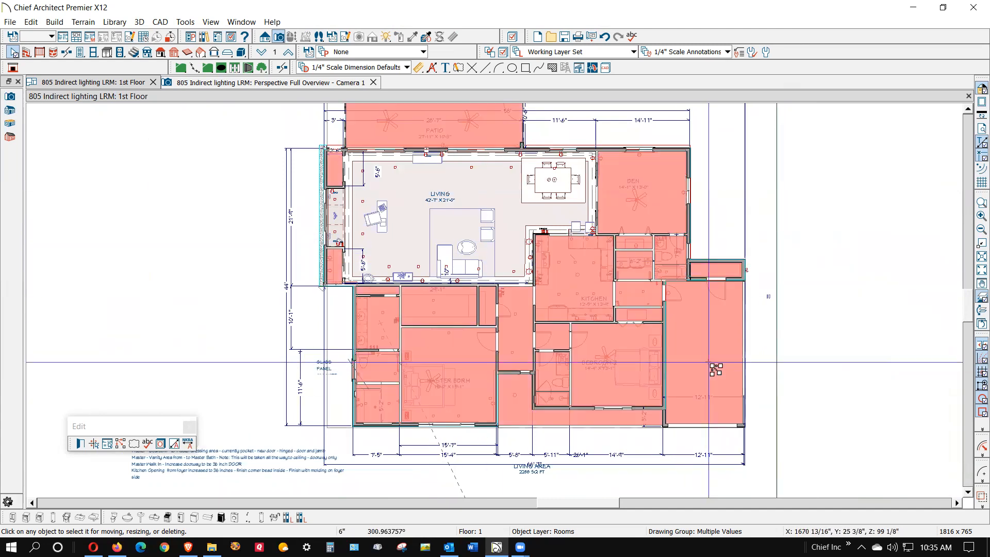
Check the living room's ceiling and floor heights in the structure settings of its room specification.
right_click(417, 224)
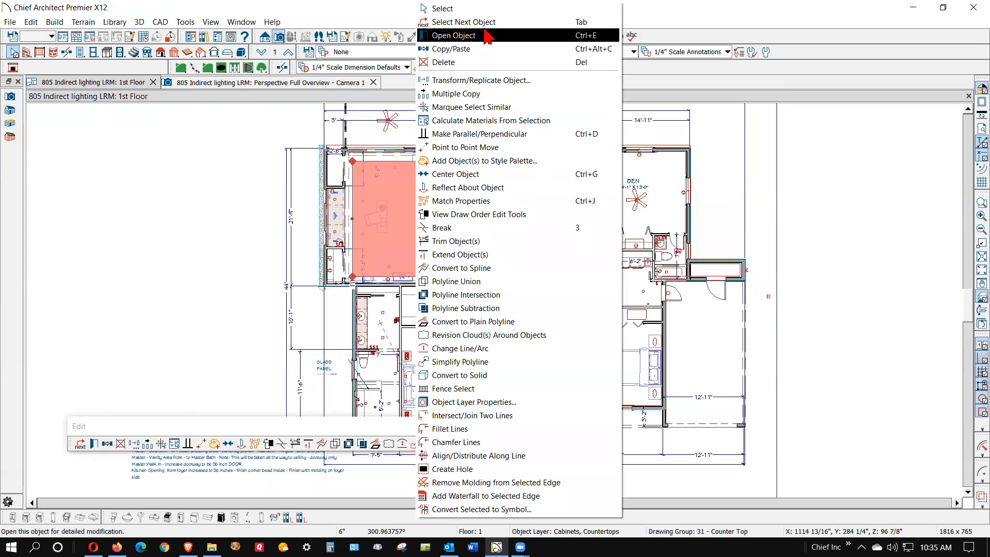
click(464, 22)
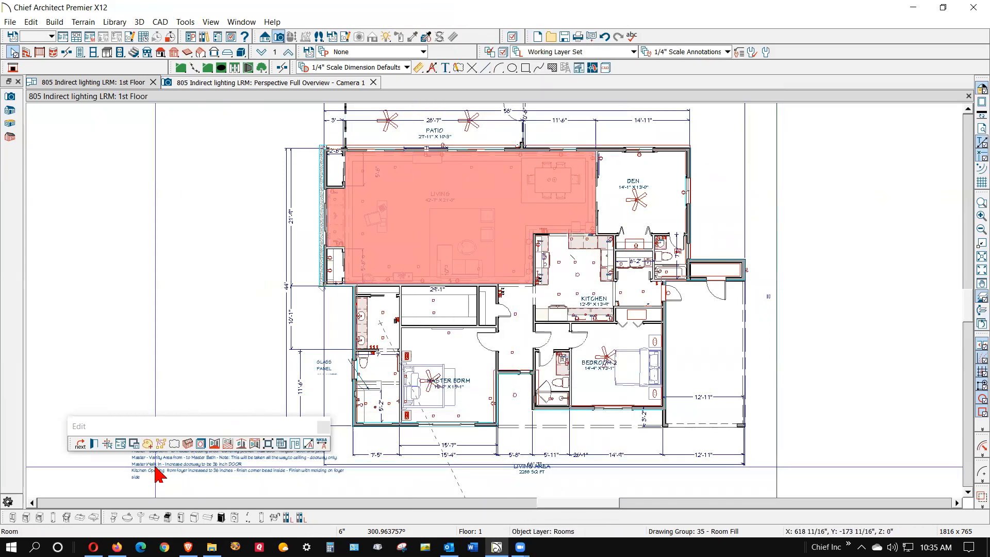
click(94, 444)
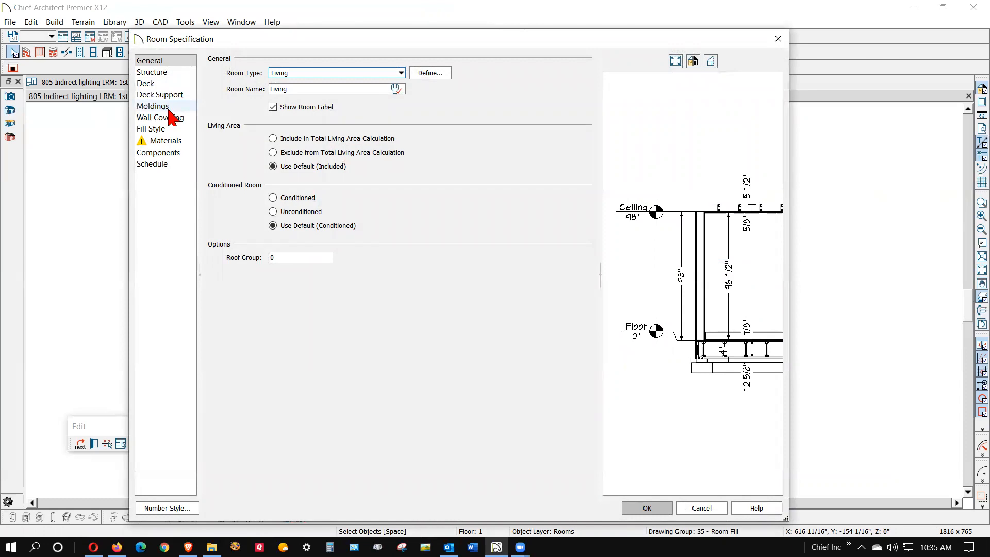
click(164, 73)
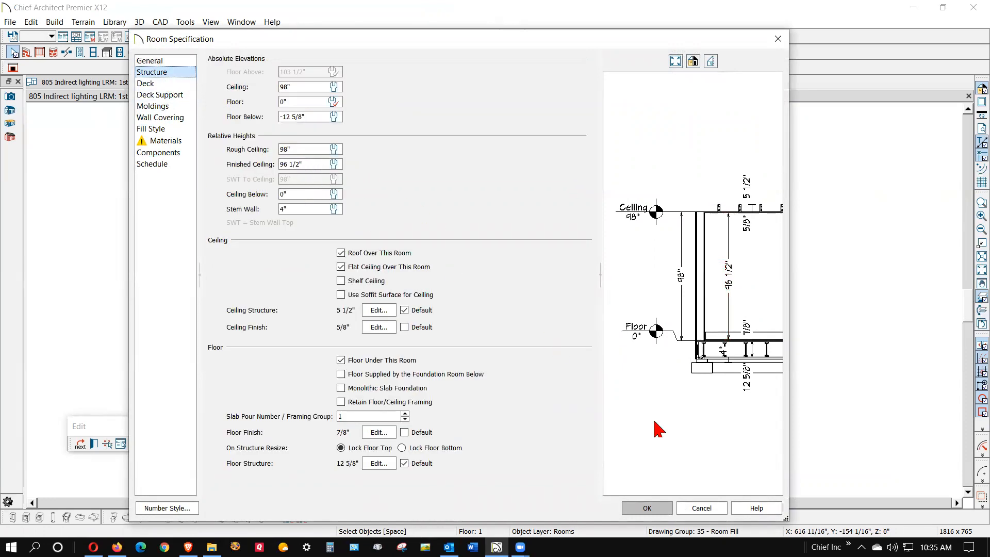
click(657, 507)
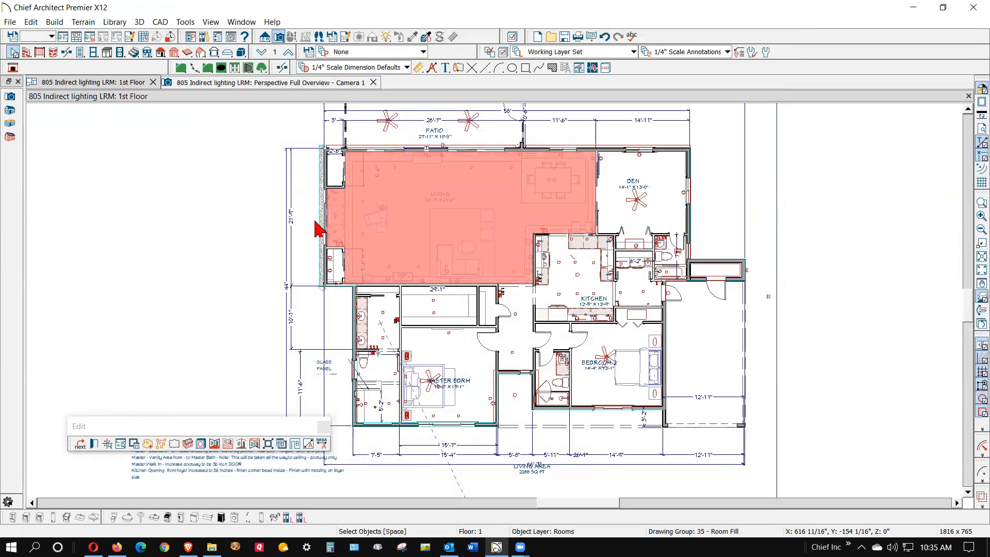
click(88, 190)
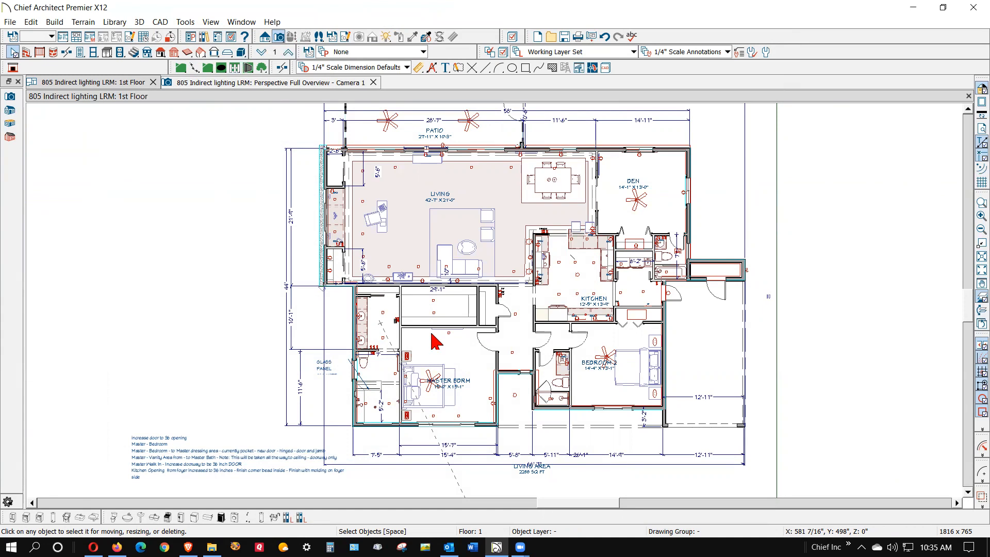
View the house from above in the perspective overview and check the height and pitch settings of the large raised roof plane.
scroll(253, 328, down, 3)
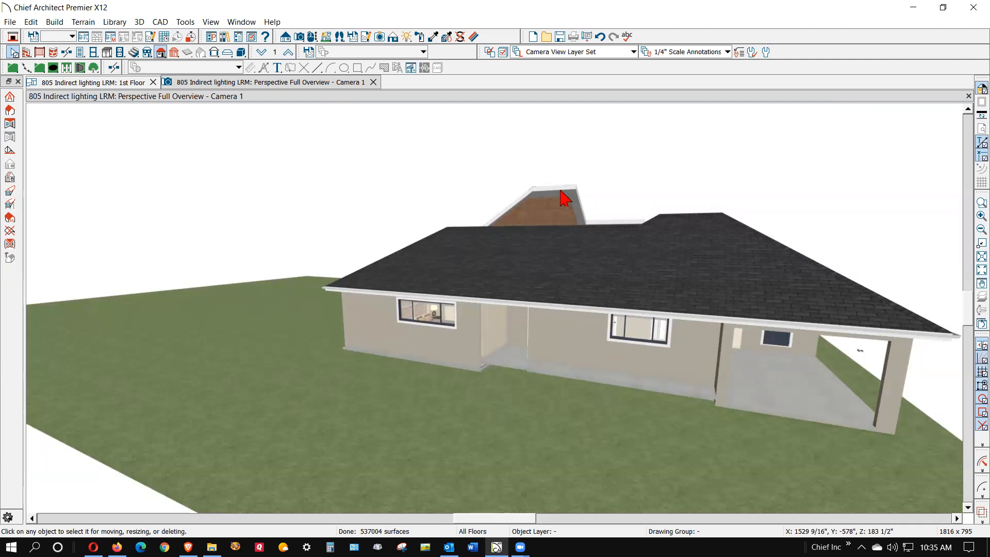
scroll(354, 203, up, 1)
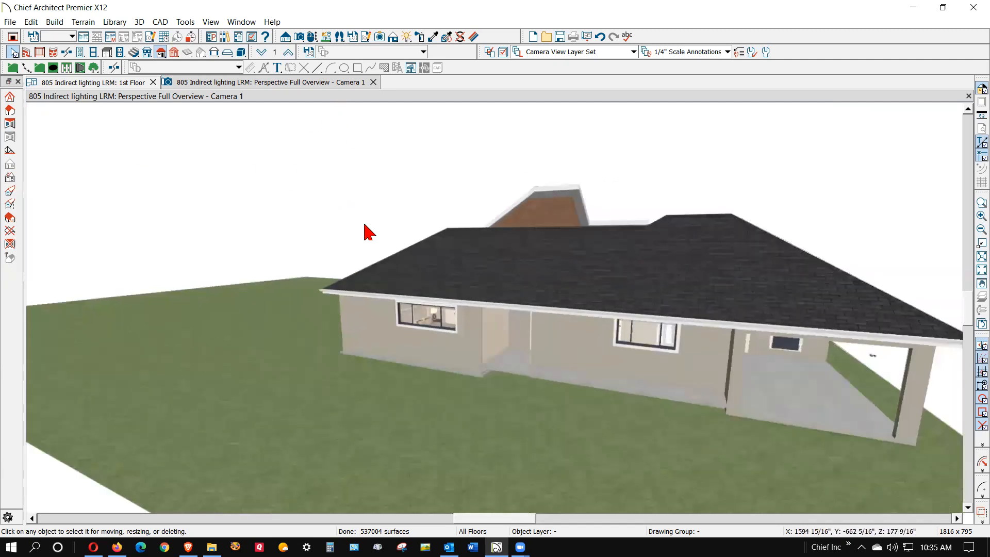
scroll(364, 232, down, 2)
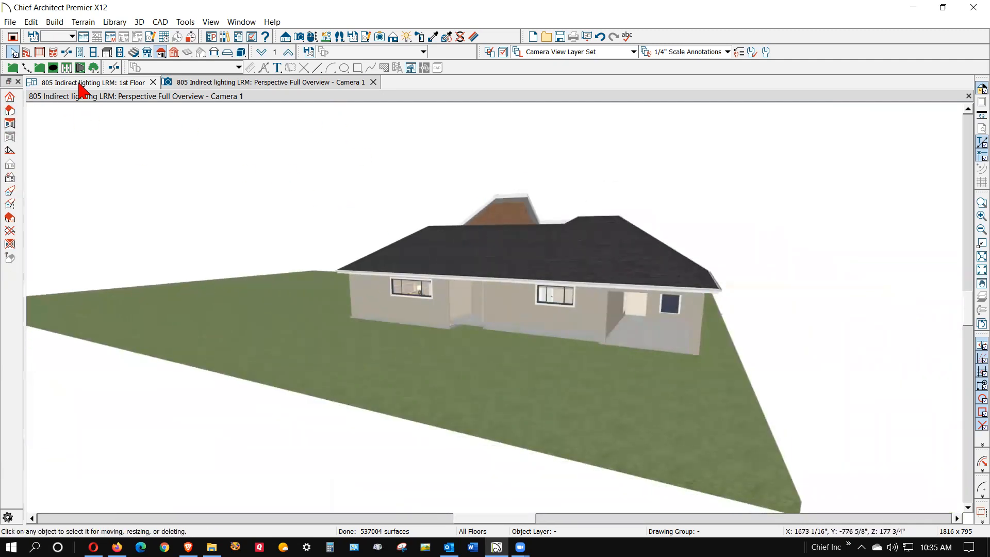
click(311, 37)
drag(660, 269, 442, 351)
key(space)
click(548, 325)
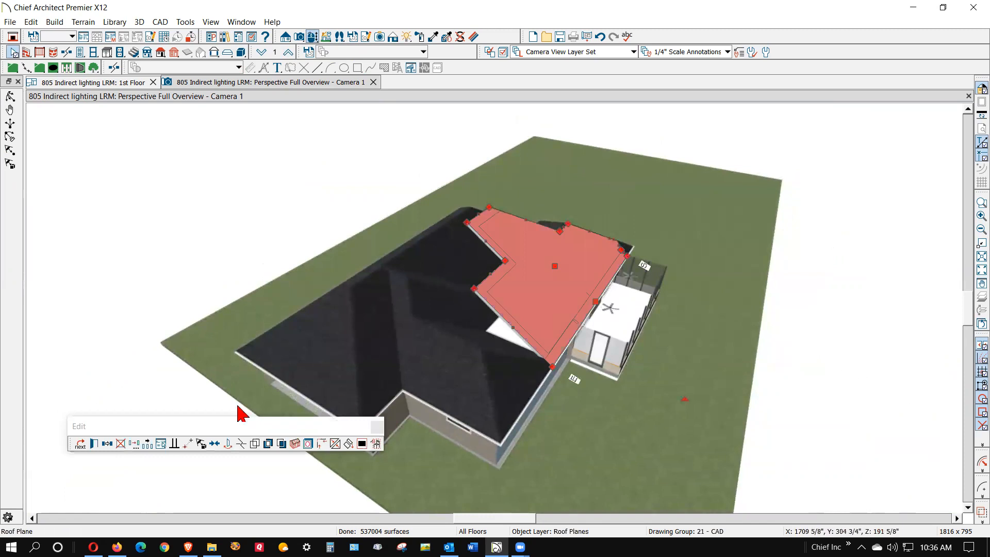
click(97, 445)
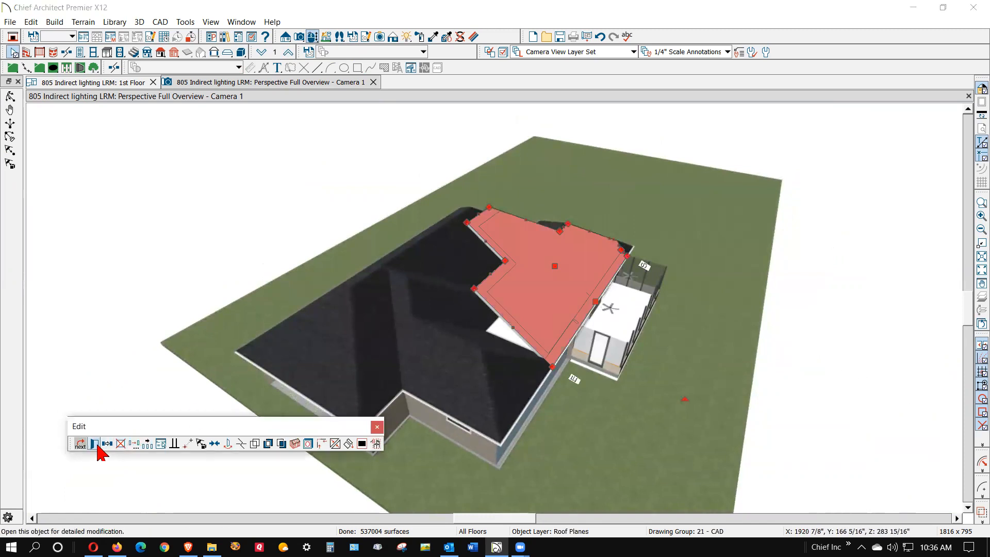
double_click(462, 226)
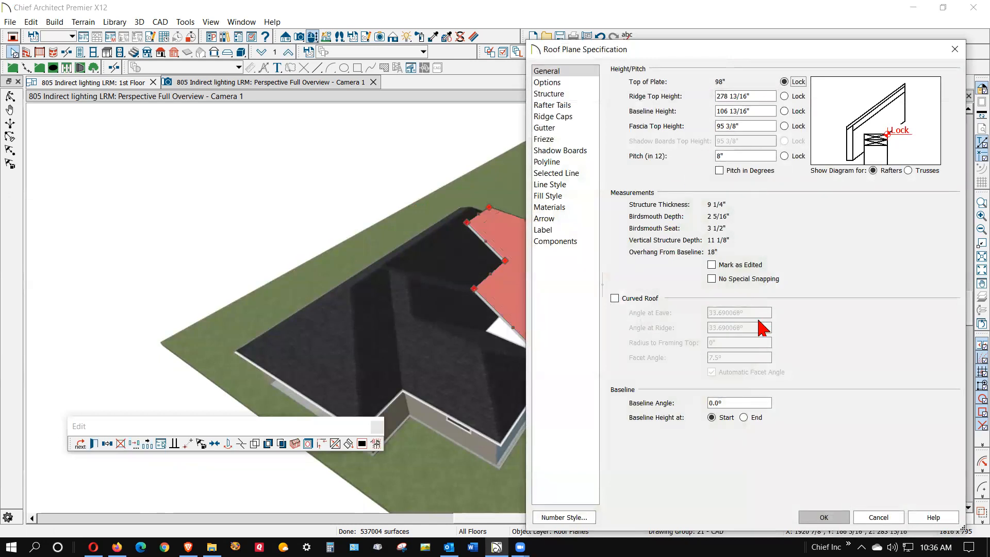
click(820, 516)
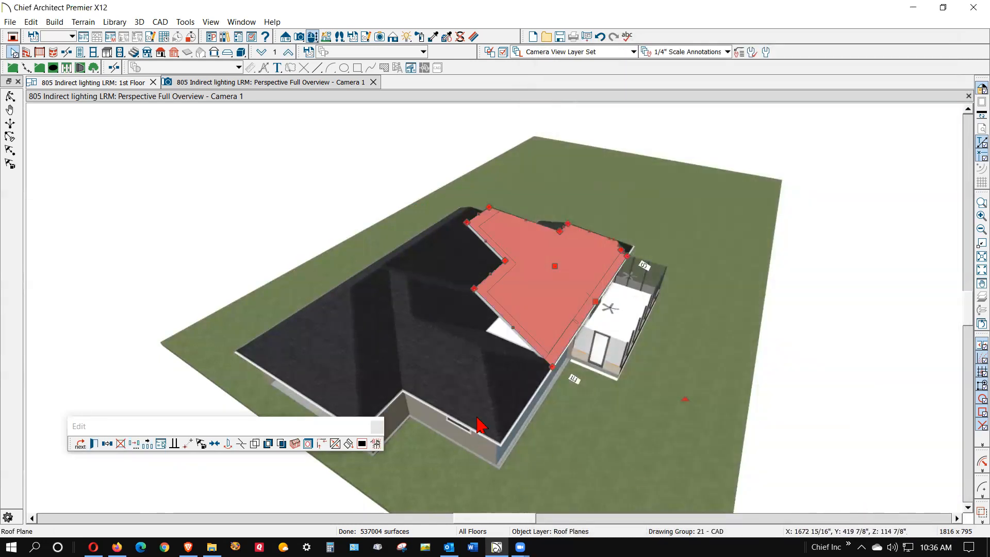
Check the height and pitch settings of the small triangular roof plane and examine the gaps between the roof planes.
click(509, 404)
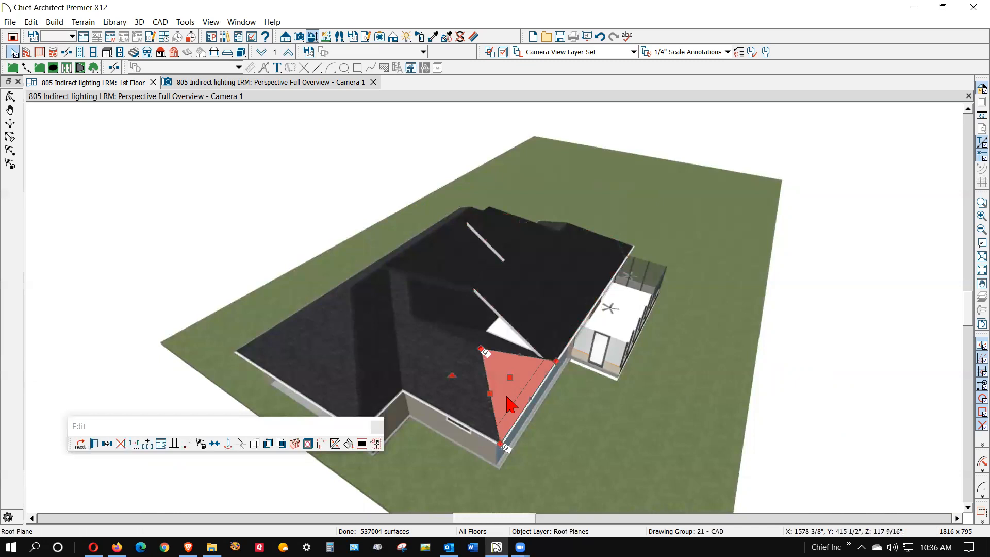
double_click(508, 402)
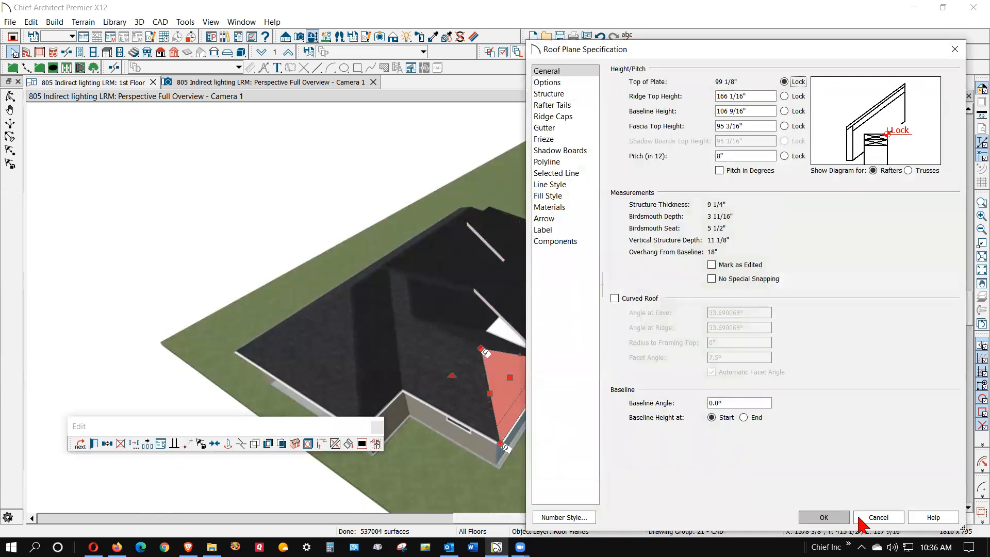
click(876, 517)
key(Escape)
scroll(505, 304, up, 5)
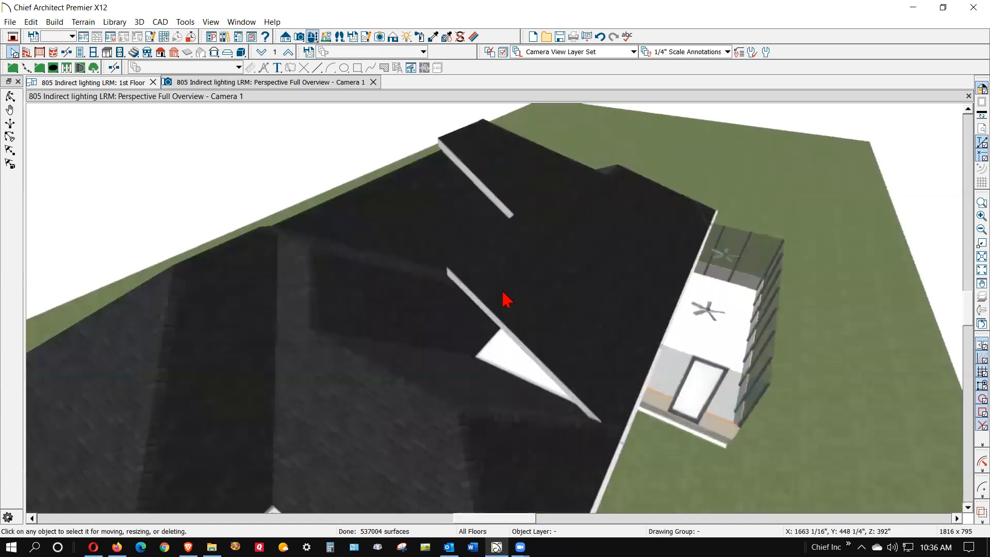
scroll(504, 297, up, 1)
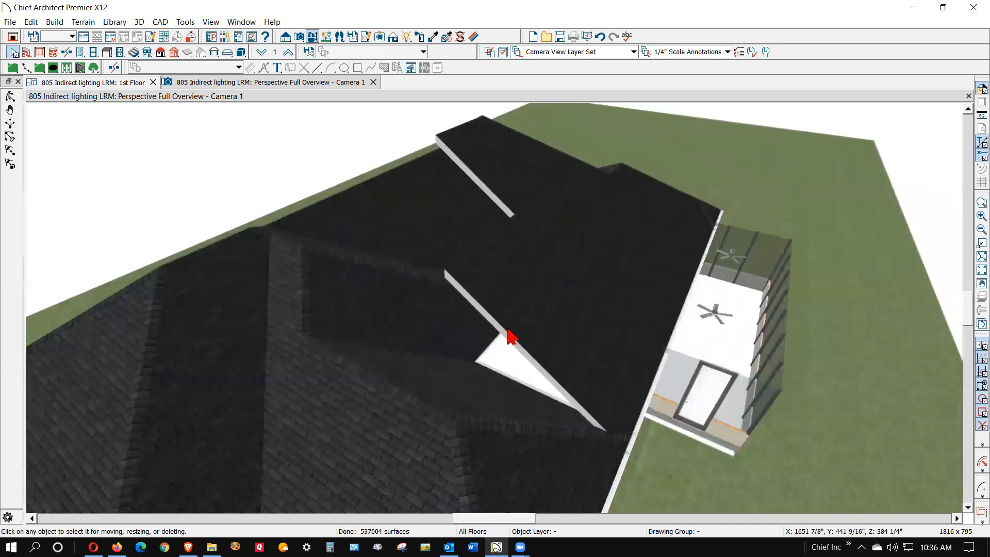
scroll(511, 337, down, 2)
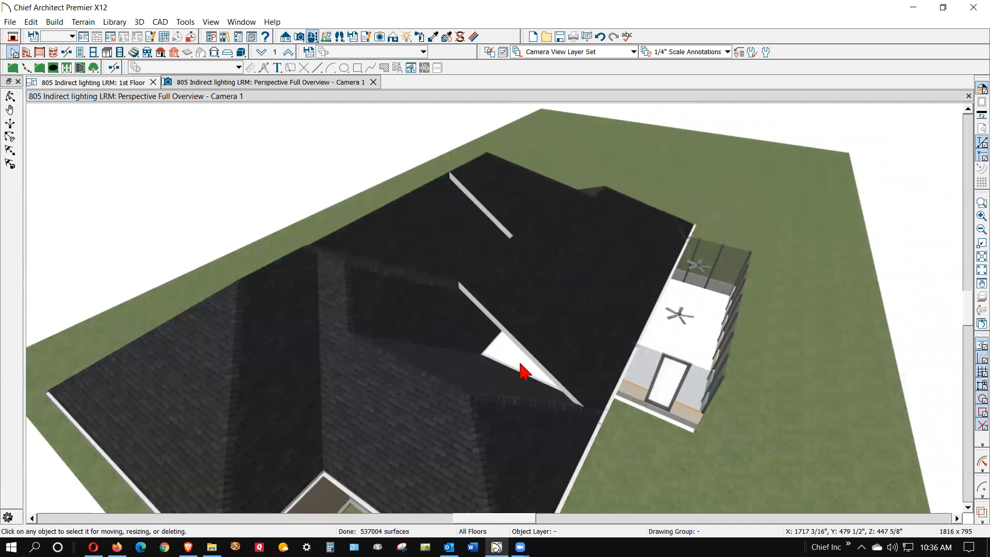
scroll(619, 376, down, 3)
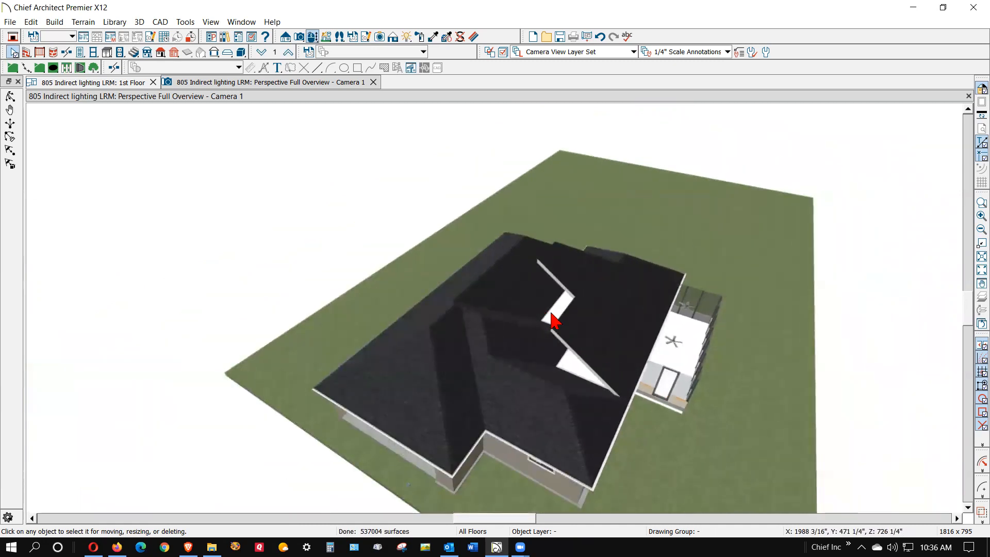
Return to the 1st Floor plan and review the patio's structure settings and materials in its room specification.
key(ctrl+Tab)
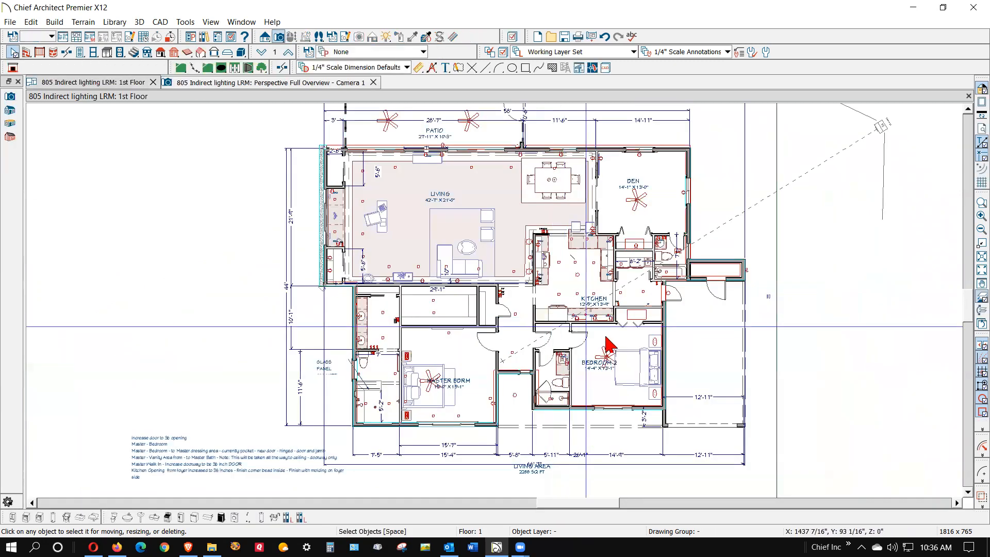
click(508, 217)
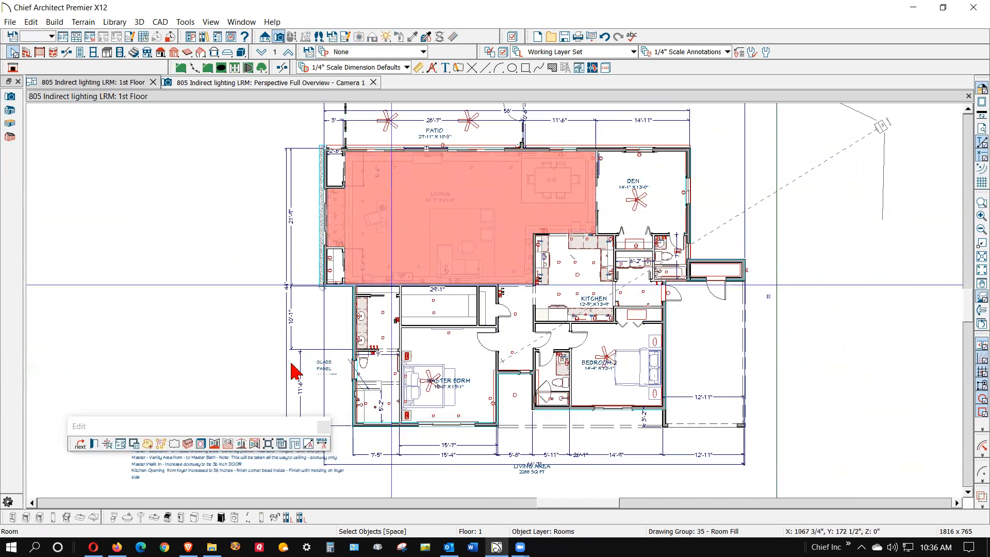
scroll(375, 402, down, 1)
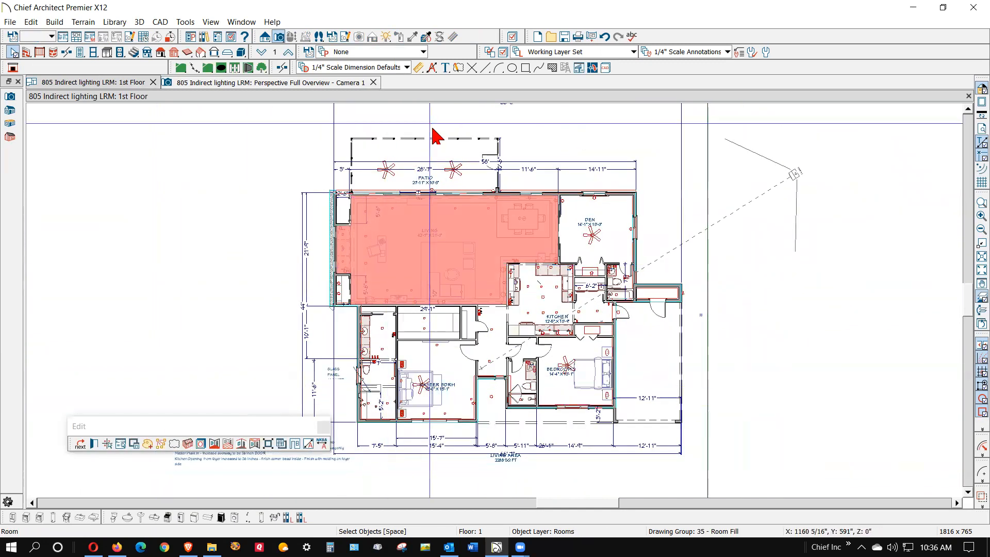
scroll(474, 175, up, 1)
click(480, 183)
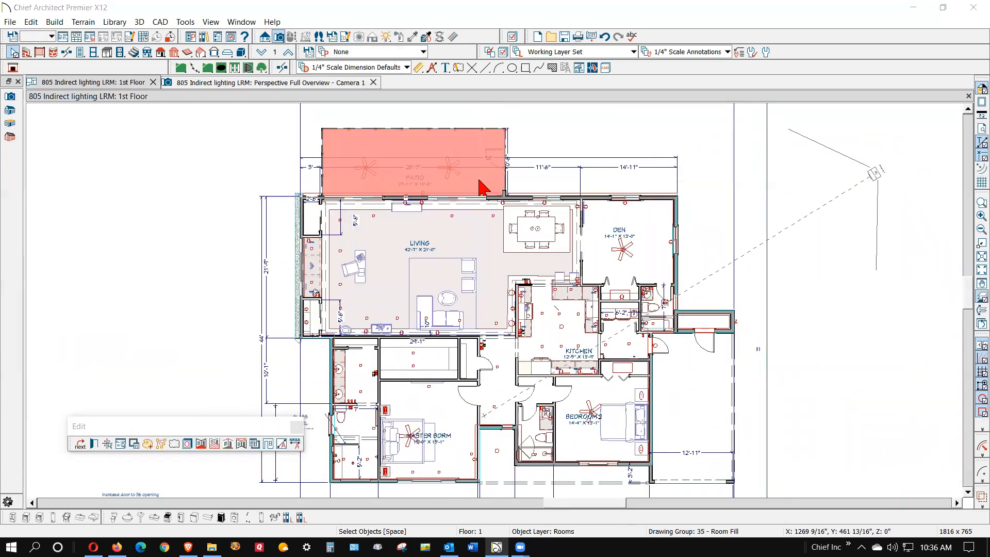
double_click(480, 184)
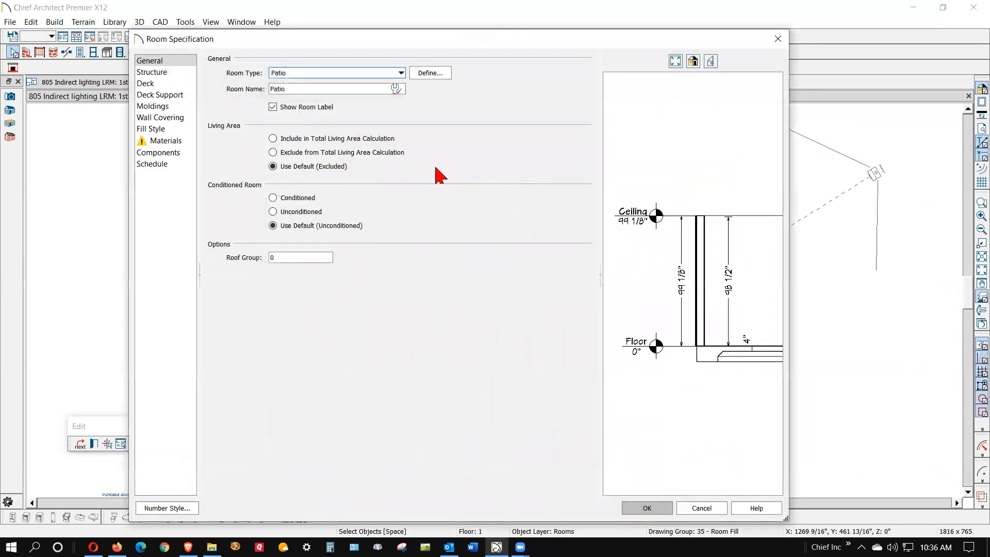
click(166, 72)
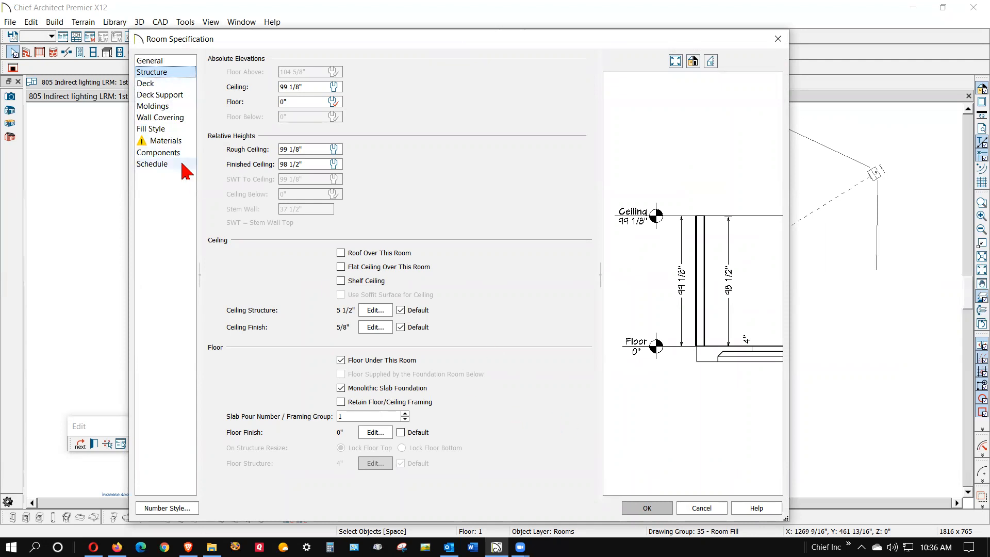
click(165, 145)
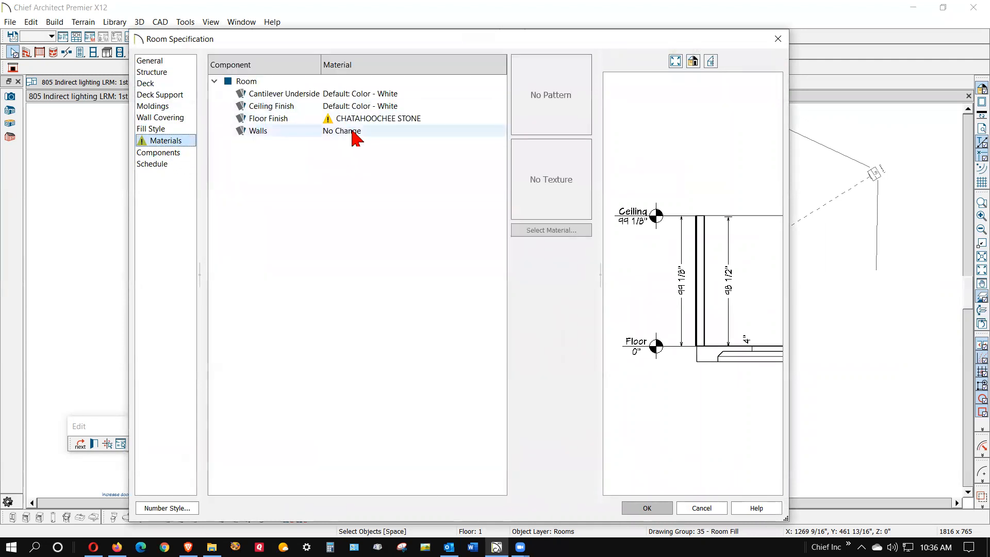
click(702, 508)
Recheck the patio's ceiling height and roof options in its structure settings, leaving them unedited.
scroll(484, 195, up, 2)
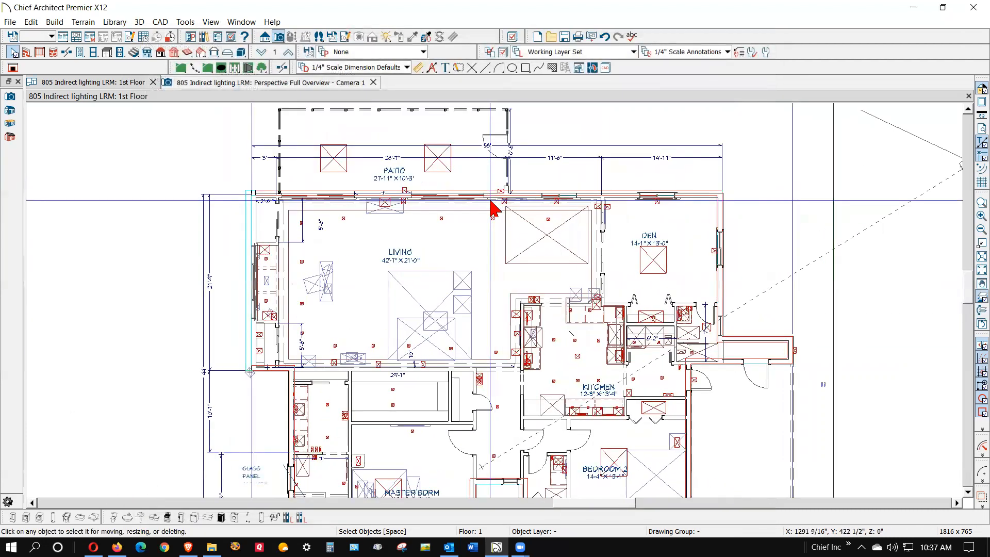
click(461, 176)
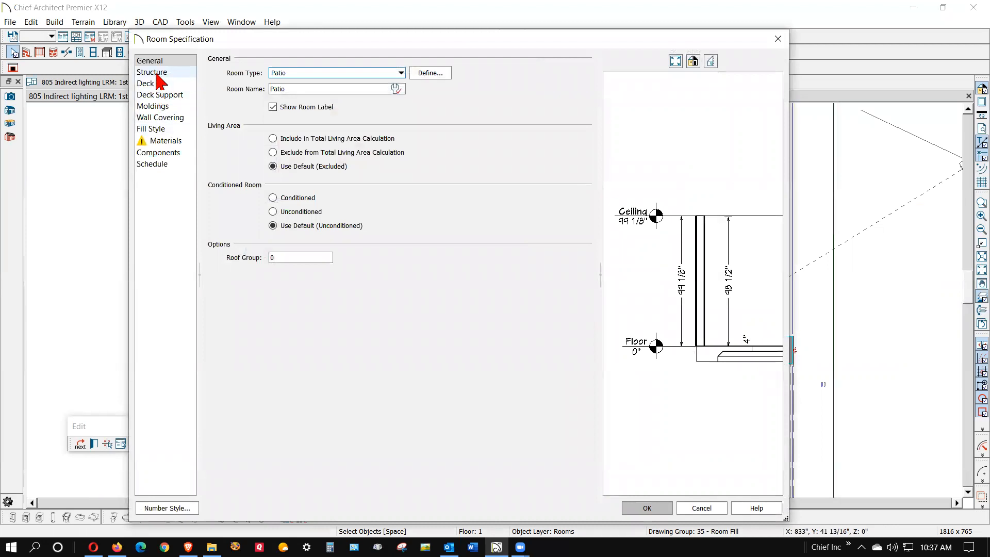
click(154, 73)
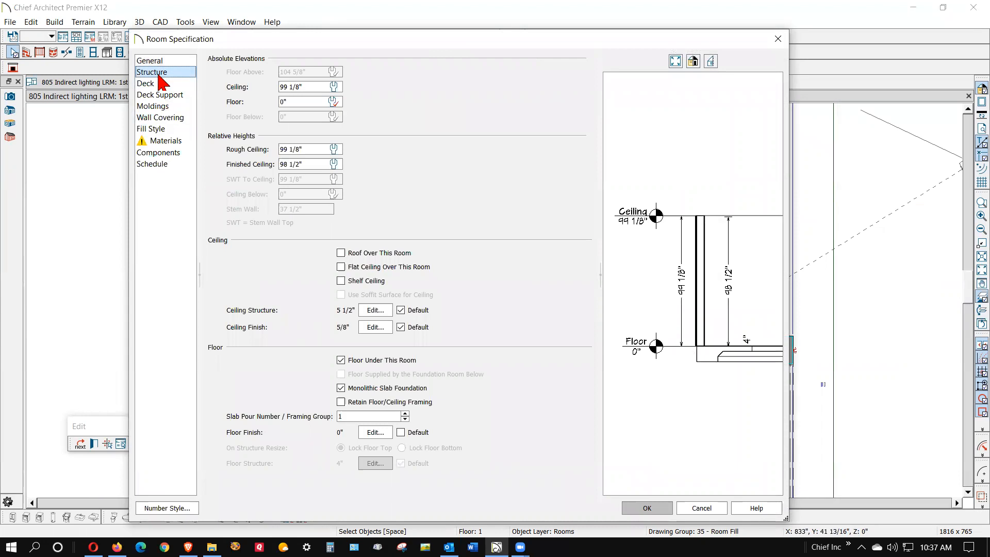
click(702, 509)
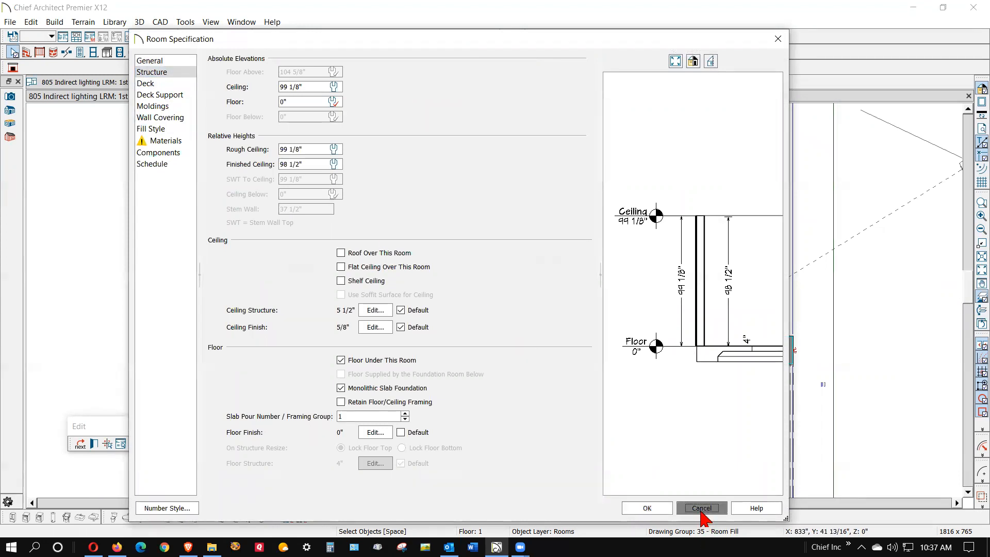
key(Escape)
scroll(569, 277, down, 3)
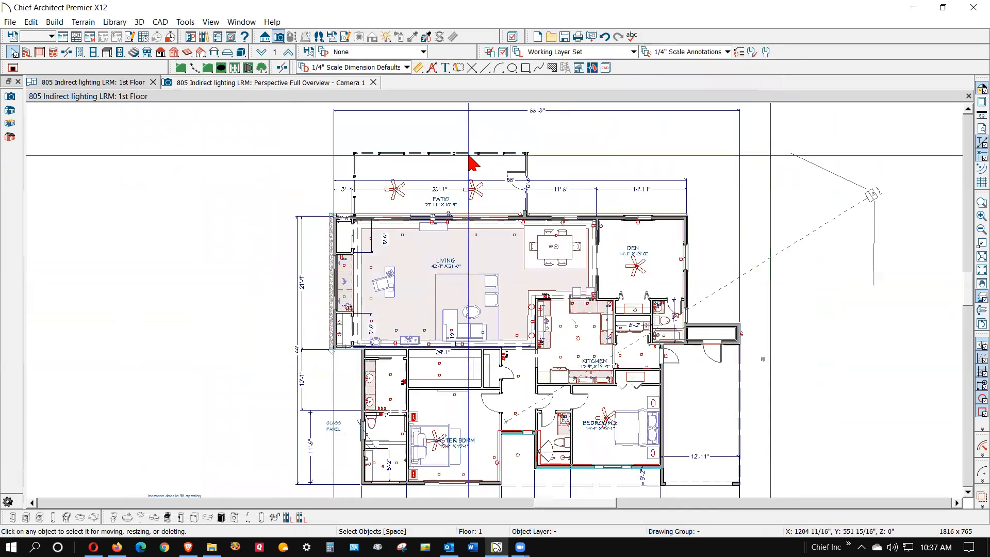
Check the roof options, pitch and overhang settings of the patio's outer wall, leaving them unedited.
click(469, 153)
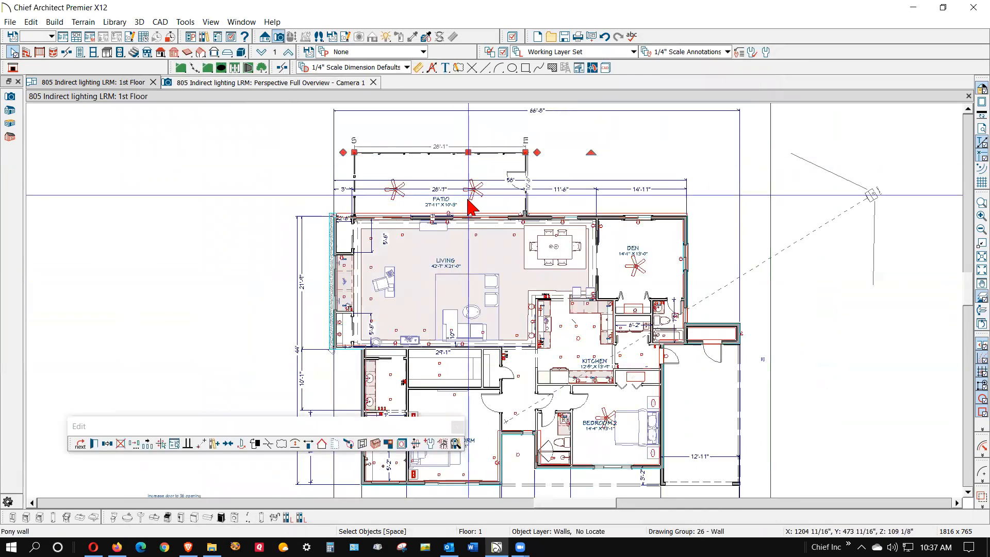
click(93, 443)
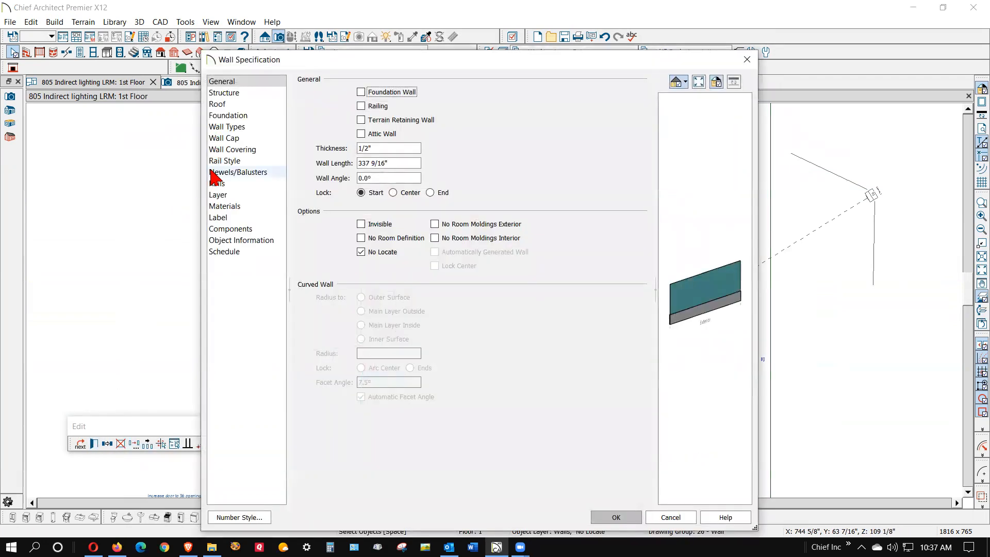
click(221, 104)
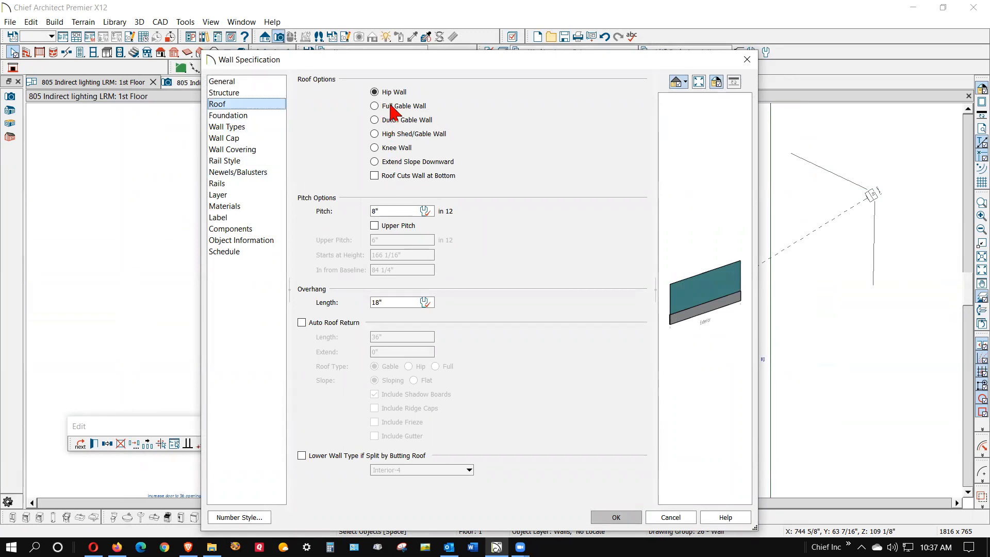
click(660, 517)
key(Escape)
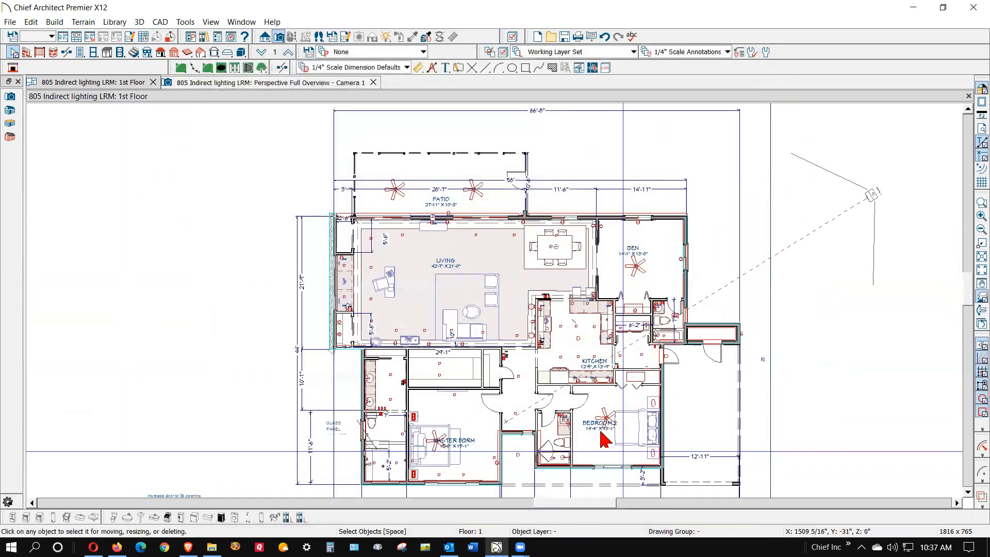
Delete the long raised roof plane facing away from the patio in the perspective overview, turning Auto Rebuild Roofs off.
key(ctrl+Tab)
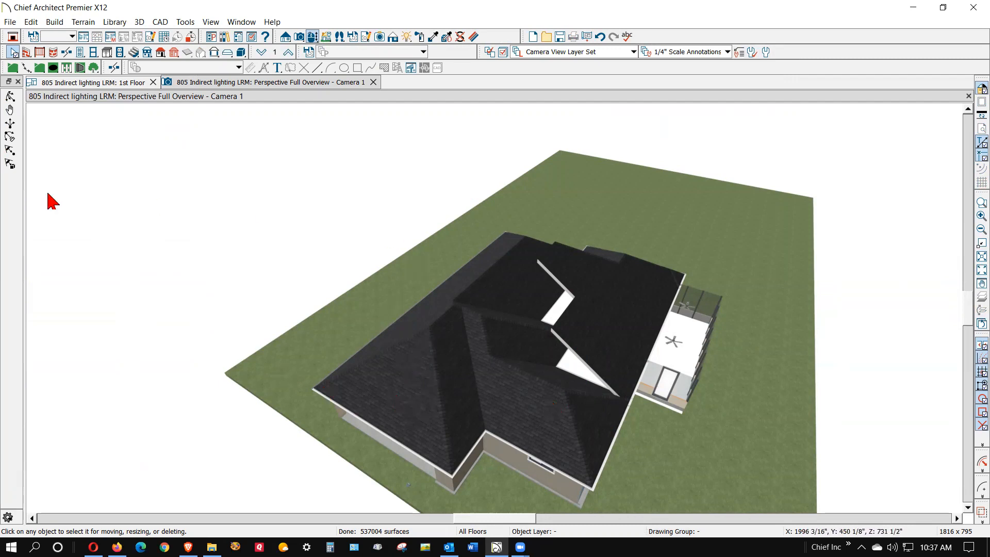
click(10, 97)
drag(260, 289, 397, 326)
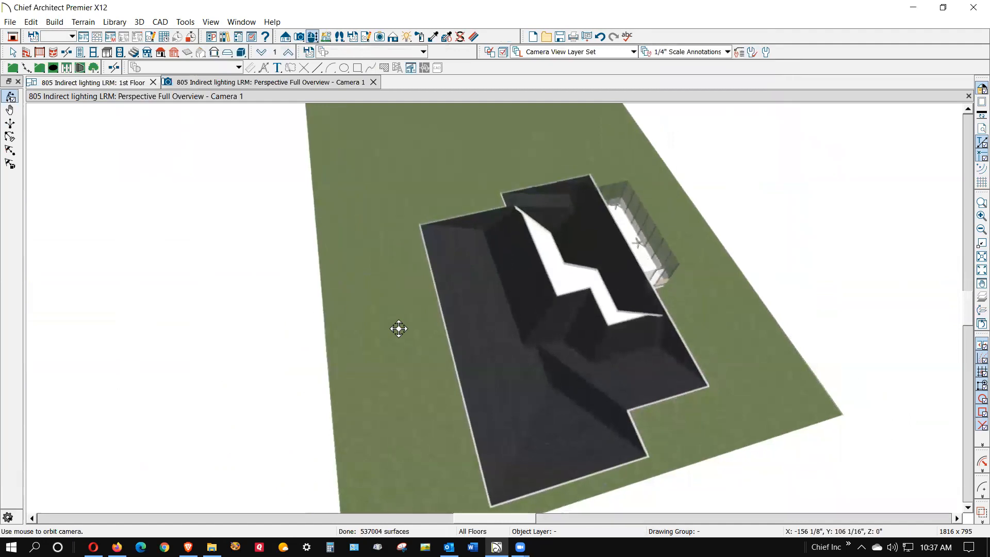
key(space)
click(530, 279)
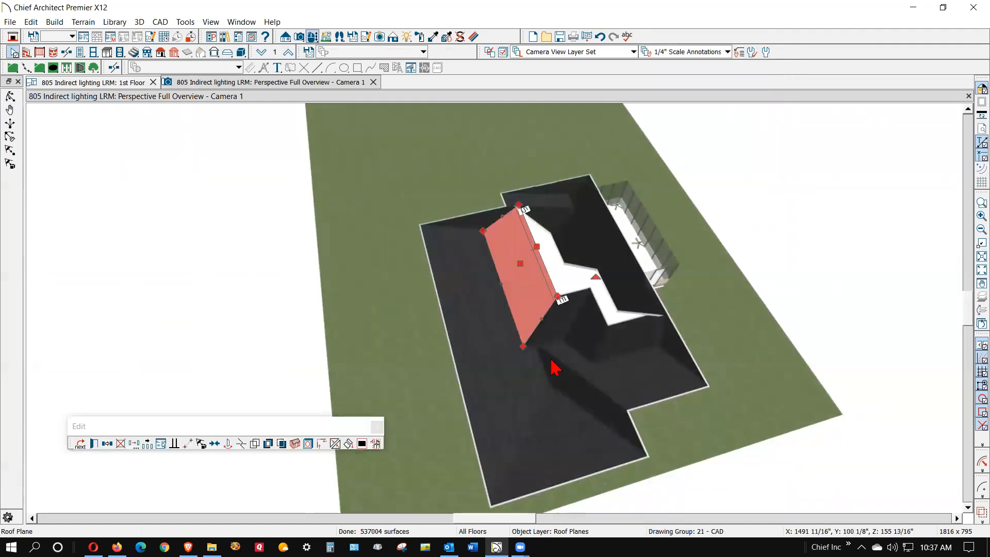
key(Delete)
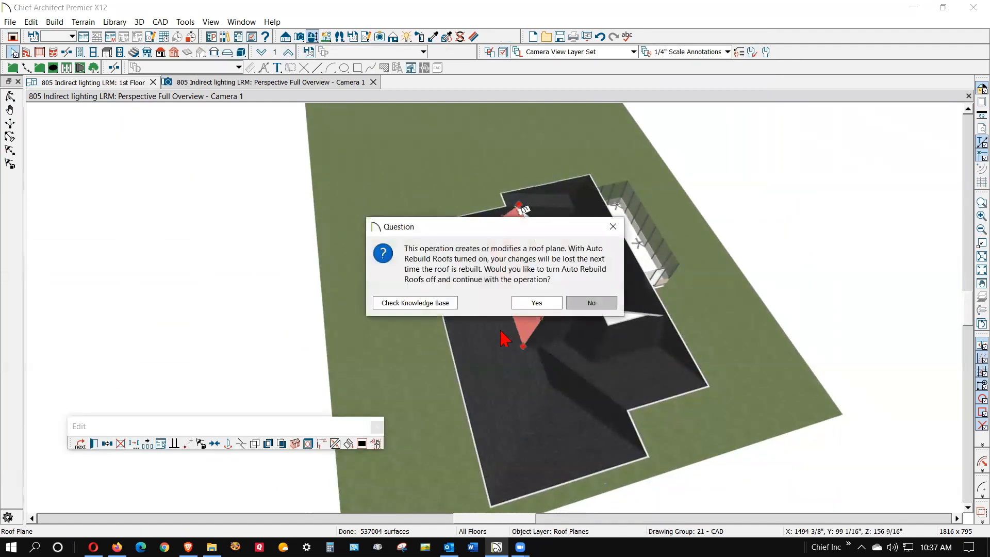
click(523, 306)
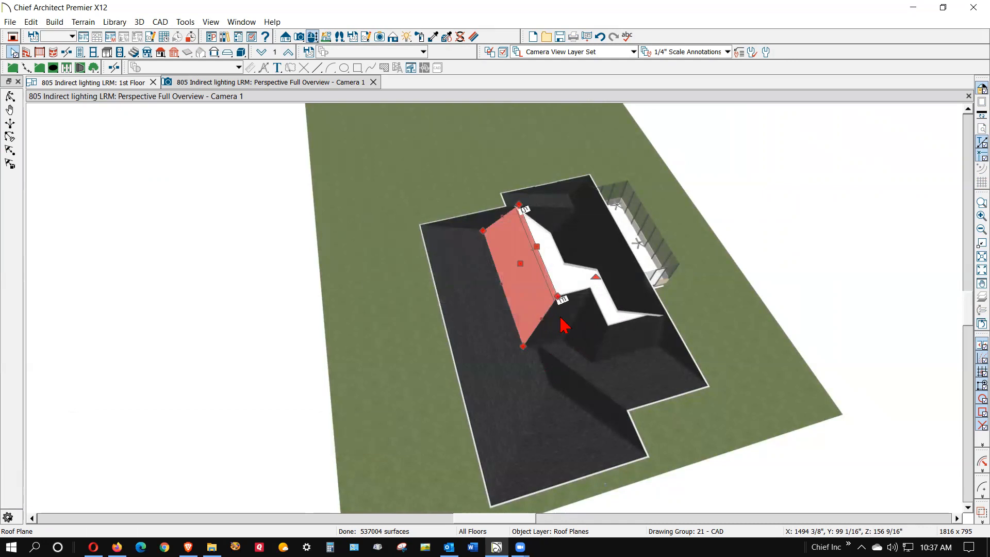
Delete the four leftover roof planes between the gap and the den end, including the small triangular one at the corner.
click(560, 317)
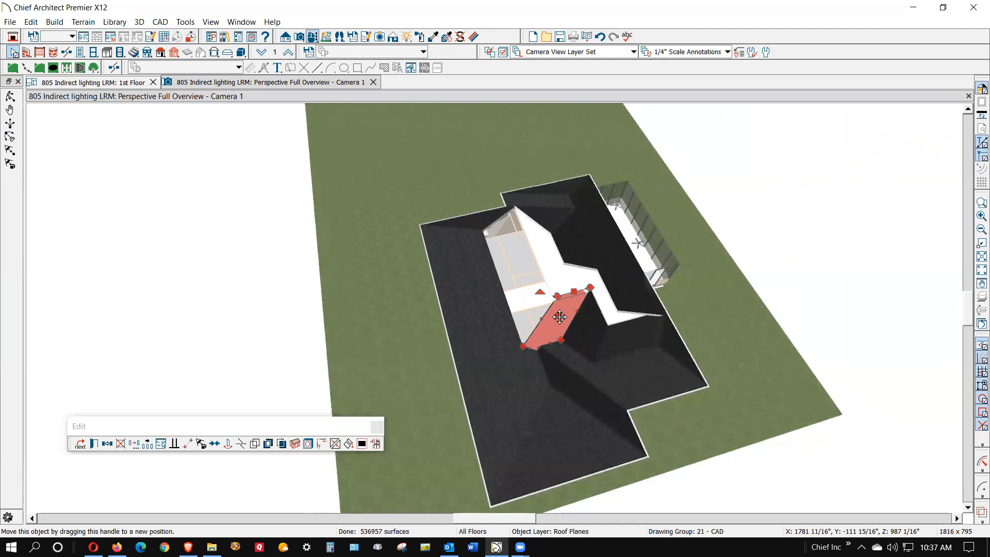
key(Delete)
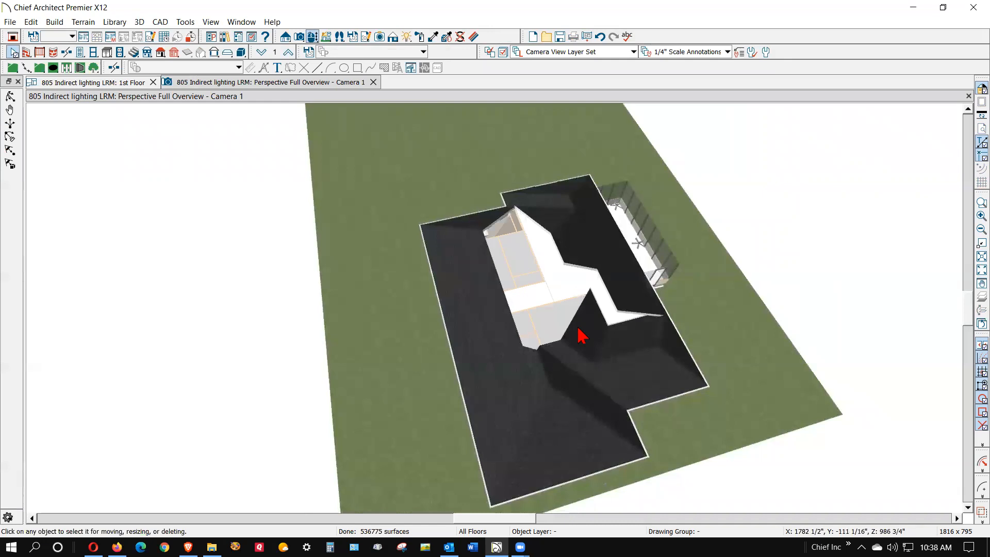
click(581, 336)
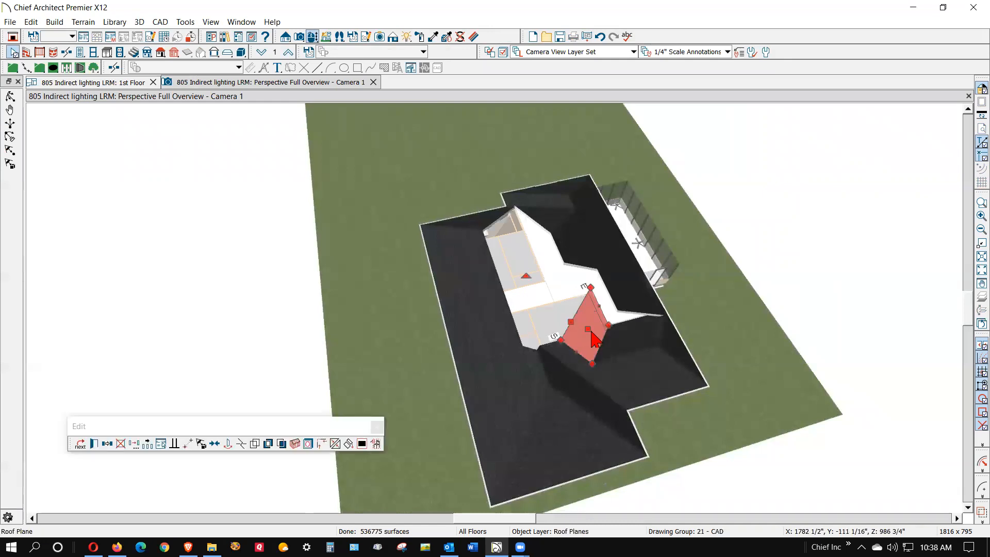
key(Delete)
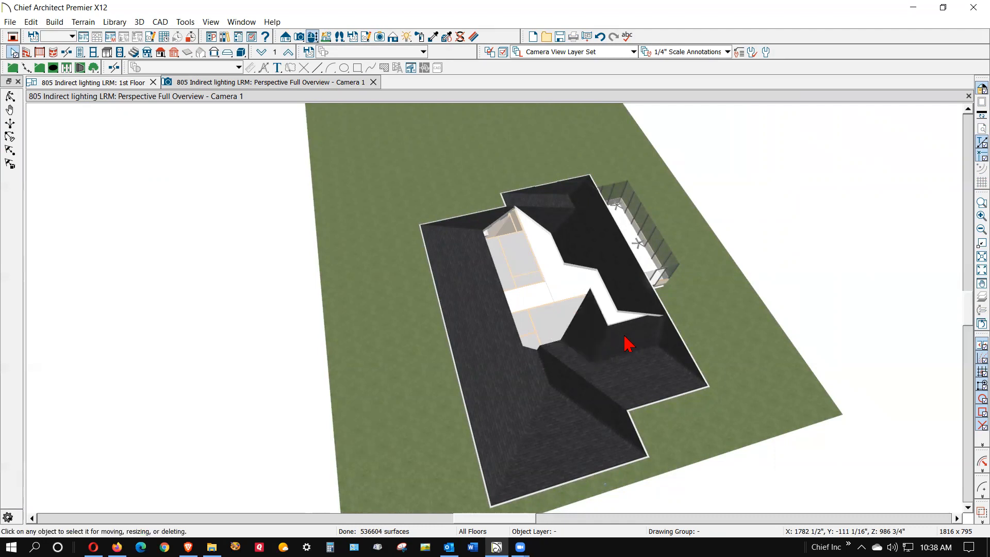
click(628, 345)
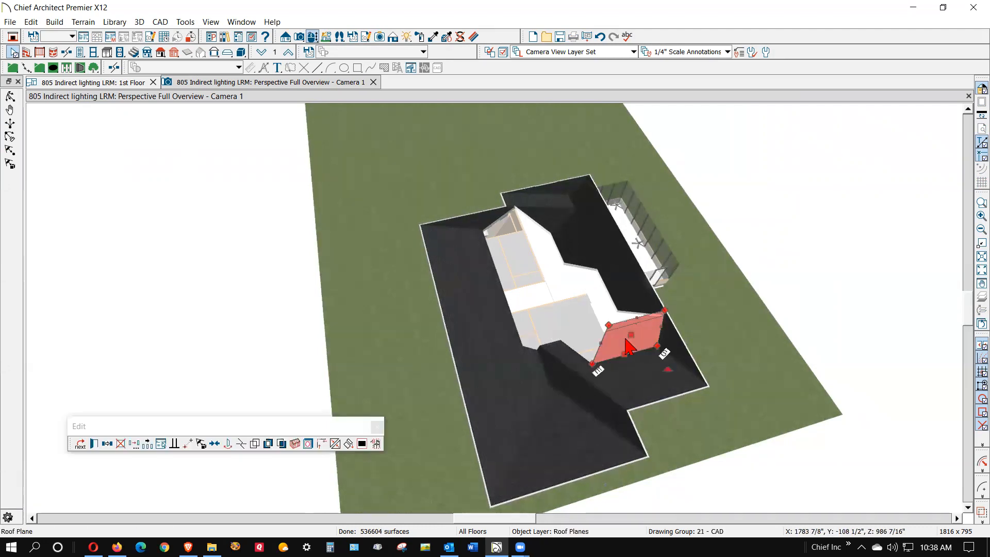
key(Delete)
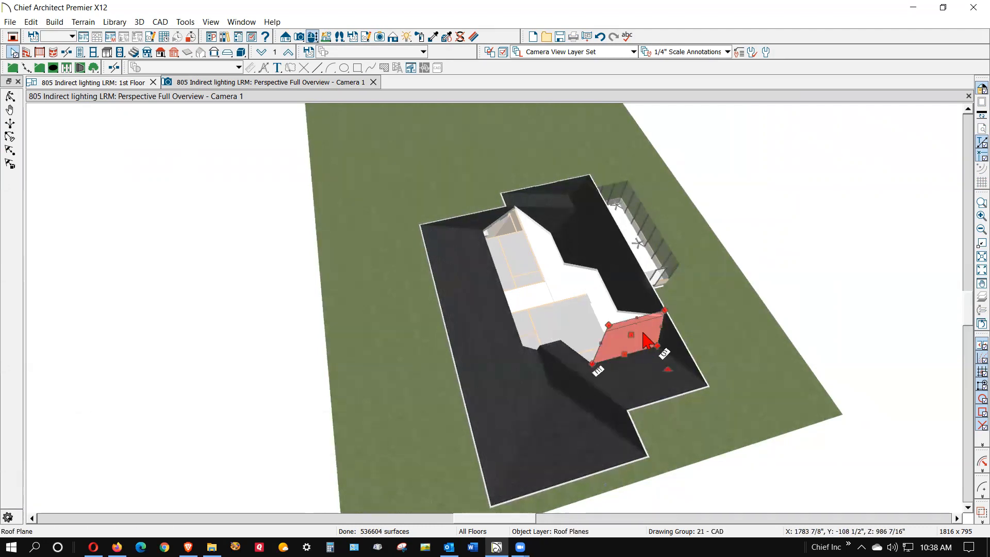
click(668, 346)
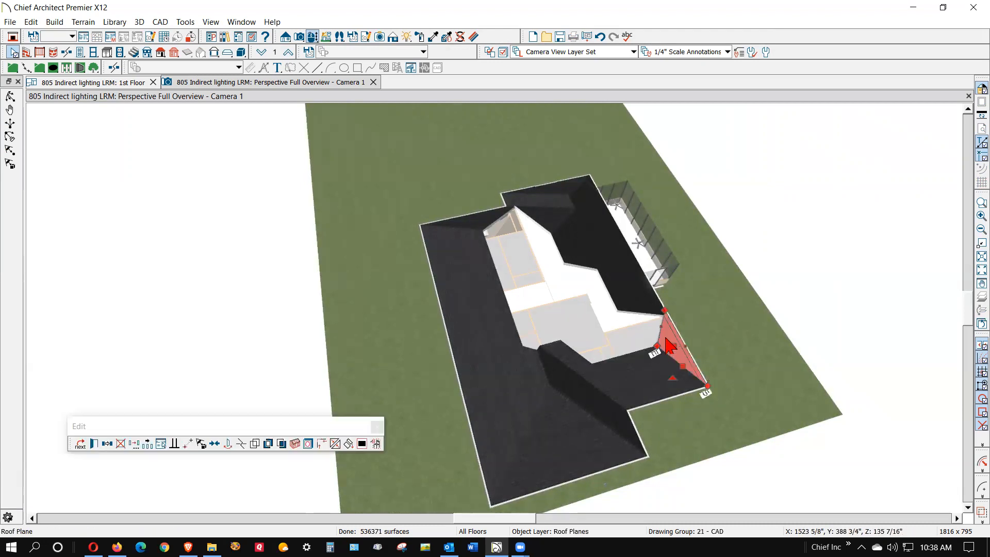
key(Delete)
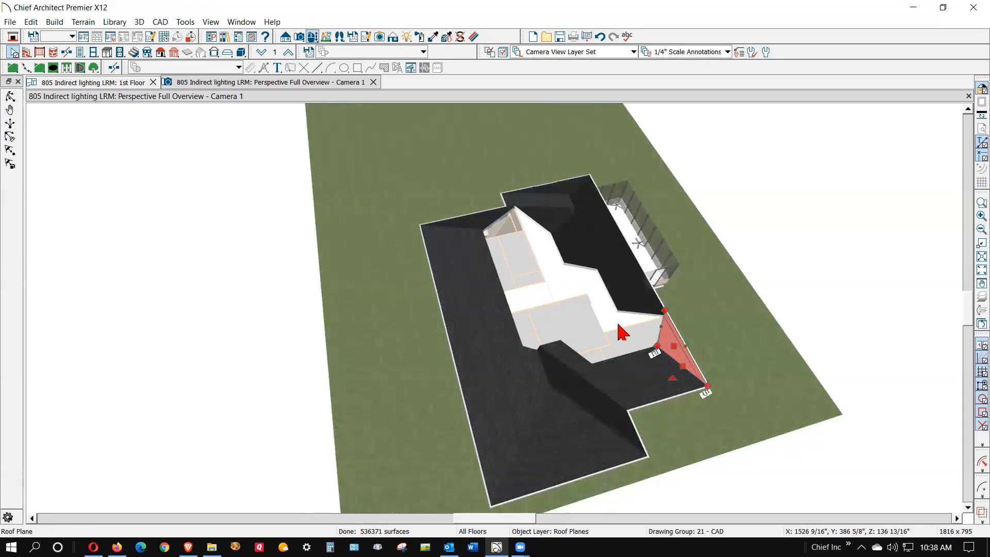
Join the patio-side roof plane to the den-end roof plane and straighten the jog in its upper edge.
click(646, 319)
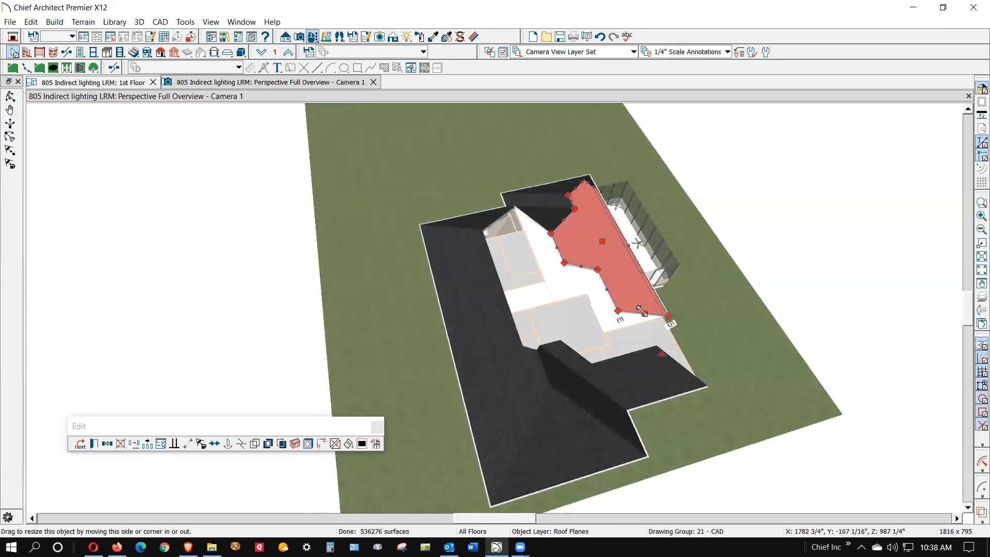
click(335, 443)
click(675, 366)
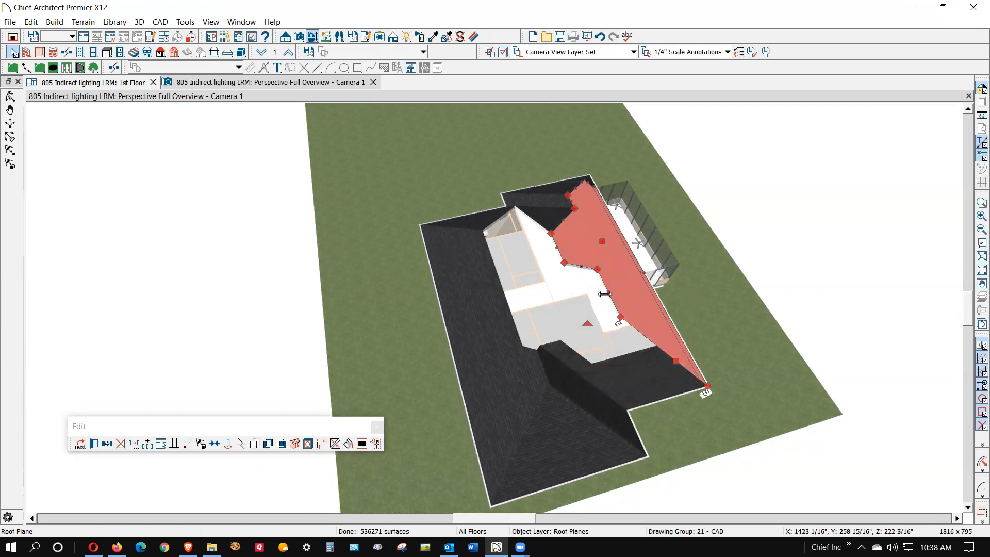
drag(611, 292, 562, 262)
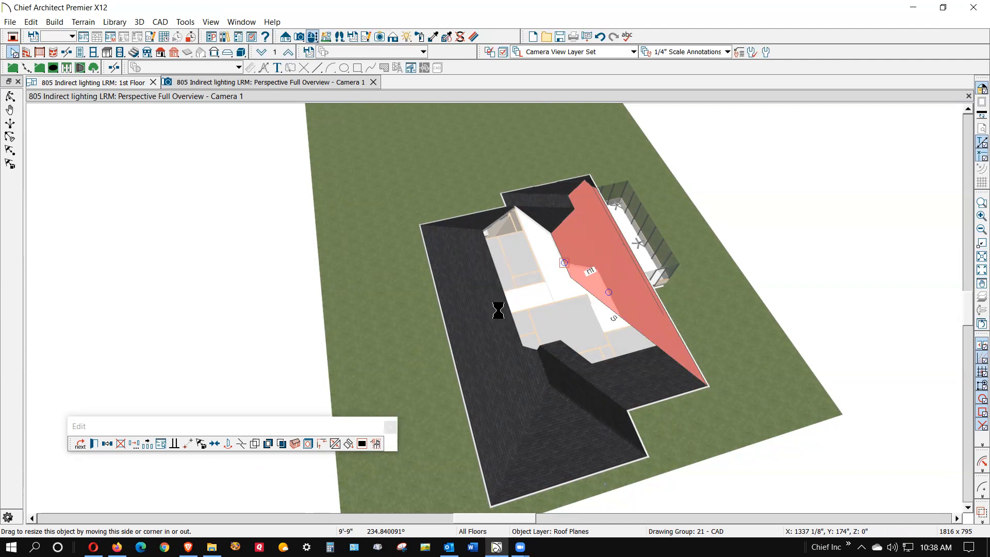
Try to join the long roof plane opposite the patio to the patio-side roof plane.
right_click(502, 319)
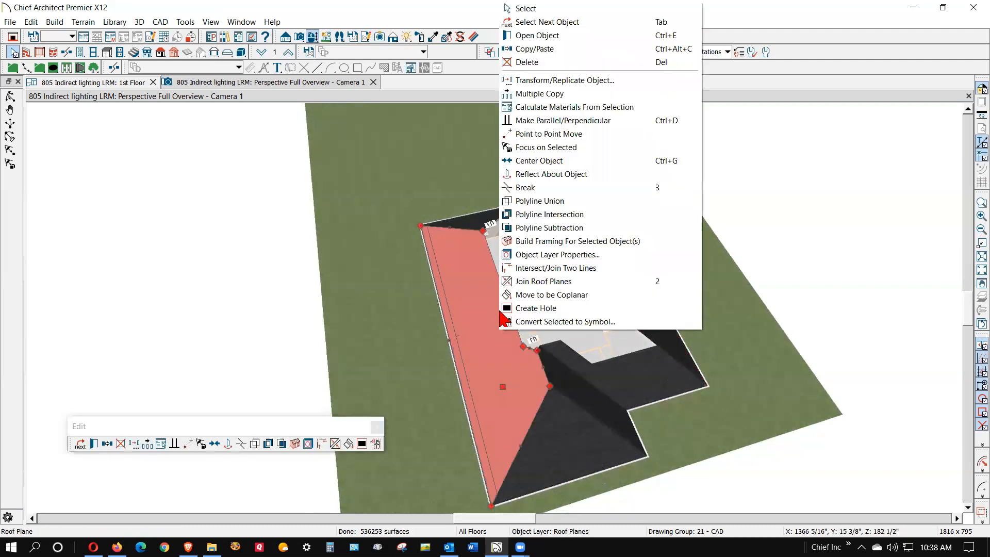
click(531, 282)
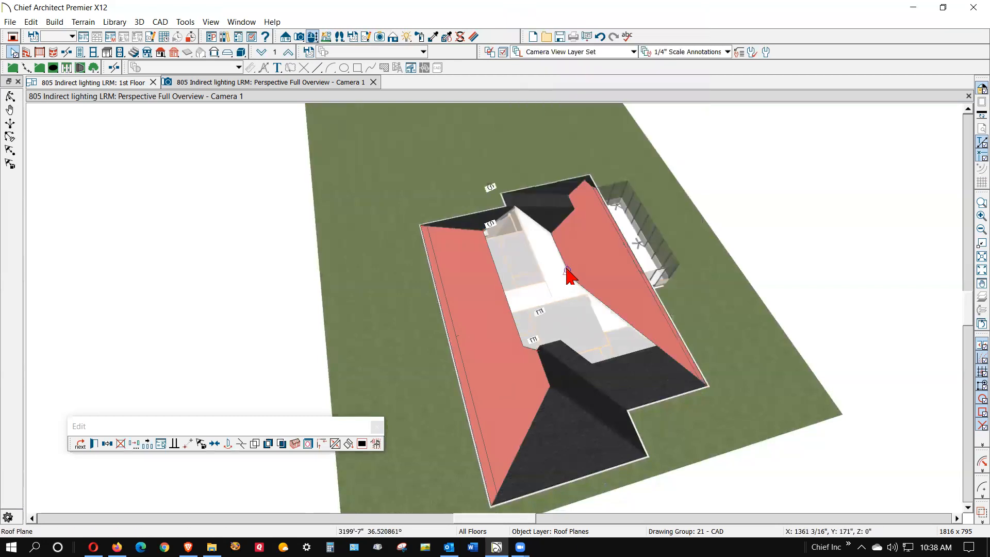
click(541, 336)
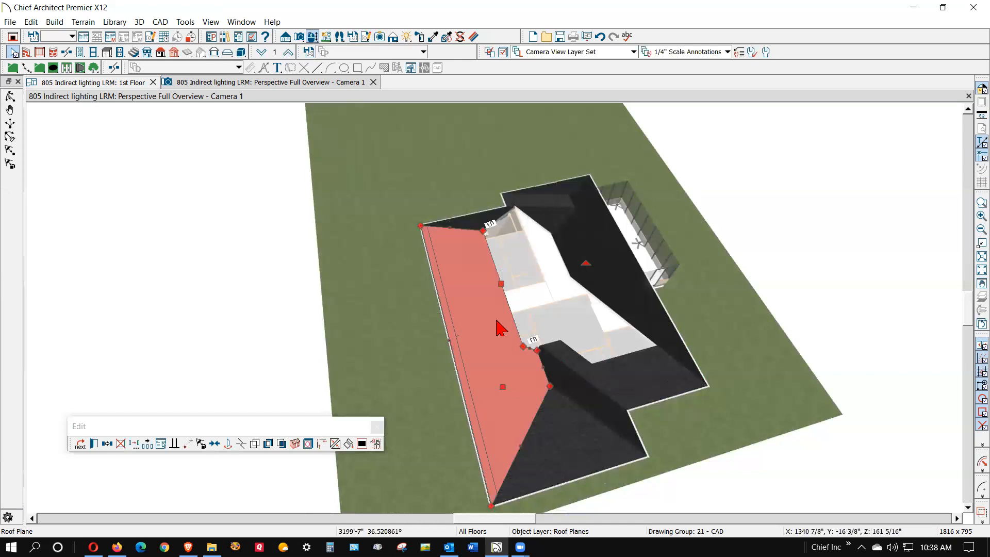
Remove the jogs from the long roof plane's upper edge and join it to the patio-side roof plane along a ridge.
drag(522, 345, 534, 352)
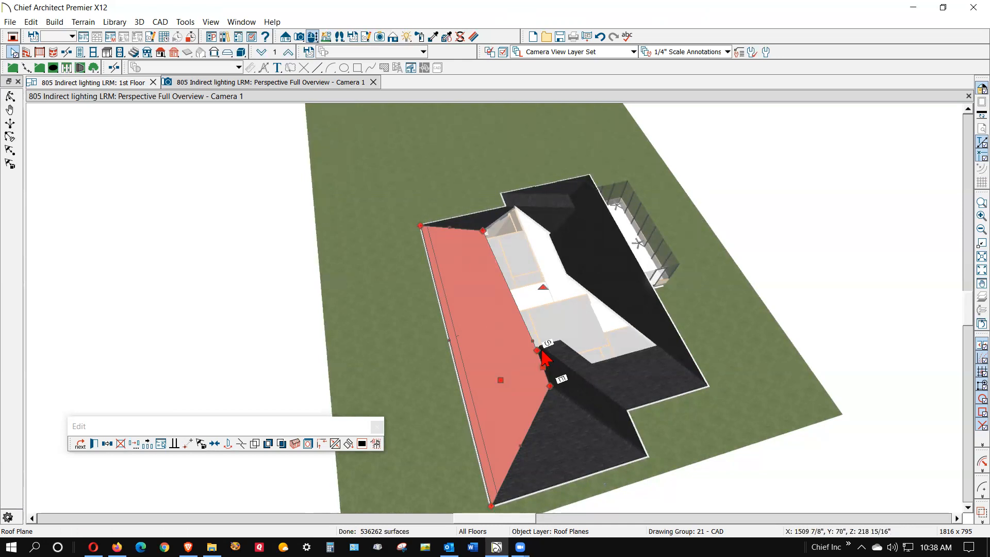
drag(550, 385, 549, 388)
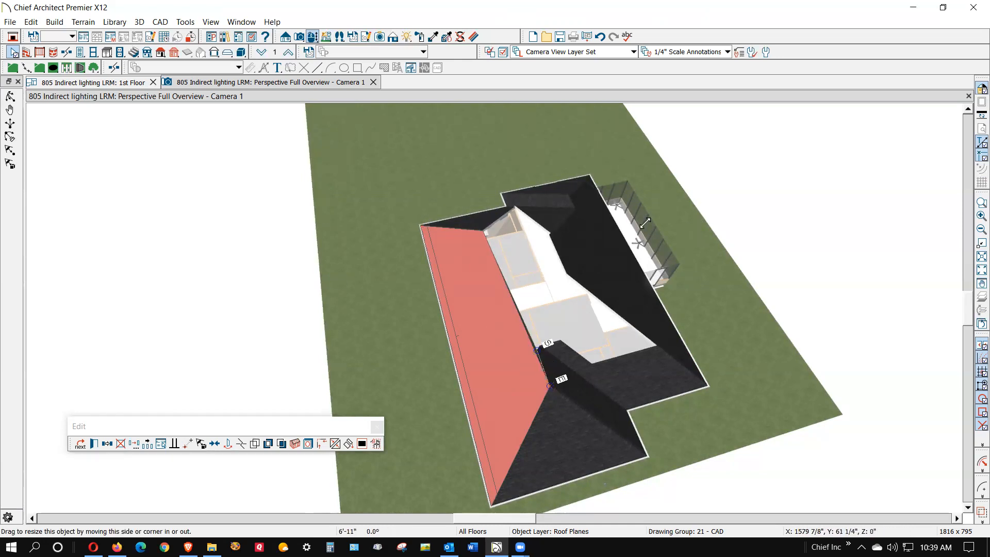
drag(507, 294, 507, 293)
right_click(507, 293)
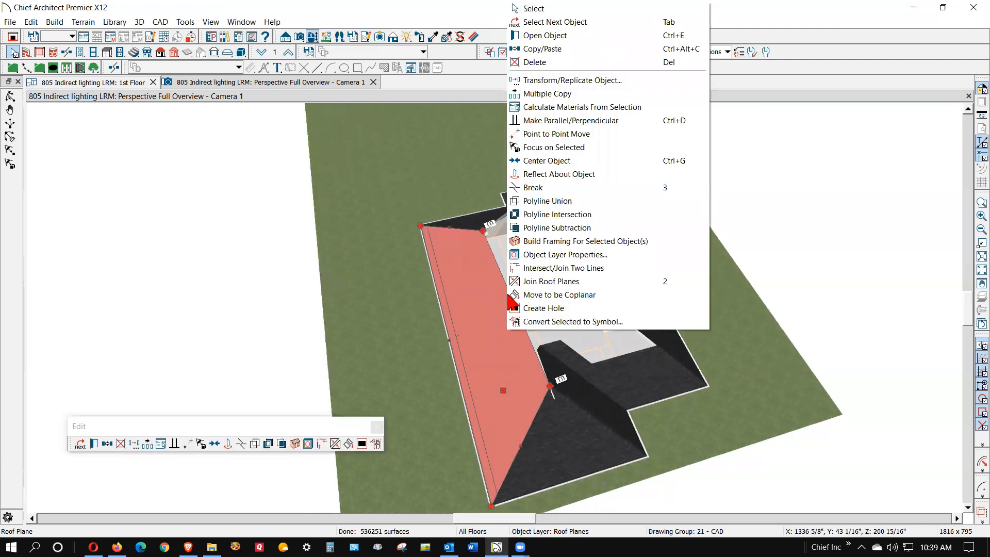
click(535, 281)
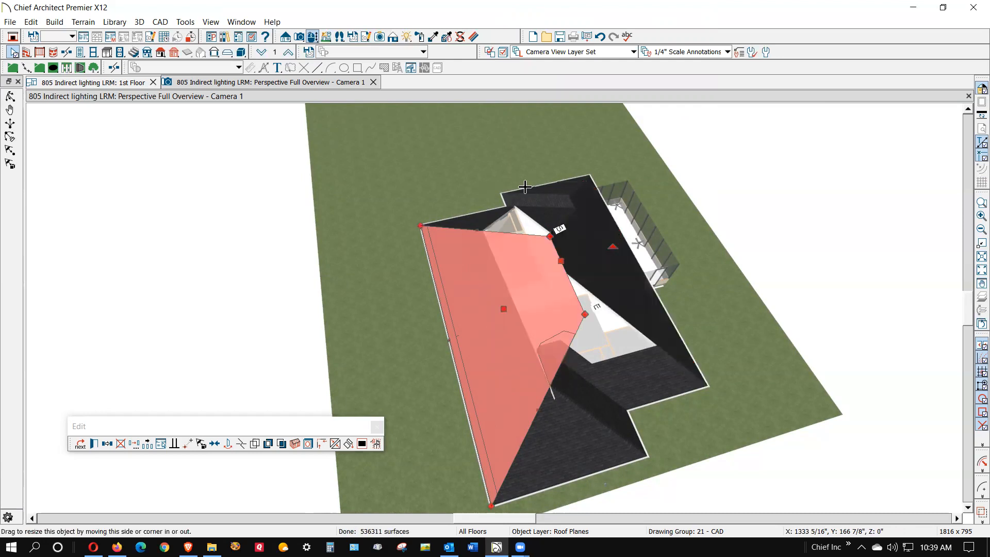
click(634, 357)
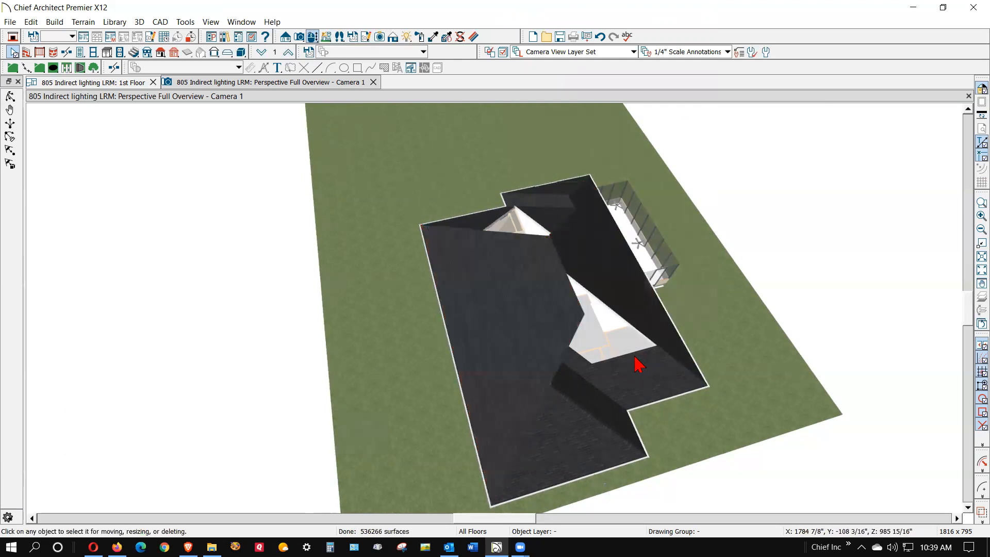
Straighten the upper edge of the den-end roof plane and join it to the long roof plane opposite the patio.
click(631, 353)
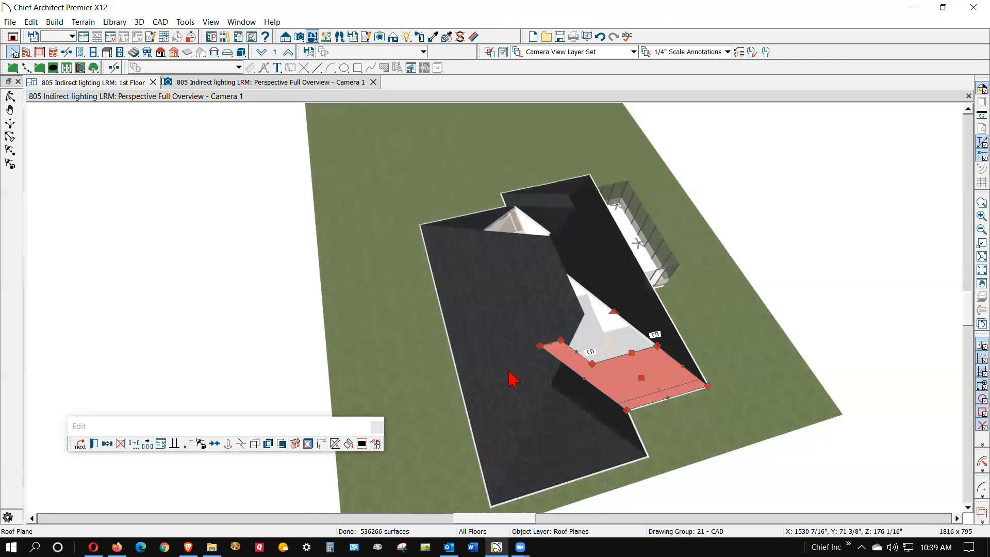
drag(548, 343, 593, 362)
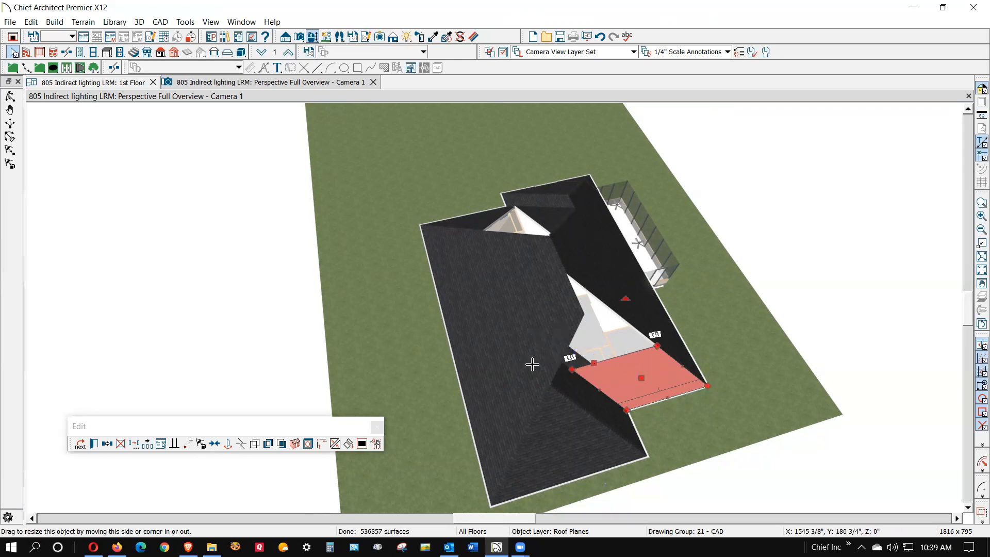
key(Escape)
click(615, 367)
click(335, 443)
click(567, 341)
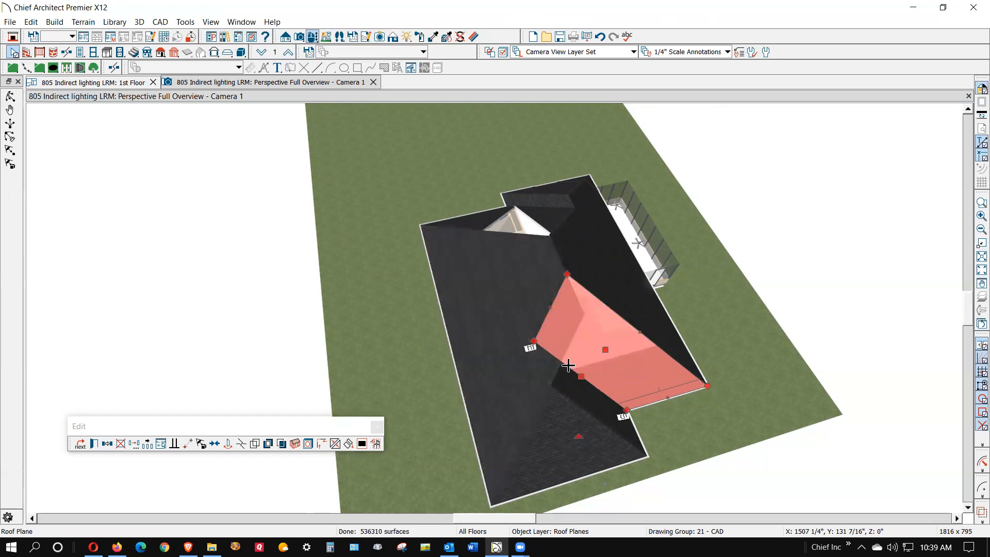
key(Escape)
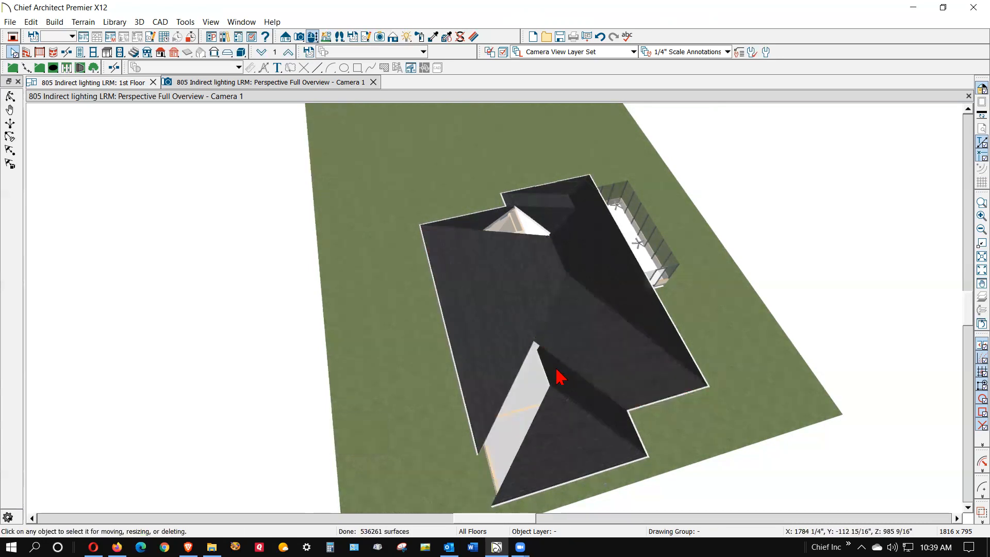
Extend both upper corners of the projecting wing's side roof plane to meet the long roof plane's edge at the den-end valley.
click(508, 388)
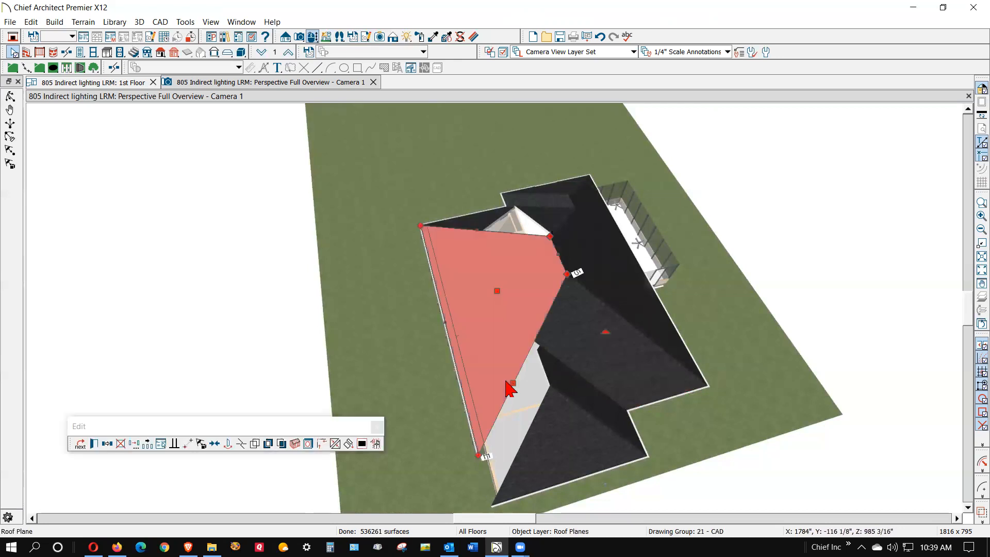
scroll(516, 375, up, 3)
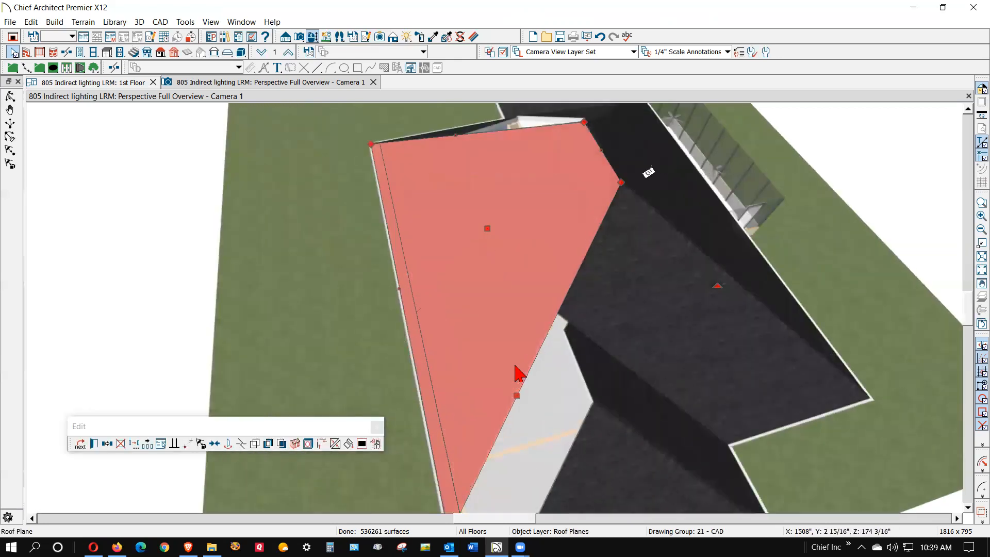
click(593, 355)
scroll(569, 320, up, 4)
scroll(568, 327, down, 2)
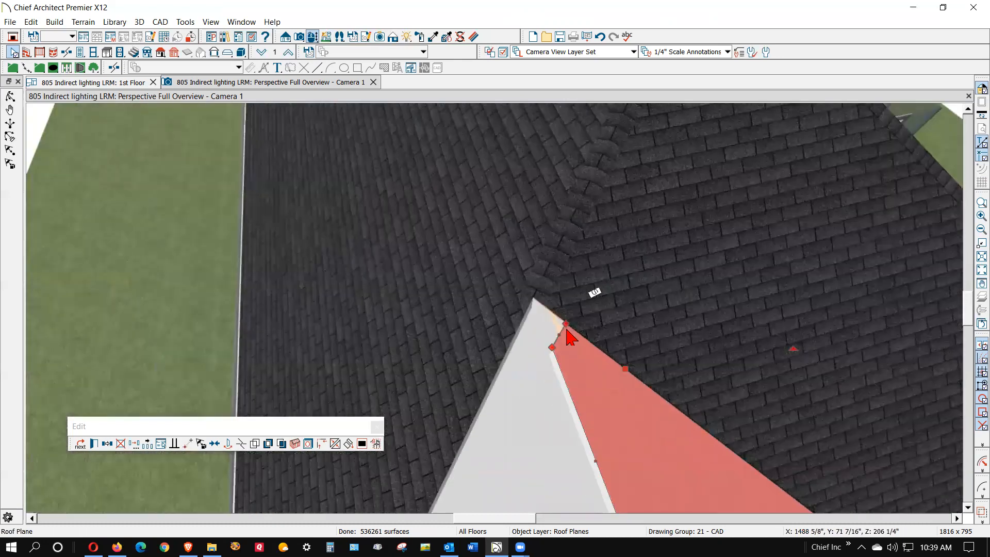
drag(565, 323, 533, 298)
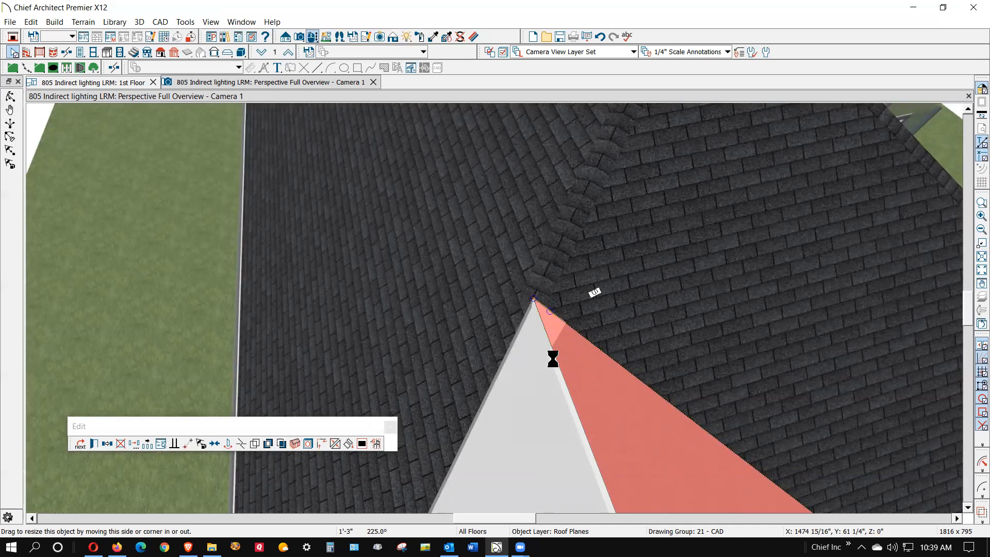
drag(536, 307, 532, 302)
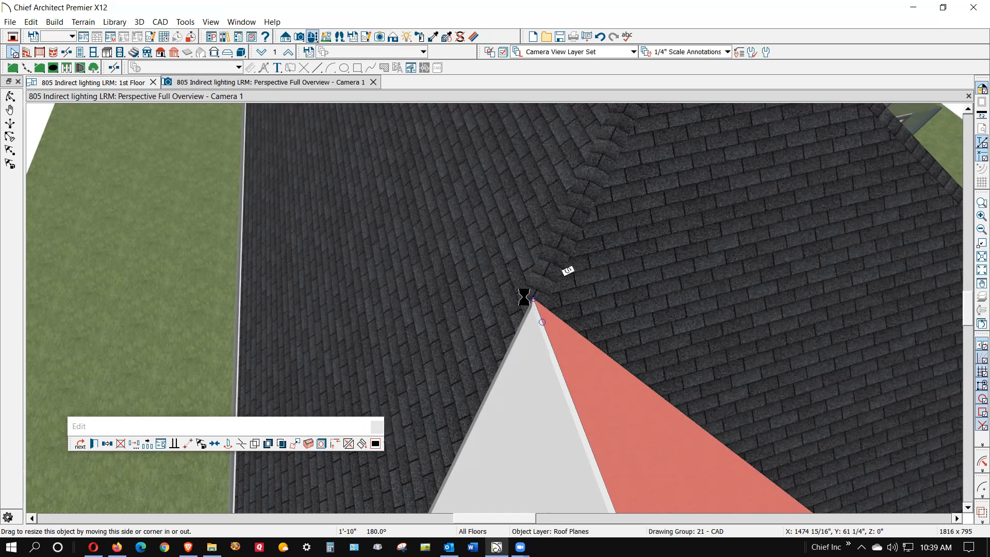
key(Escape)
scroll(516, 309, down, 4)
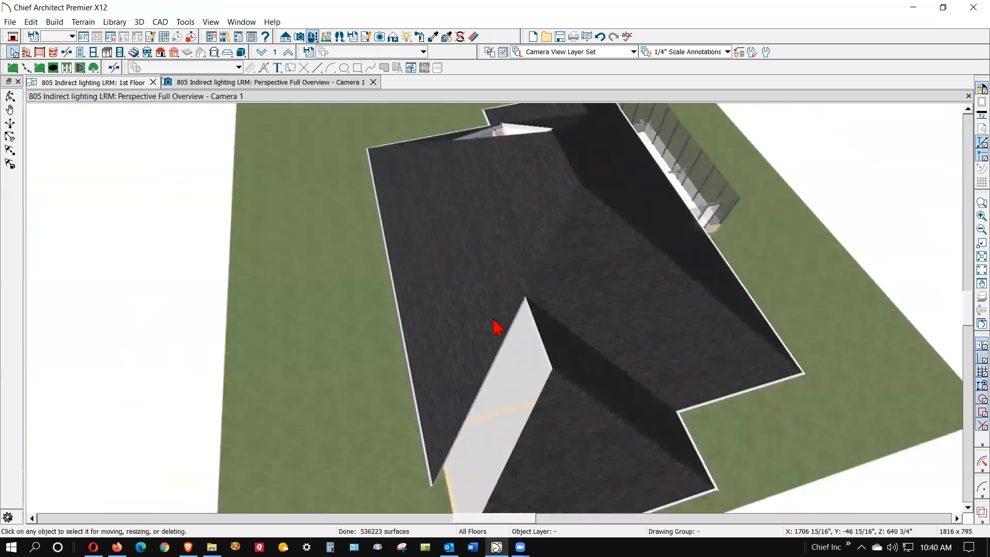
Add two break points along the long roof plane's open edge and stretch it to the peak of the projecting wing's end roof plane.
click(495, 325)
click(240, 443)
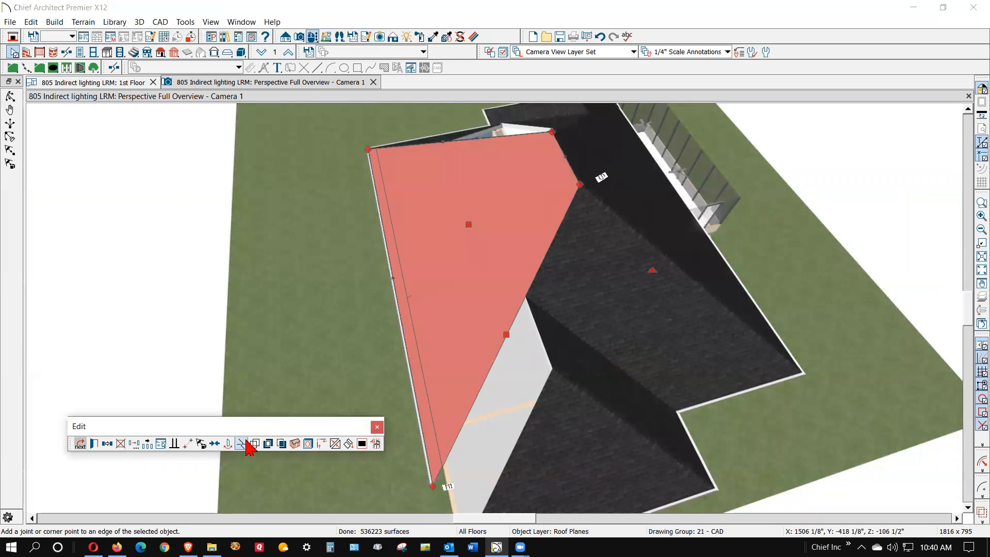
click(524, 297)
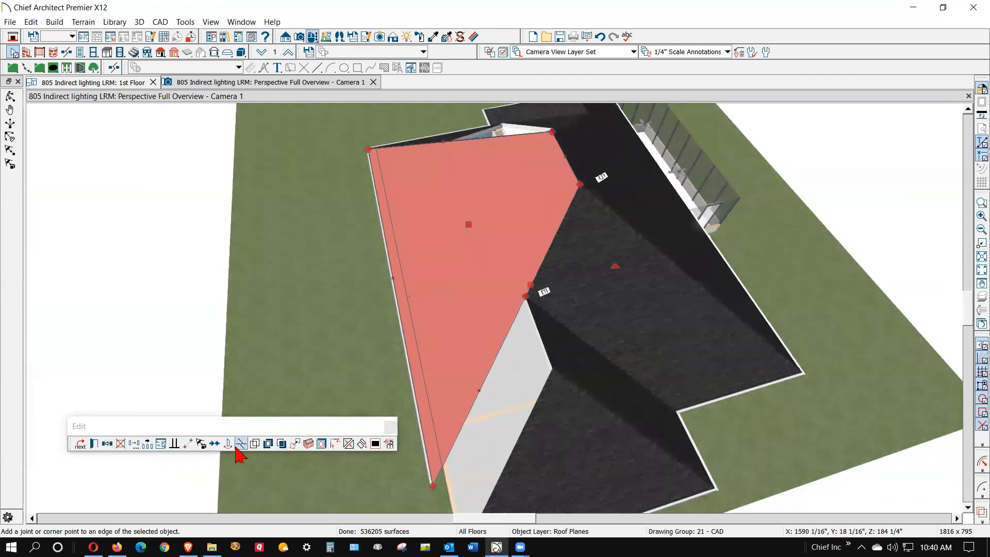
click(241, 443)
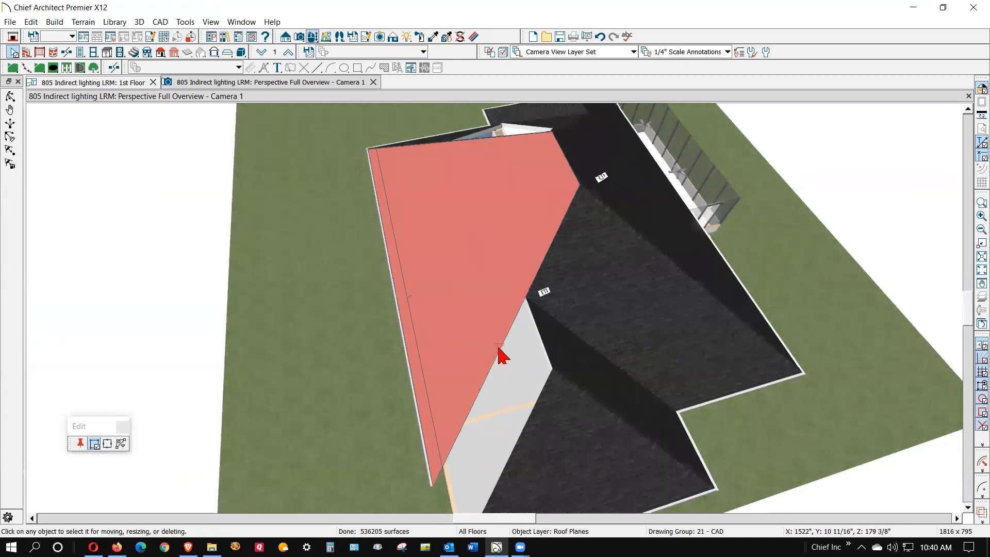
click(498, 347)
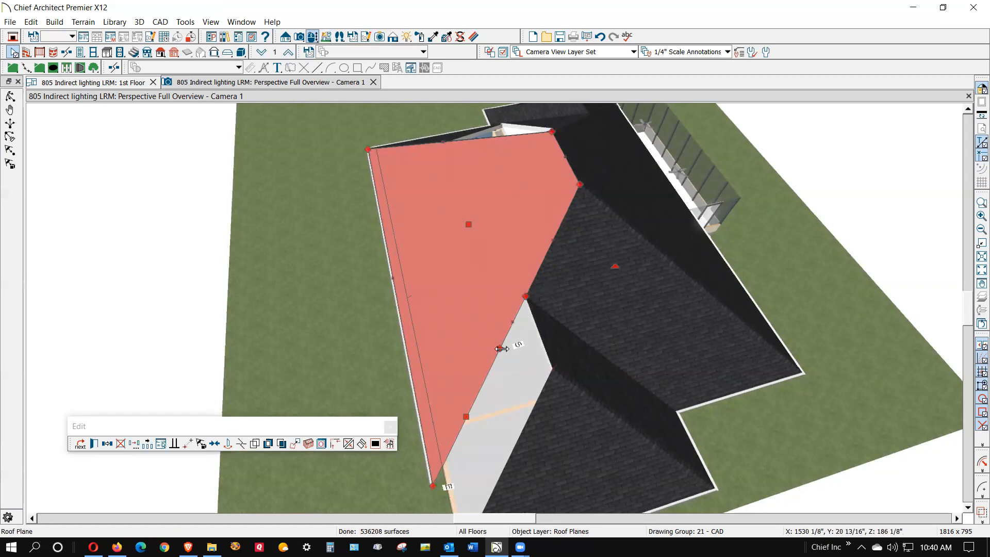
drag(499, 347, 555, 370)
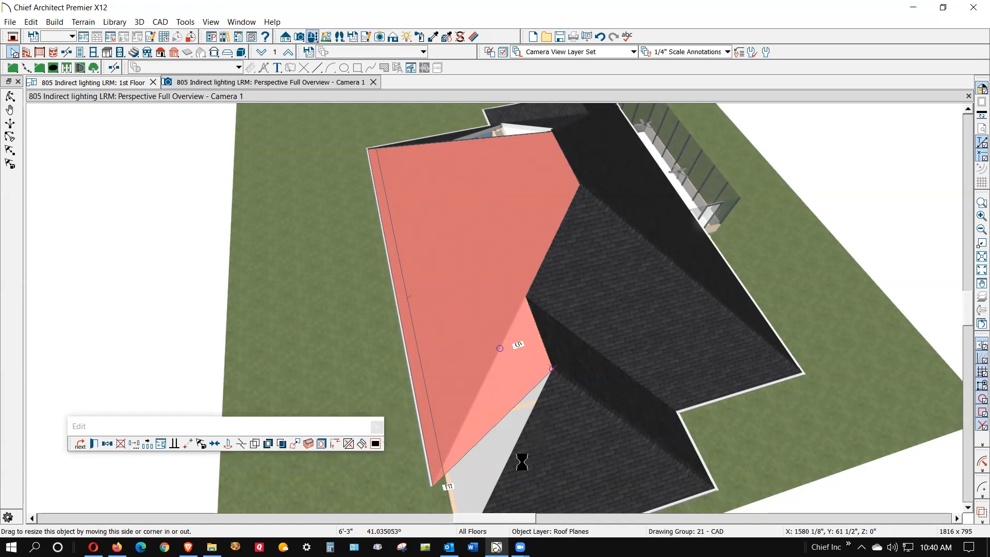
Join the long roof plane to the projecting wing's end roof plane to close the remaining gap.
click(499, 420)
right_click(501, 423)
key(Escape)
right_click(494, 424)
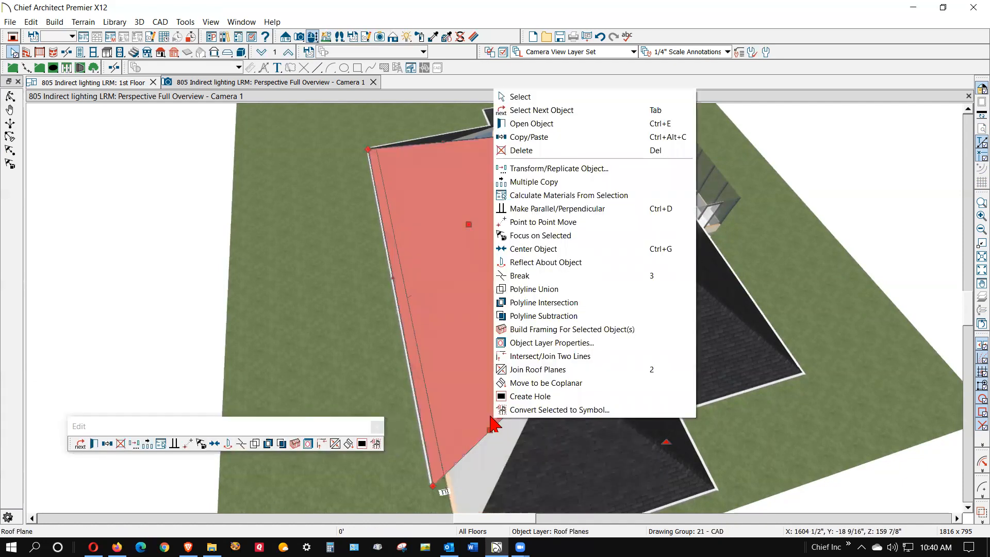
click(536, 369)
click(524, 435)
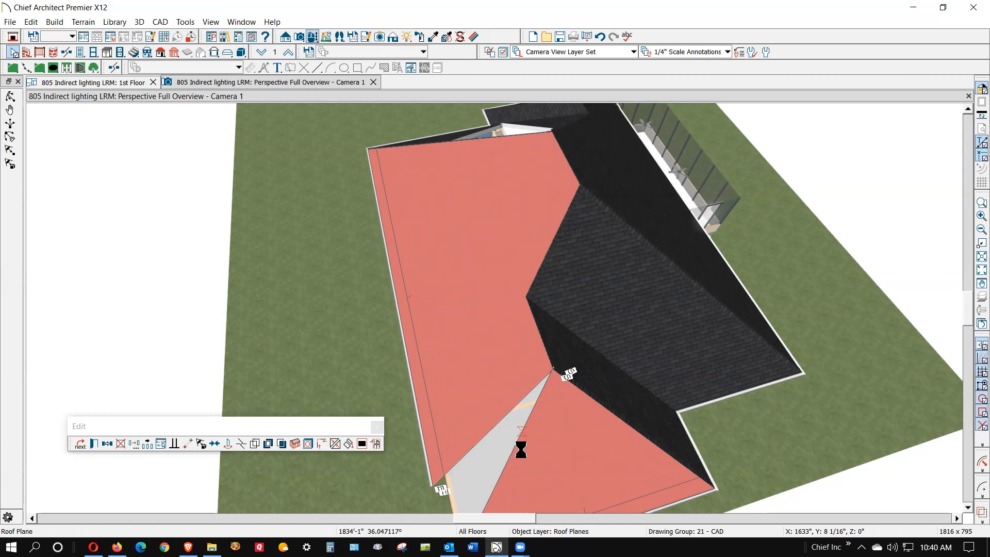
key(Escape)
View the roof opening from the opposite end of the house in vector line style with color turned off.
scroll(592, 456, down, 2)
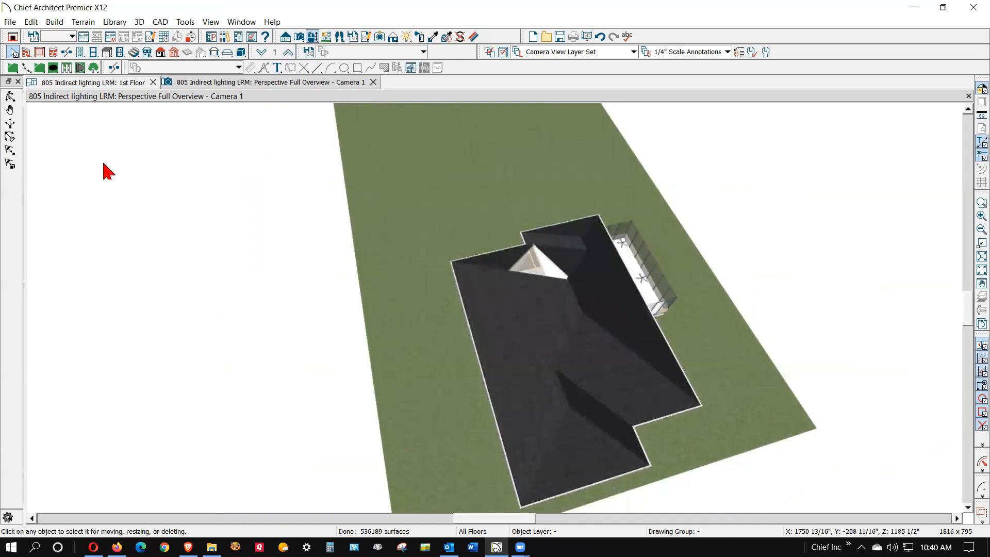
click(10, 96)
drag(257, 189, 459, 246)
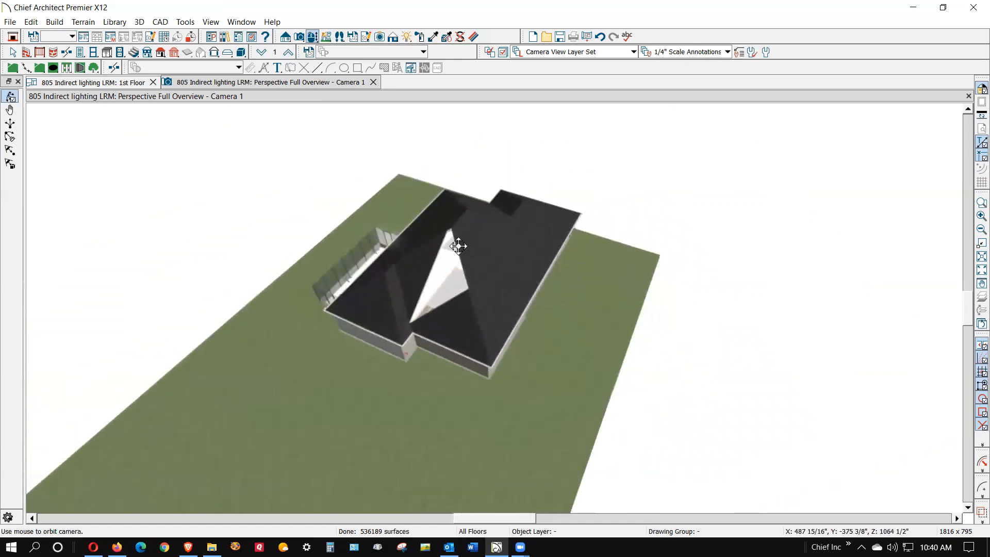
scroll(398, 331, up, 2)
scroll(434, 202, up, 2)
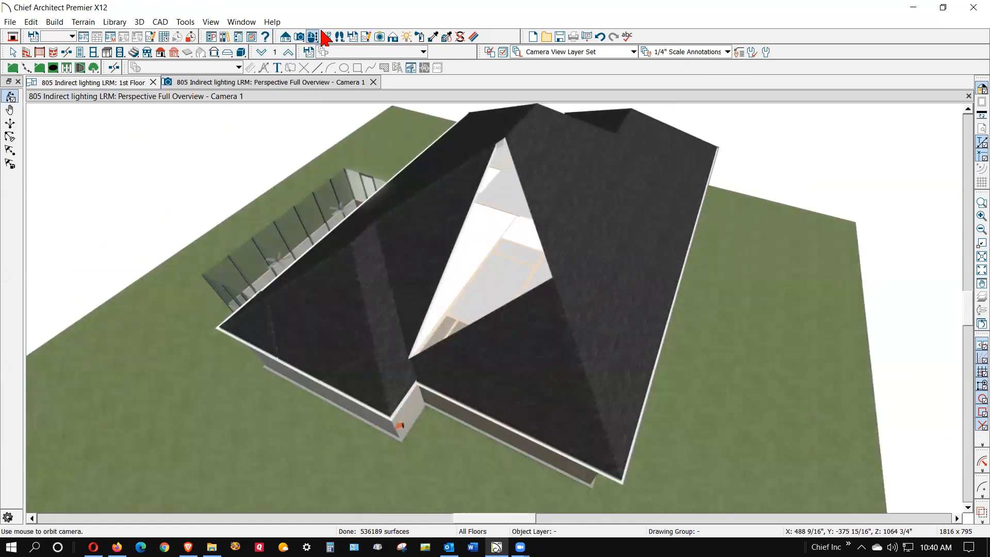
click(393, 36)
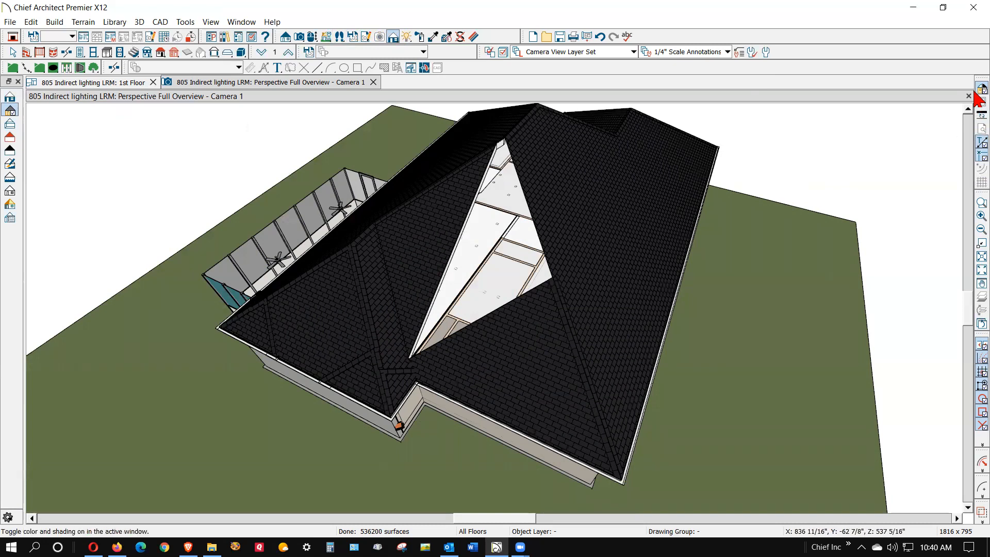
click(977, 89)
key(space)
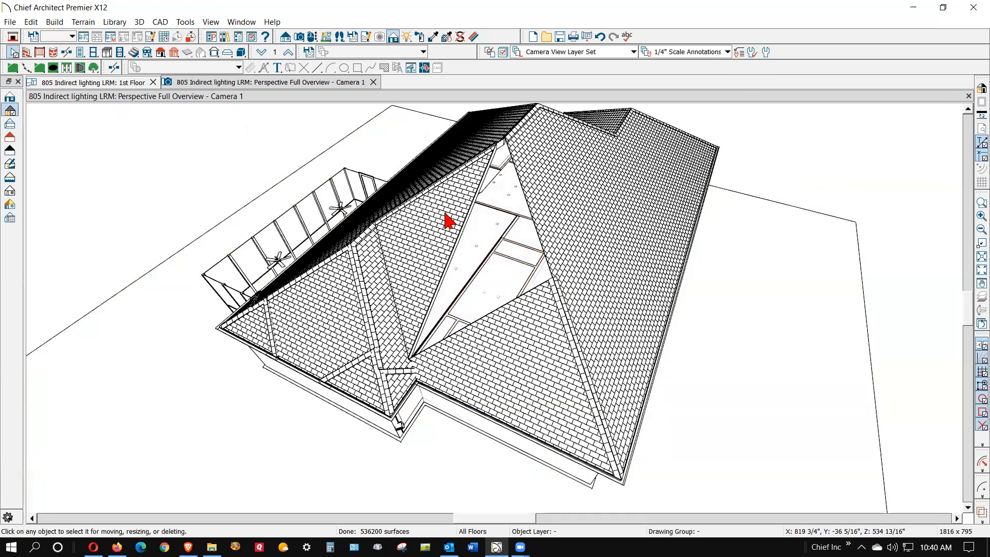
Try to fill the roof opening by breaking the triangular roof plane's open edge and stretching it to the end roof plane's peak.
click(450, 251)
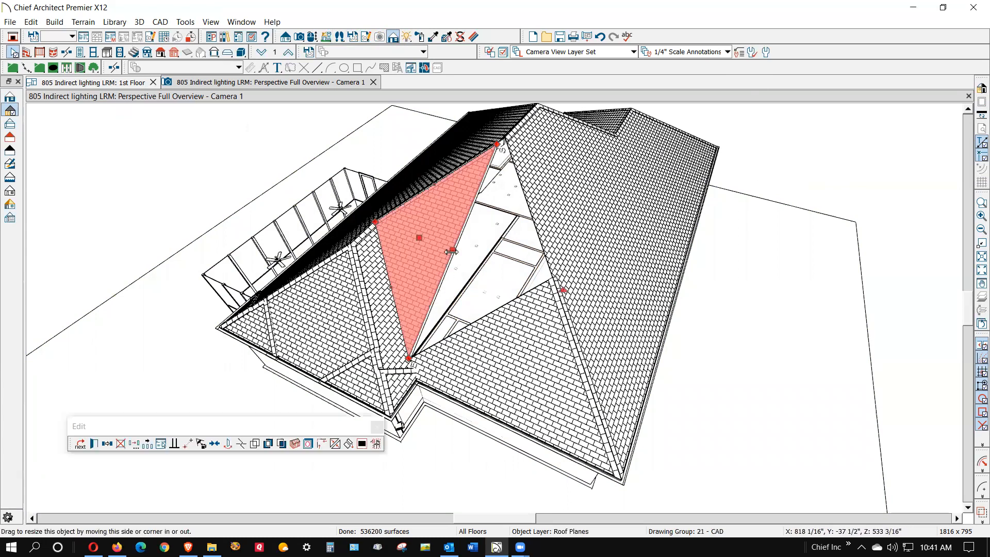
click(241, 445)
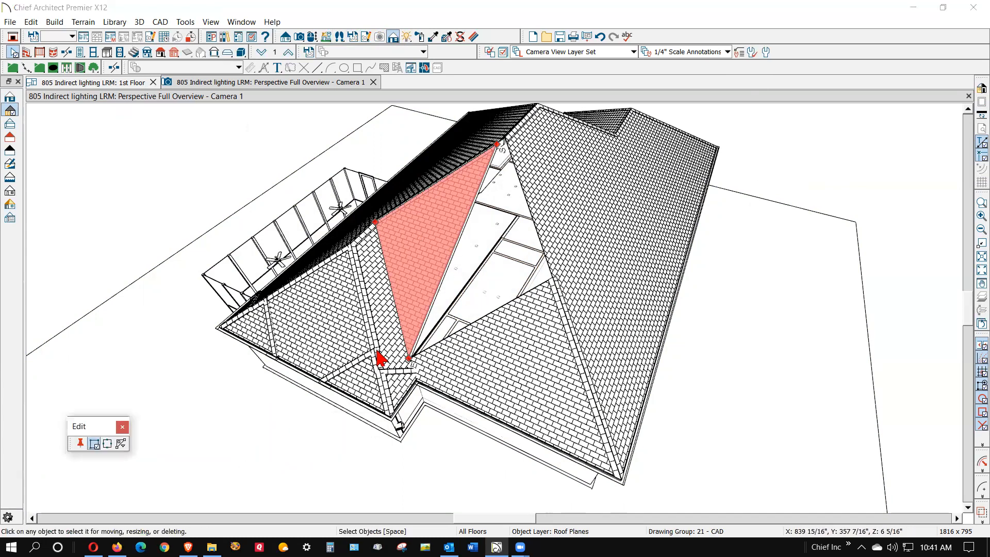
click(456, 247)
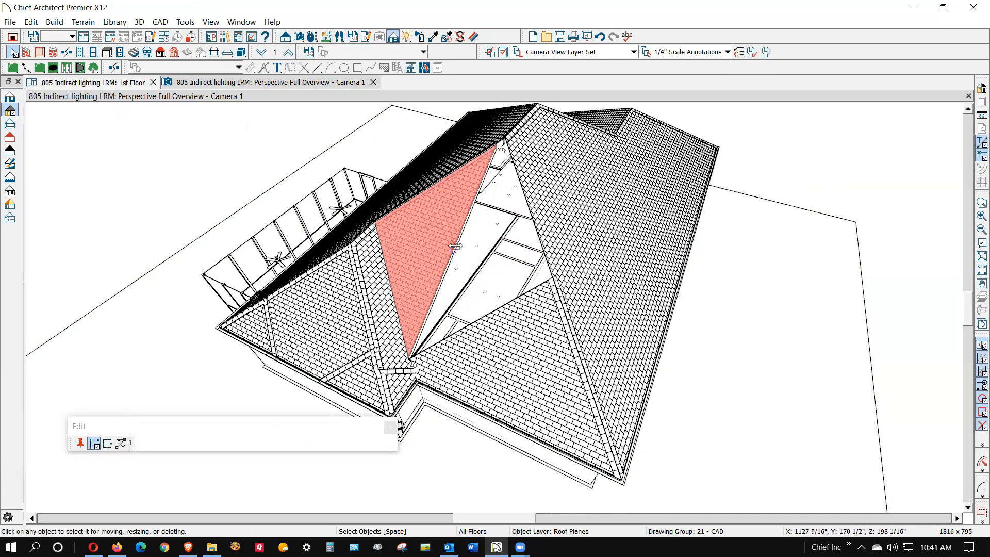
drag(455, 246, 551, 279)
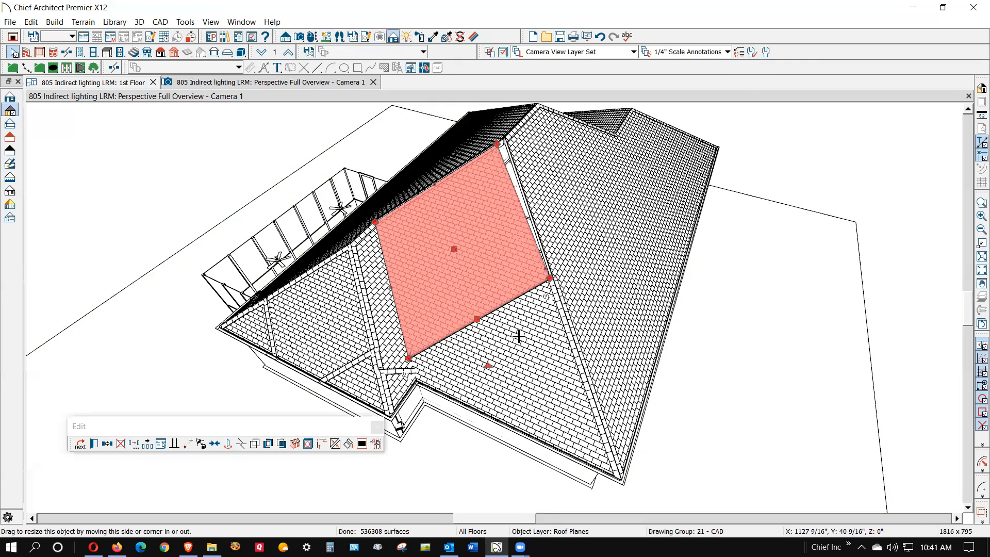
Delete the extra roof plane between the patio-side roof plane and the end roof plane.
click(488, 282)
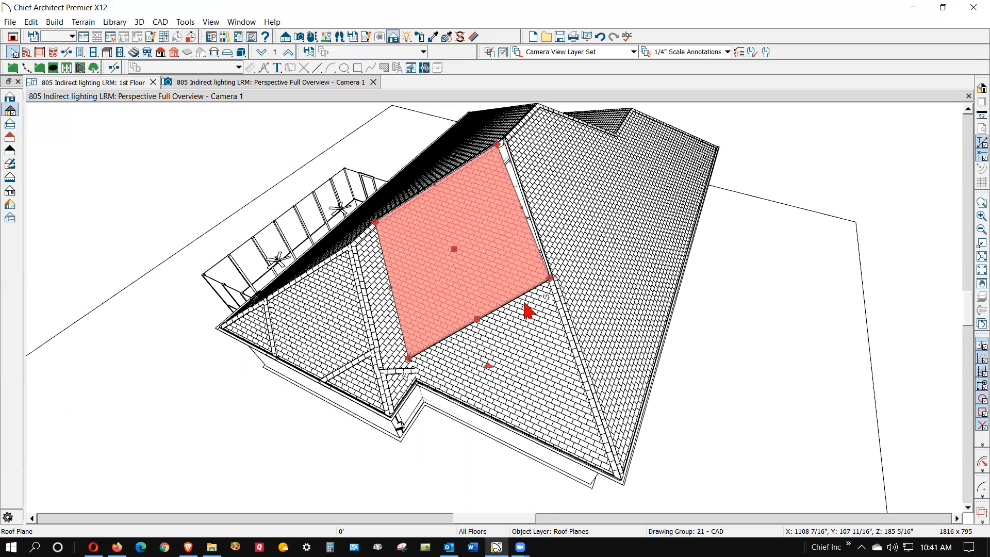
key(Delete)
Break the end roof plane at the inside eave corner and stretch its upper corners to the patio-side roof plane to cover the opening.
click(534, 306)
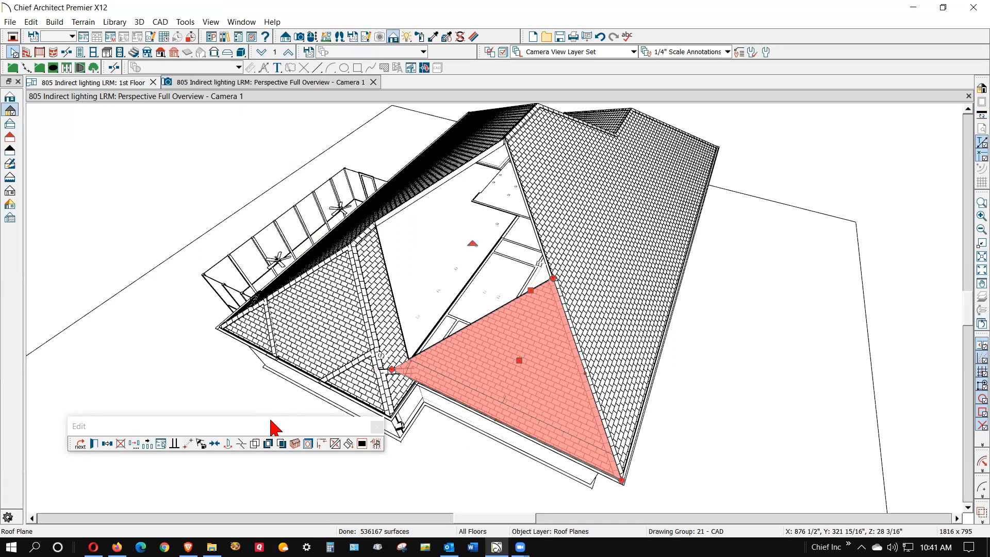
click(193, 440)
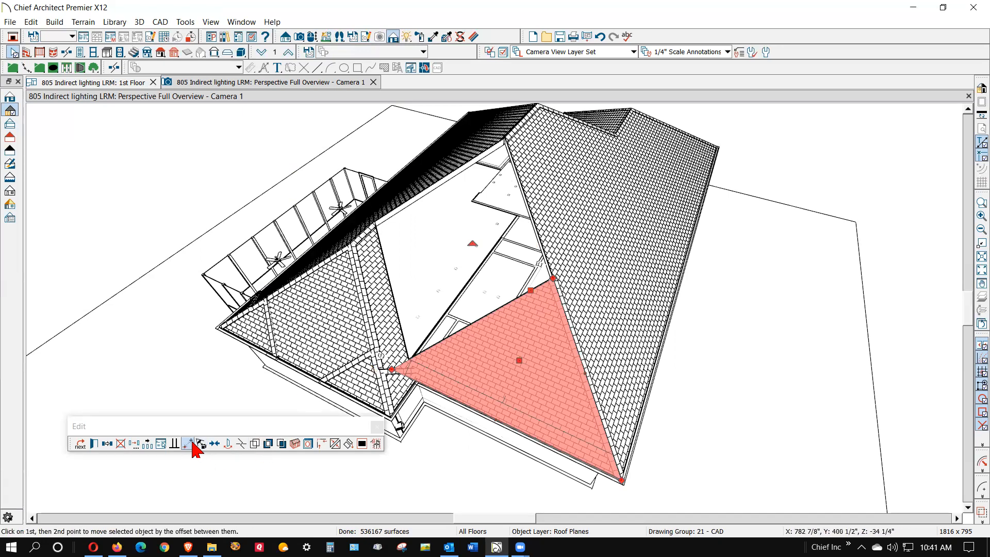
click(241, 443)
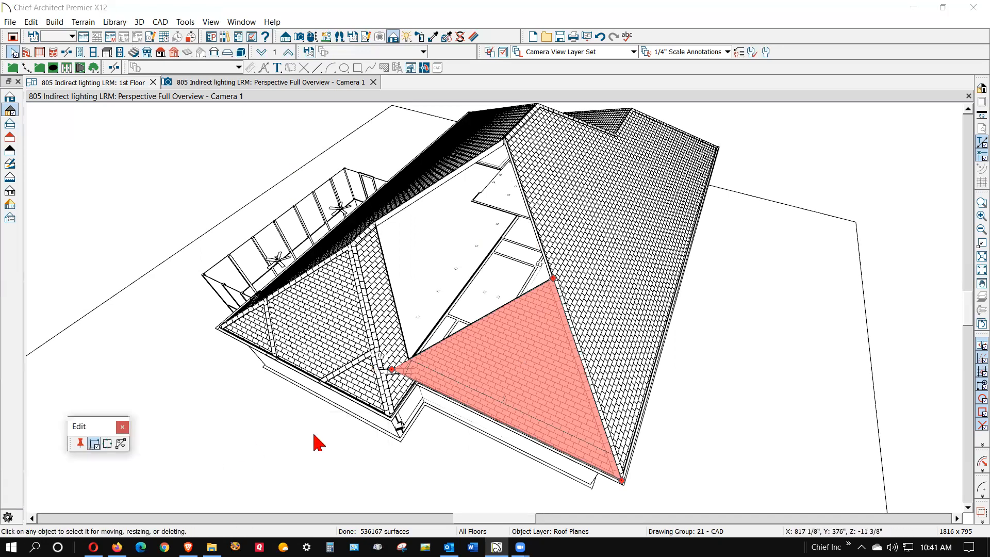
click(415, 380)
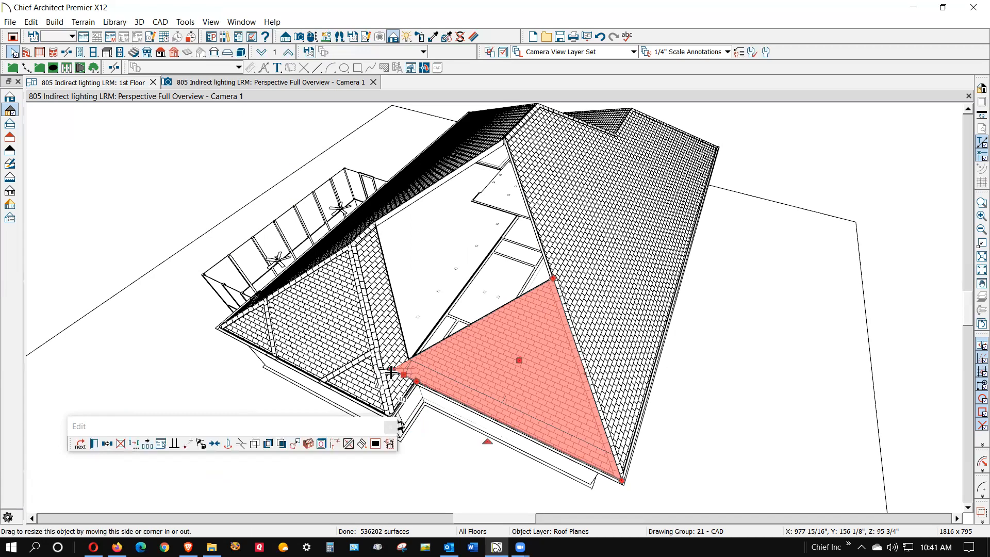
drag(390, 371, 364, 233)
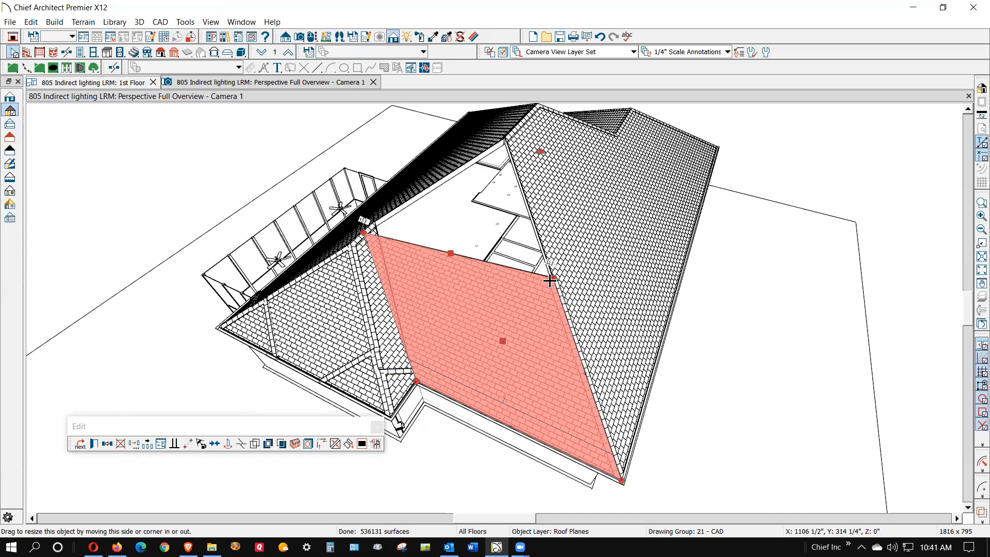
drag(553, 278, 505, 138)
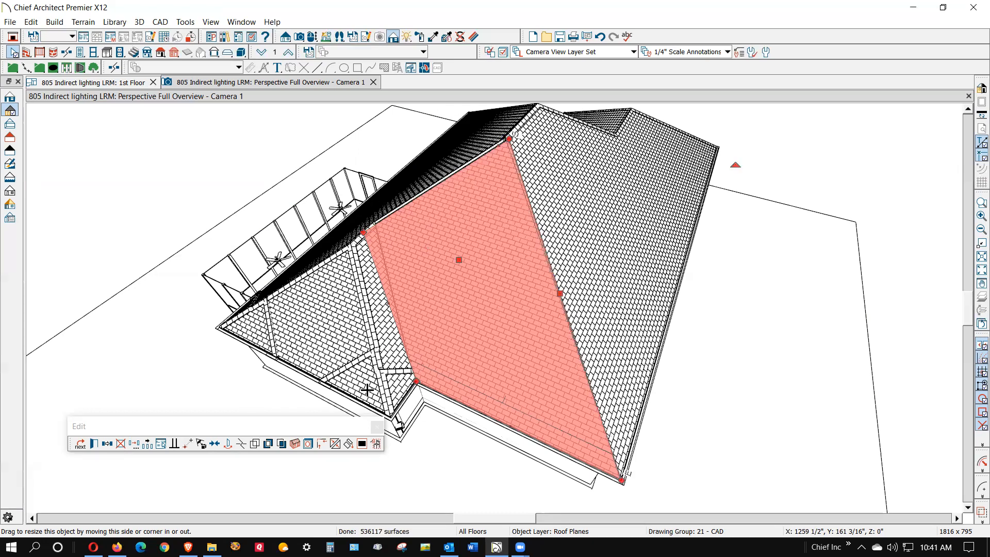
Join the end roof plane covering the opening to the long roof plane along their shared hip.
key(Escape)
right_click(549, 331)
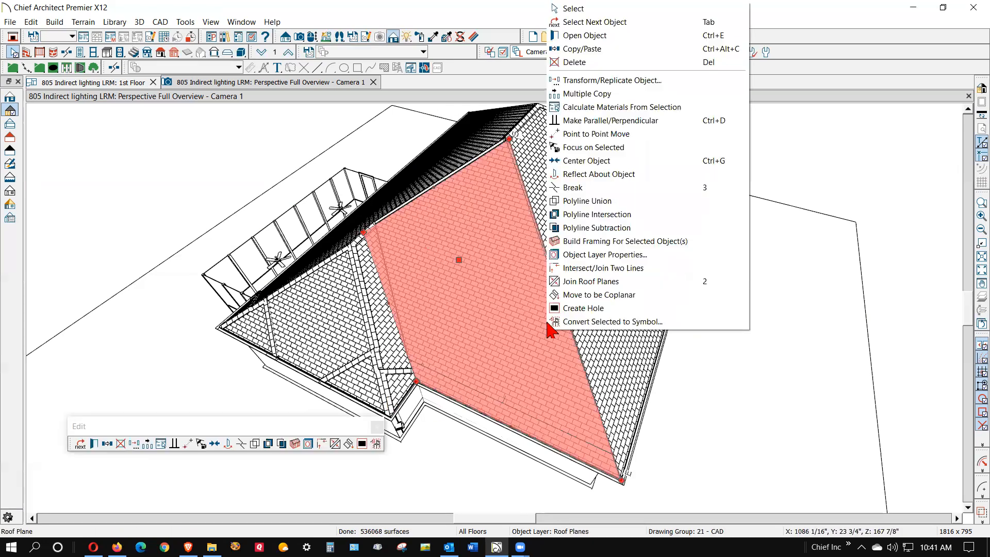
click(578, 281)
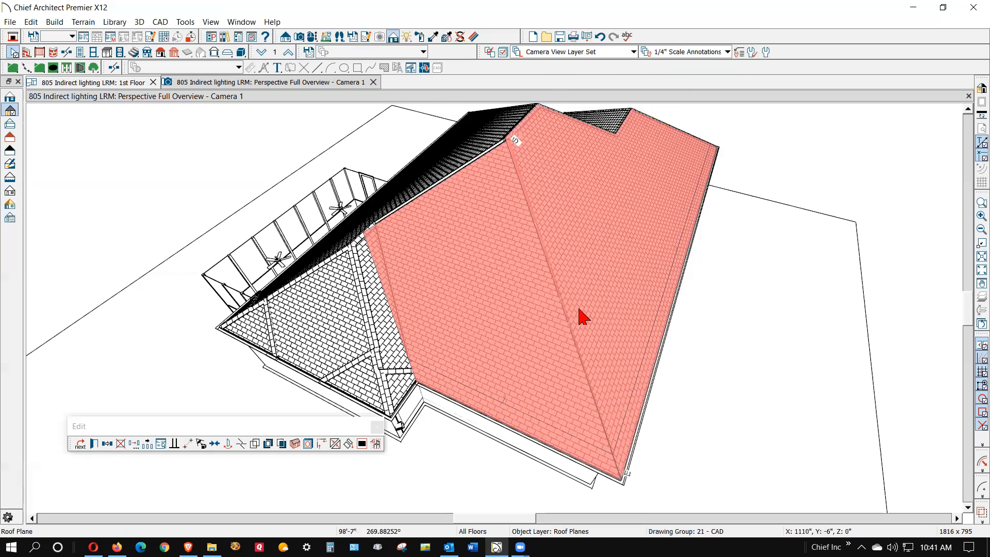
Join the patio-side roof plane and the narrow roof plane at the valley to the large end roof plane.
right_click(444, 166)
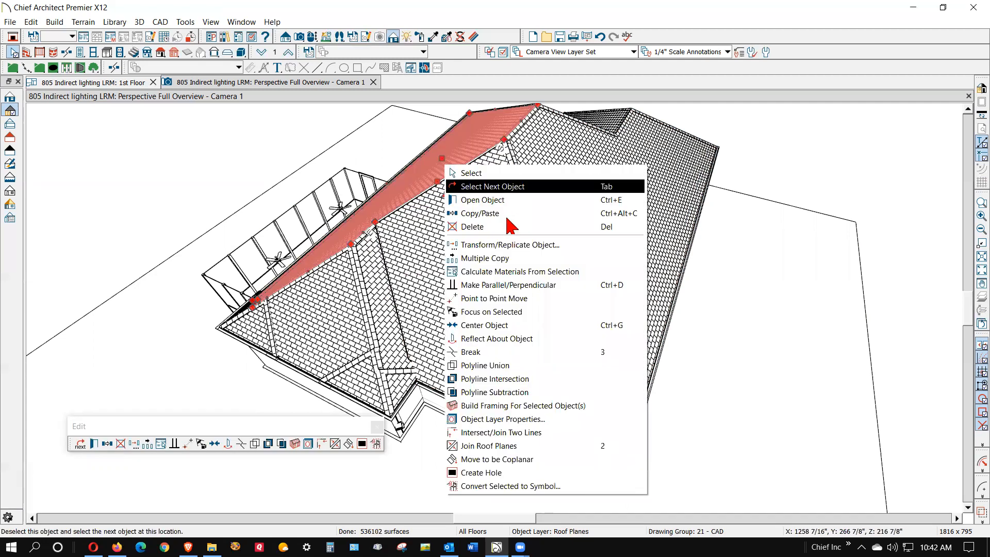
click(488, 445)
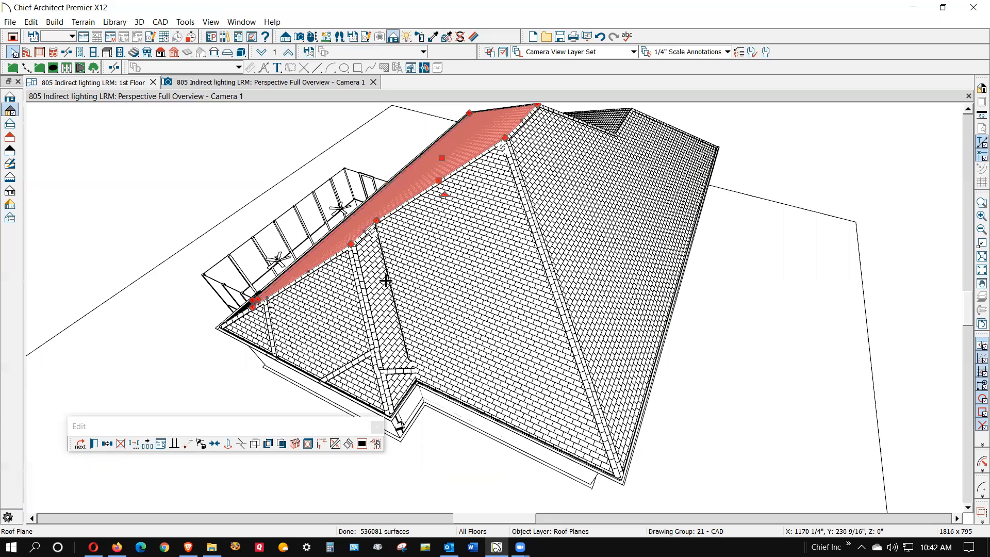
right_click(392, 305)
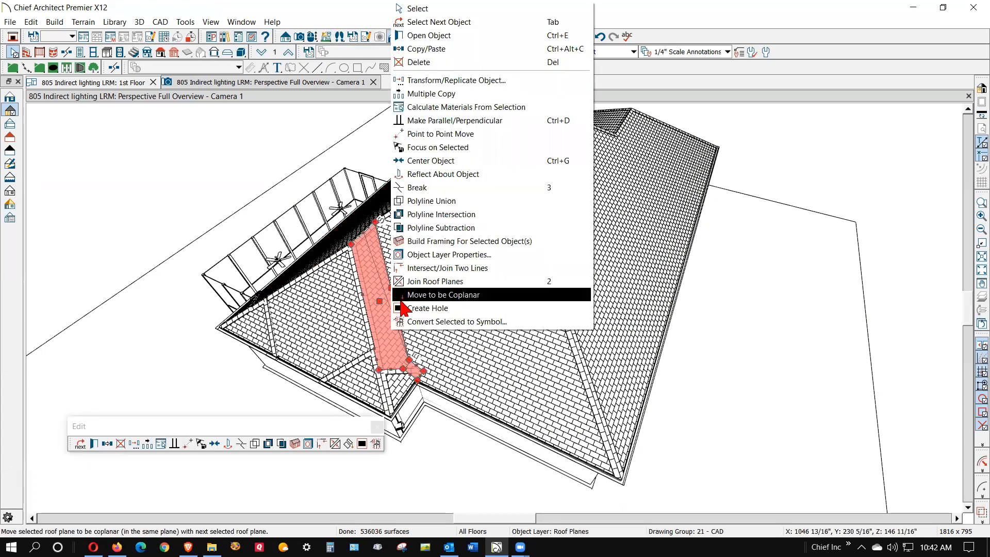
click(412, 279)
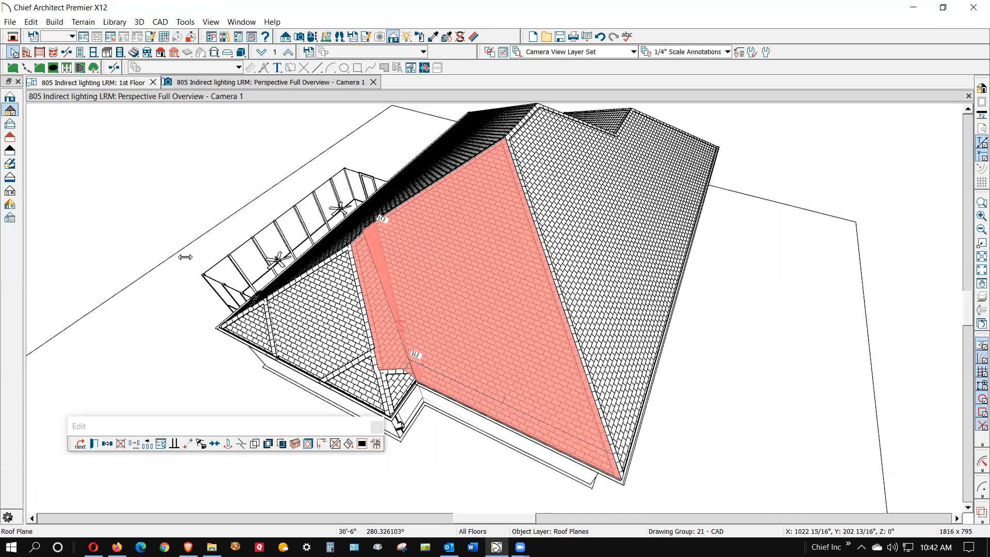
Delete the three small triangular roof planes along the eaves of the short hipped wing.
click(338, 378)
click(37, 143)
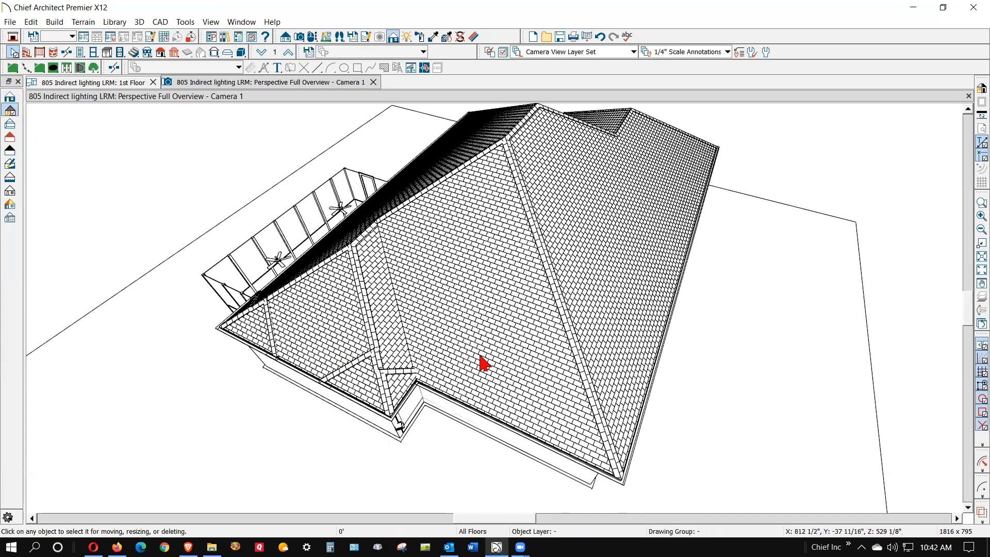
scroll(558, 350, down, 3)
scroll(372, 340, up, 4)
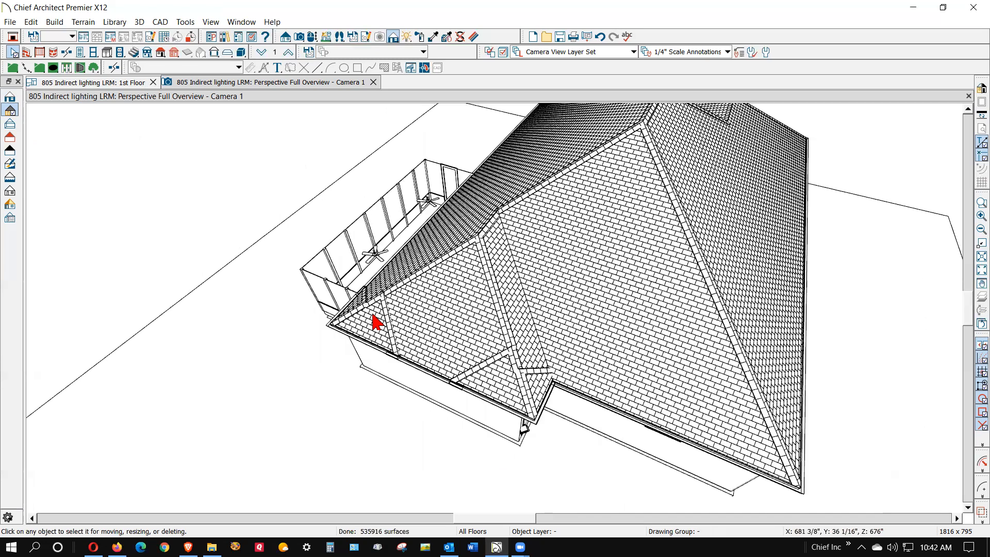
click(376, 322)
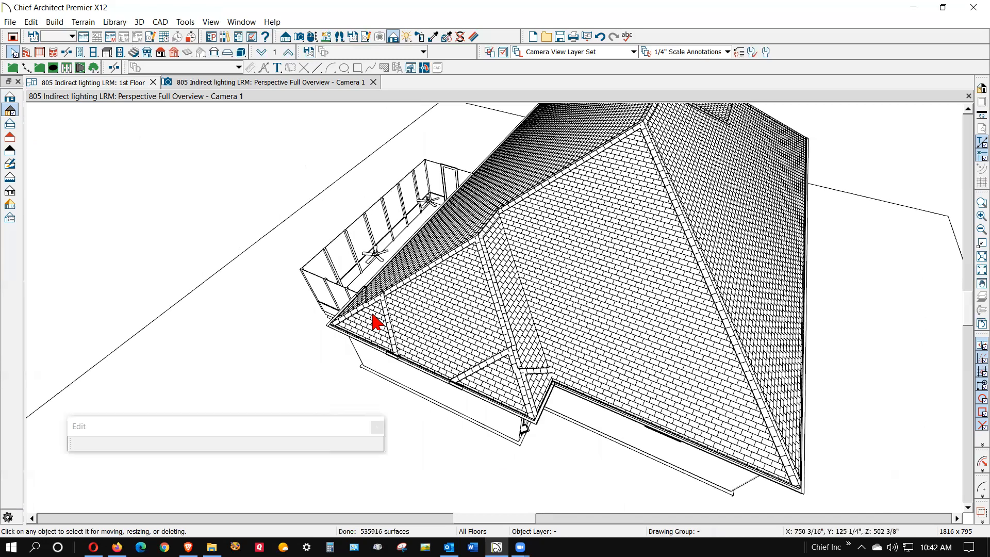
click(493, 379)
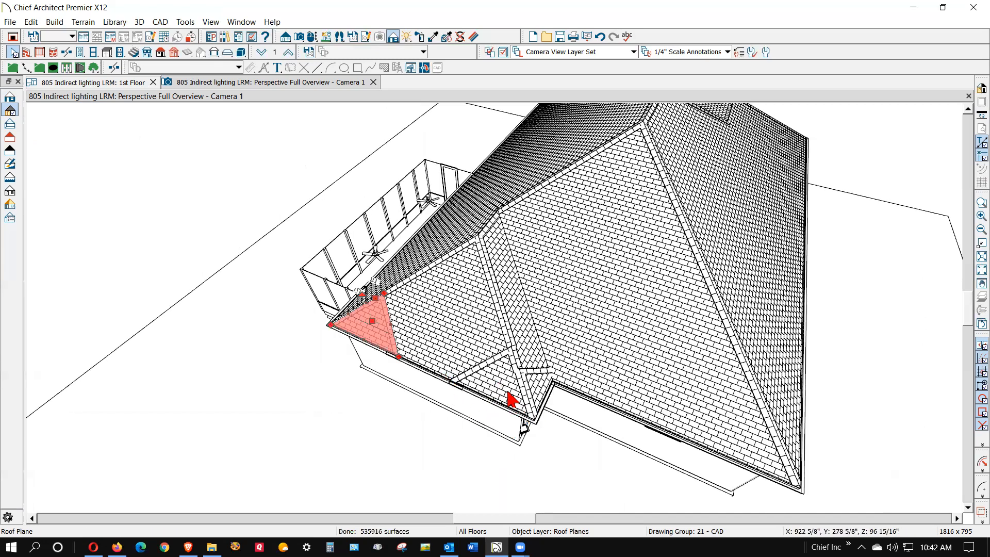
click(509, 397)
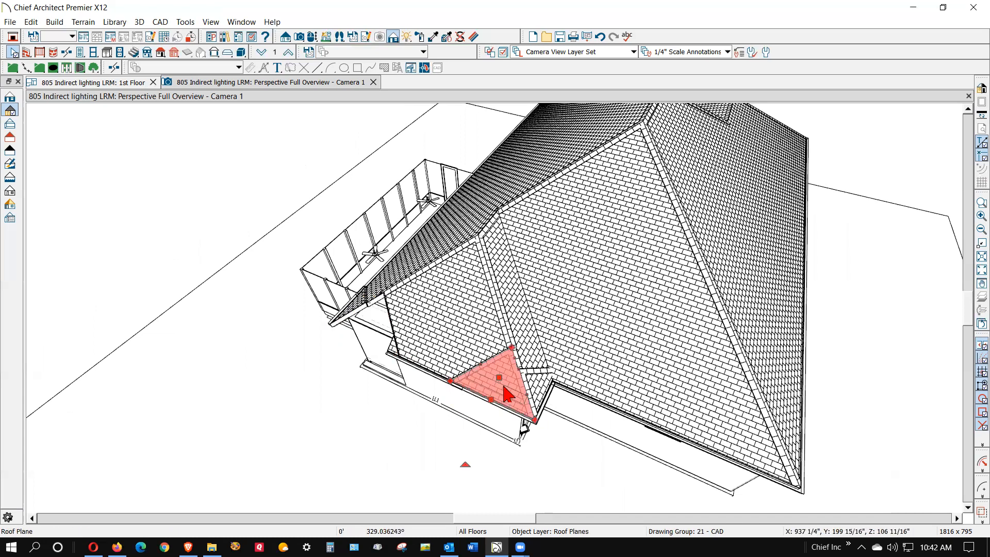
click(541, 390)
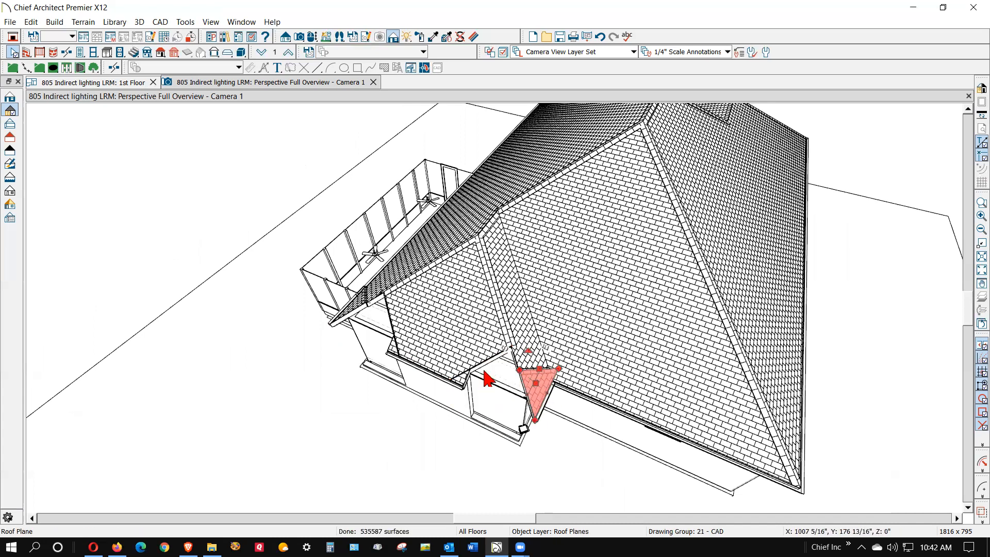
Extend the lower edge of the narrow roof plane beside the valley to the inside eave corner.
click(463, 390)
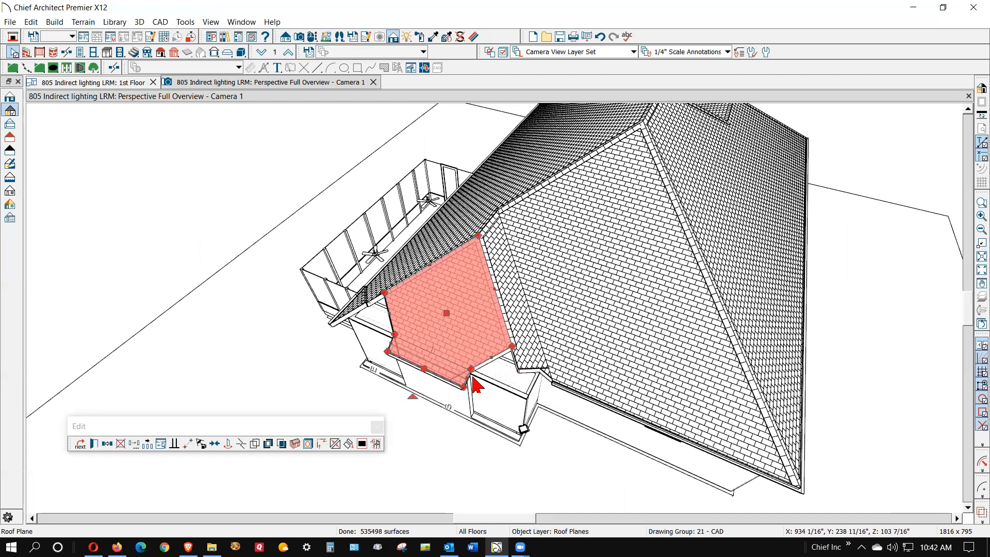
click(540, 368)
drag(539, 367, 555, 381)
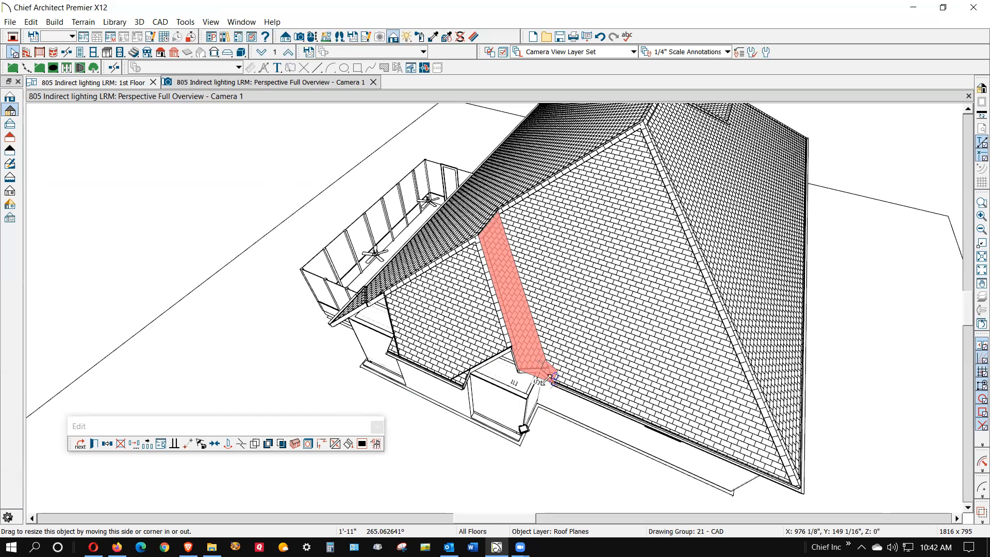
drag(535, 372, 534, 370)
scroll(534, 371, up, 5)
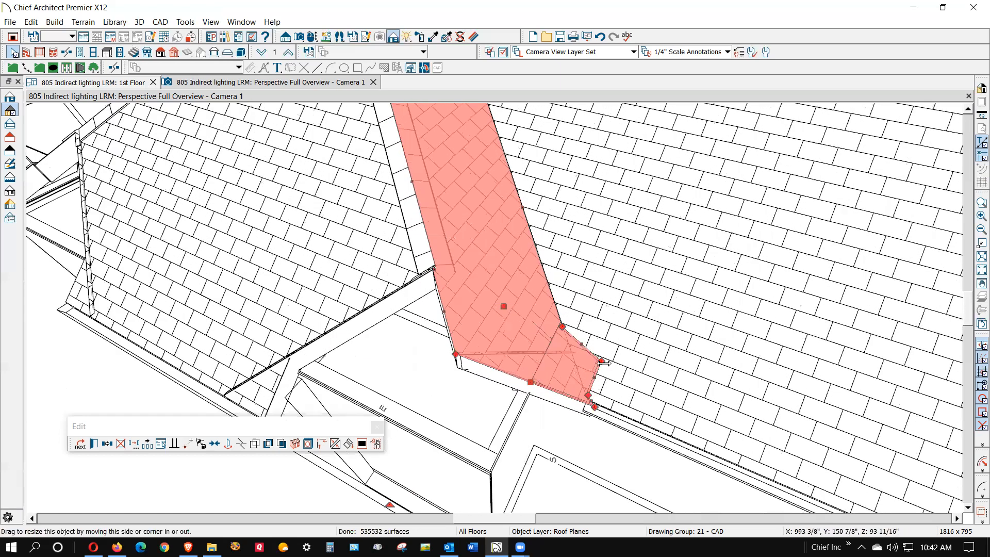
drag(603, 362, 587, 398)
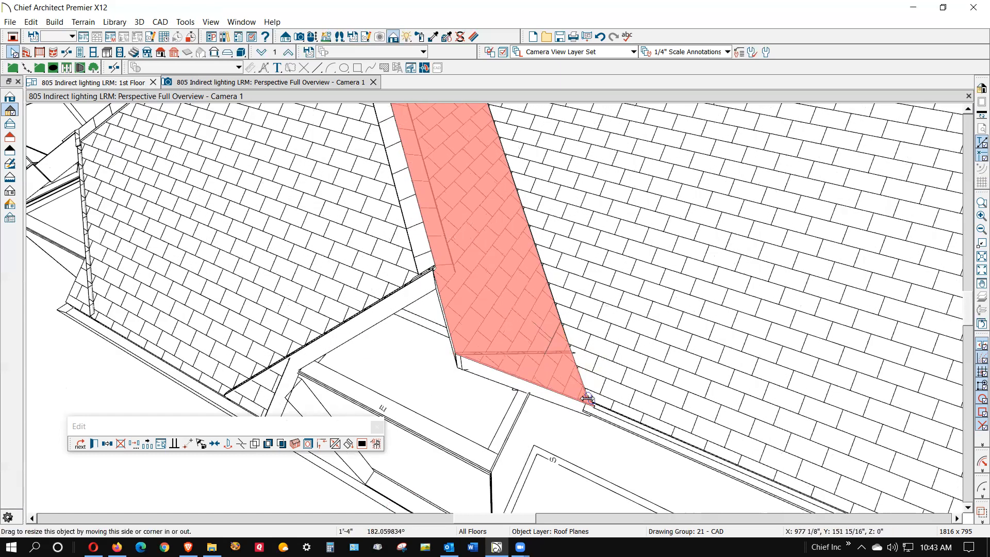
drag(533, 420, 534, 420)
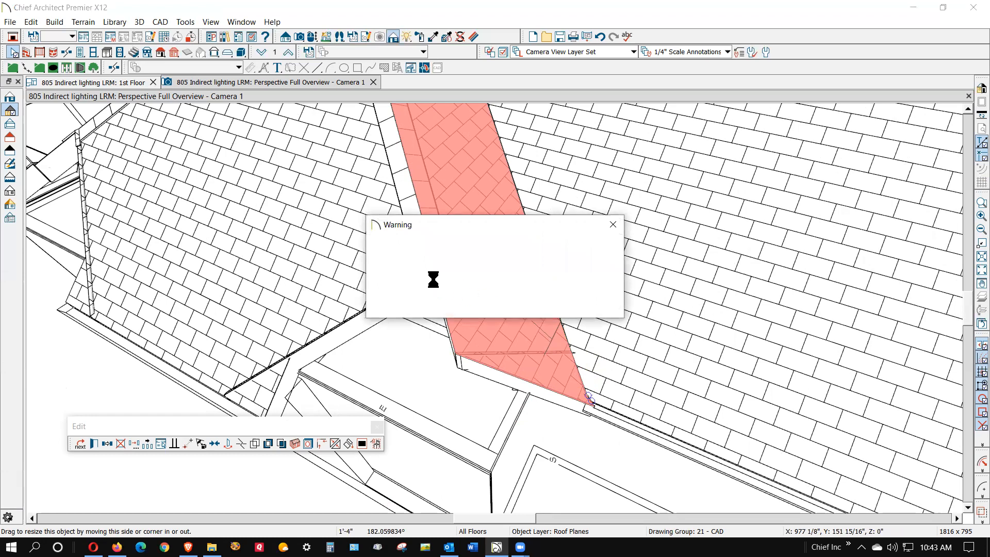
click(596, 307)
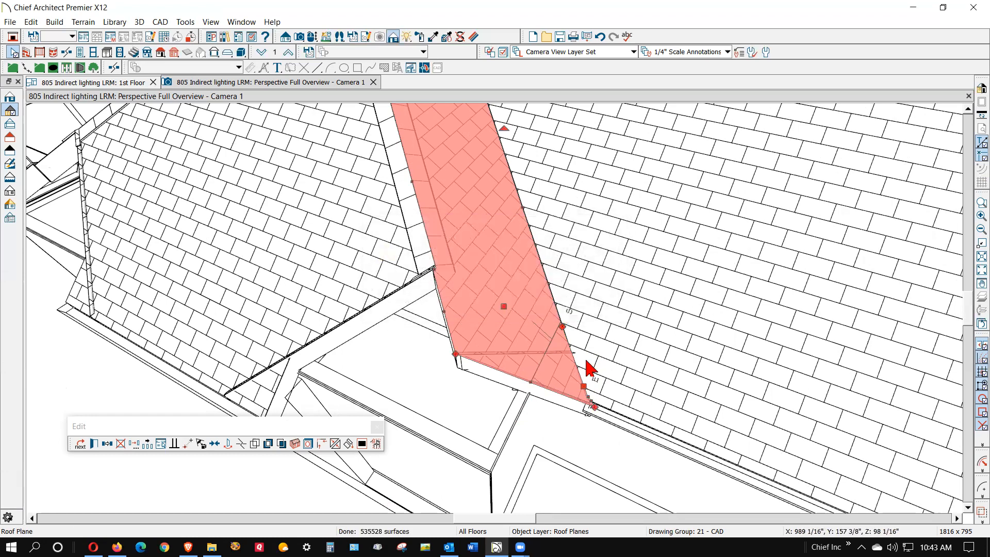
Collapse the surplus corner points of the narrow roof plane onto its lower tip at the inside eave corner.
scroll(596, 412, up, 3)
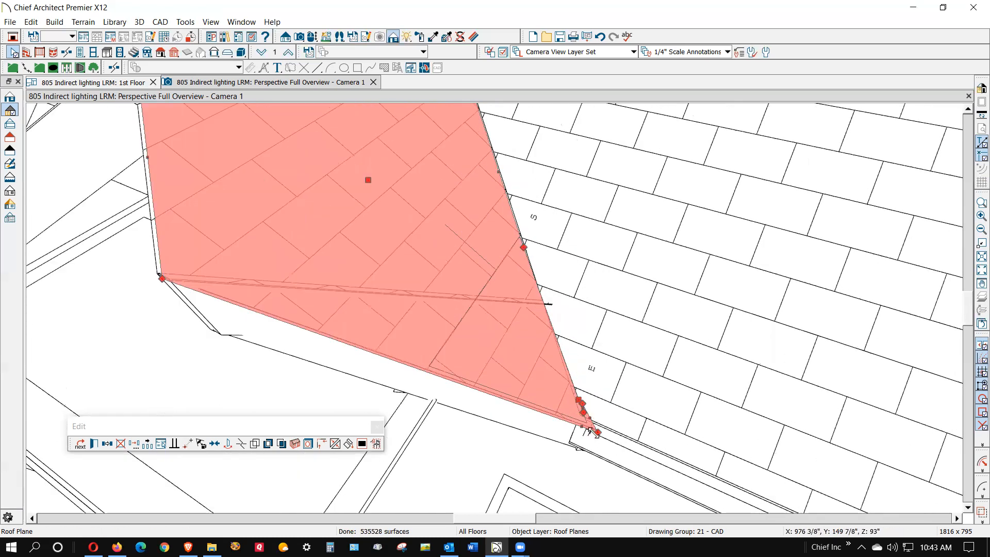
scroll(589, 432, up, 5)
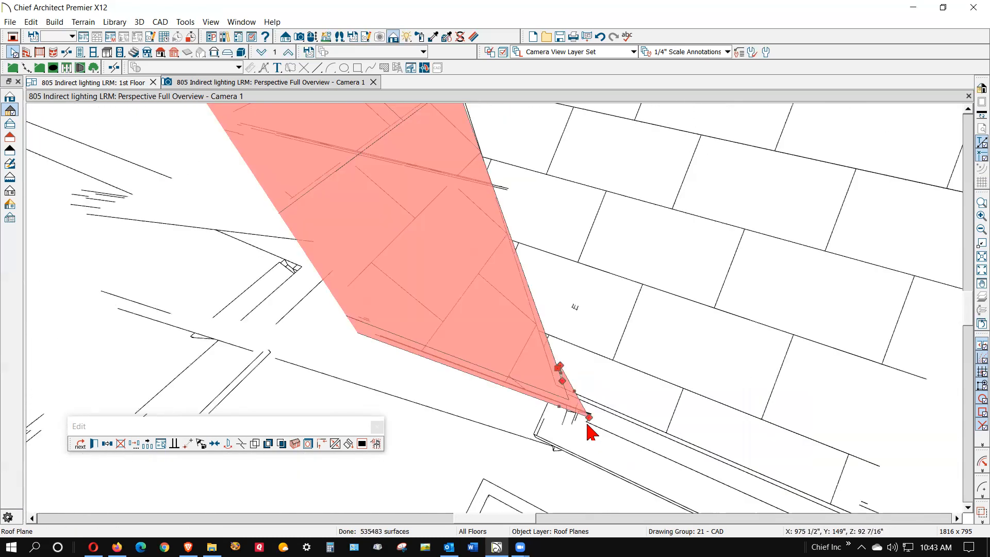
drag(561, 366, 590, 418)
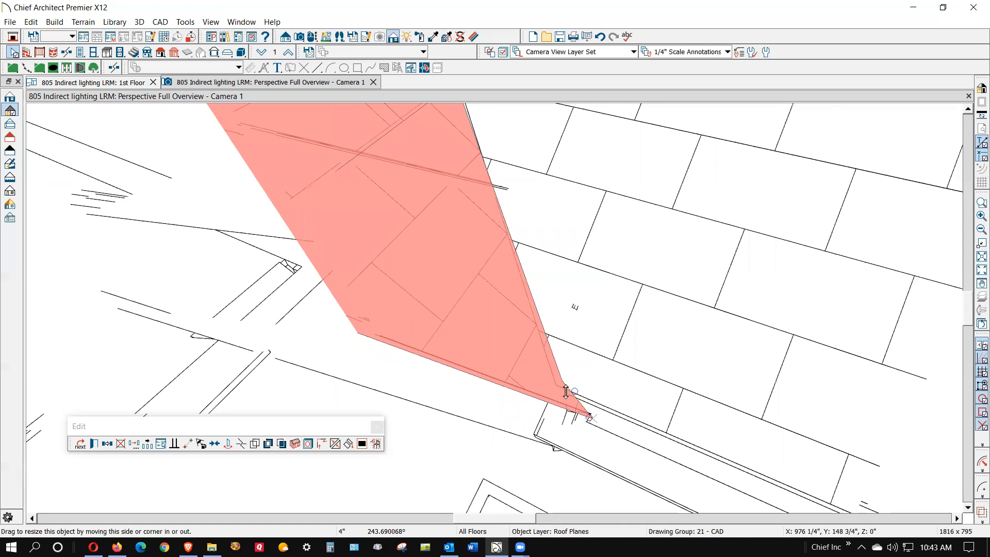
drag(563, 384, 590, 416)
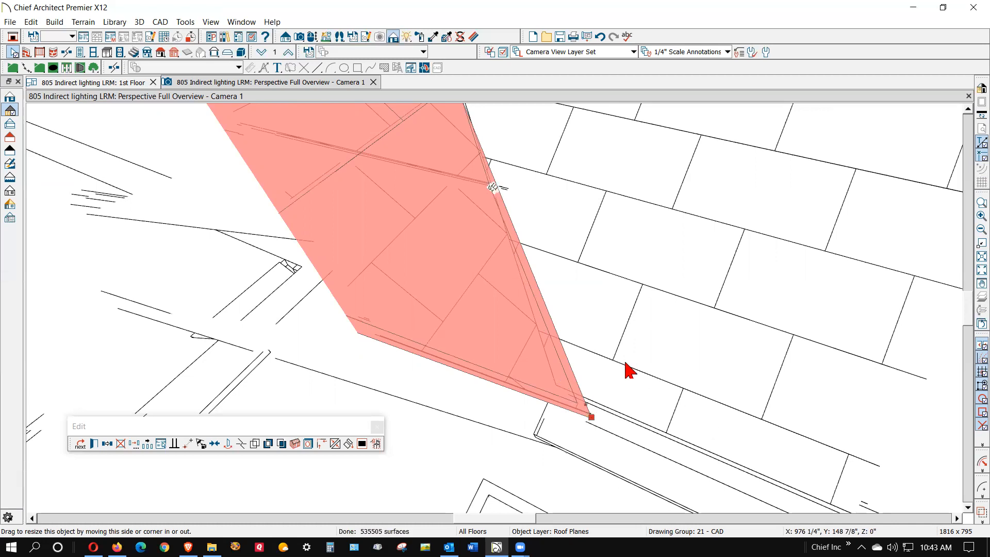
Join the narrow roof plane to the large end roof plane along the valley.
right_click(536, 329)
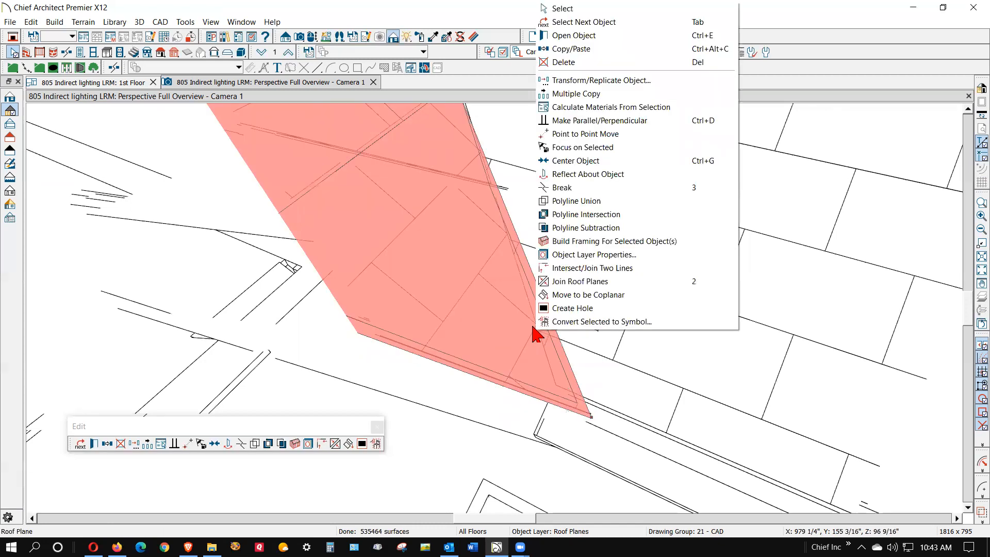
click(572, 283)
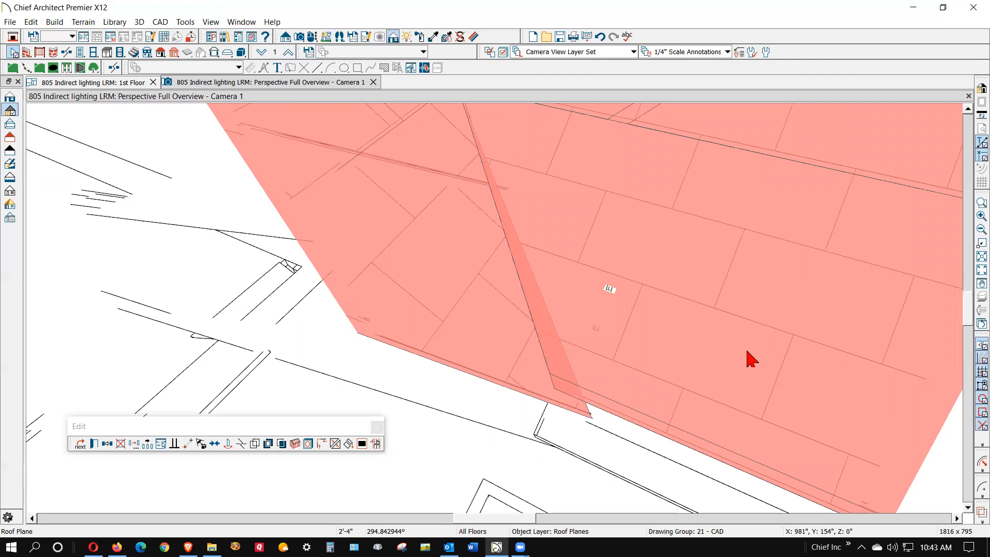
click(702, 320)
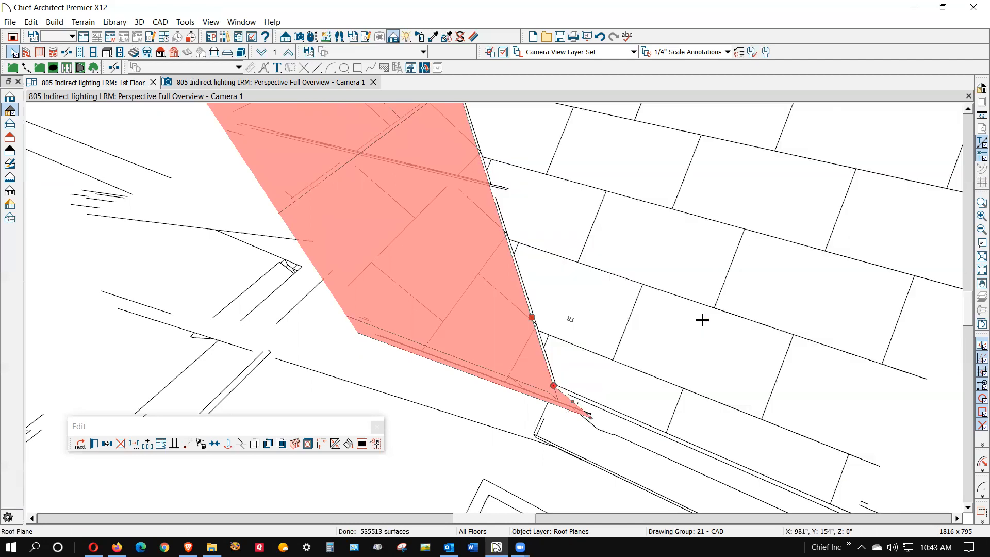
Pull the narrow roof plane's overhanging tip and leftover eave point back onto the lower end of the valley.
scroll(592, 428, up, 5)
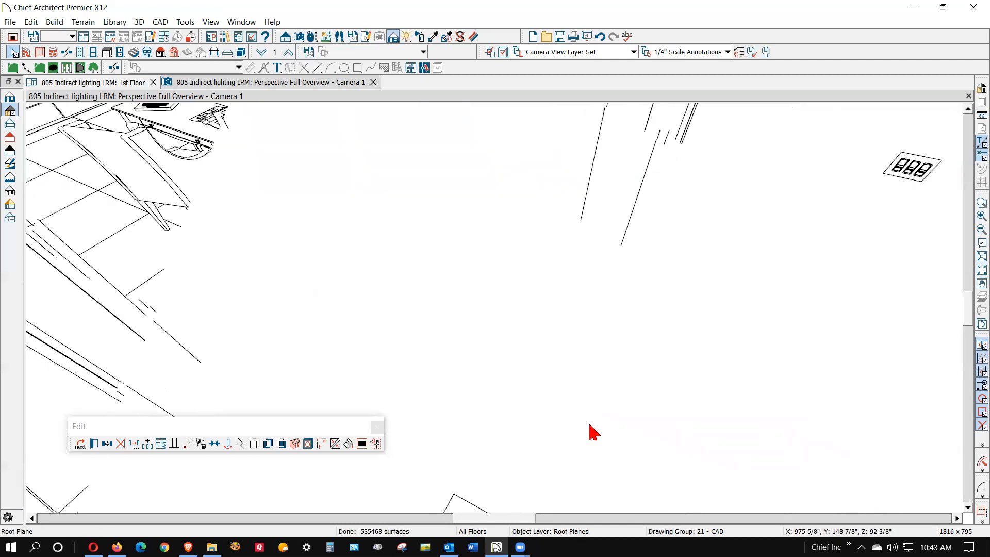
scroll(589, 425, down, 4)
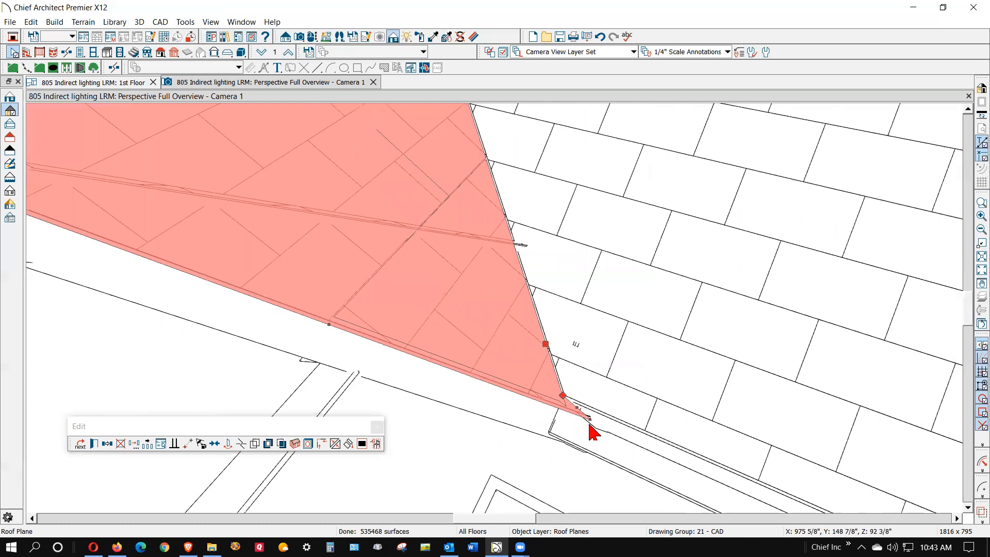
scroll(589, 423, up, 5)
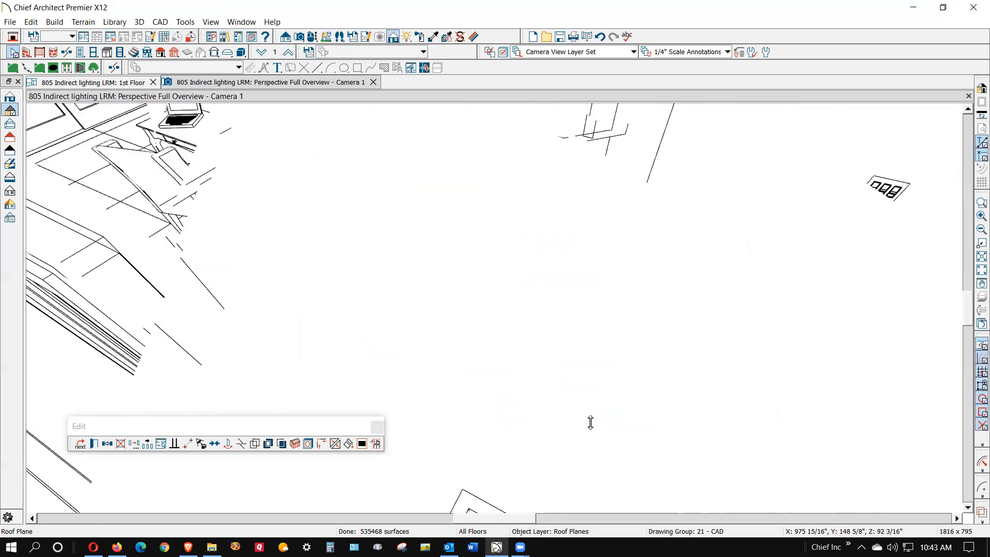
scroll(590, 421, down, 4)
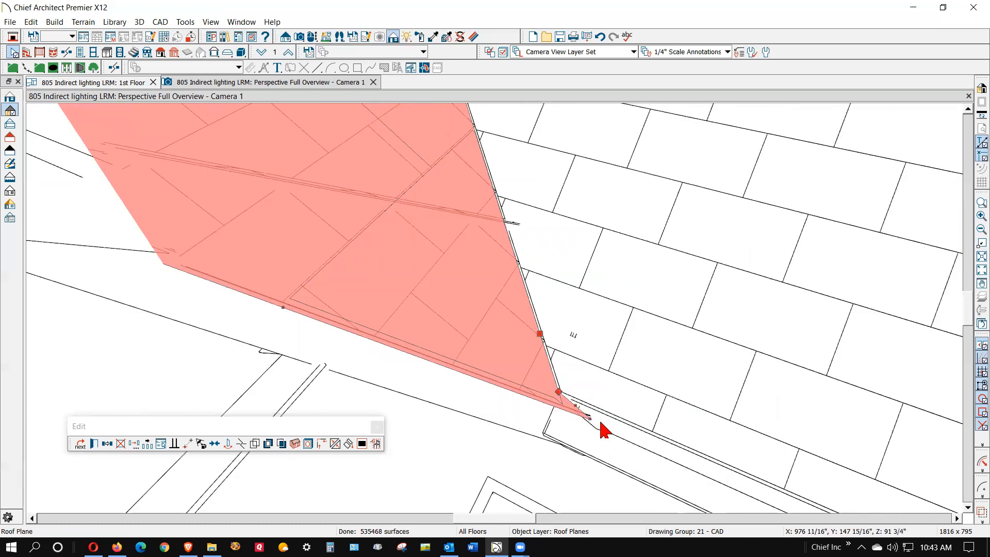
scroll(599, 428, up, 4)
scroll(595, 435, down, 4)
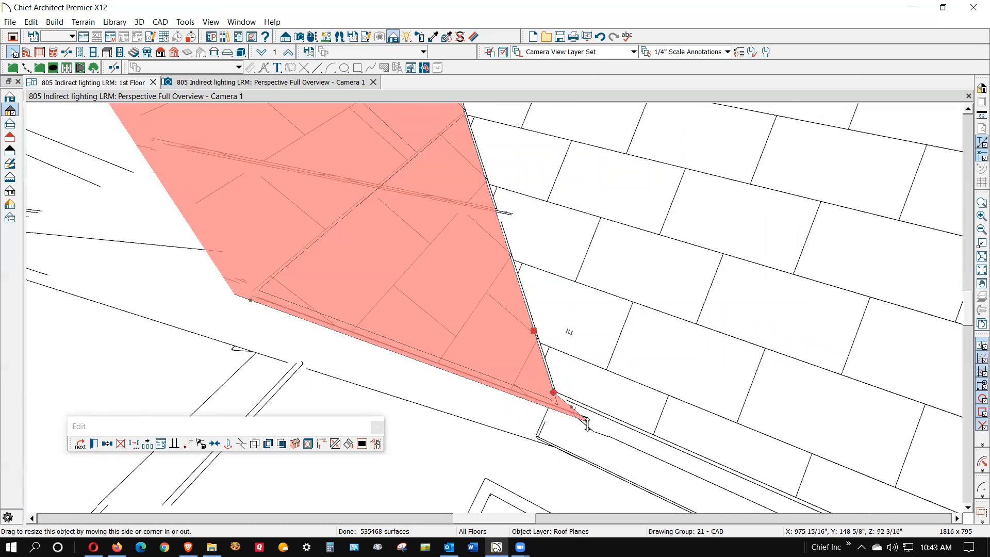
drag(587, 422, 554, 395)
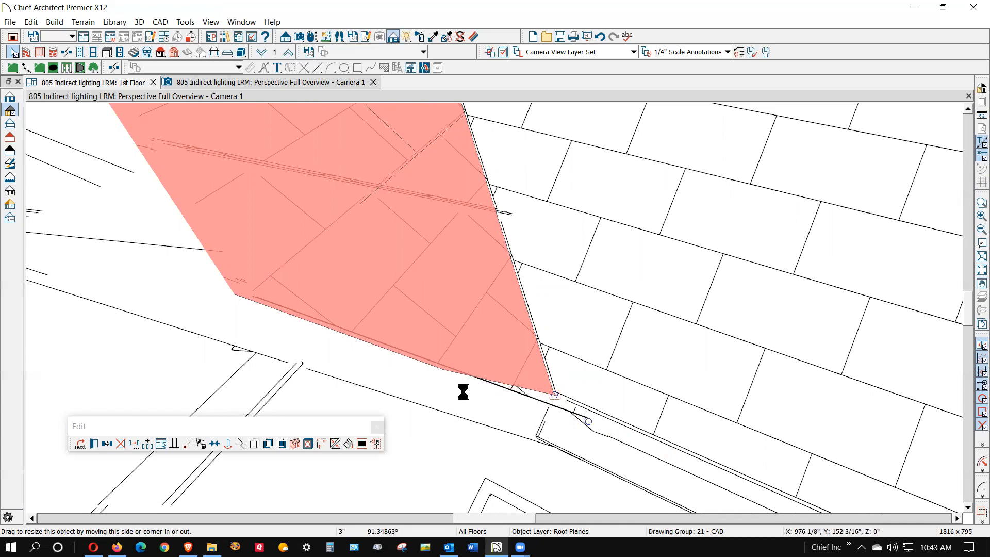
drag(439, 370, 555, 393)
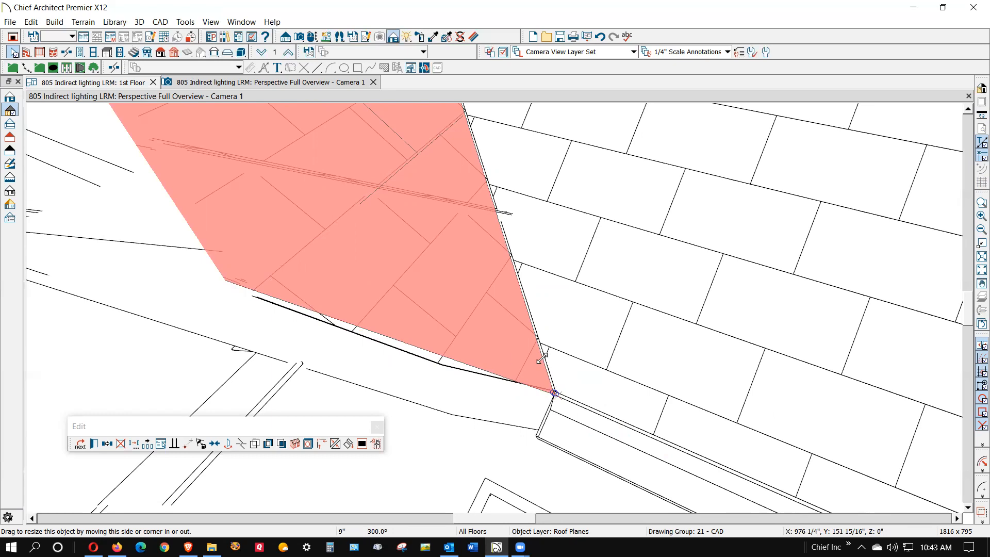
drag(541, 358, 541, 358)
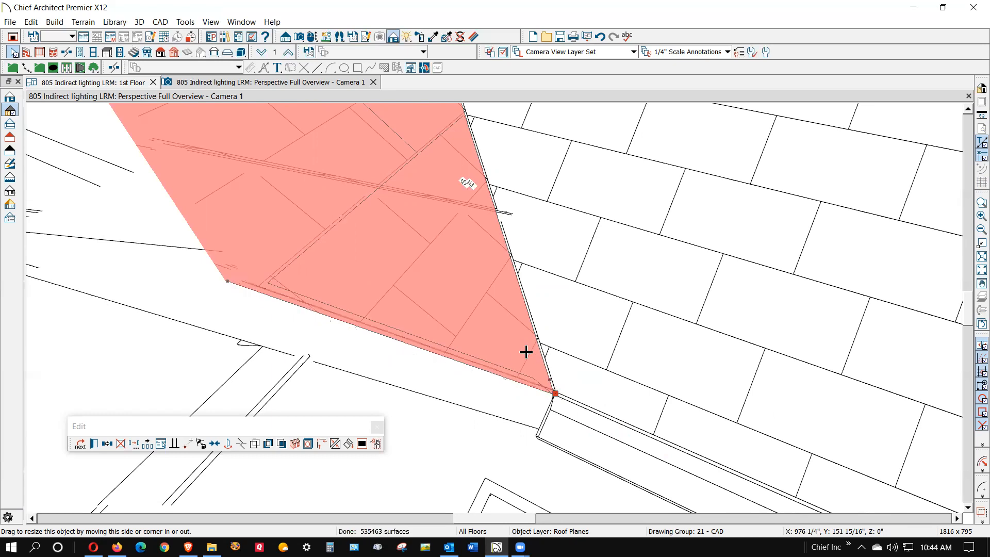
Stretch the narrow roof plane's other lower corner down to the outer eave corner above the post.
key(Escape)
scroll(502, 327, down, 3)
click(463, 312)
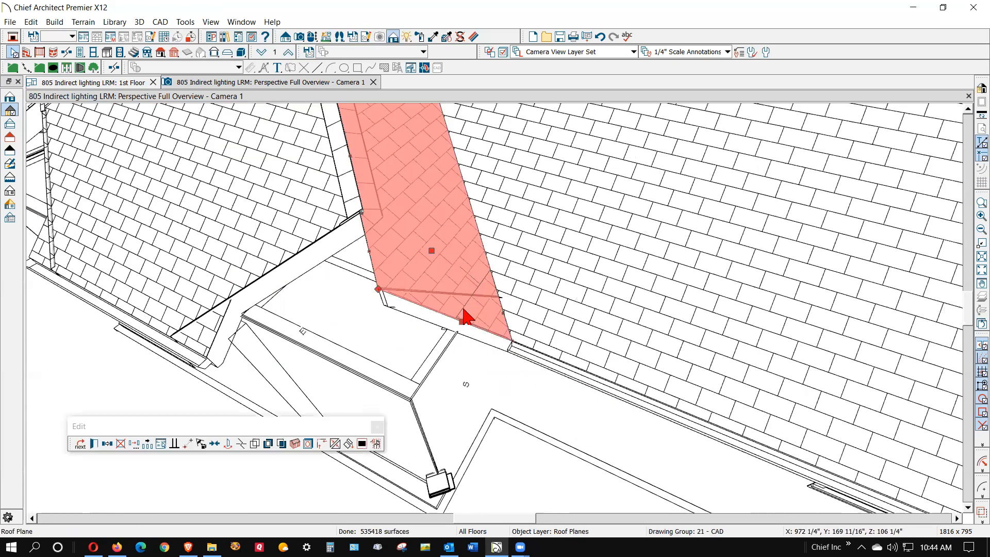
double_click(378, 289)
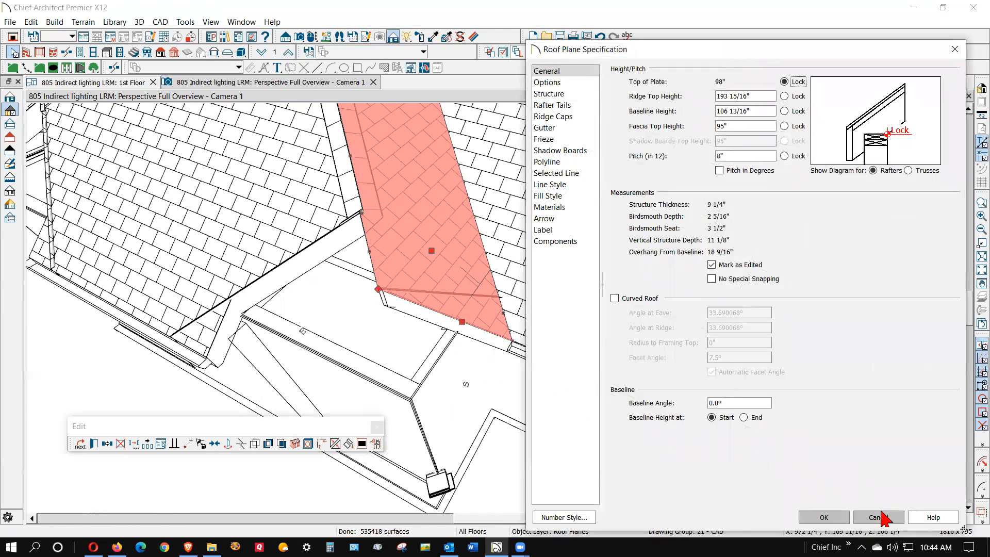
click(879, 517)
drag(380, 289, 430, 464)
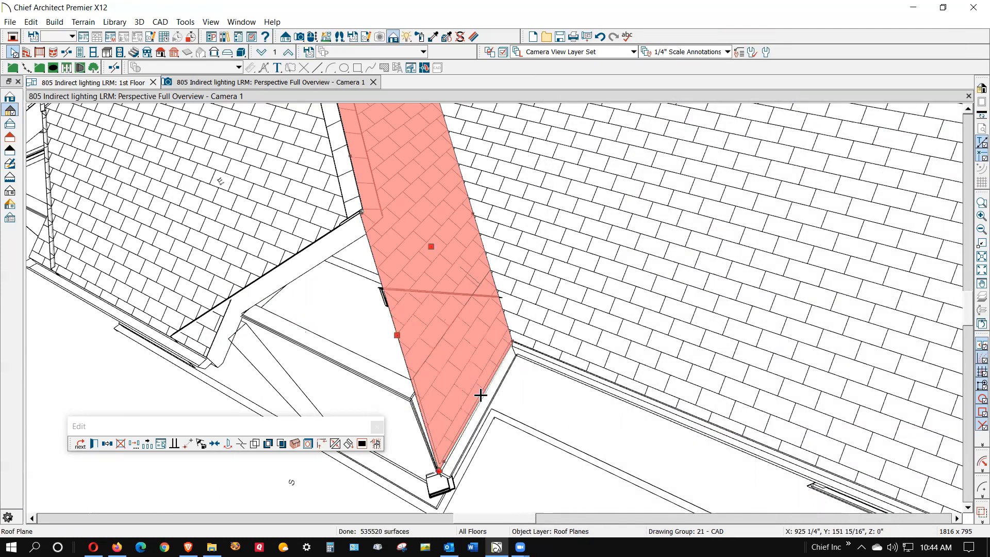
key(Escape)
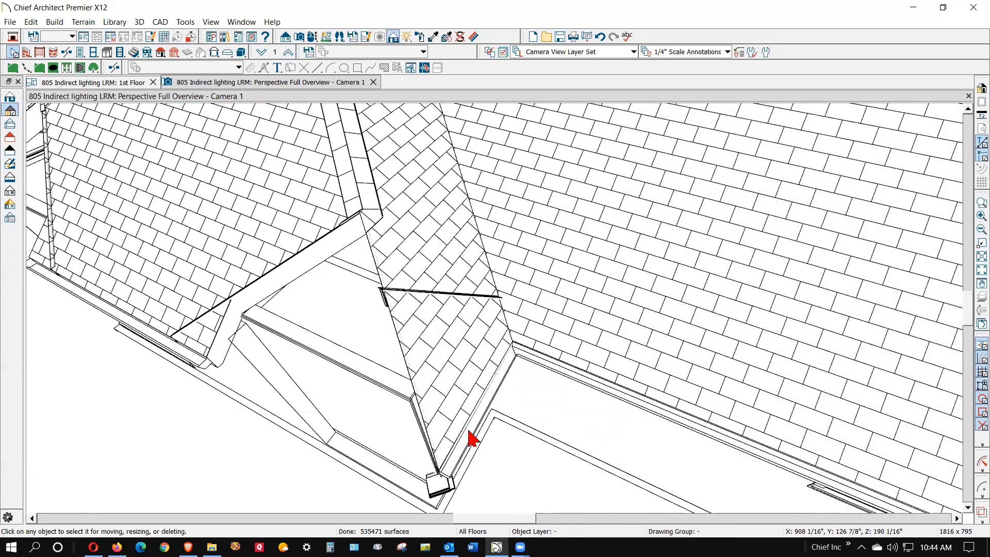
Delete the leftover sliver roof plane crossing the narrow roof plane.
click(384, 304)
click(388, 297)
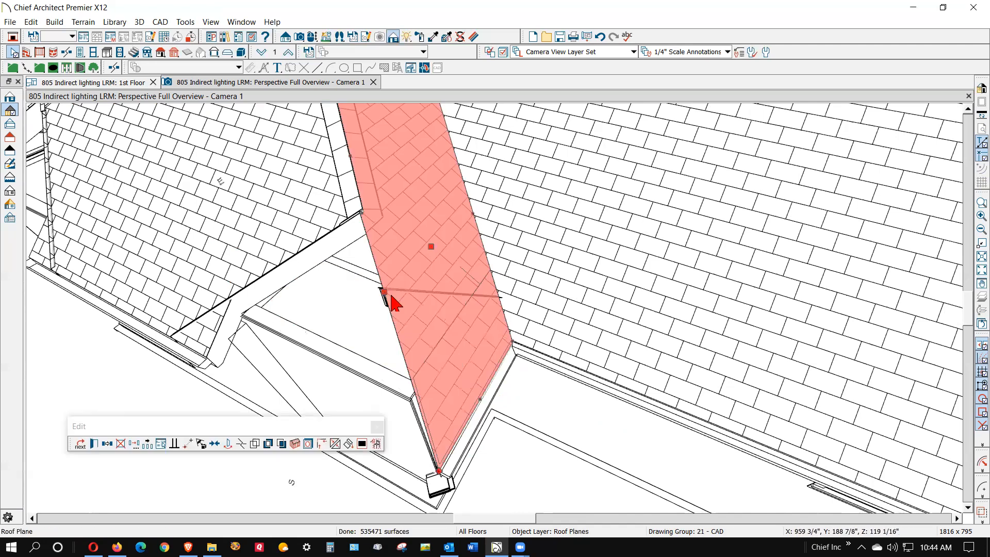
click(381, 290)
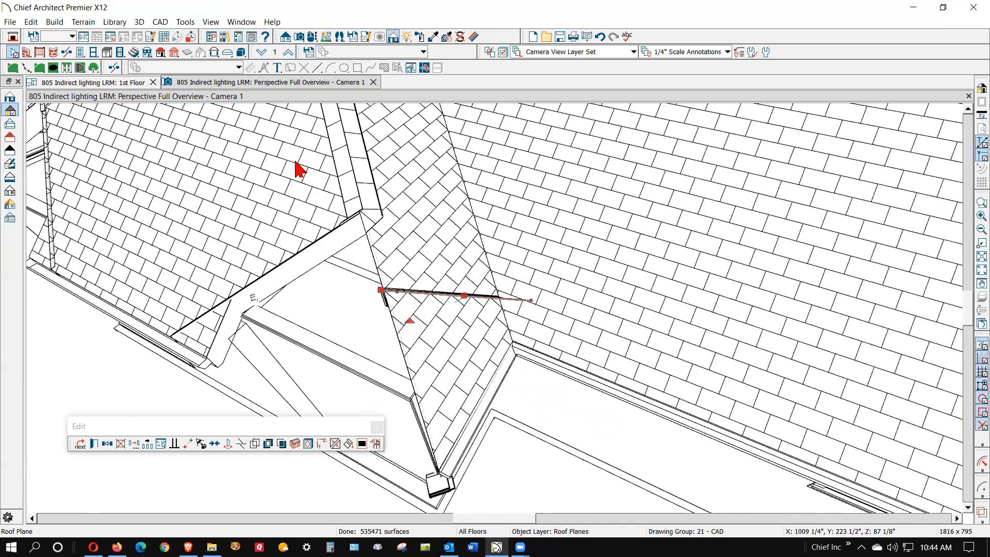
click(340, 257)
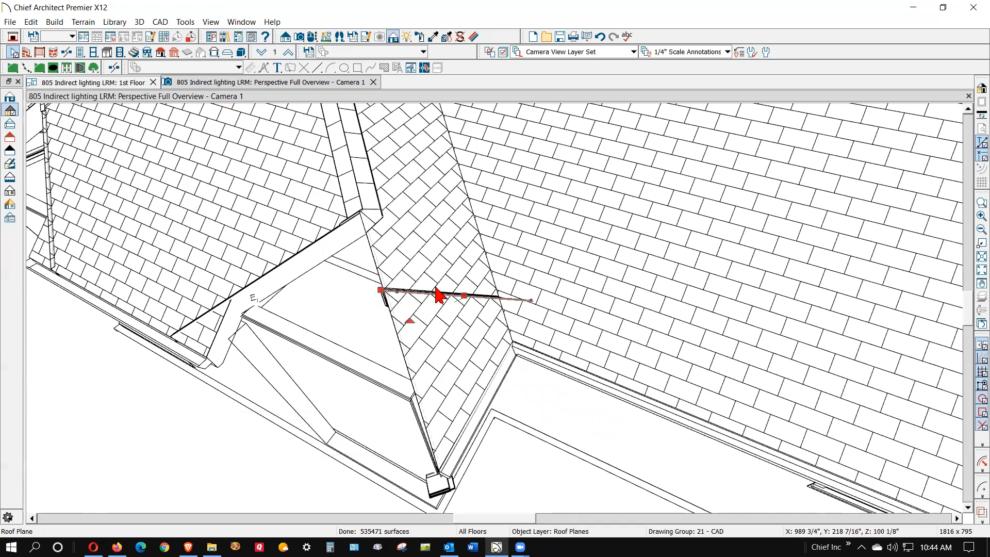
key(Delete)
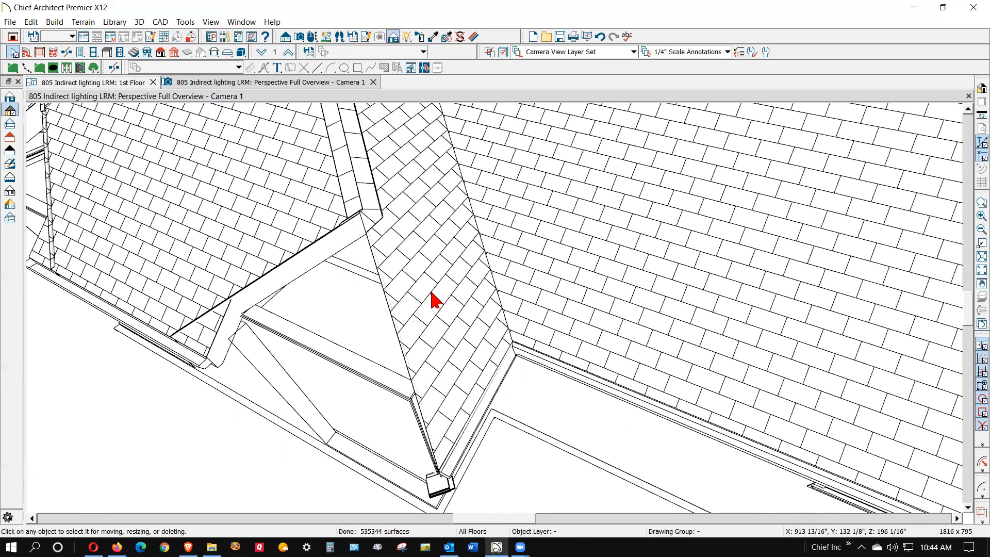
Delete the sliver plane along the front roof plane's cut-off edge and pull that plane's notch point onto its nearby eave corner.
click(333, 233)
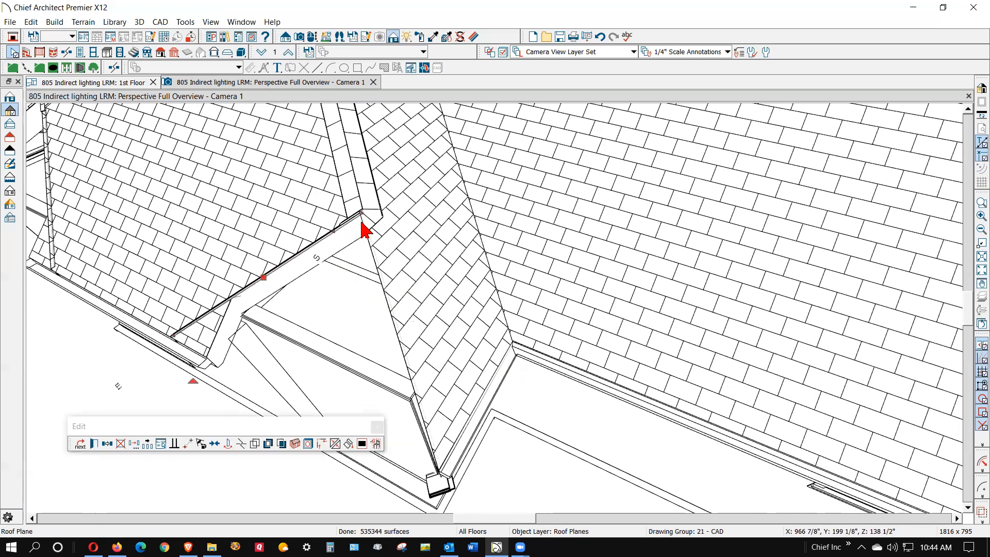
click(324, 263)
click(325, 240)
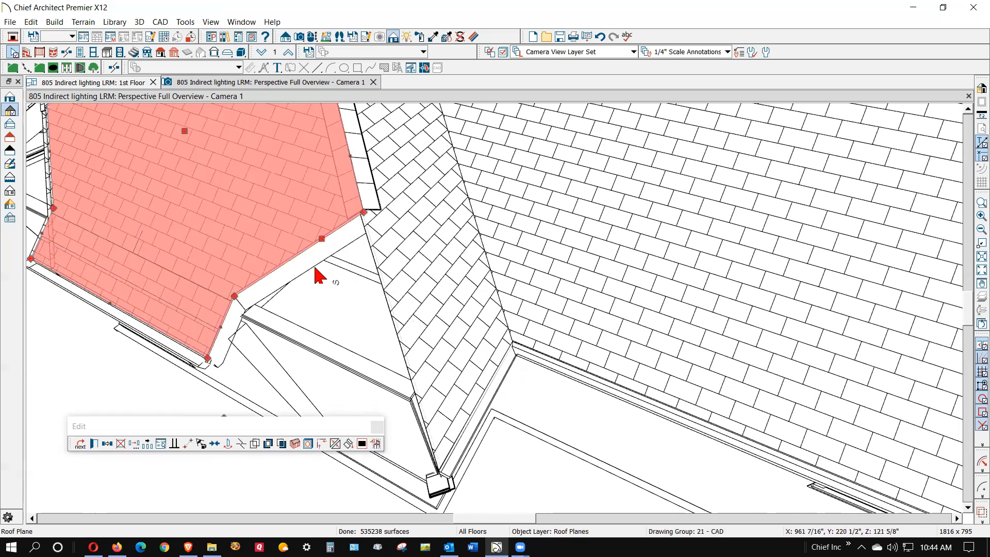
drag(234, 297, 208, 356)
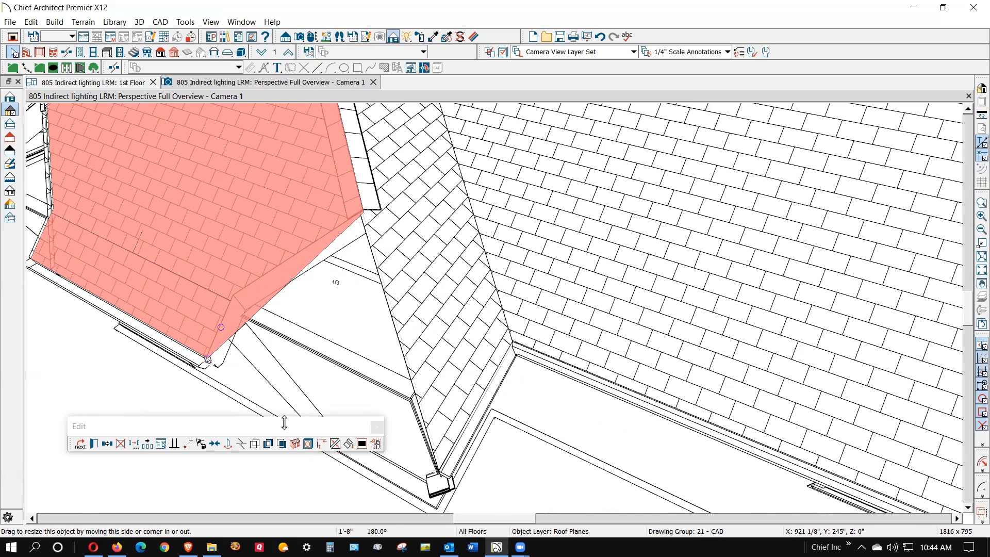
drag(351, 427, 822, 452)
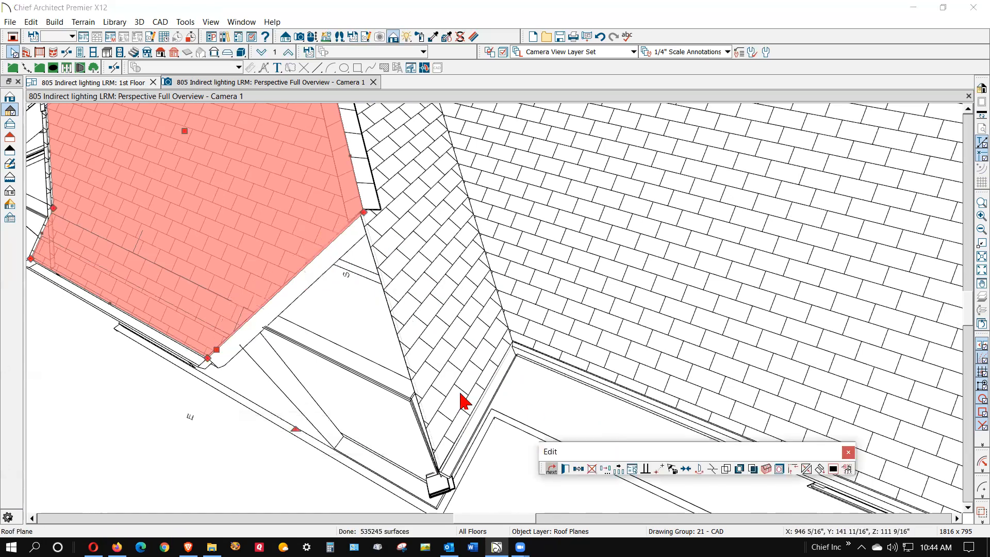
Stretch the front roof plane's eave corner to the outer corner above the post and pull its upper edge point onto it.
drag(207, 357, 425, 484)
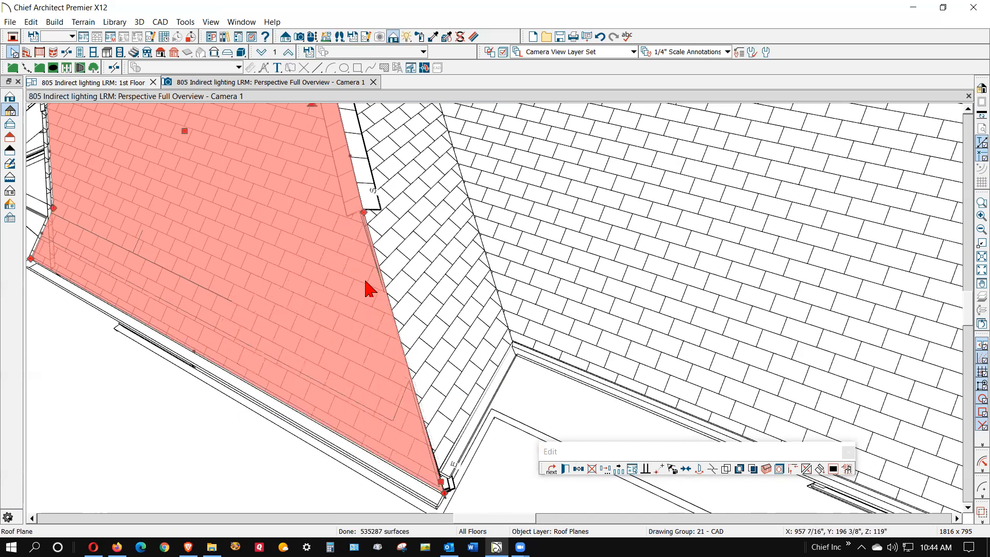
drag(375, 222, 442, 489)
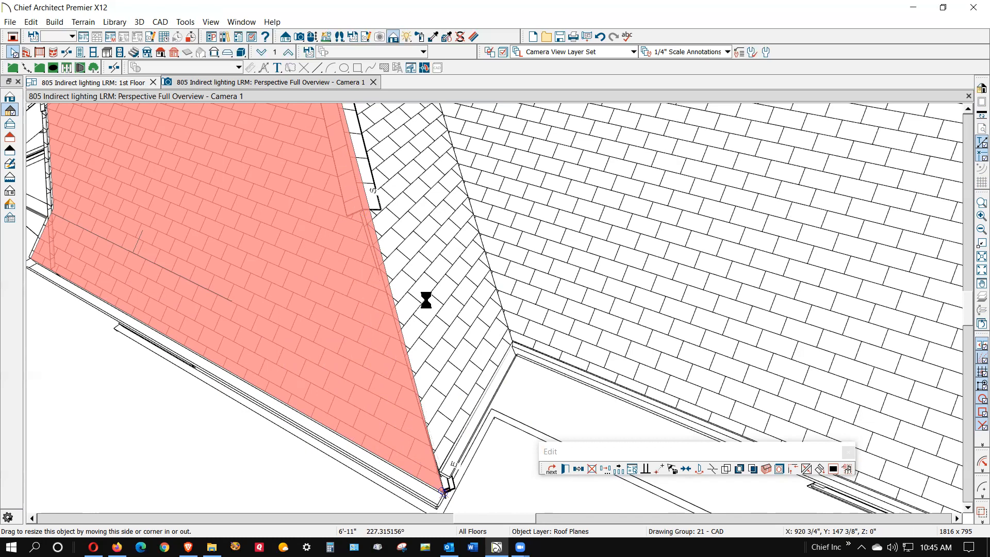
key(Escape)
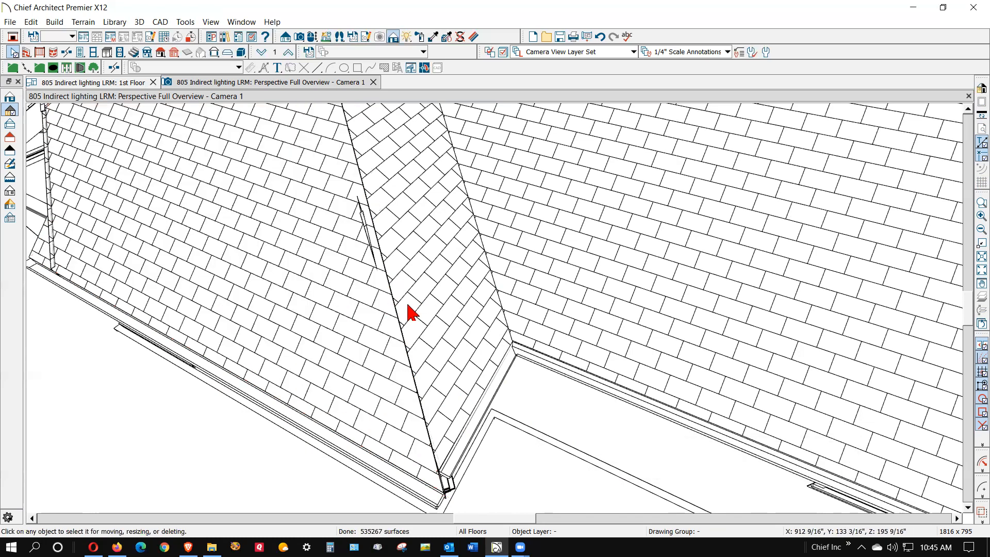
Merge the narrow roof plane's two kink points on its edge shared with the front plane and pull the remainder onto the lower eave corner.
right_click(399, 300)
click(451, 280)
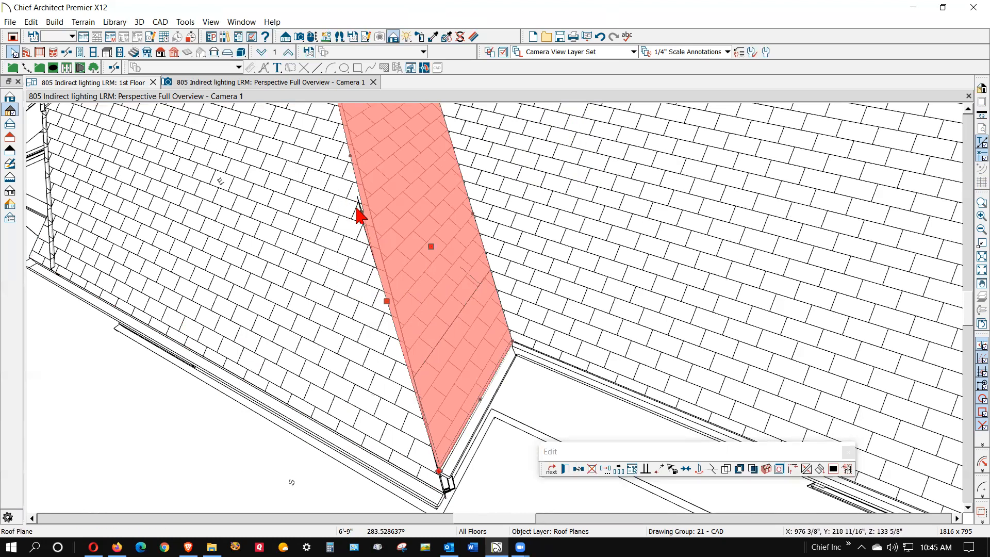
scroll(359, 214, up, 3)
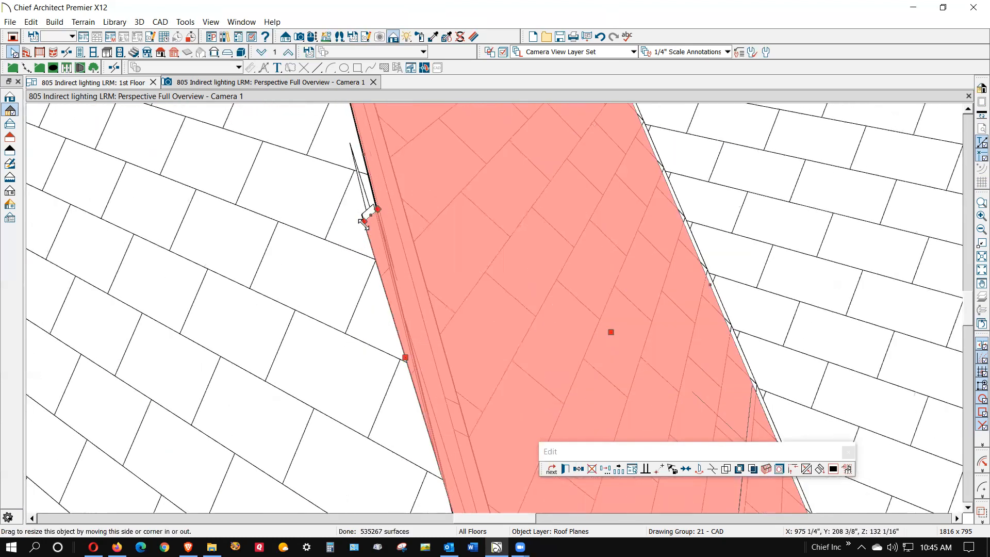
drag(365, 221, 378, 209)
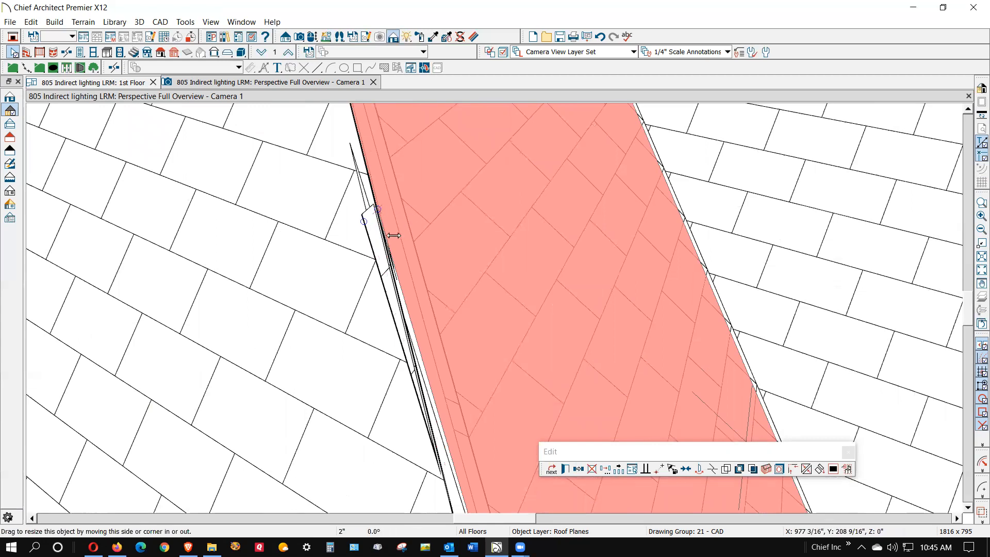
drag(392, 234, 392, 233)
scroll(355, 178, down, 5)
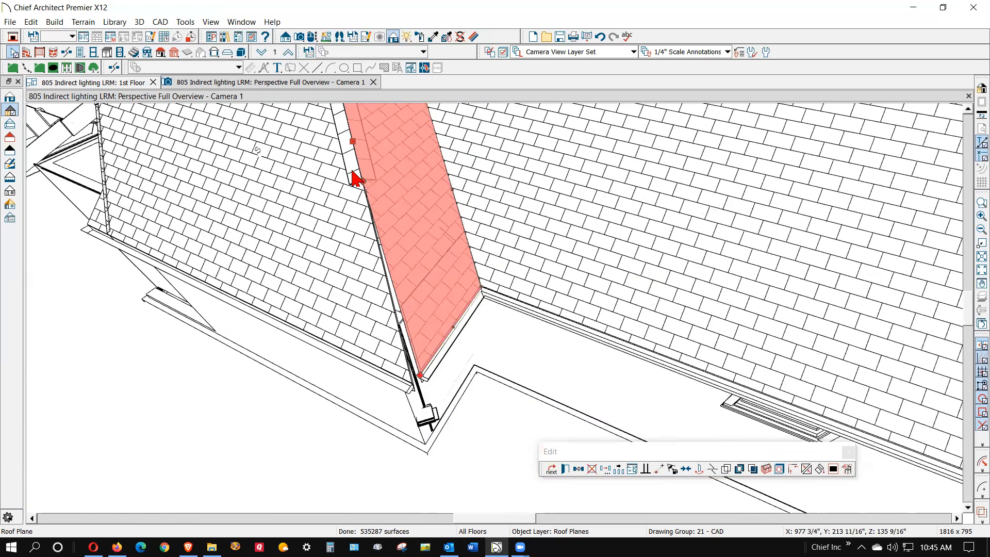
drag(363, 183, 417, 376)
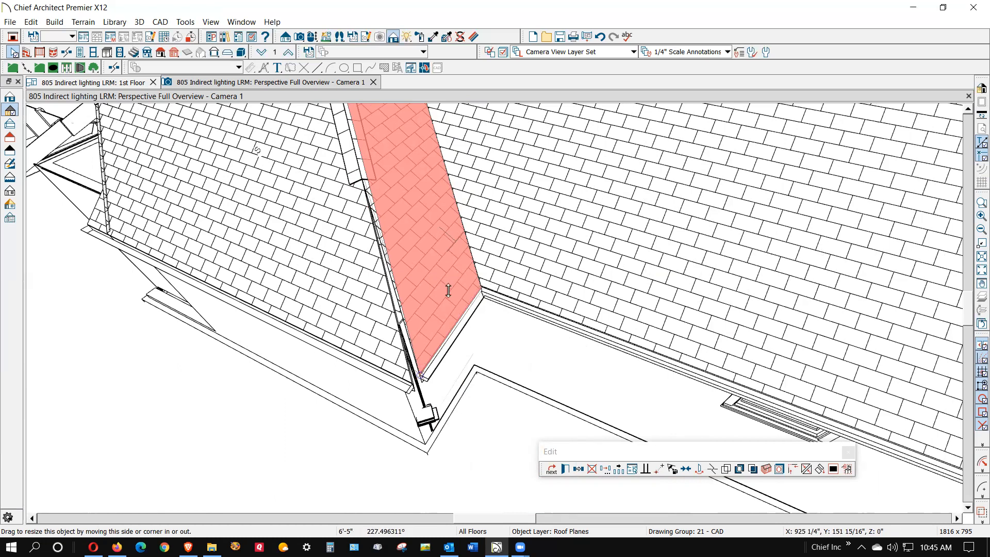
Join the front roof plane to the narrow roof plane along their shared edge.
right_click(389, 311)
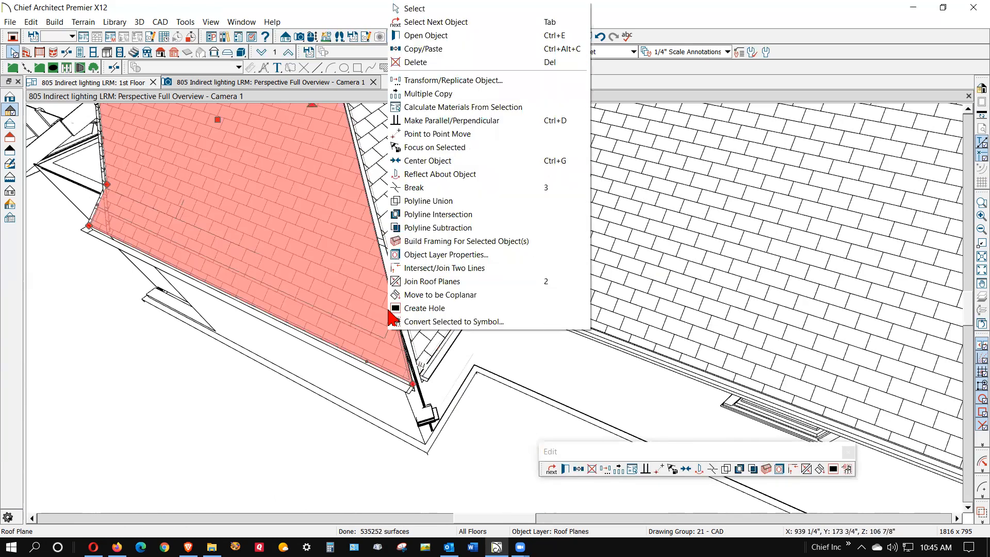
click(402, 281)
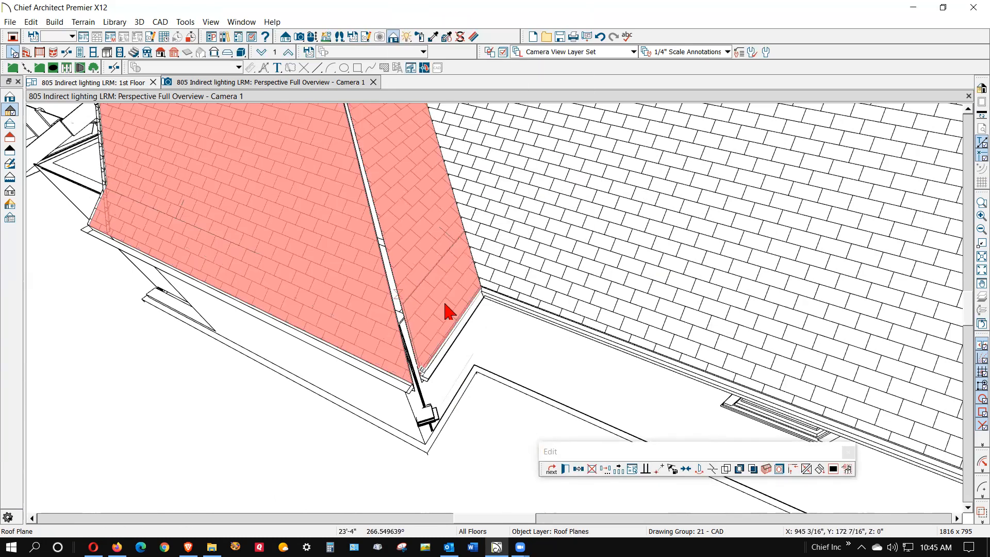
click(426, 249)
Pull the notch point at the front roof plane's far end onto the adjacent eave corner.
scroll(557, 376, down, 6)
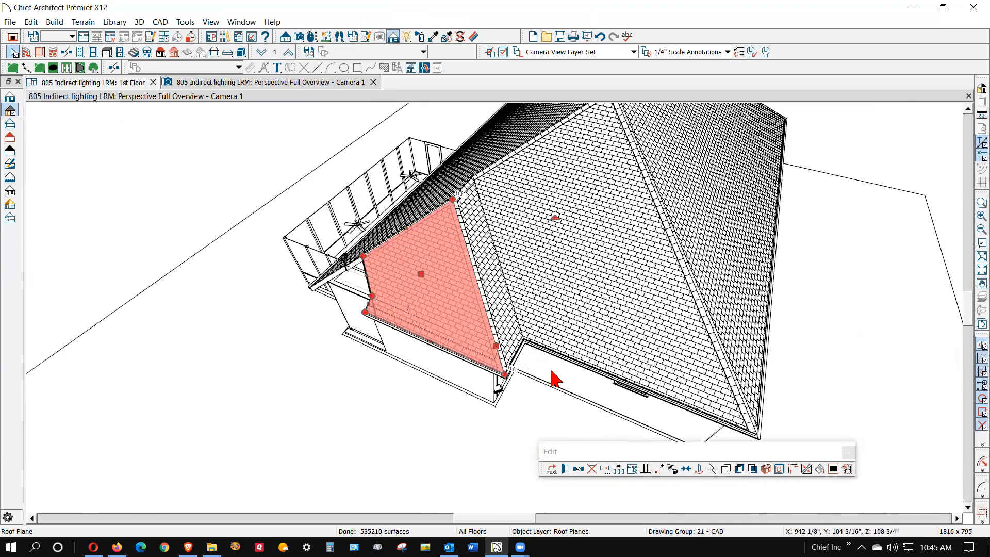
scroll(410, 309, up, 4)
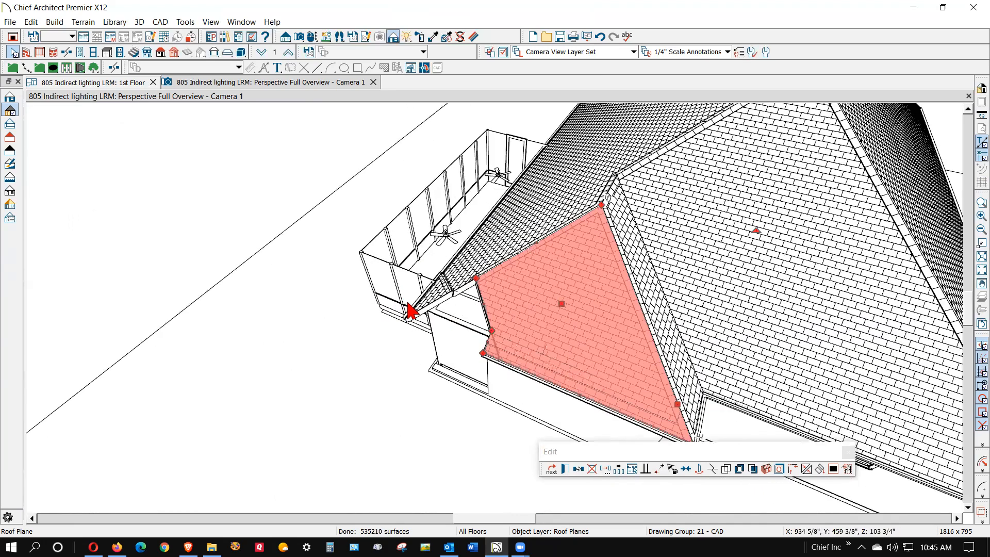
scroll(410, 309, up, 3)
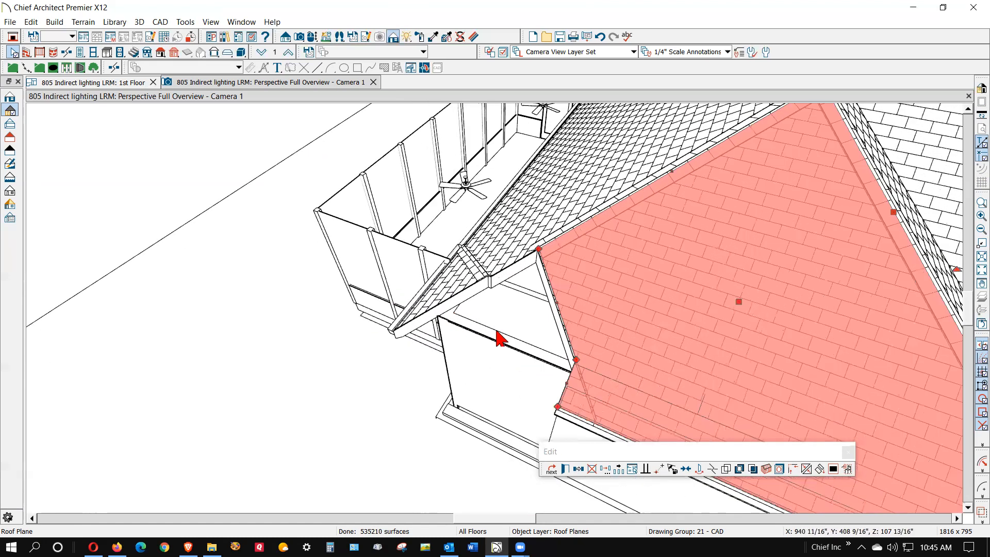
drag(578, 361, 560, 405)
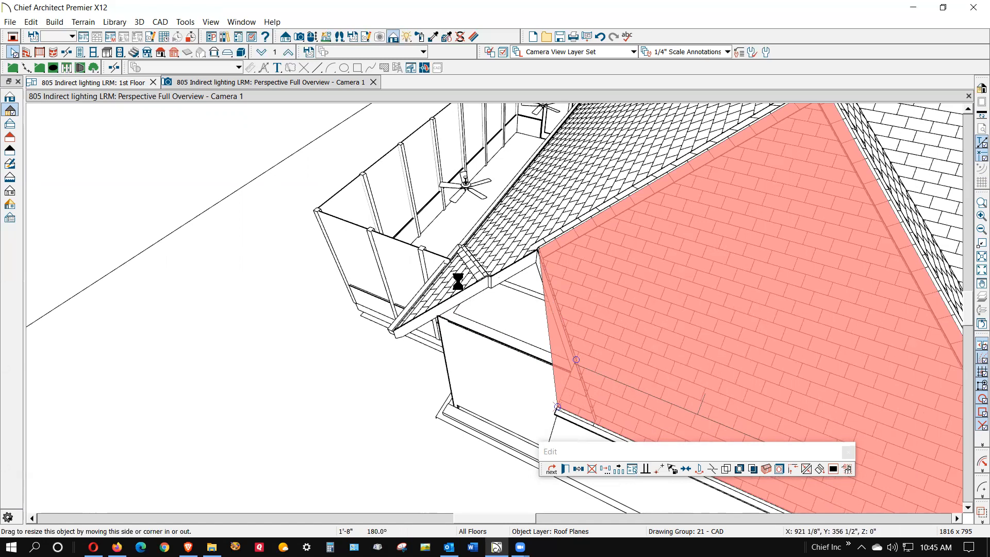
key(Escape)
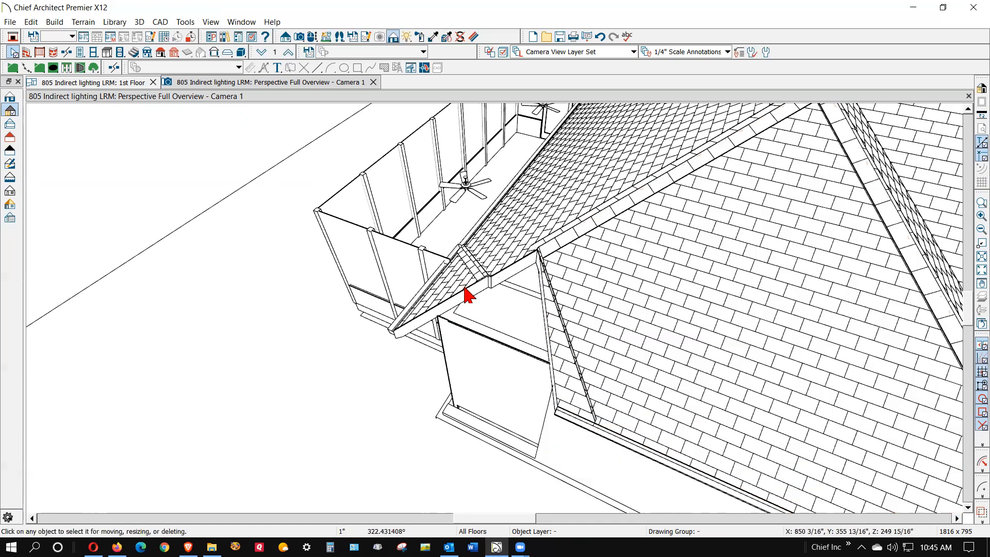
Delete the small triangular corner roof plane and the thin sliver plane crossing the far end of the front roof plane.
click(461, 288)
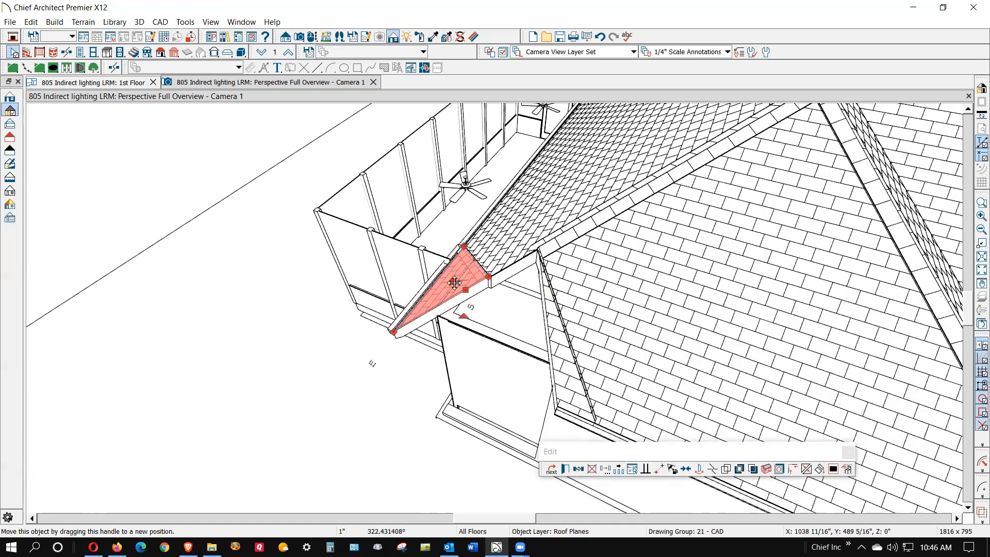
key(Delete)
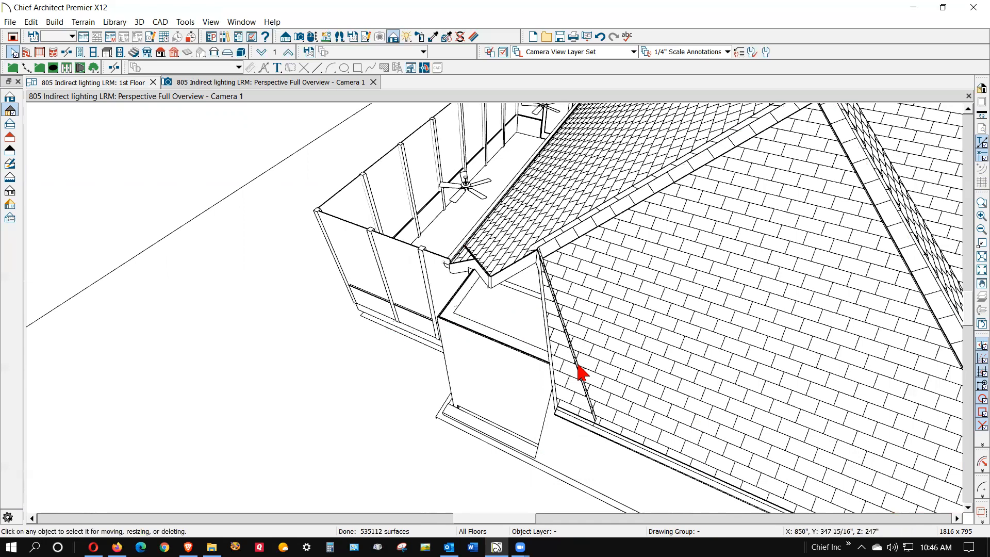
click(580, 367)
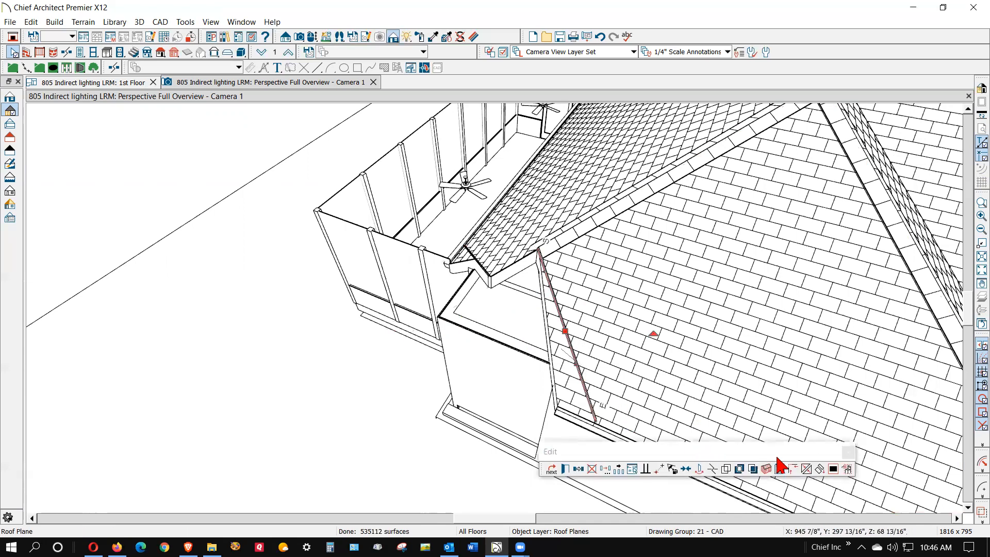
click(588, 465)
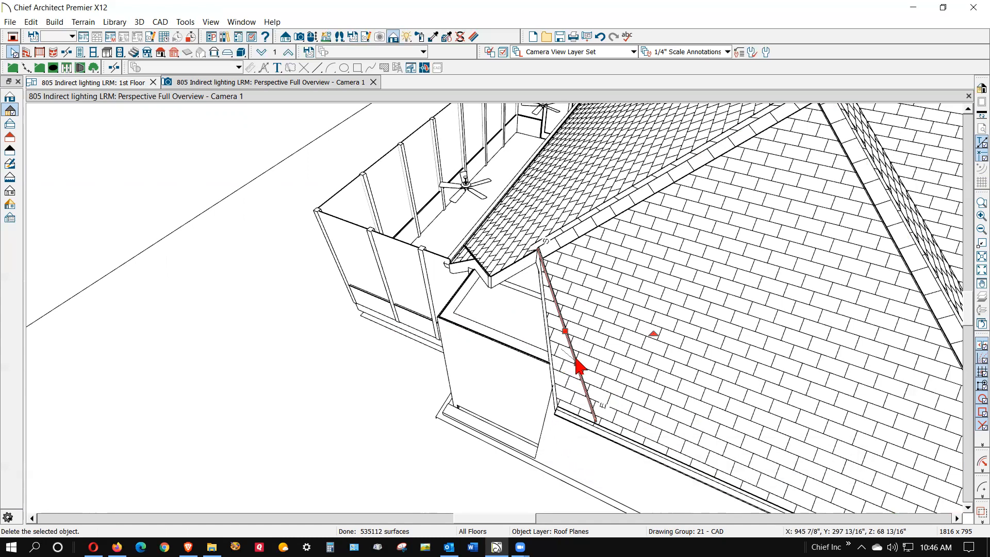
click(467, 268)
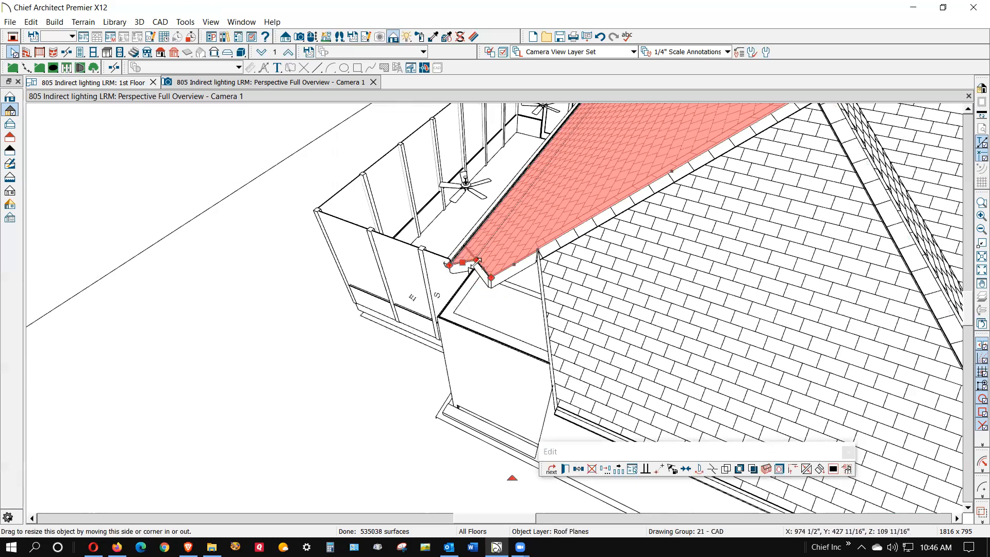
click(466, 251)
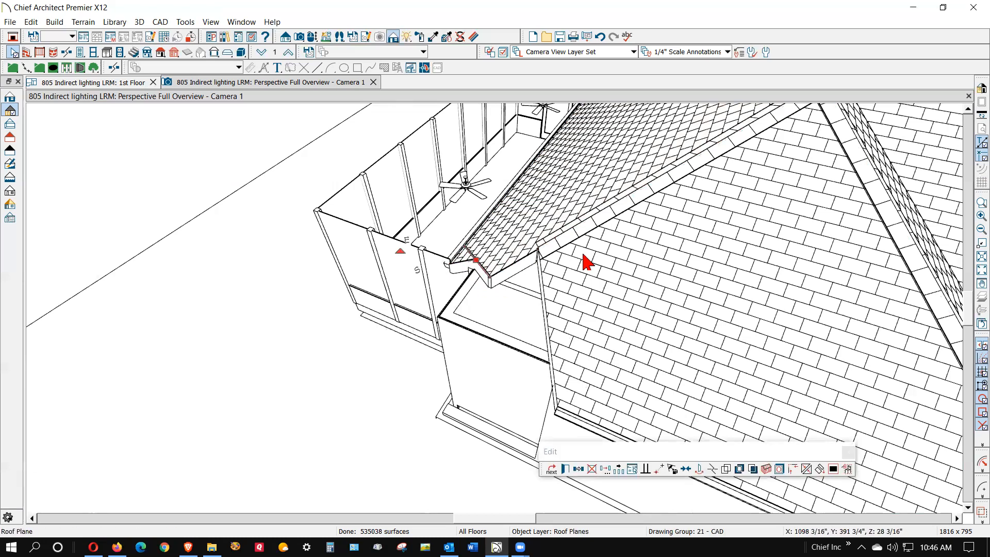
click(532, 248)
key(Escape)
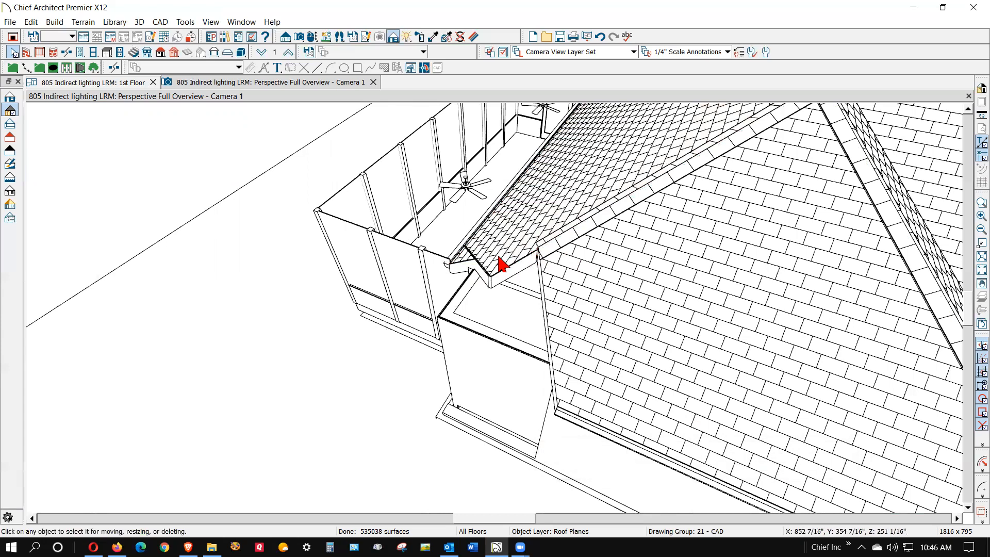
Remove the notch in the roof plane beside the ceiling-fan porch and stretch its eave corner to the outer house corner.
click(470, 269)
drag(470, 260, 449, 265)
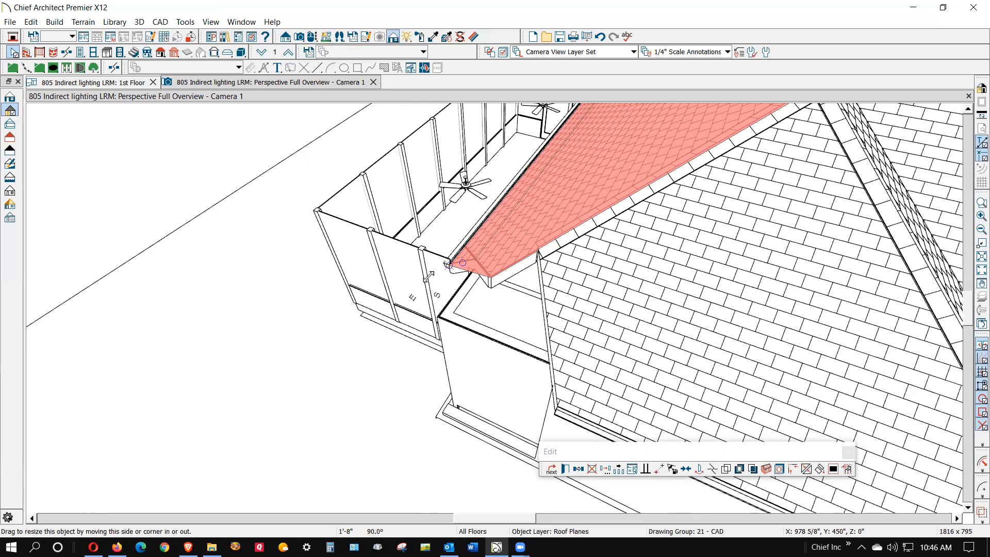
drag(449, 262, 406, 318)
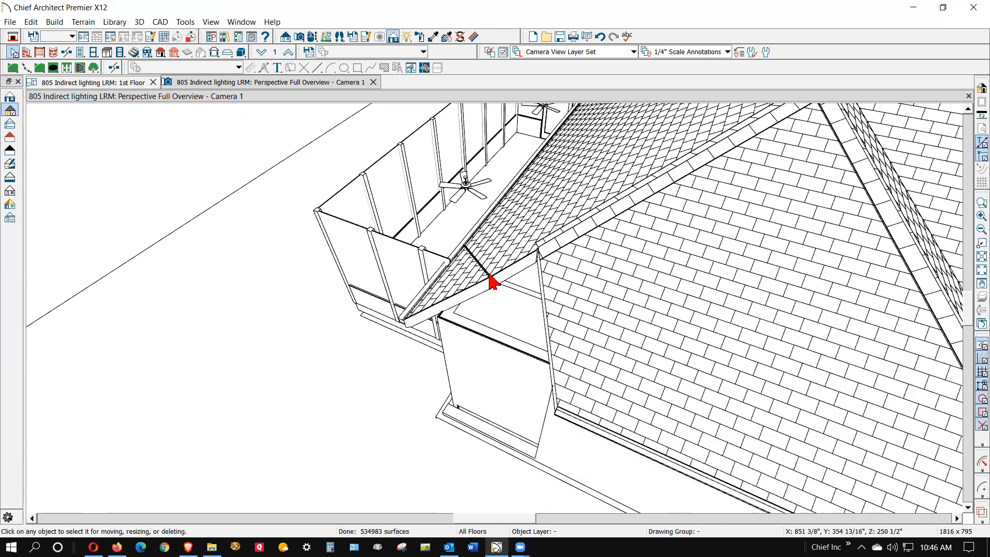
Delete the sliver plane crossing the lower end of the roof plane beside the ceiling-fan porch.
click(488, 277)
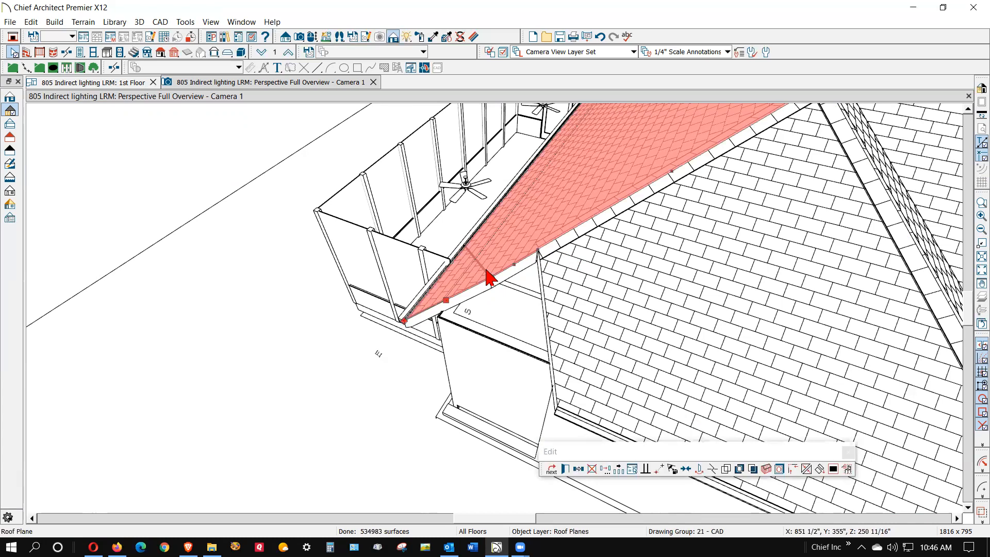
key(Tab)
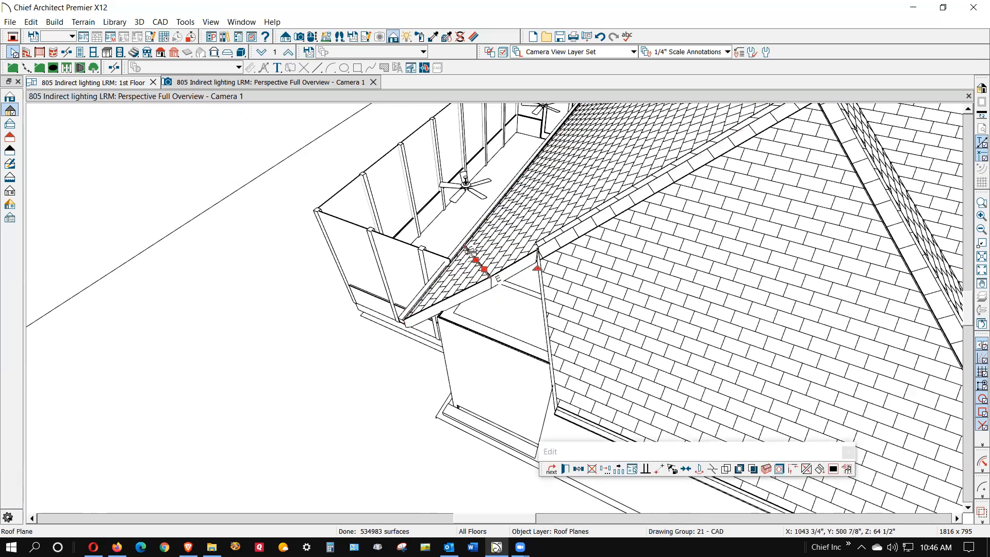
drag(489, 274, 486, 271)
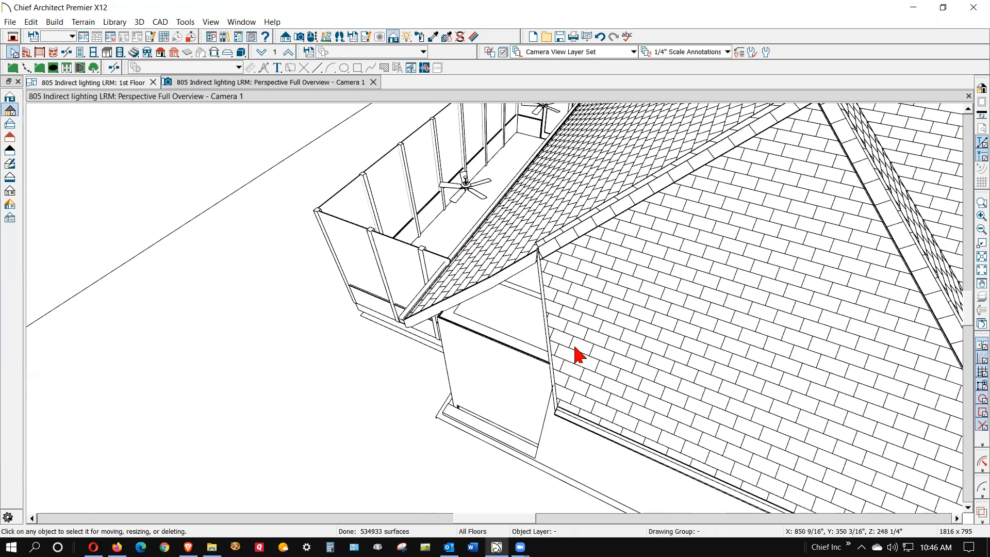
Stretch the front roof plane's eave corner to the porch-side plane's outer tip and pull its leftover hip point onto the same corner.
click(564, 378)
drag(558, 407, 404, 322)
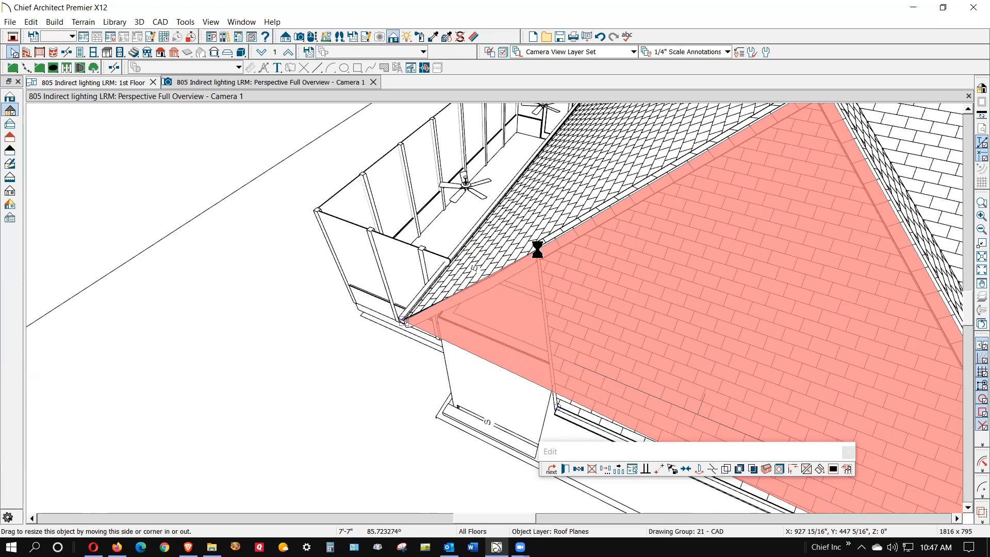
drag(536, 248, 403, 320)
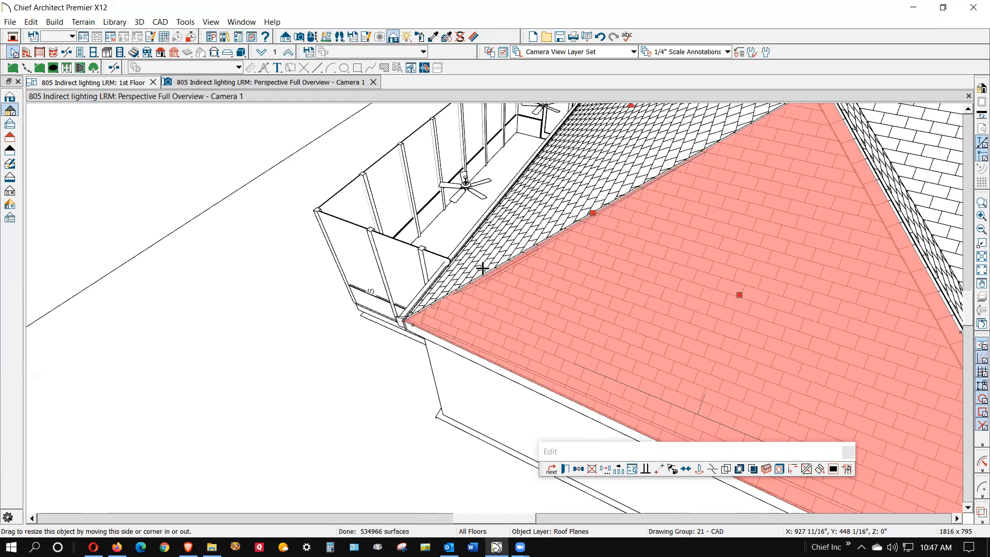
Join the roof plane beside the ceiling-fan porch to the front roof plane along their shared hip.
click(483, 280)
right_click(483, 280)
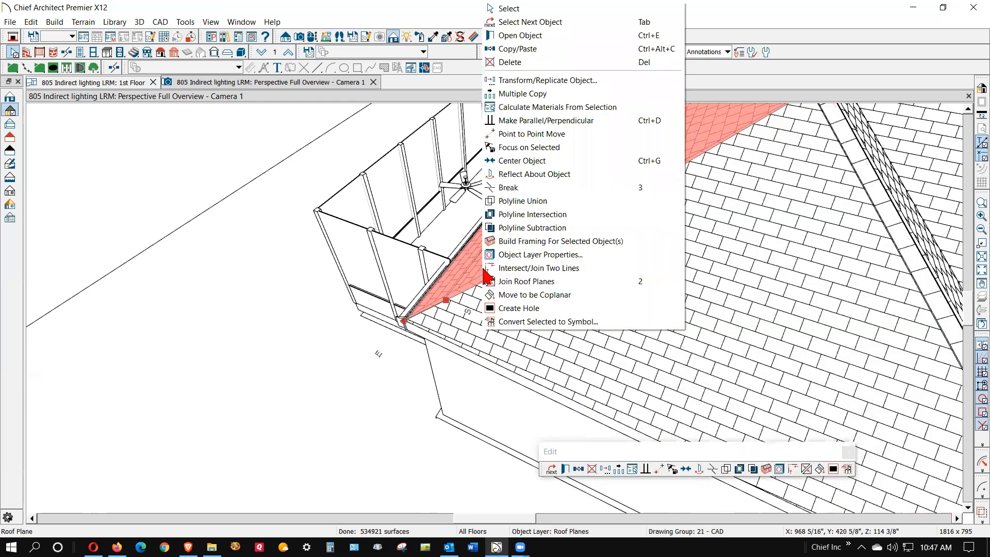
click(523, 281)
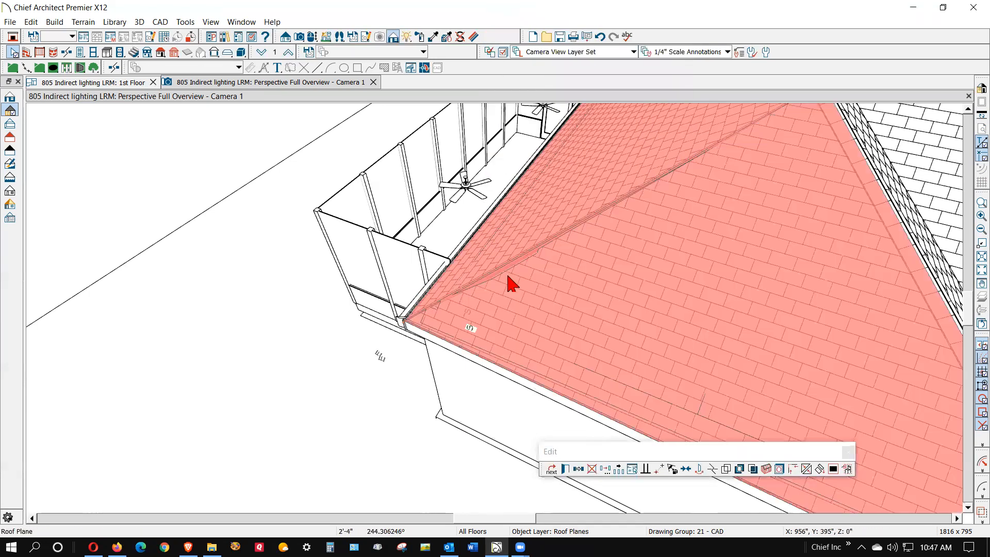
click(589, 294)
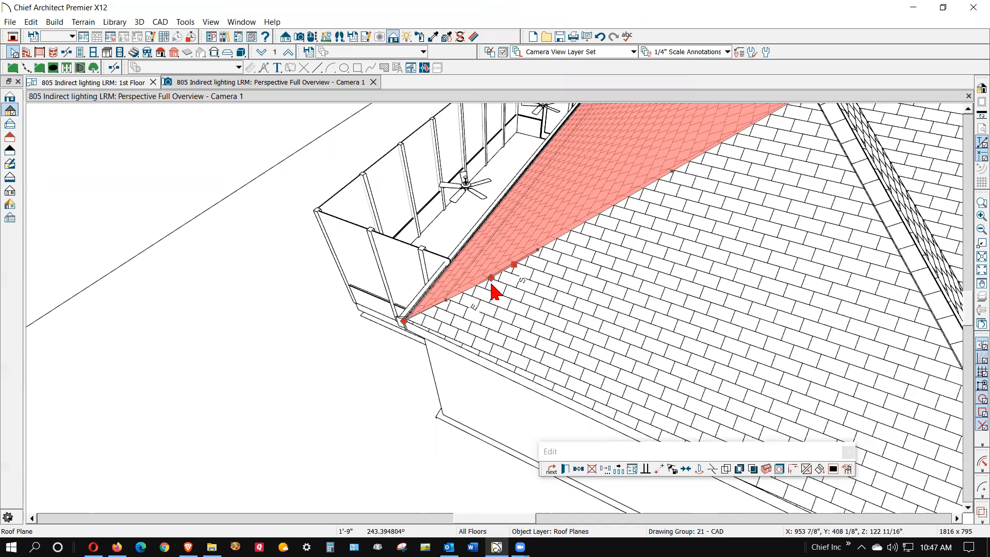
Pull the leftover hip points of the porch-side plane and the front roof plane down to the outer eave corner.
drag(491, 278, 401, 318)
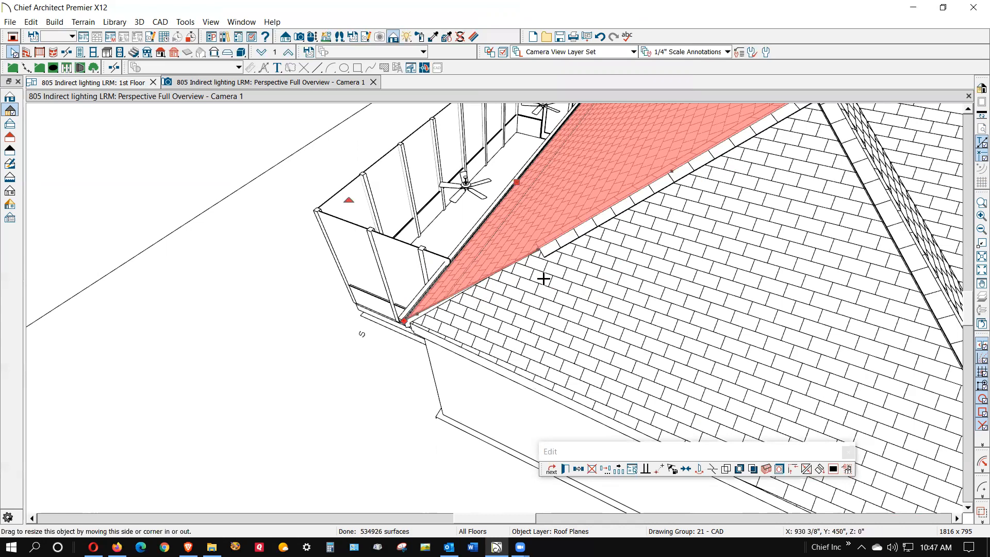
right_click(541, 283)
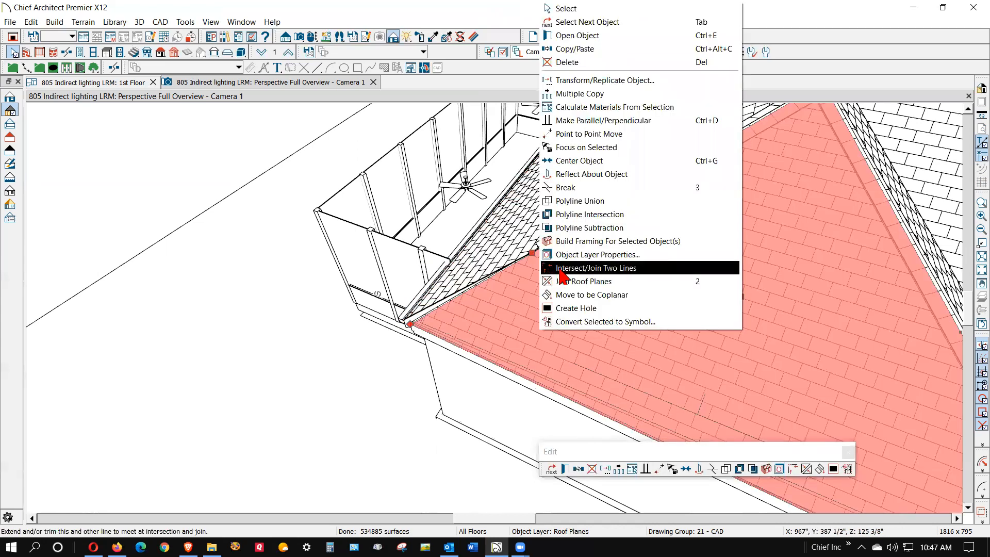
click(554, 10)
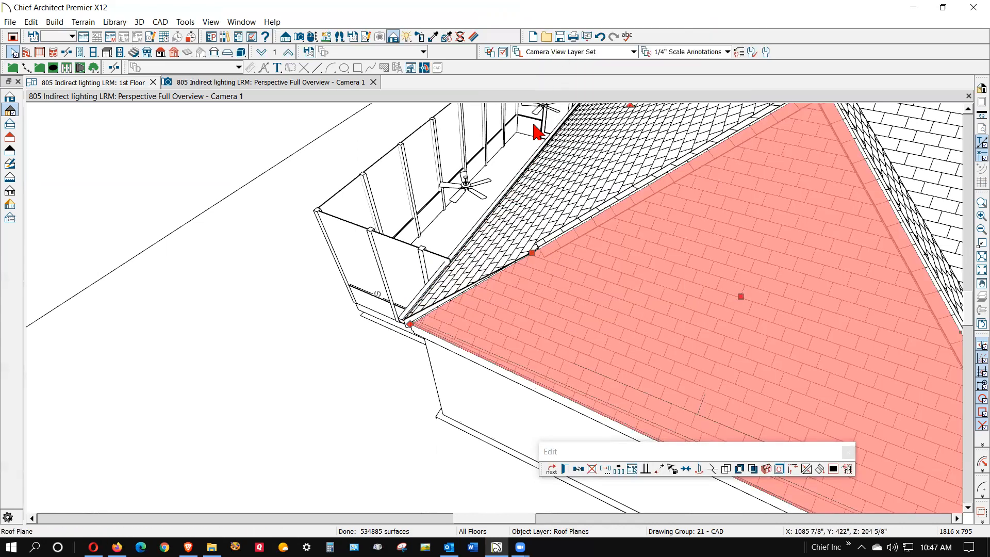
drag(531, 251, 410, 324)
click(491, 306)
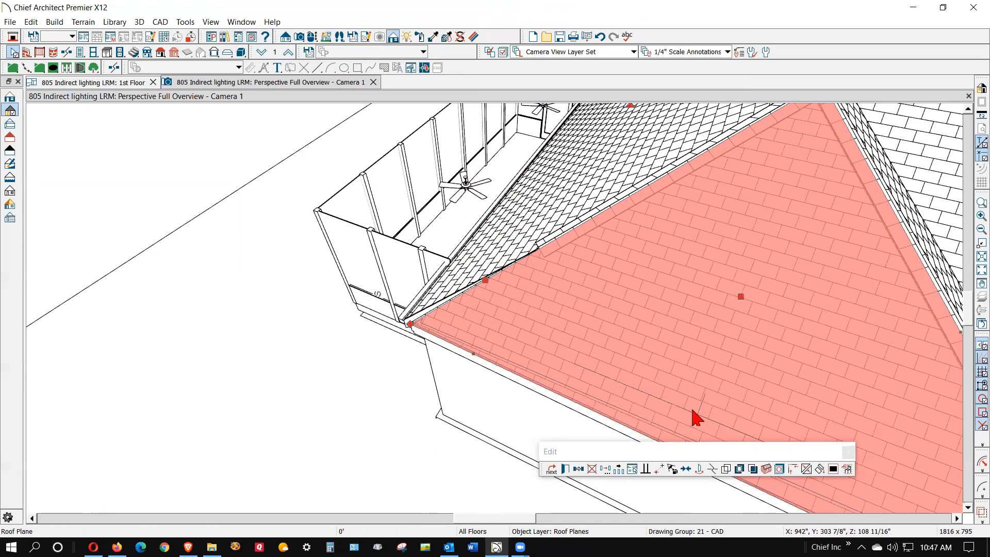
Join the front roof plane to the porch-side plane and pull the front plane's leftover hip point onto its eave corner.
click(806, 469)
click(513, 255)
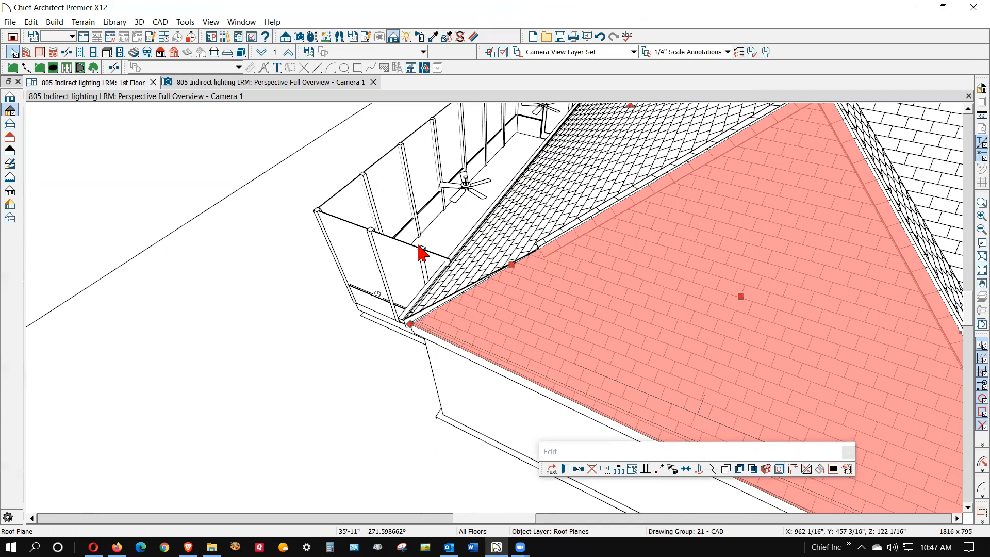
scroll(427, 260, up, 3)
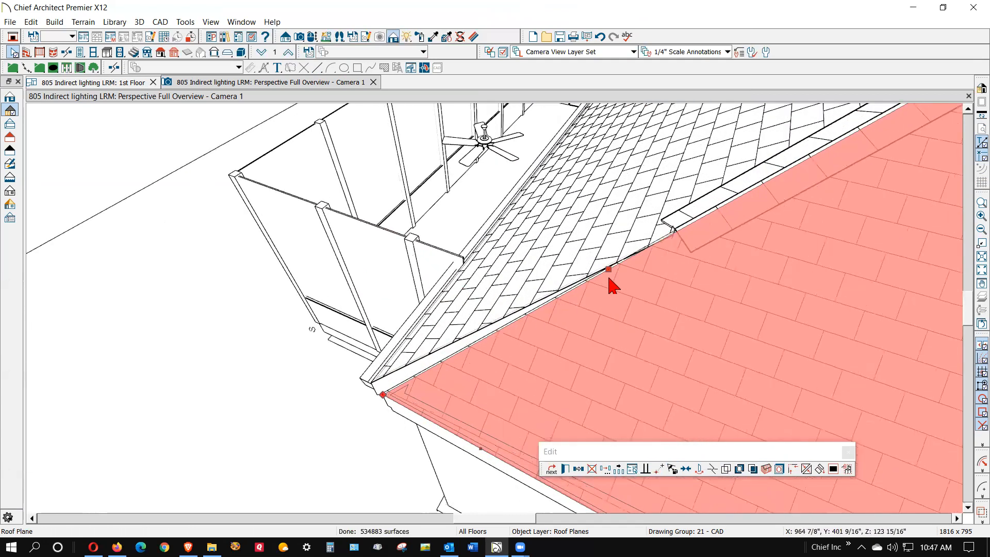
drag(609, 270, 377, 396)
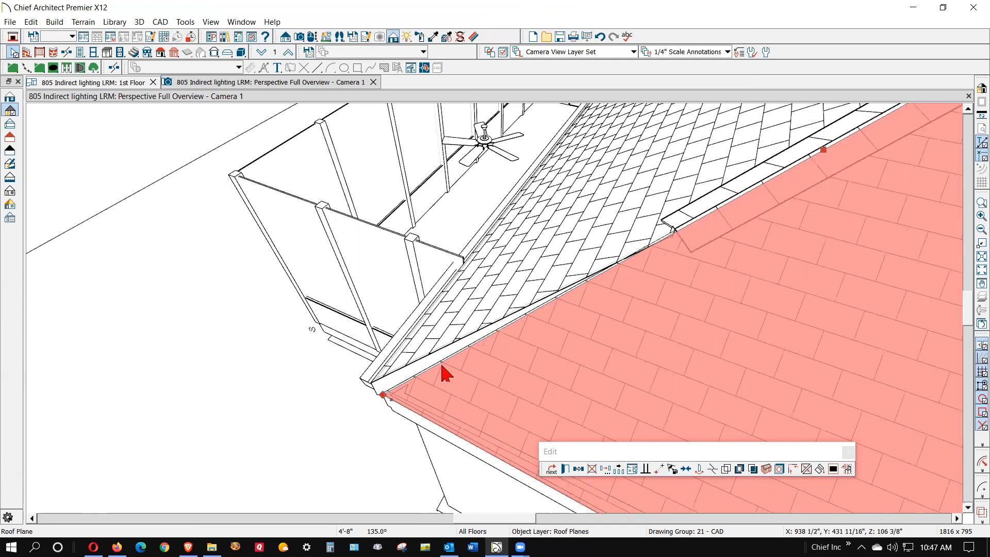
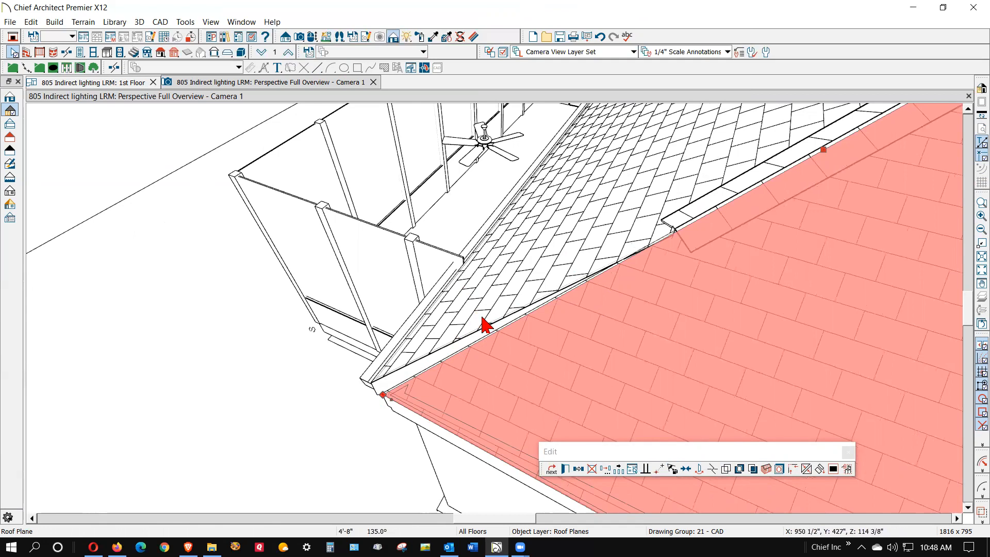
Rejoin the porch-side roof plane to the front roof plane, starting from the porch-side plane.
right_click(485, 326)
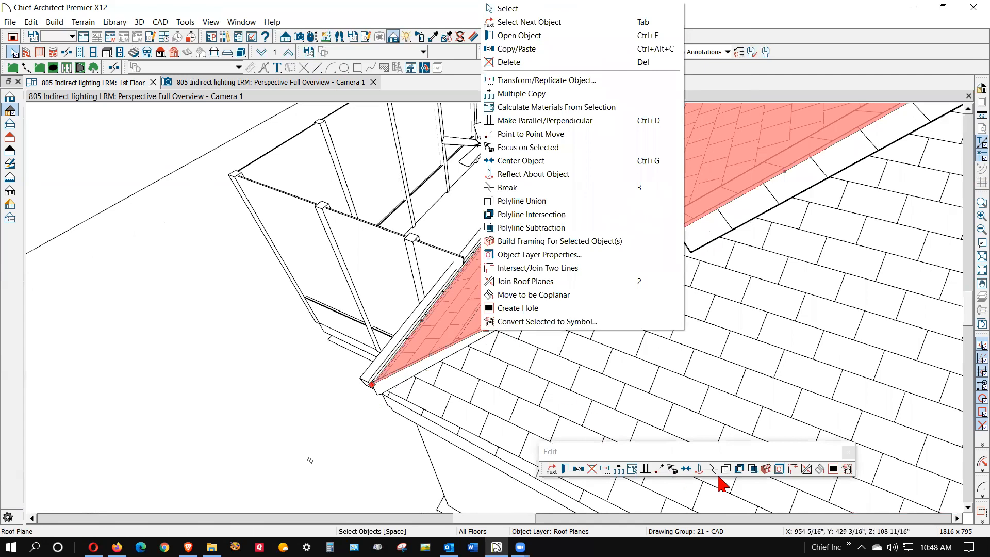
click(806, 468)
click(575, 355)
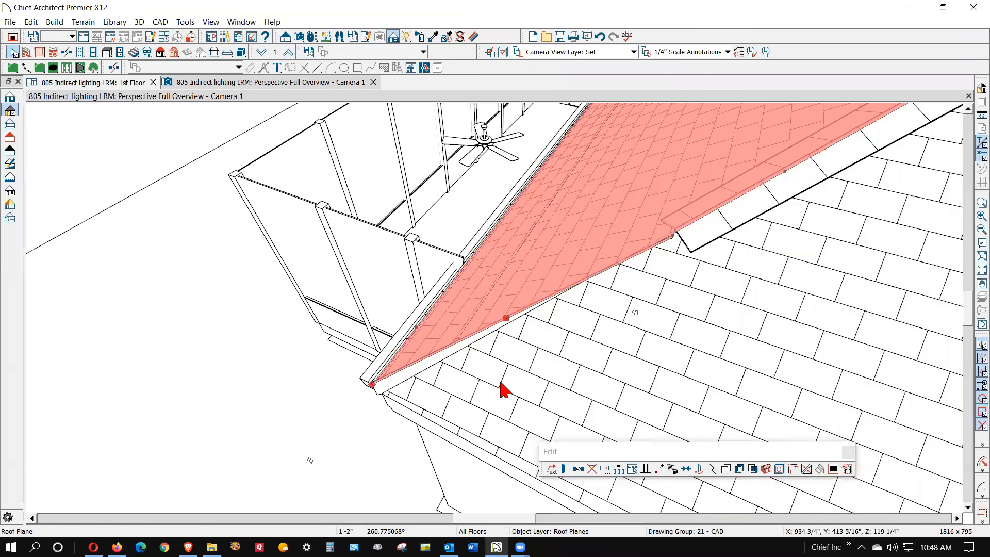
Merge the two stray points on the porch-side plane's hip edge and straighten the edge down to the eave corner.
scroll(495, 376, down, 3)
scroll(626, 297, up, 3)
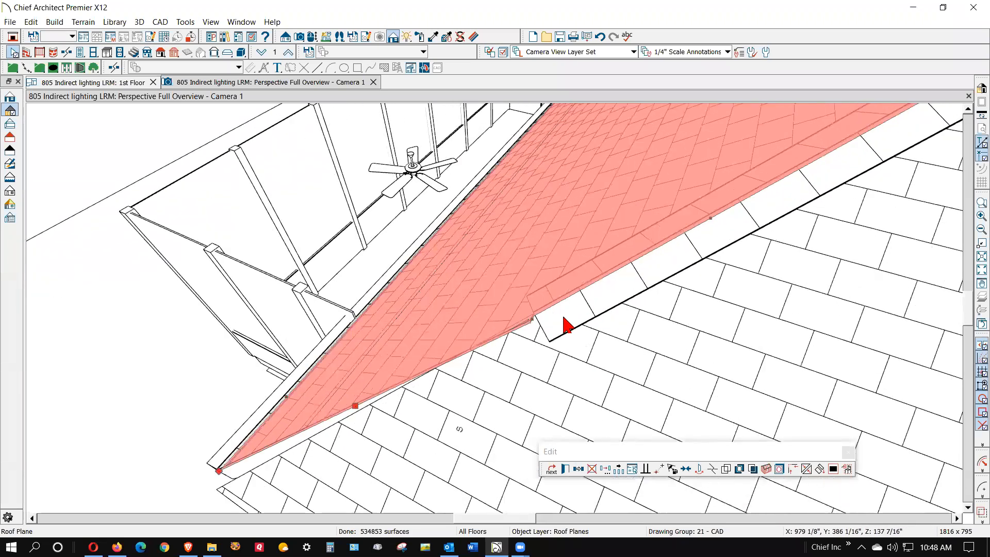
scroll(548, 320, up, 4)
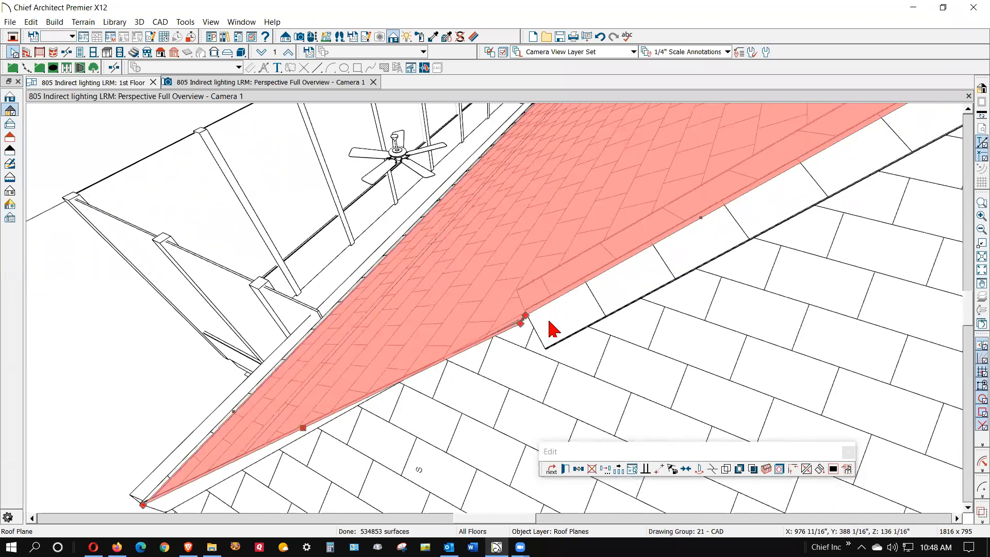
scroll(500, 335, down, 1)
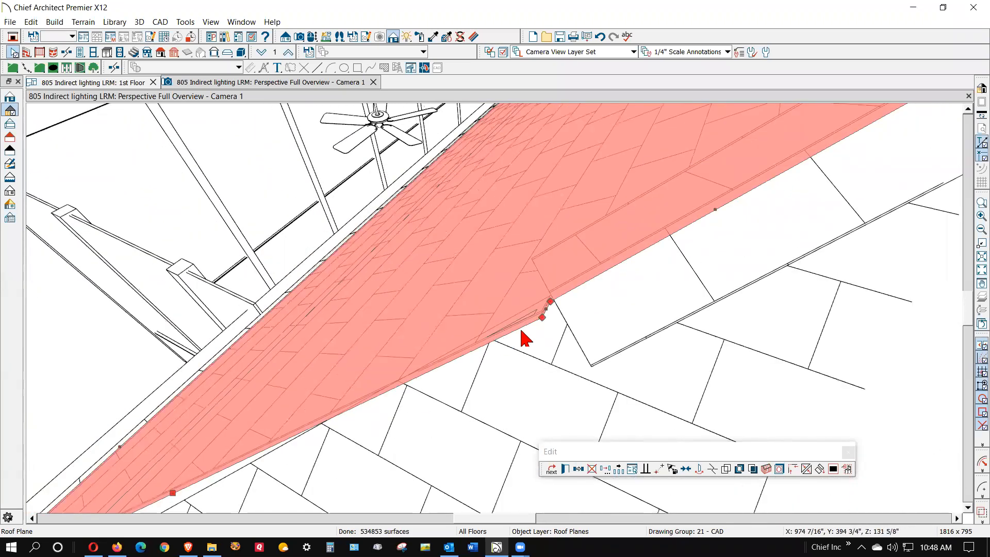
drag(543, 316, 550, 304)
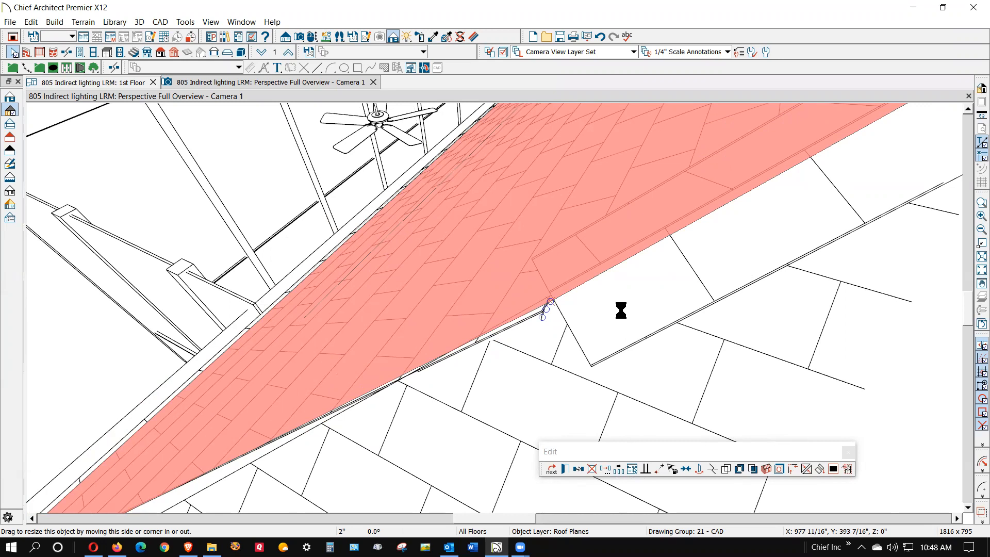
scroll(673, 203, down, 2)
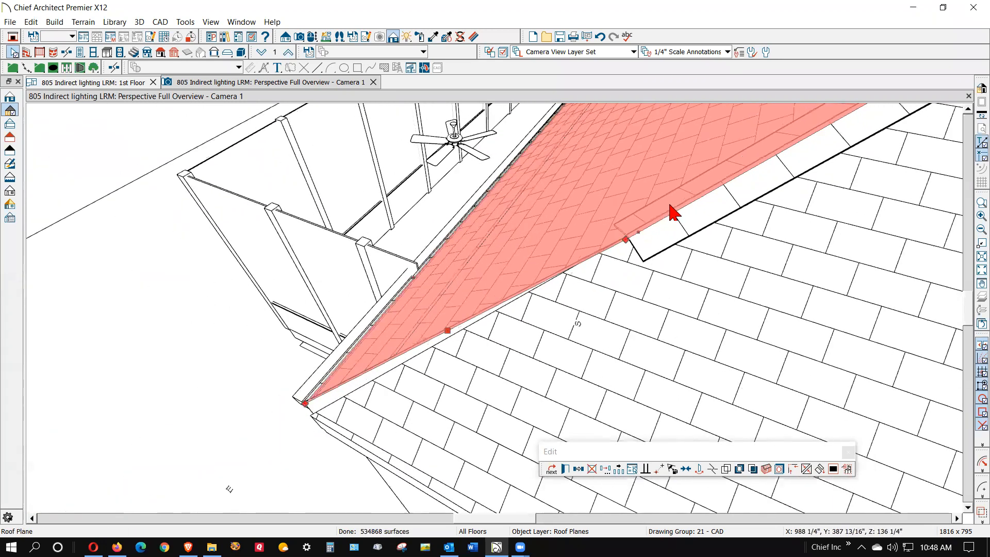
drag(624, 239, 621, 233)
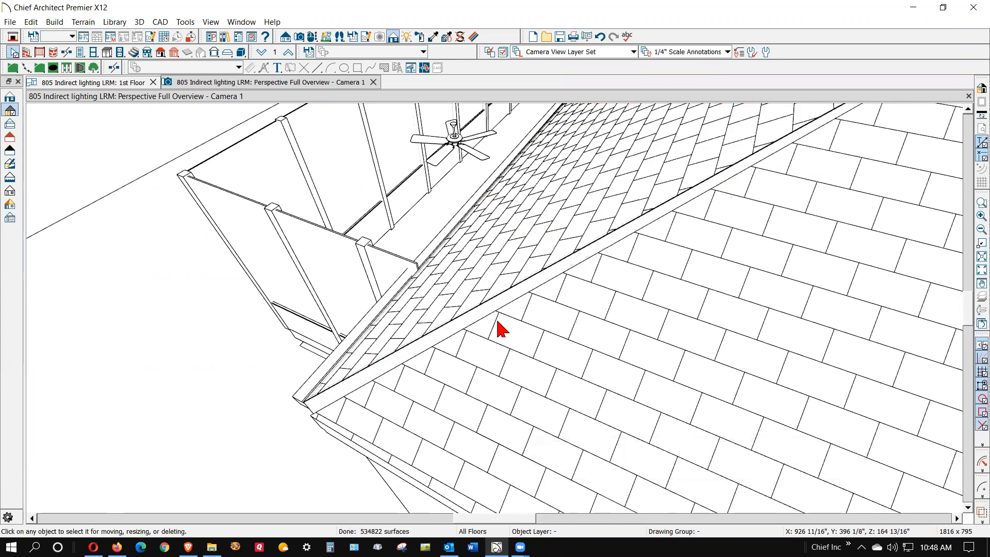
Join the front and porch-side roof planes along the straightened hip and clear the selection.
right_click(494, 322)
click(510, 282)
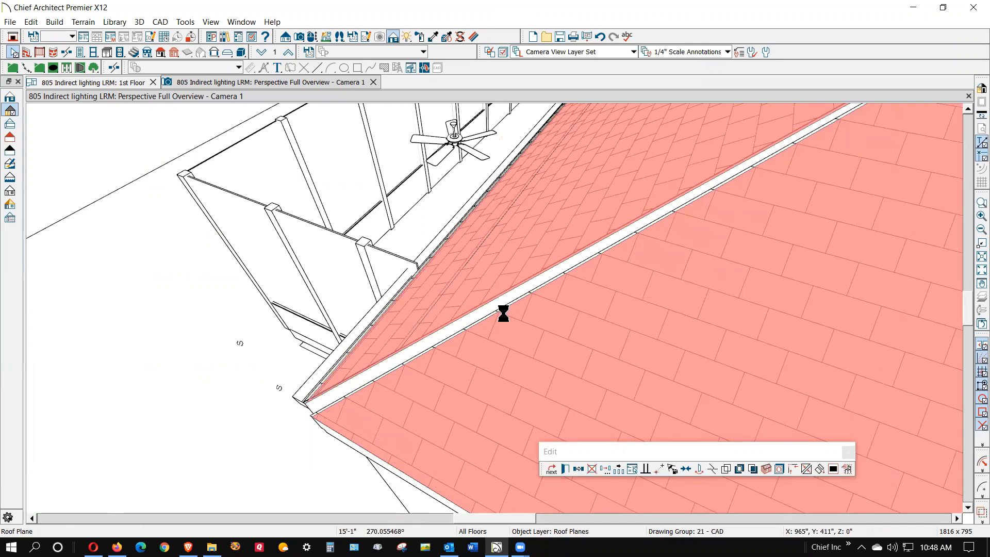
click(263, 384)
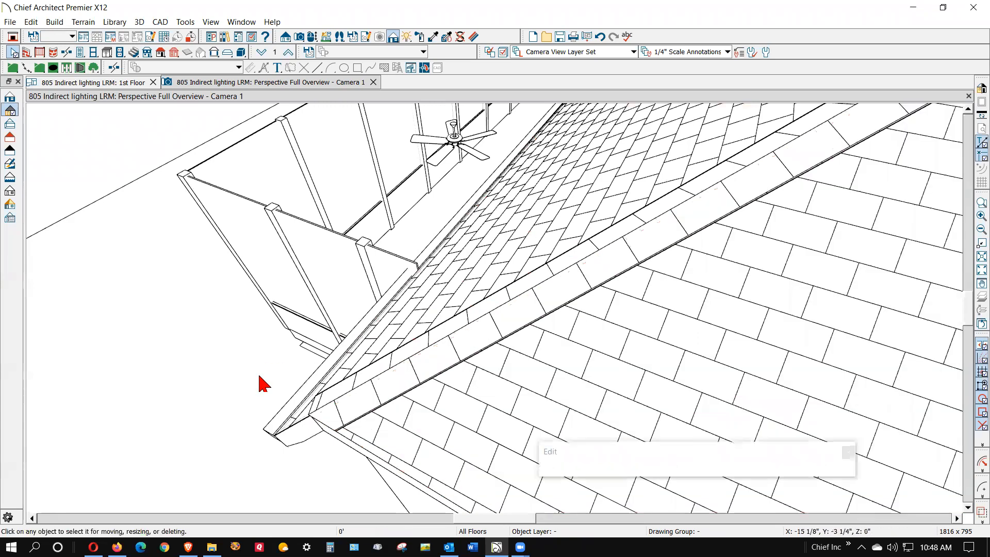
click(338, 433)
key(Escape)
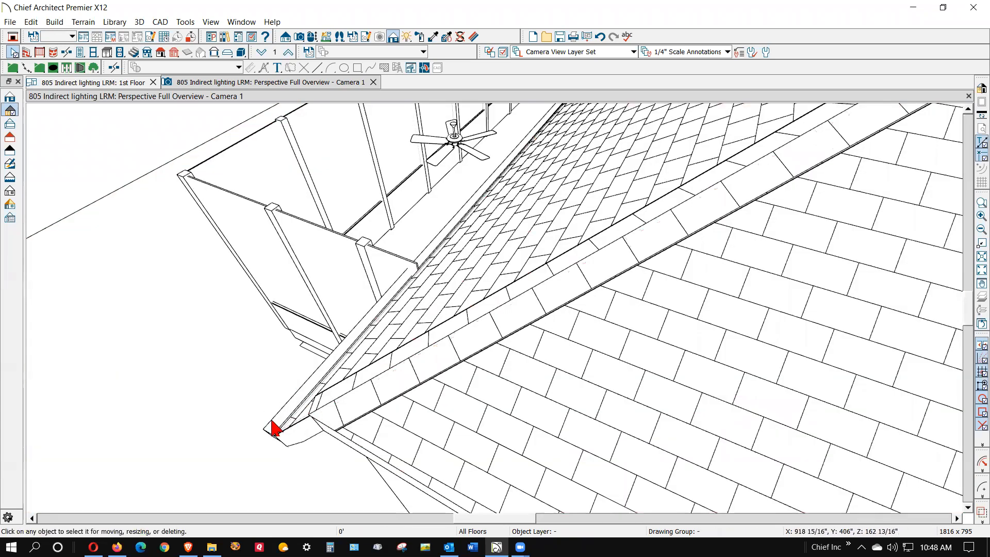
Switch to the 1st floor plan and turn on display of the Roof Planes layer in the Working Layer Set.
key(ctrl+Tab)
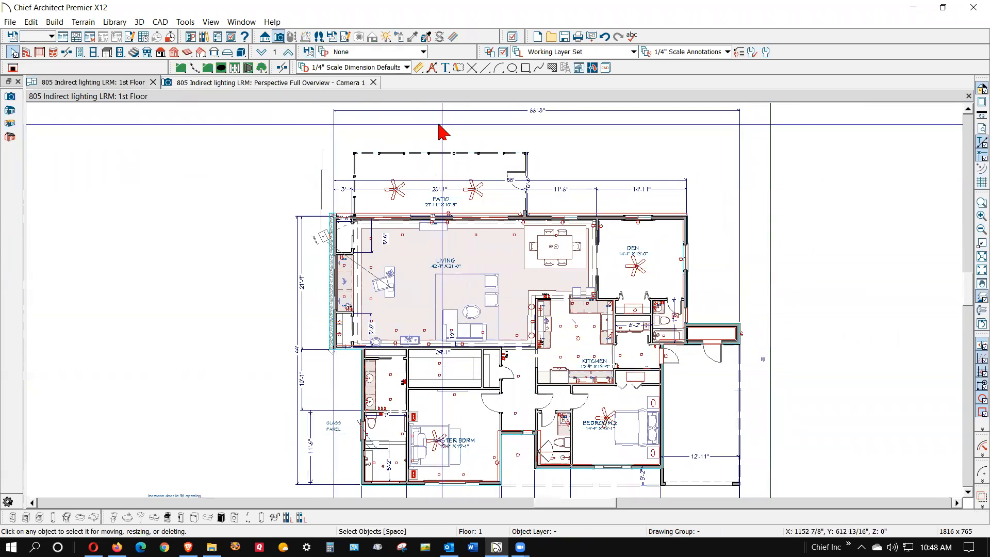
click(975, 311)
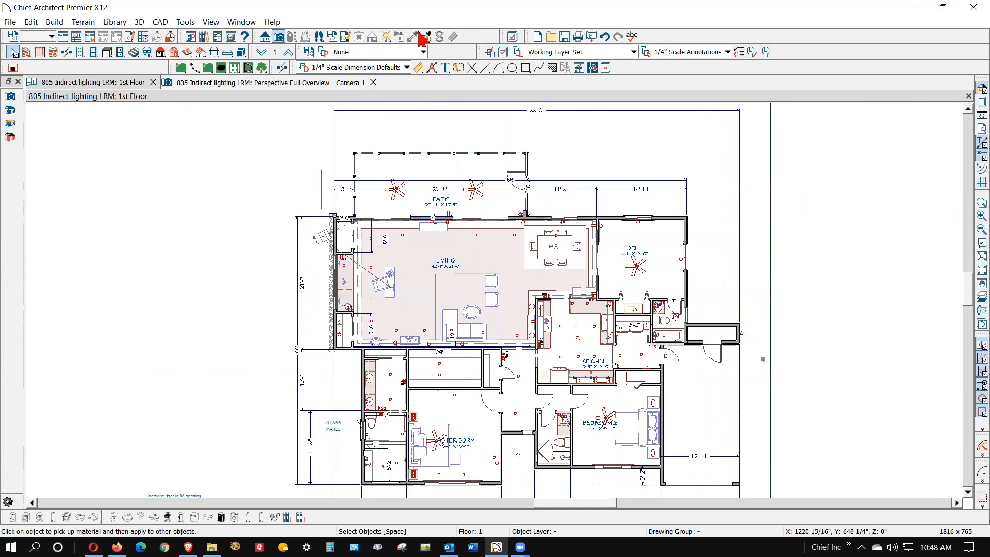
click(516, 42)
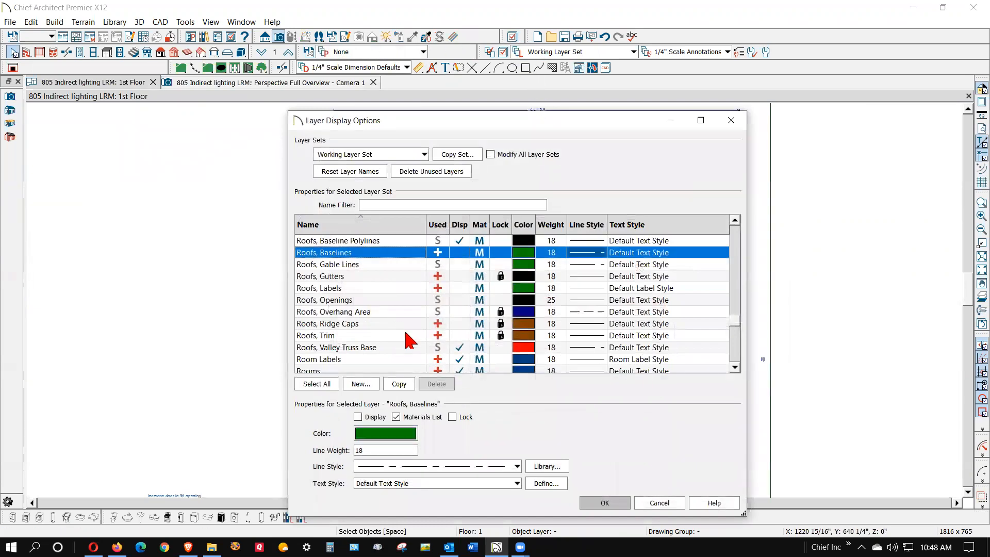
scroll(455, 342, down, 2)
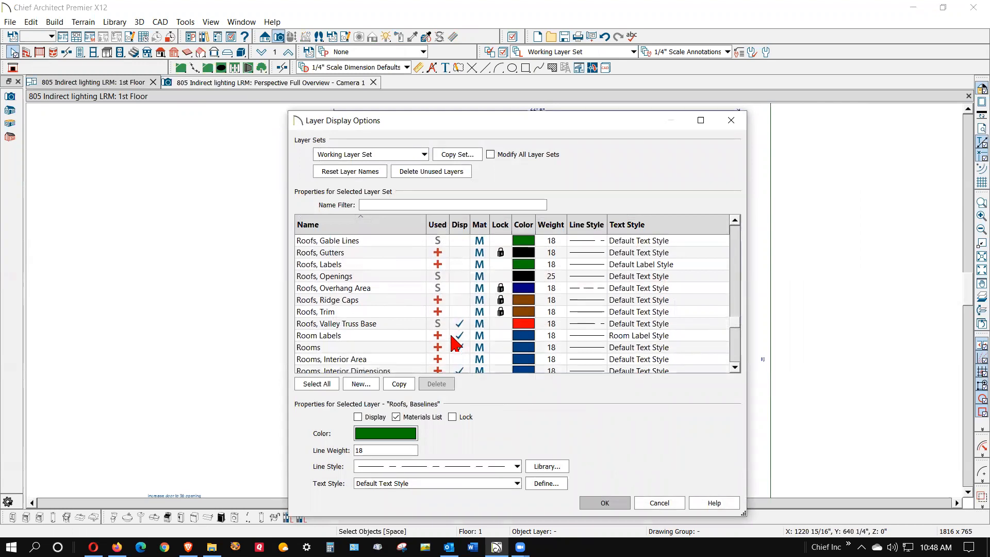
scroll(456, 343, up, 2)
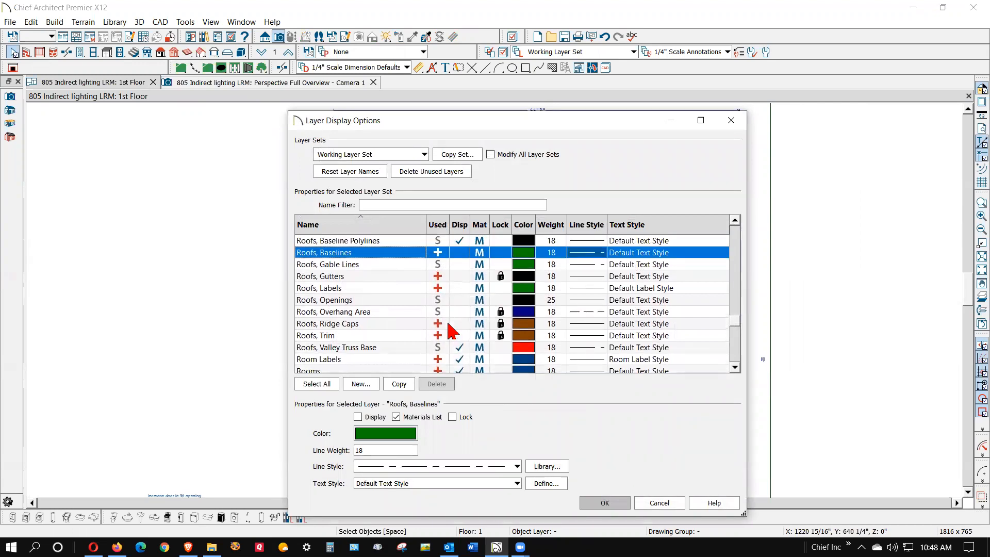
scroll(452, 331, up, 1)
click(459, 252)
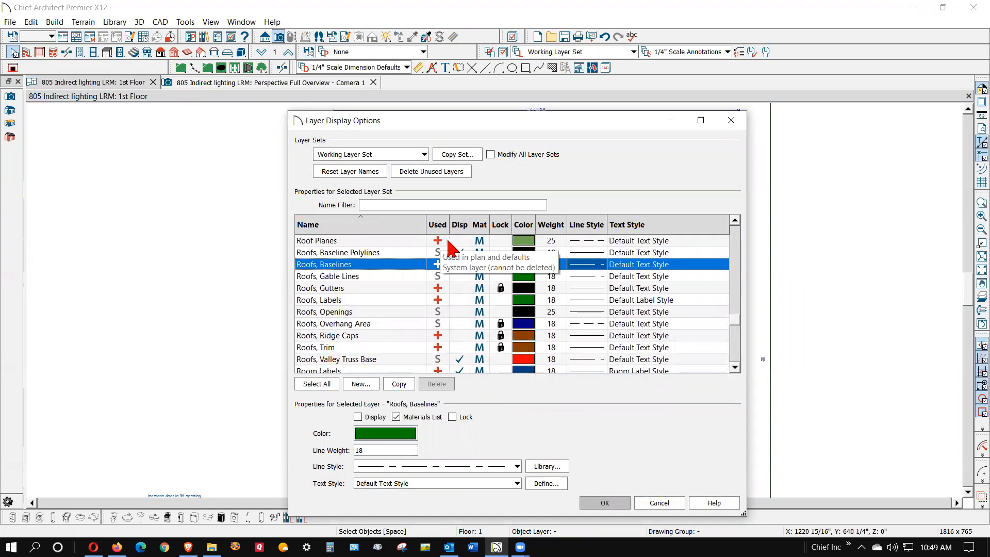
click(456, 241)
click(603, 503)
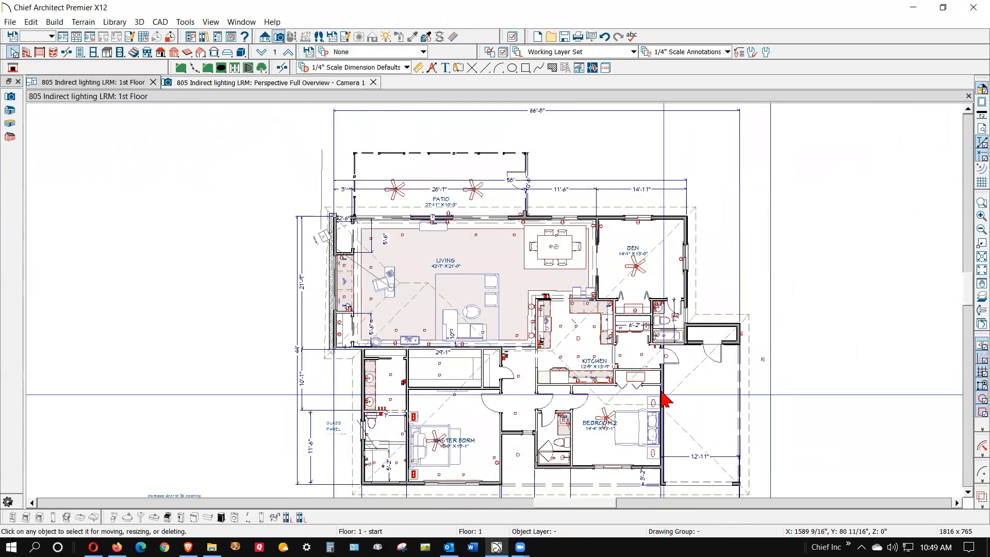
Examine the roof plane's eave edge along the living room's outer side wall, from the patio corner to the opposite corner.
scroll(309, 204, up, 1)
scroll(319, 211, up, 3)
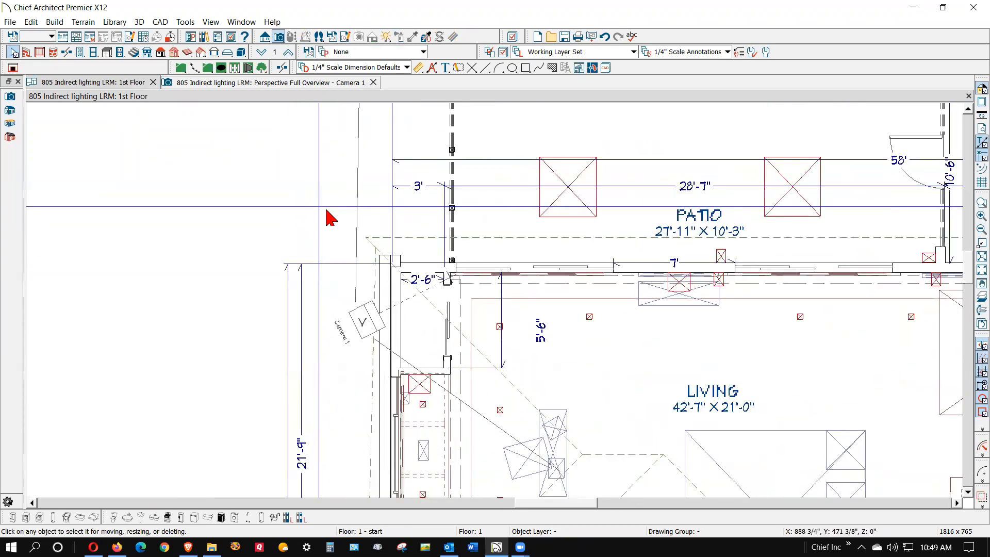
scroll(386, 325, down, 1)
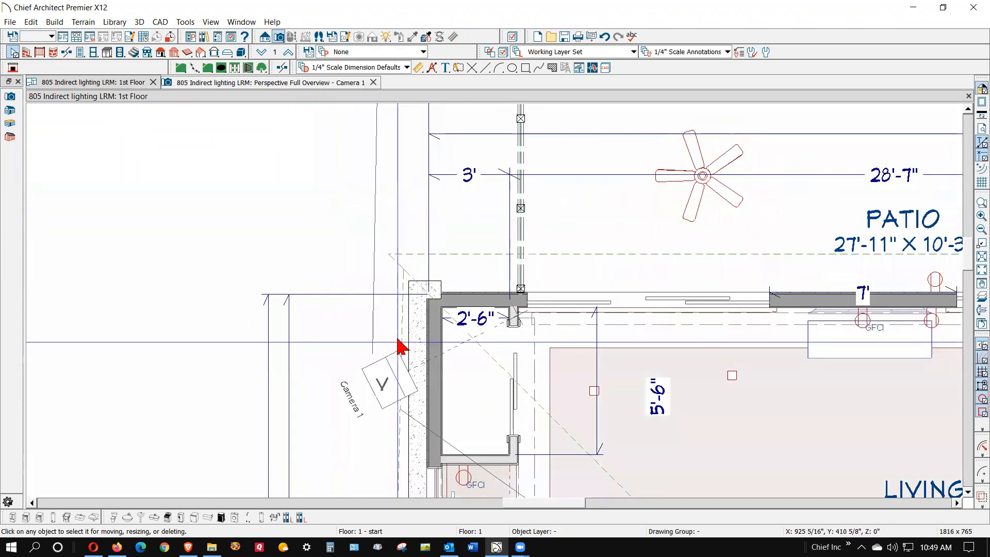
click(398, 338)
drag(396, 335, 389, 254)
key(Escape)
scroll(464, 245, down, 5)
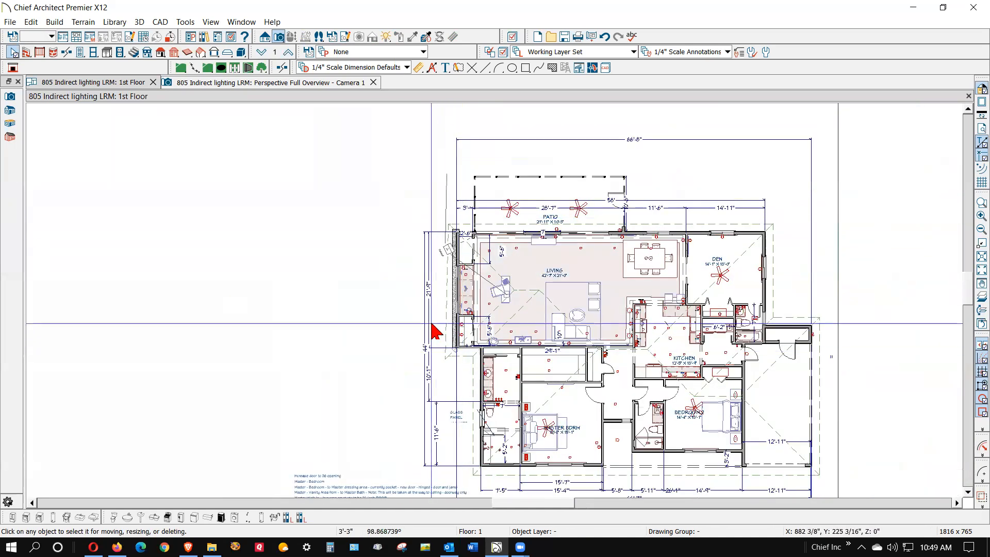
scroll(441, 327, up, 1)
scroll(442, 338, up, 8)
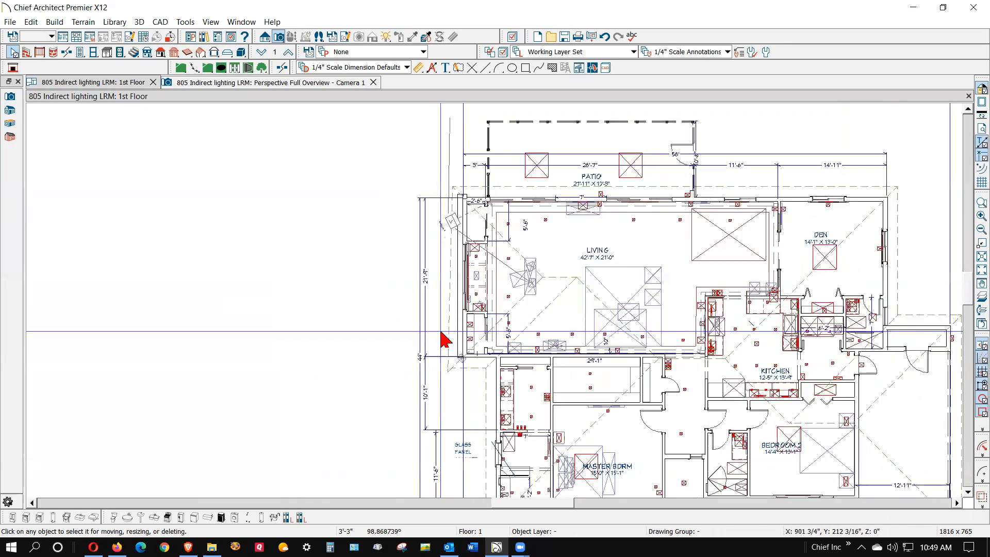
scroll(466, 386, up, 1)
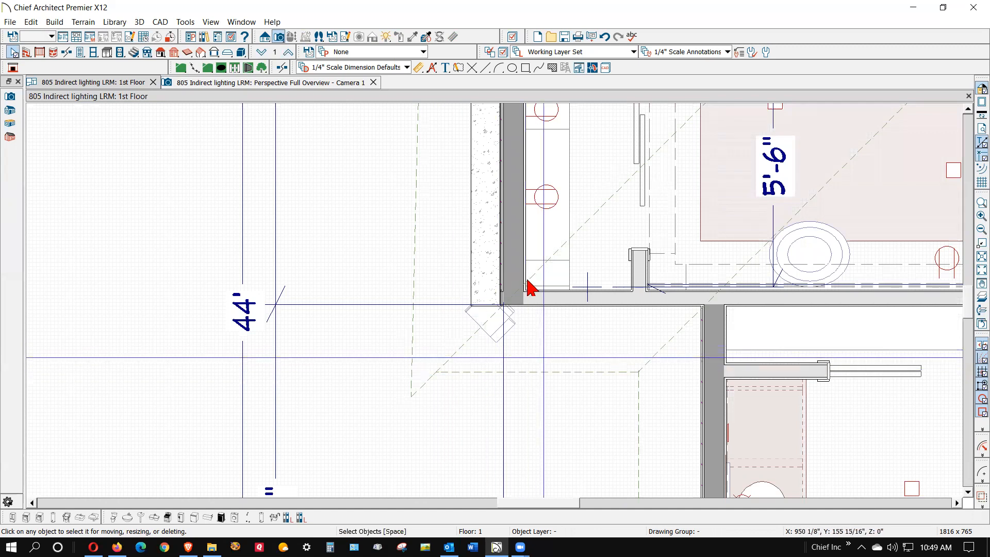
click(160, 52)
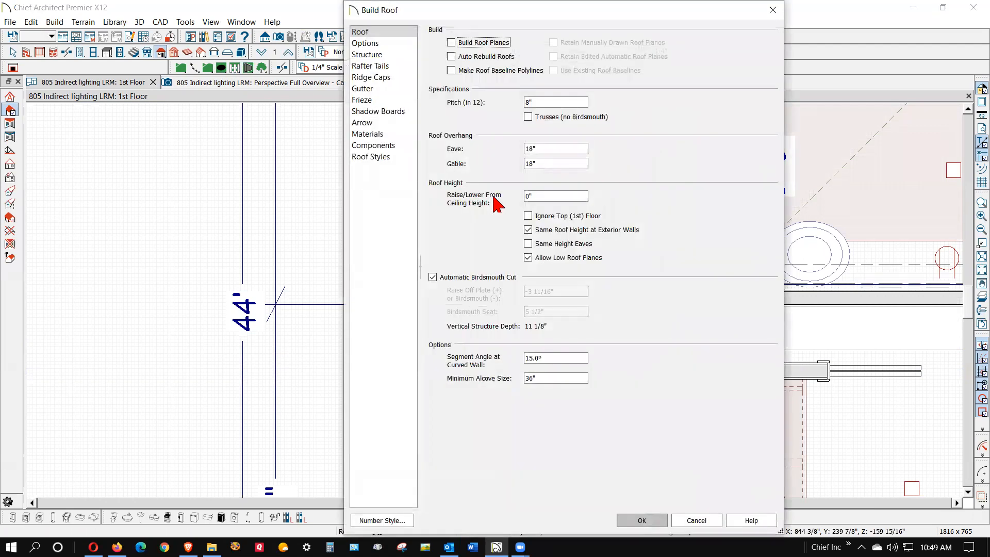
click(696, 520)
key(space)
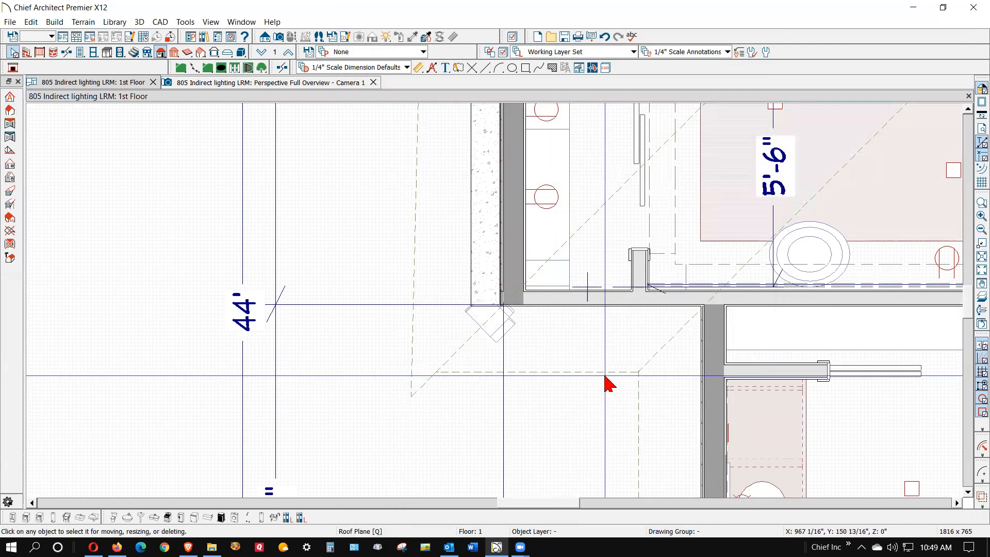
click(604, 373)
key(Escape)
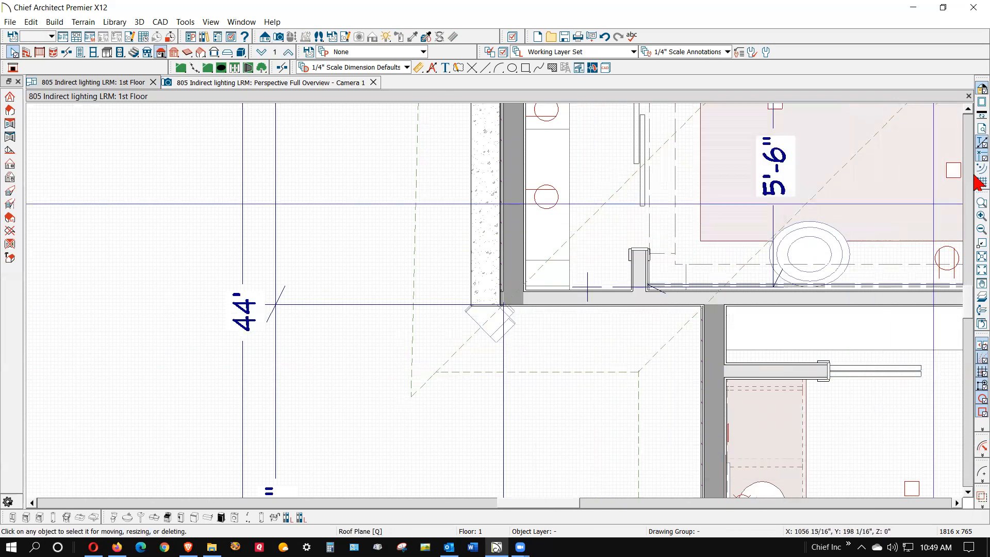
click(609, 373)
key(Escape)
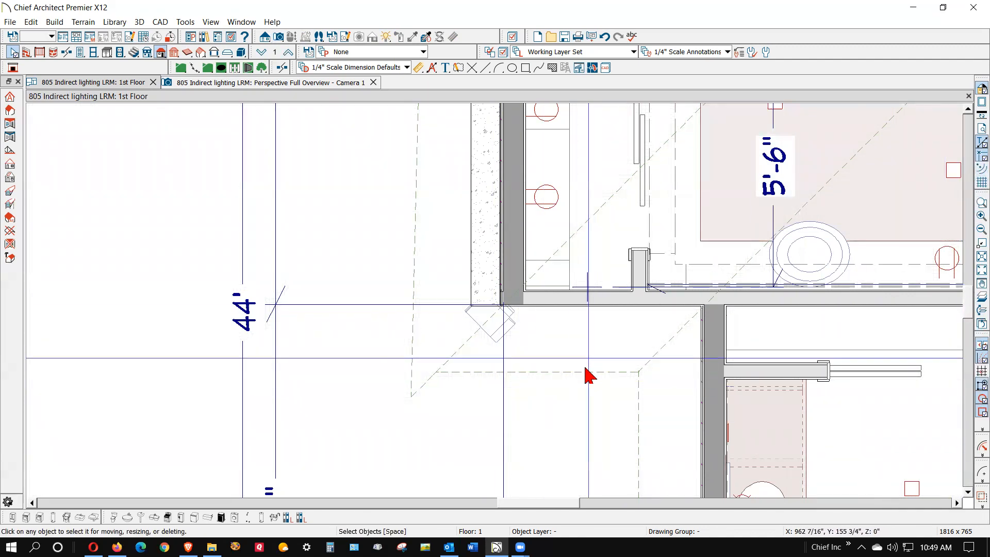
Merge the stray point at the living room roof plane's inner valley end into its eave corner.
scroll(598, 381, up, 3)
scroll(613, 396, up, 5)
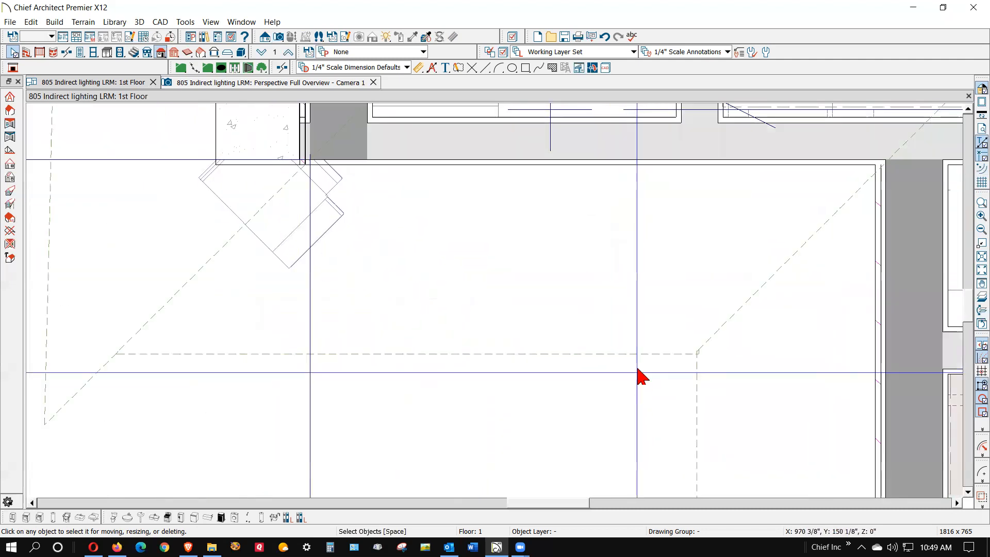
scroll(706, 362, up, 4)
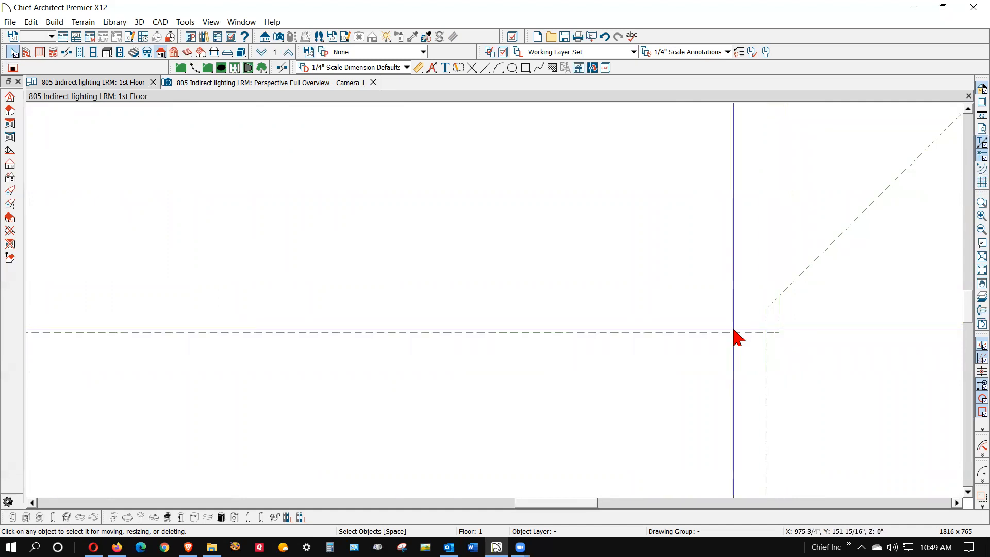
click(789, 333)
drag(778, 295, 779, 332)
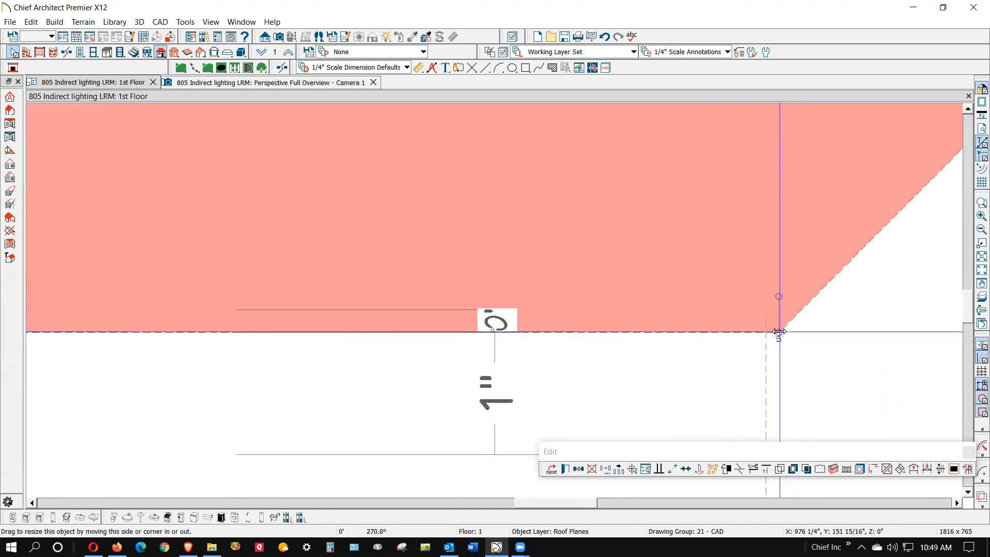
click(689, 370)
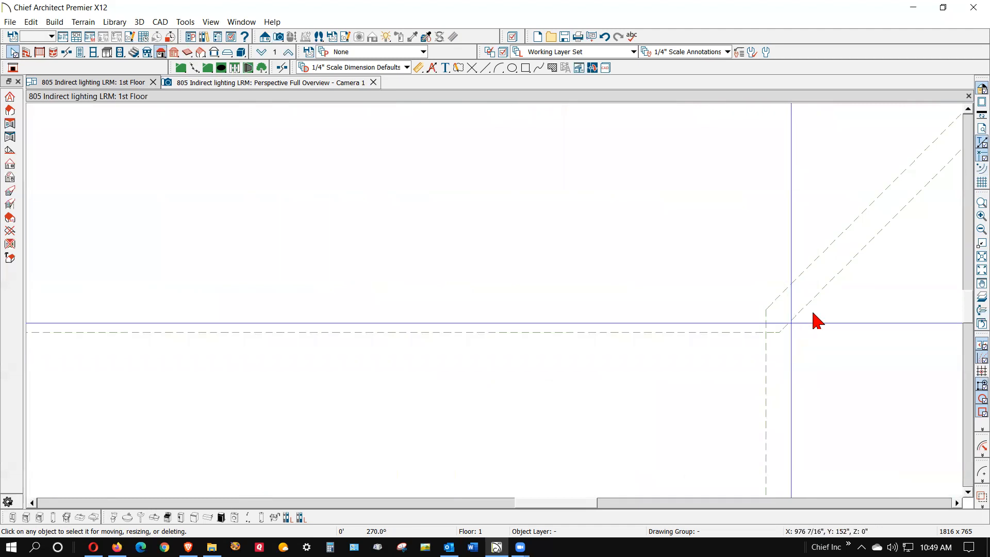
Join the living room roof plane to the adjoining bathroom-side plane along their valley.
right_click(827, 281)
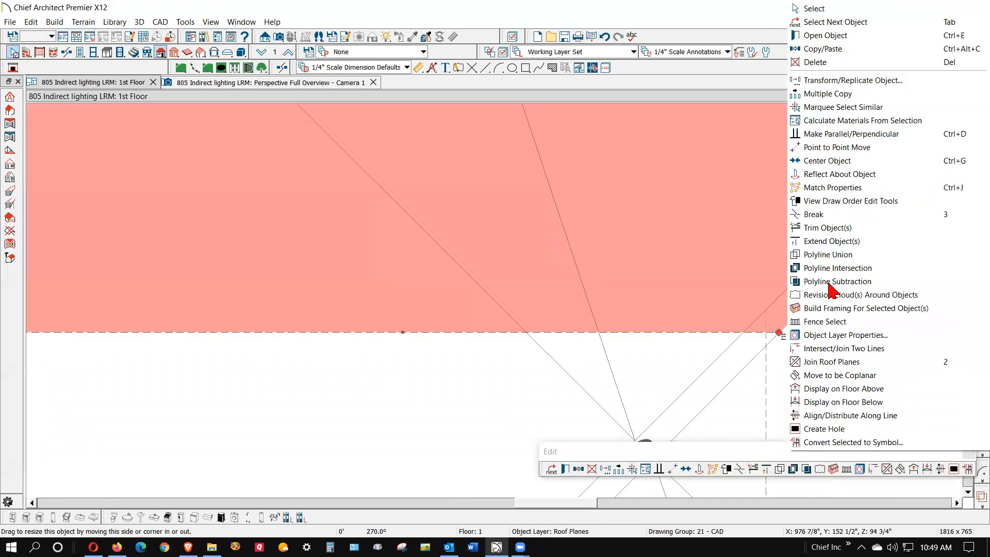
click(819, 364)
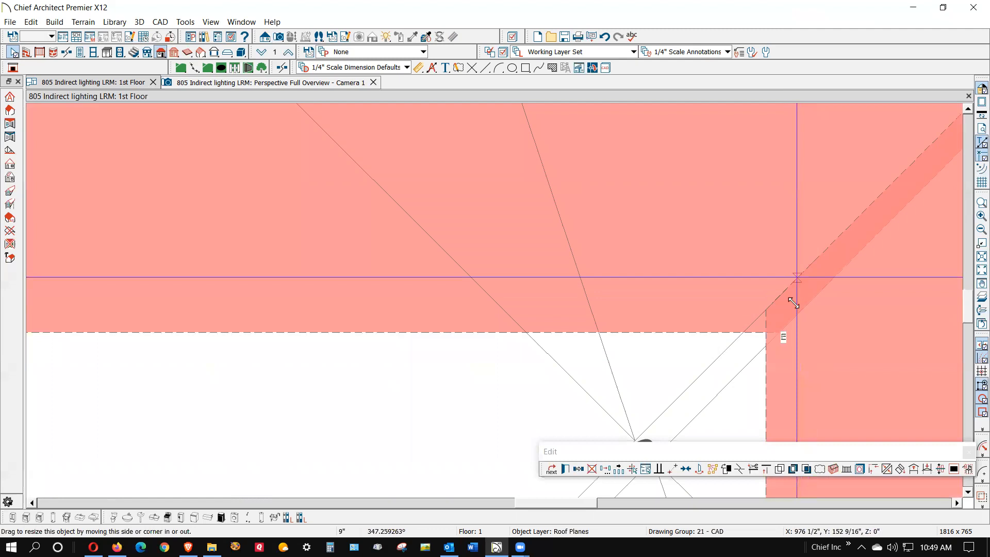
click(793, 304)
click(699, 355)
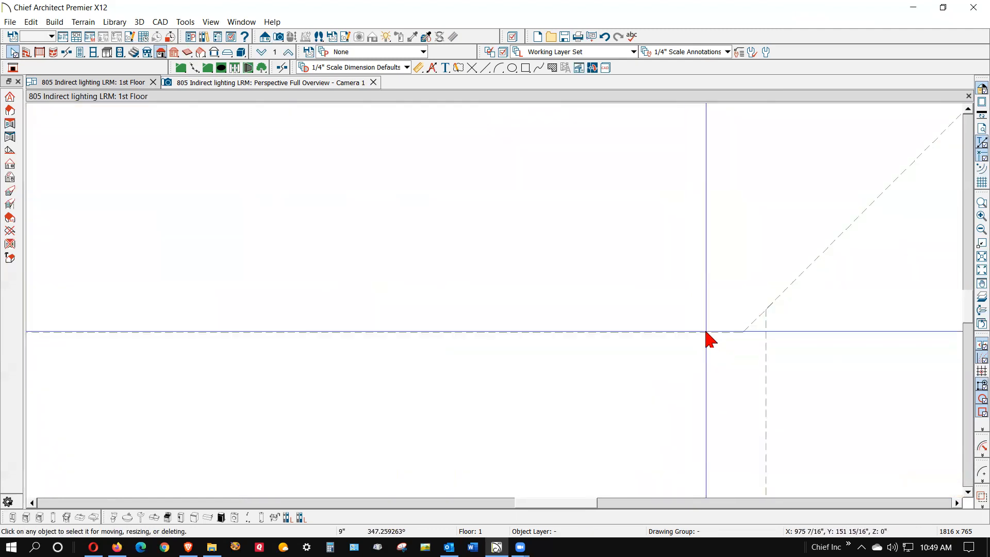
Move the living room roof plane's eave corner at the valley onto the adjoining plane's eave corner.
click(705, 332)
drag(744, 331, 768, 311)
click(805, 369)
scroll(829, 365, down, 5)
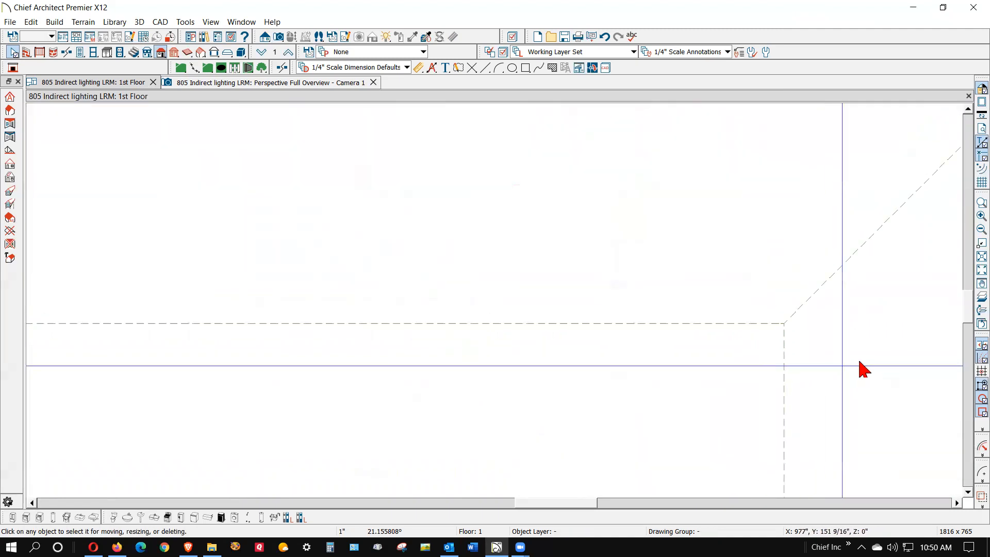
scroll(851, 338, down, 4)
scroll(481, 255, up, 2)
scroll(525, 300, down, 1)
scroll(629, 348, down, 3)
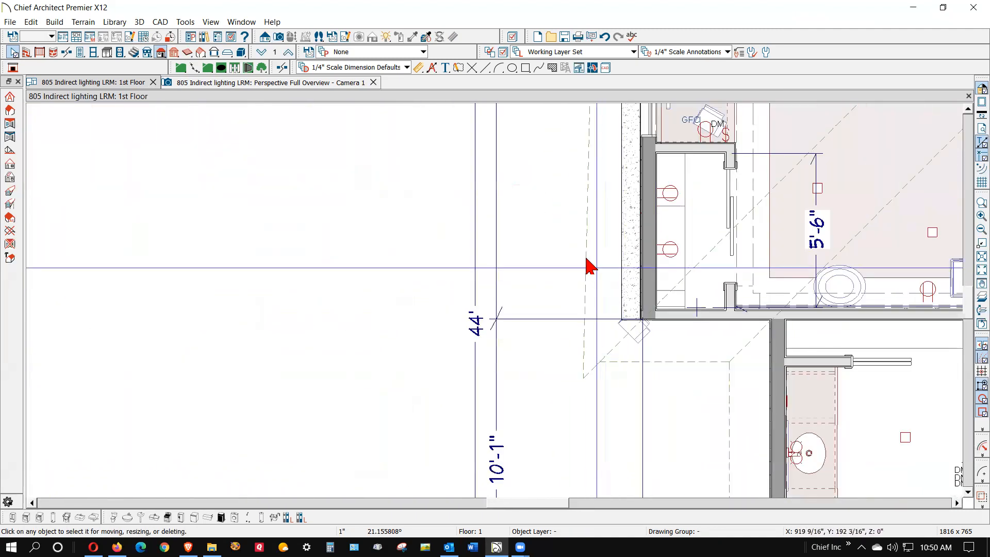
Switch to the Foundation plan and turn on the reference display of the floor above.
click(629, 281)
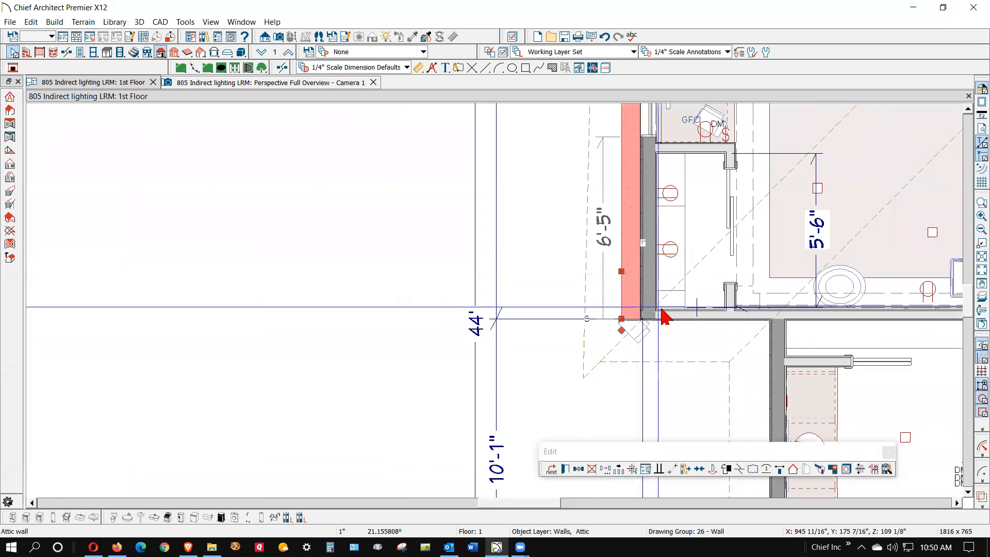
scroll(742, 378, down, 2)
scroll(743, 378, down, 2)
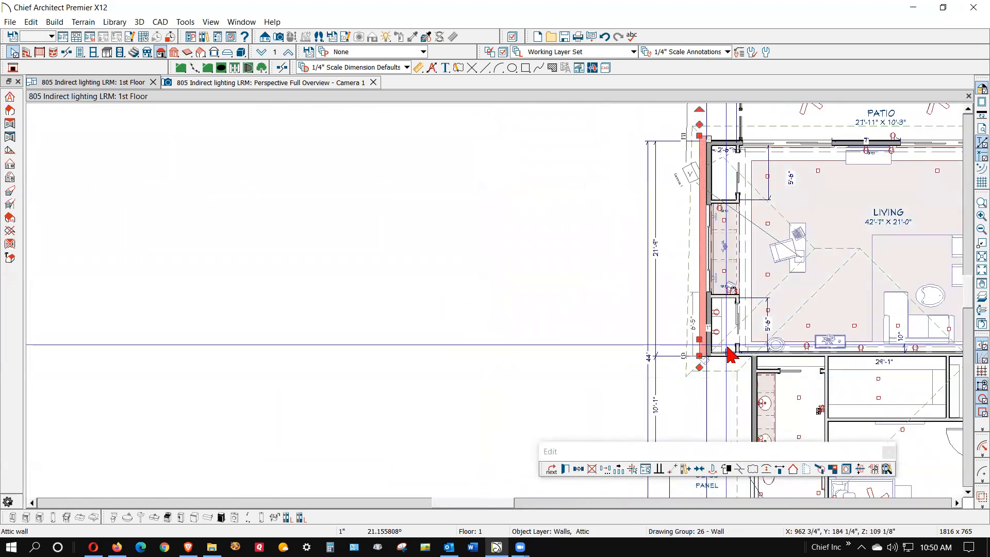
key(Escape)
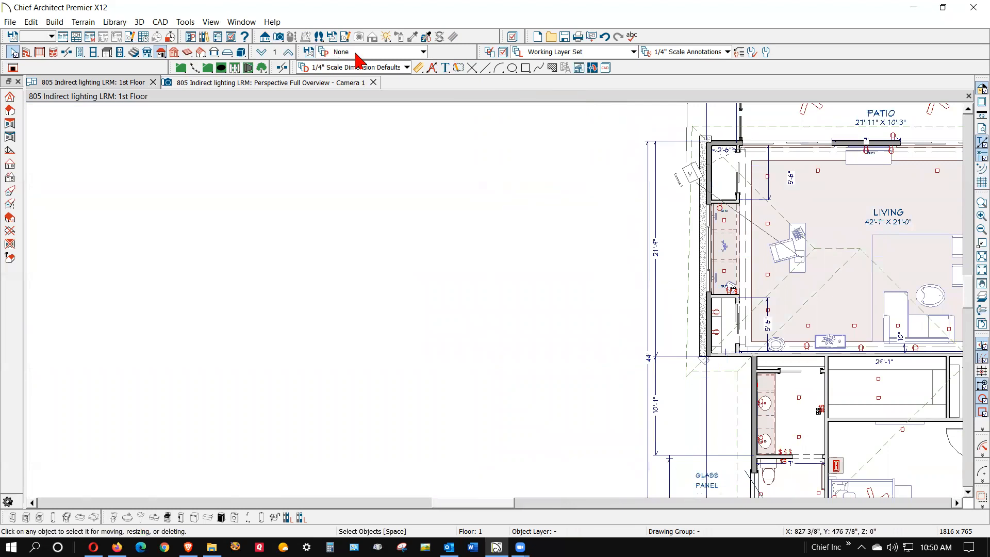
click(263, 52)
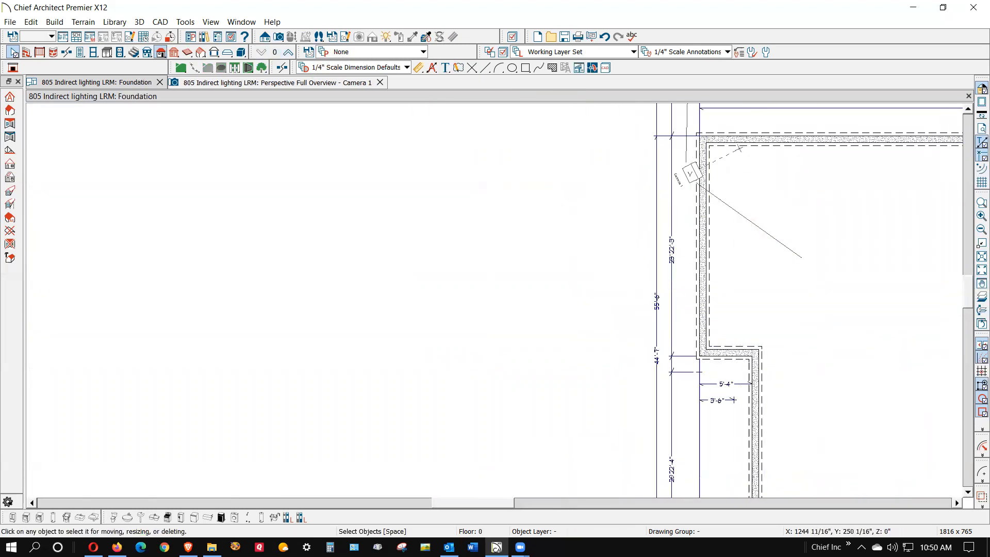
click(979, 298)
scroll(722, 297, up, 3)
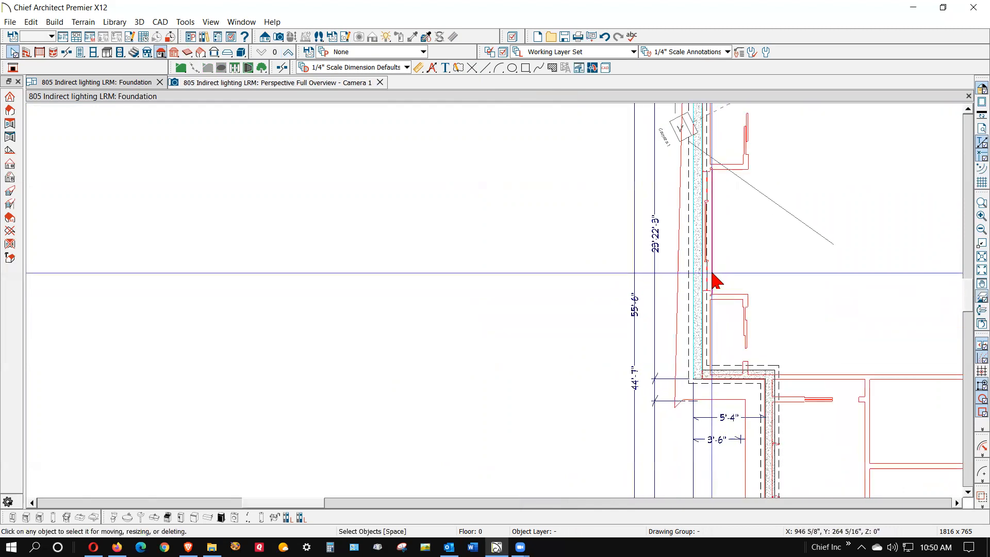
Move the foundation wall along the living room's outer side inward and align it with the wall above.
click(696, 305)
drag(699, 306, 706, 311)
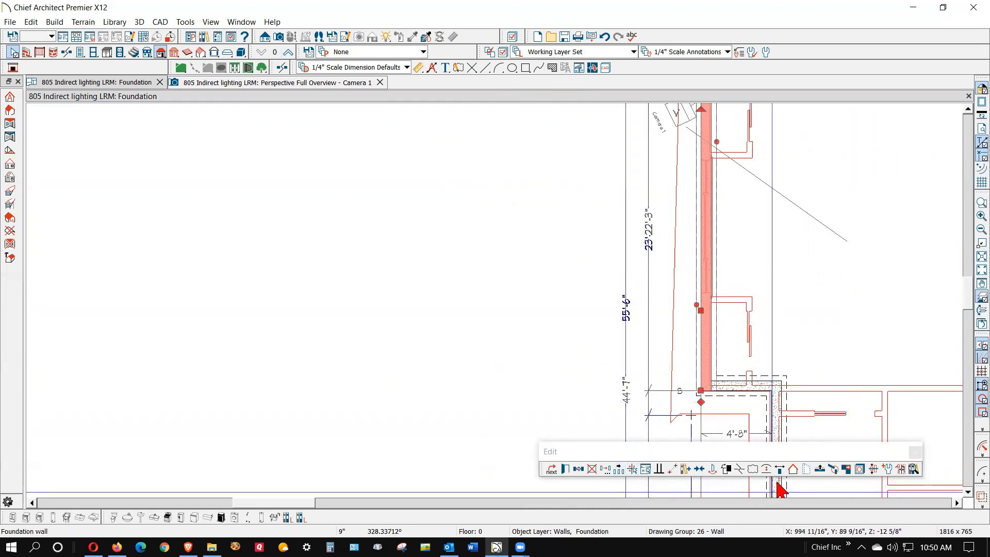
click(821, 470)
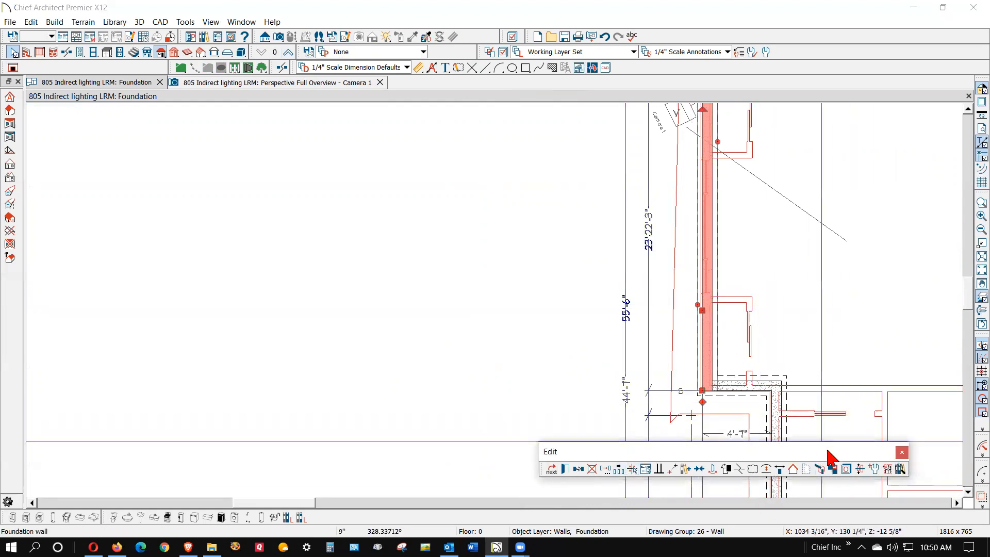
scroll(711, 340, down, 2)
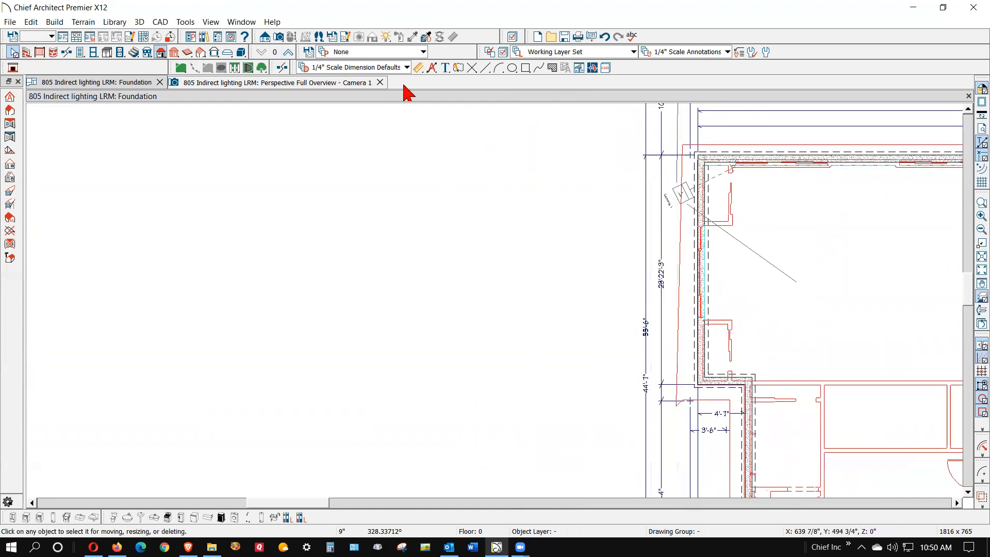
On the 1st floor, move the side roof plane's eave corner away from the patio to meet the adjoining plane's eave end.
click(287, 54)
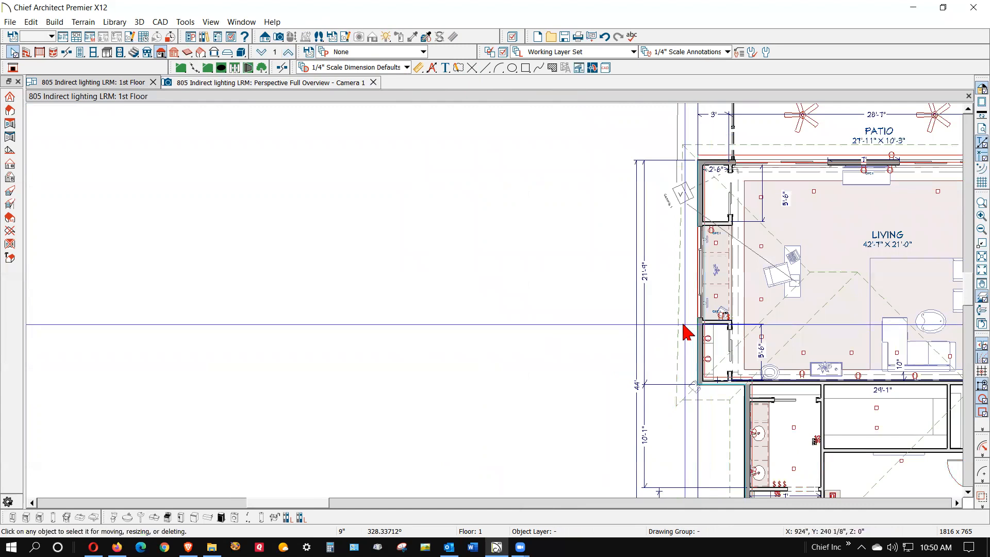
scroll(676, 402, up, 4)
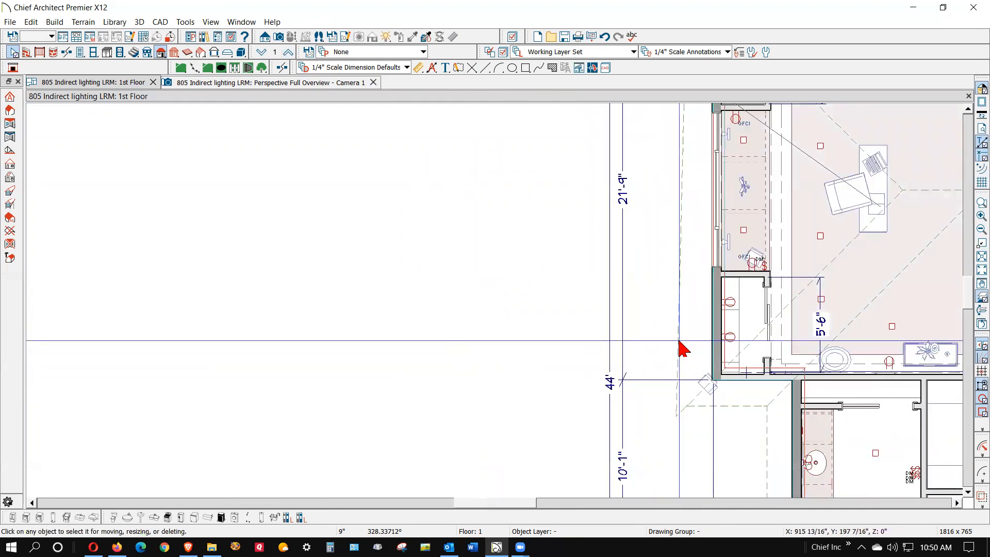
click(720, 366)
scroll(685, 402, up, 2)
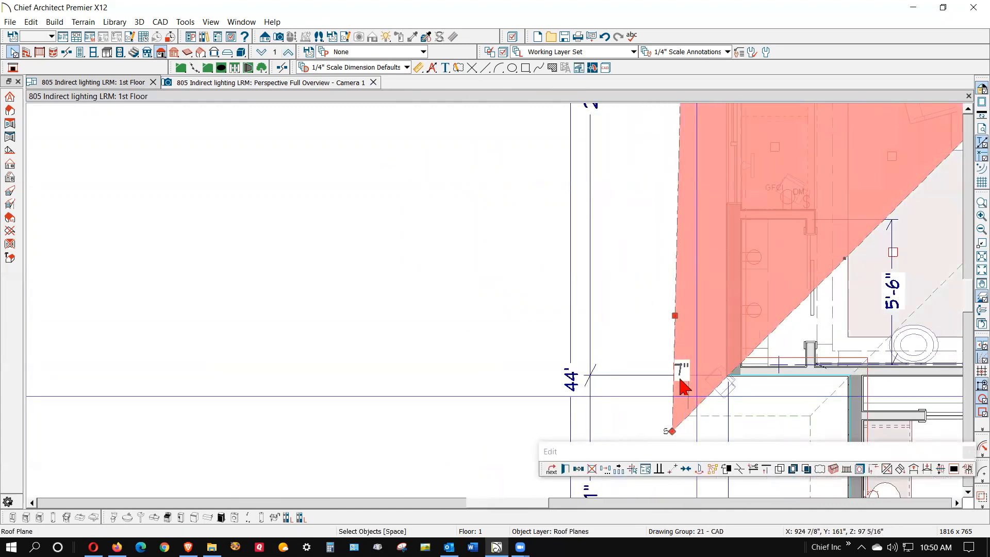
drag(674, 316, 687, 417)
key(Escape)
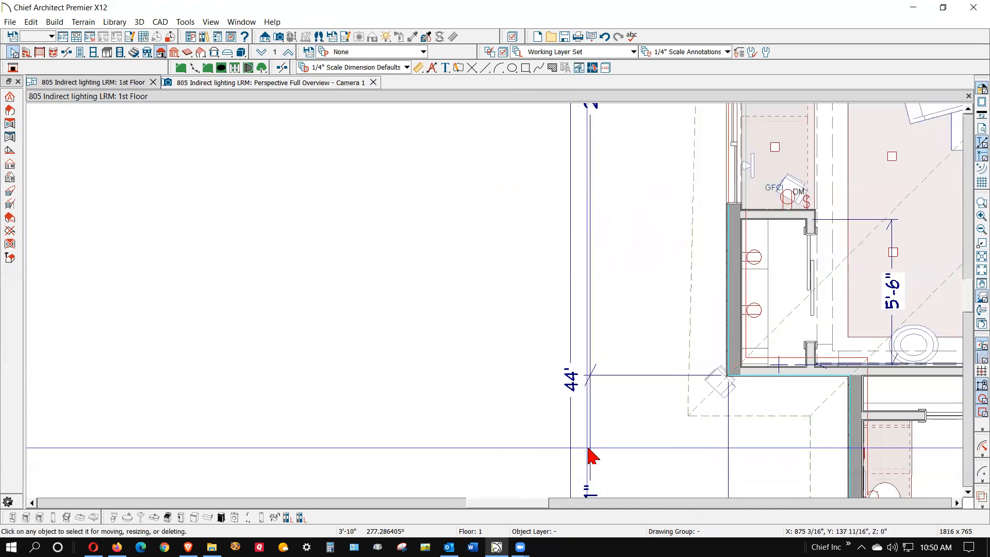
Move the patio-side roof plane's eave corner beside the living room closet onto the side plane's eave corner.
scroll(623, 447, down, 3)
scroll(680, 311, up, 4)
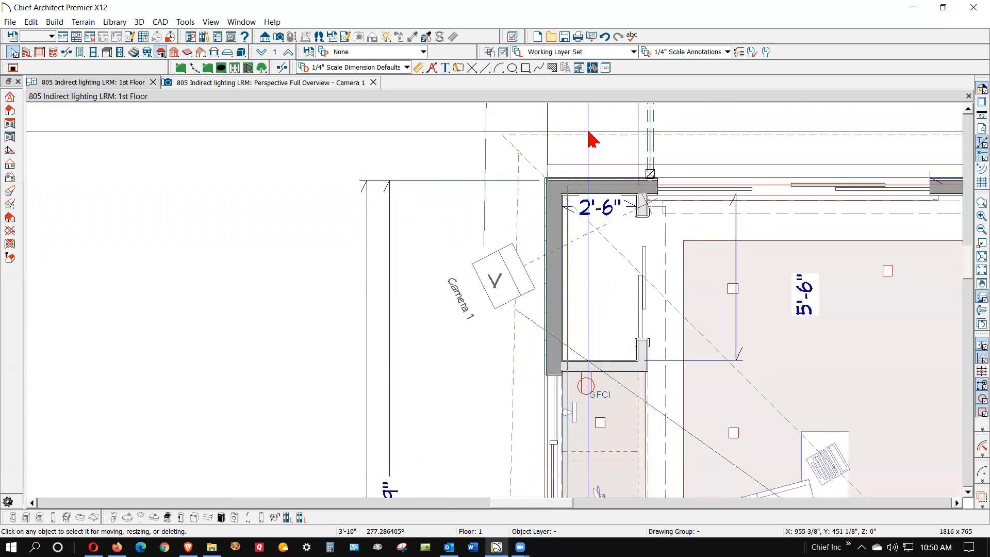
scroll(593, 138, up, 1)
click(527, 134)
drag(527, 133, 498, 155)
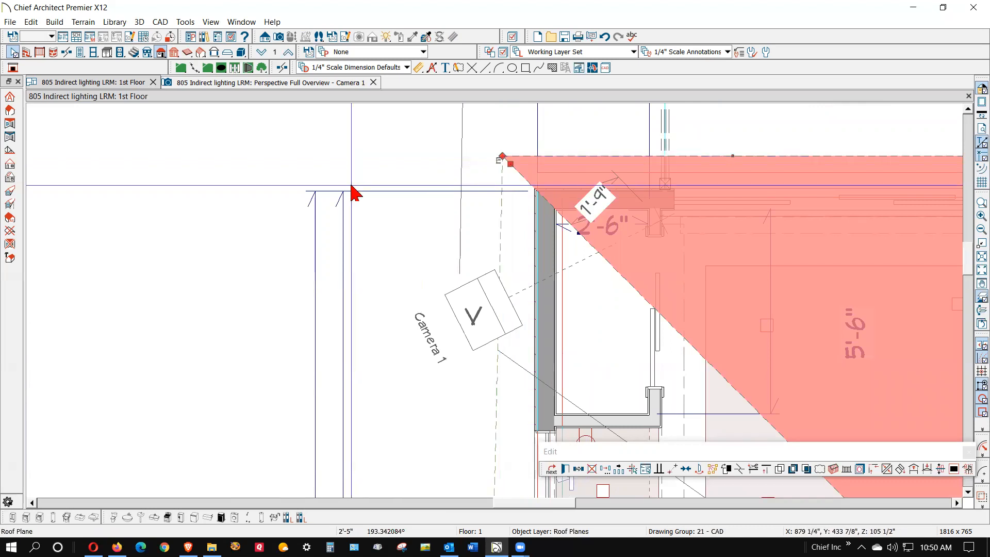
click(351, 185)
Check the den's roof corner, return to the Foundation plan and align the patio-side foundation wall with the wall above.
scroll(314, 195, down, 4)
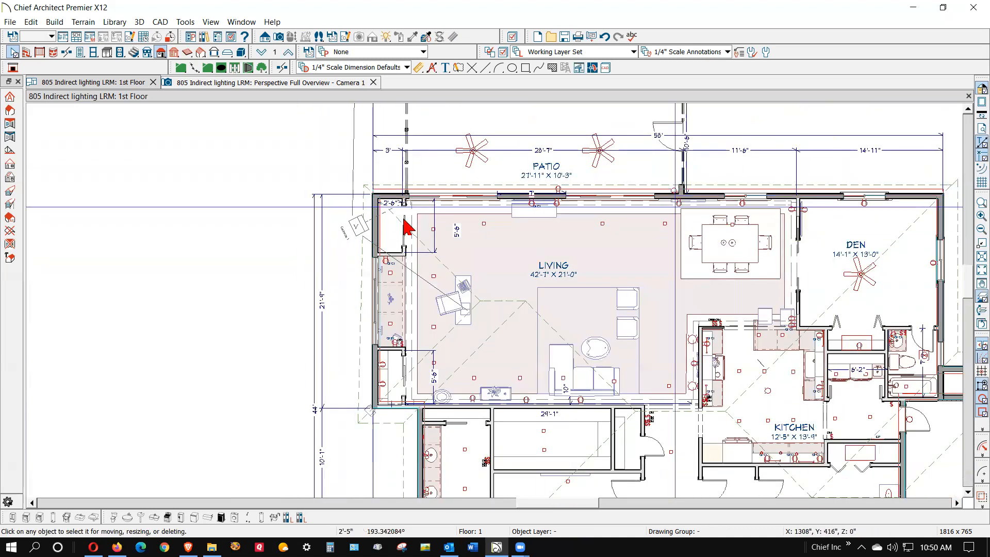
scroll(736, 232, down, 2)
scroll(773, 216, up, 5)
scroll(753, 221, up, 2)
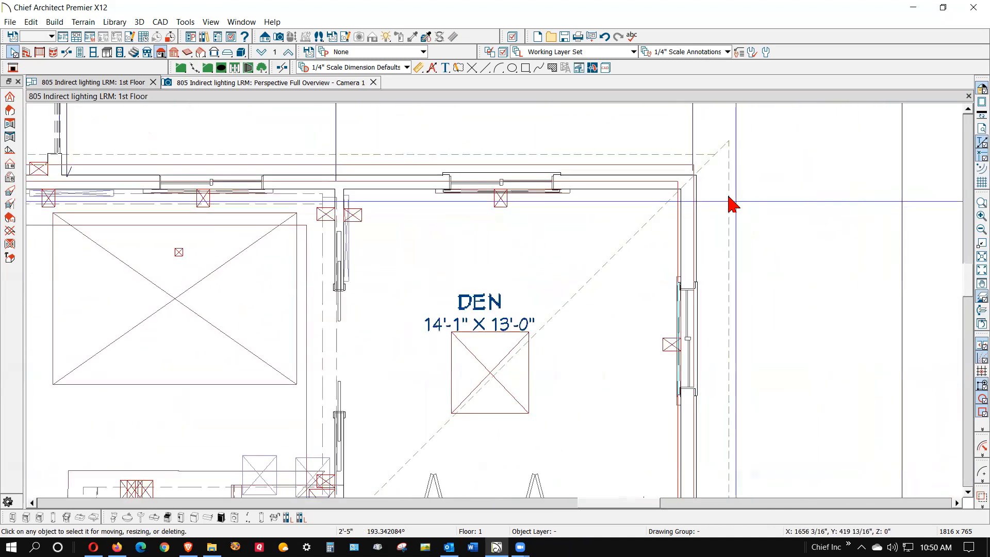
scroll(750, 209, down, 2)
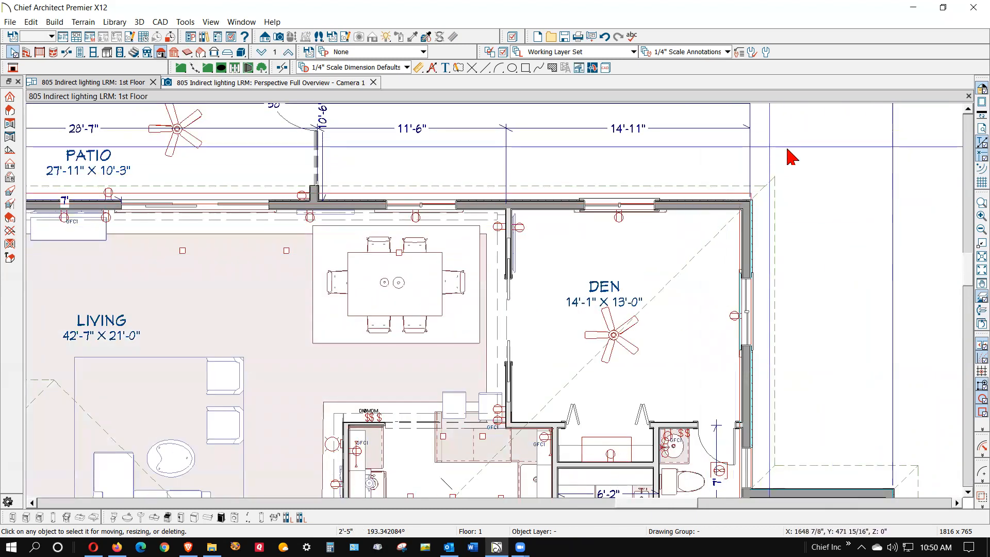
scroll(783, 152, down, 1)
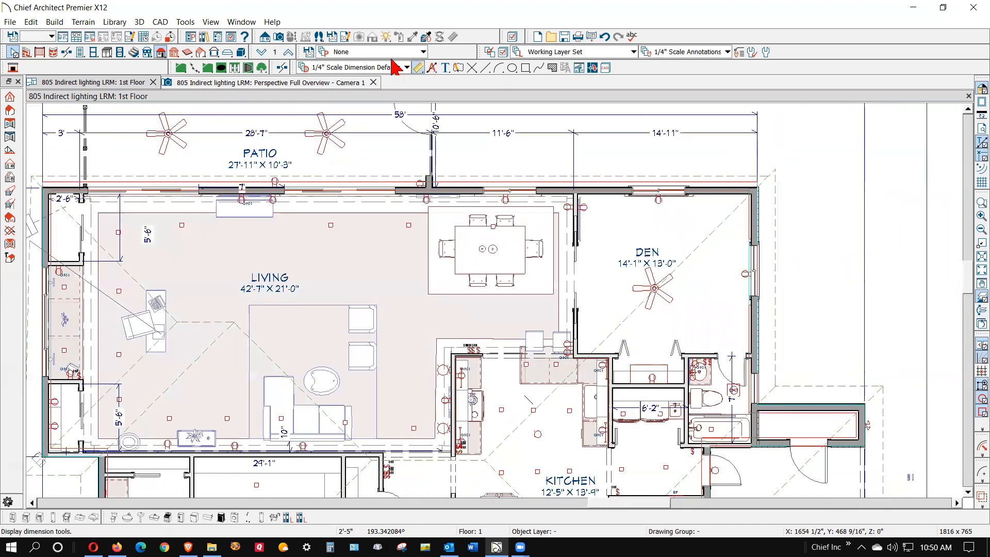
click(262, 54)
click(490, 183)
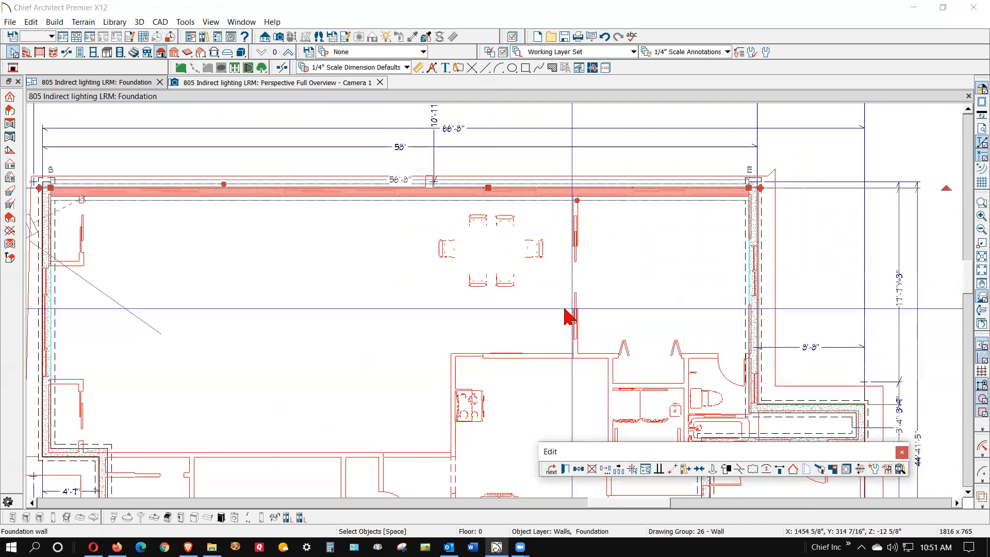
click(407, 268)
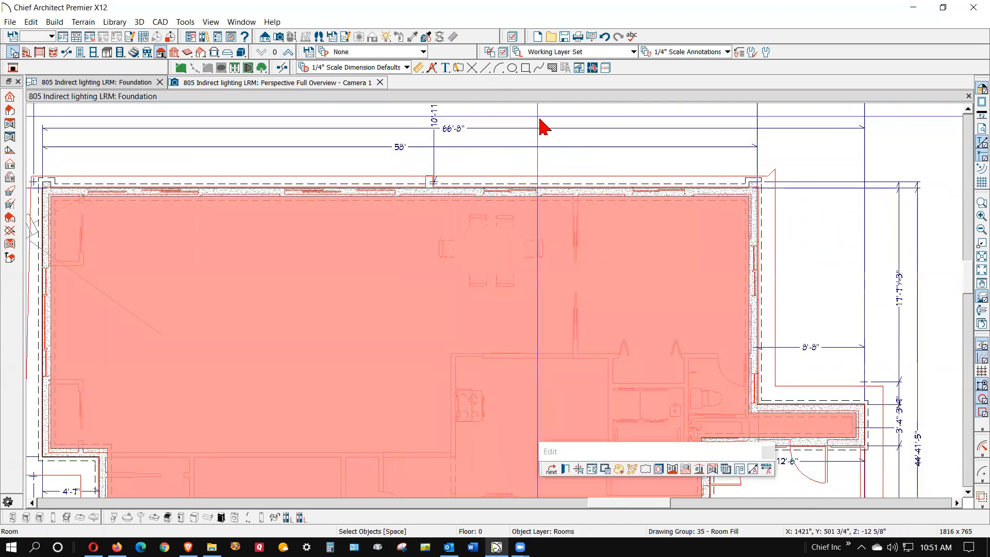
Check the foundation wall along the den's outer side against the wall above and return to the 1st Floor plan.
scroll(744, 203, up, 1)
scroll(761, 212, up, 1)
click(759, 206)
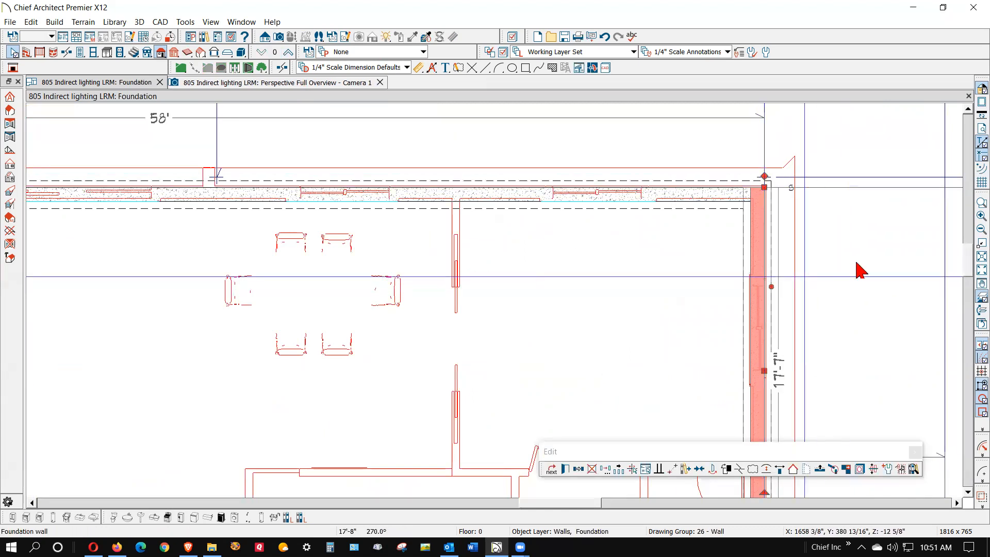
scroll(859, 270, down, 2)
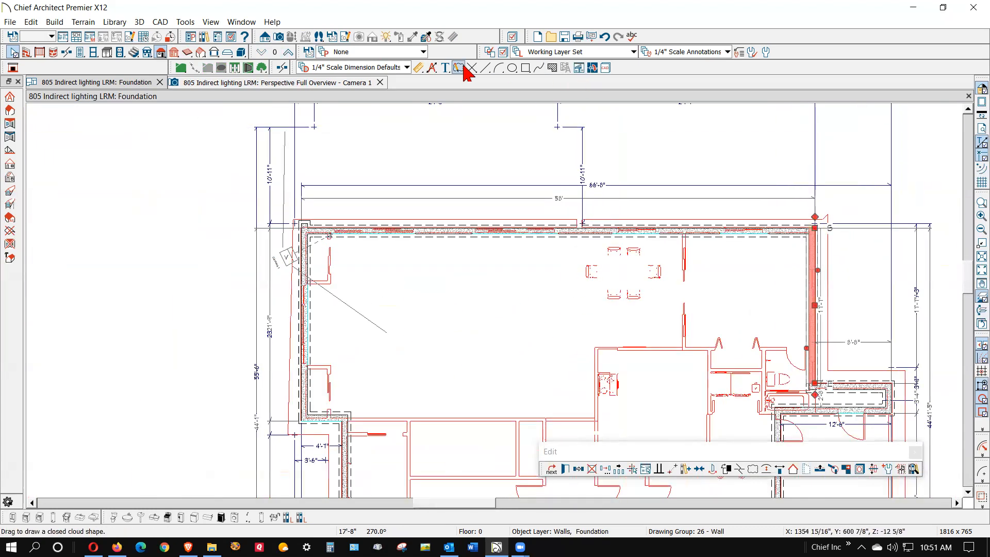
click(288, 53)
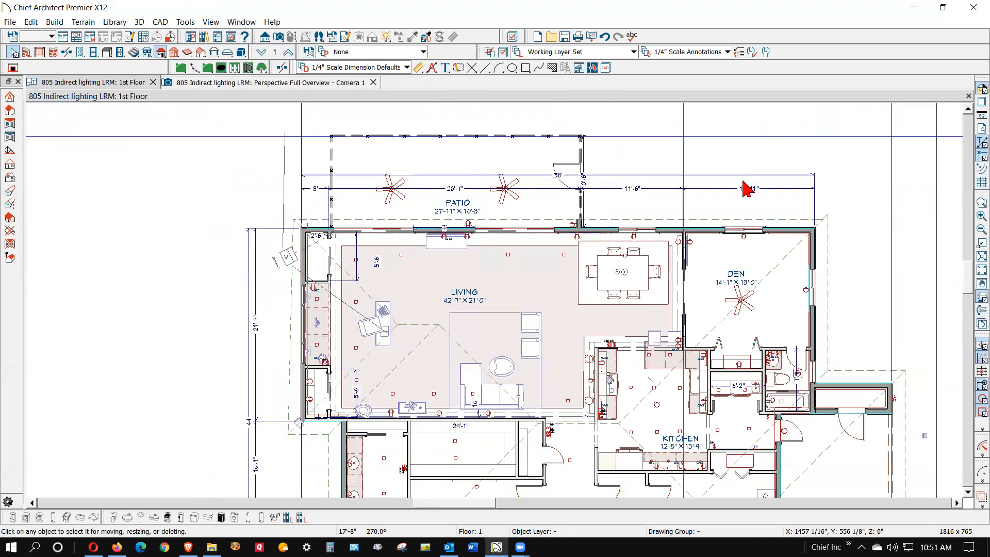
Move the den-side roof plane's outer eave corner inward to meet the end of the patio-side plane's eave.
scroll(801, 278, up, 2)
scroll(820, 239, up, 2)
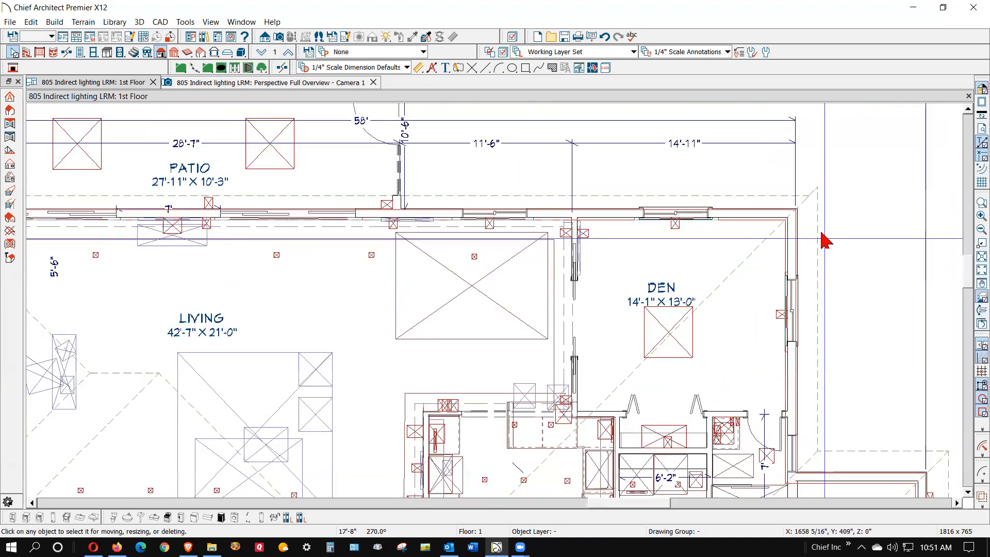
click(819, 237)
drag(811, 220, 821, 211)
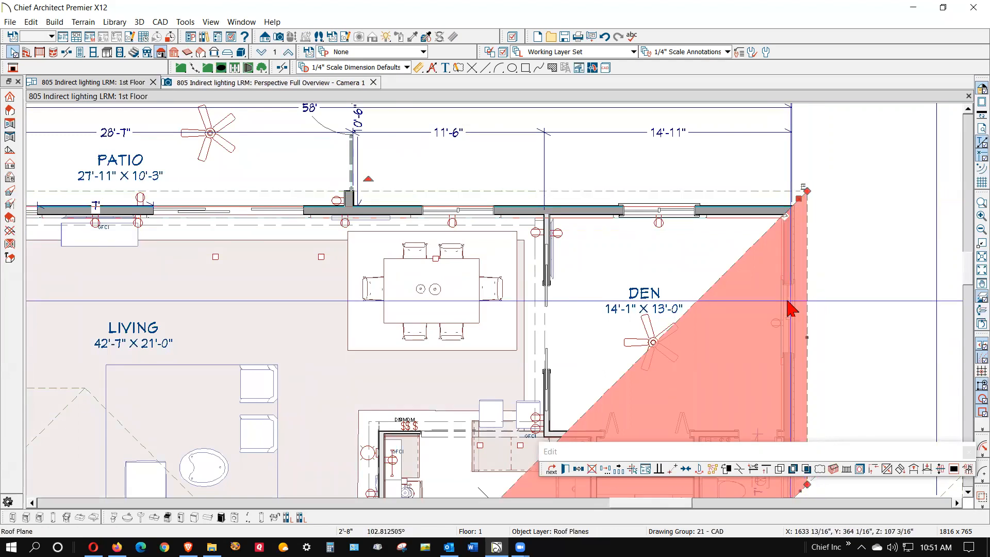
click(809, 305)
scroll(805, 232, down, 3)
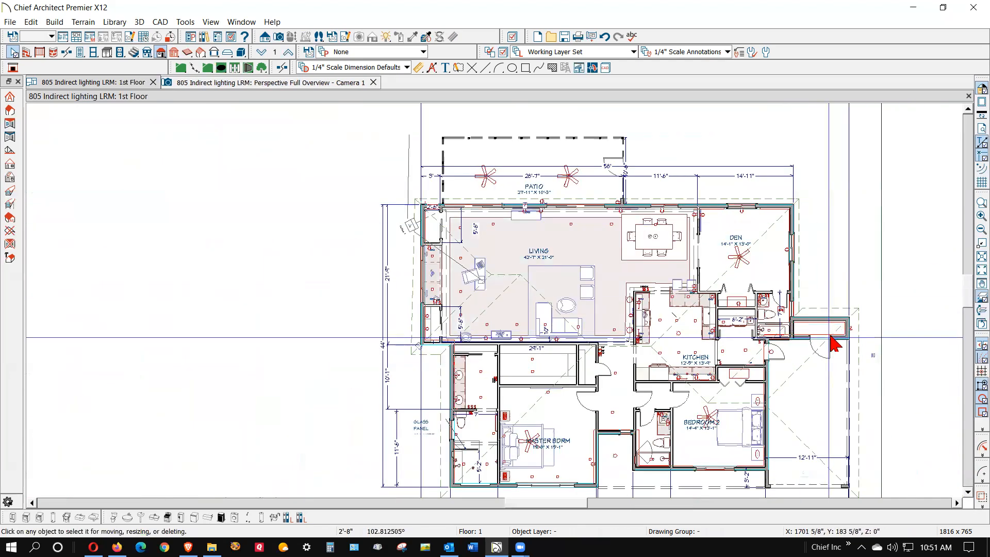
Examine the eave lines of the den-side and carport roof planes where they meet outside the bathroom beside the storage closet.
scroll(805, 279, up, 3)
scroll(795, 294, up, 1)
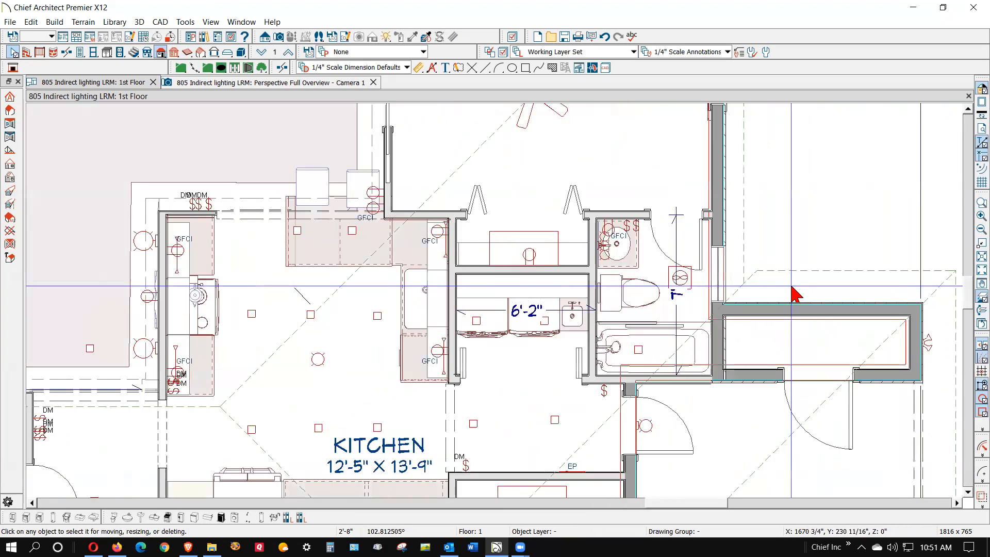
click(804, 268)
click(751, 240)
scroll(745, 244, down, 5)
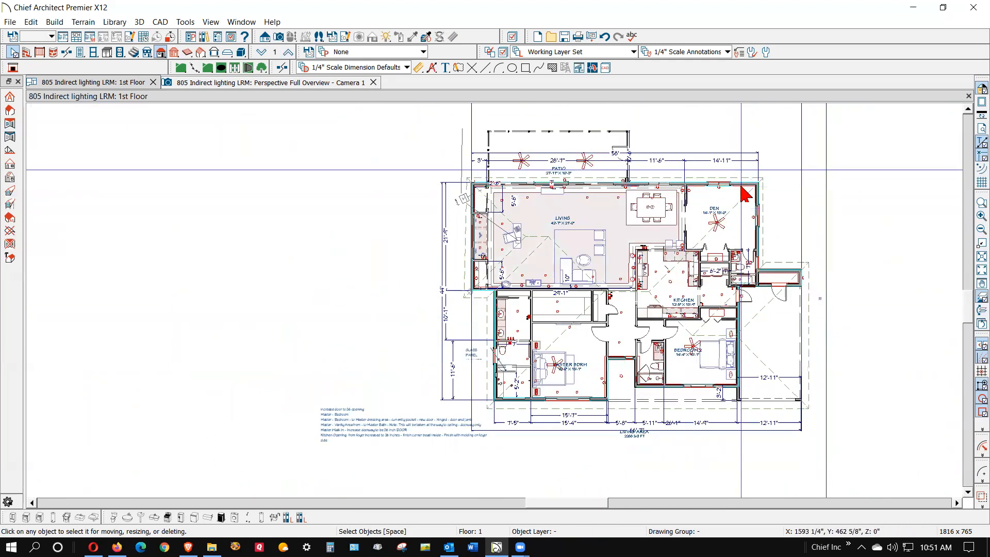
scroll(740, 190, up, 2)
scroll(822, 283, up, 3)
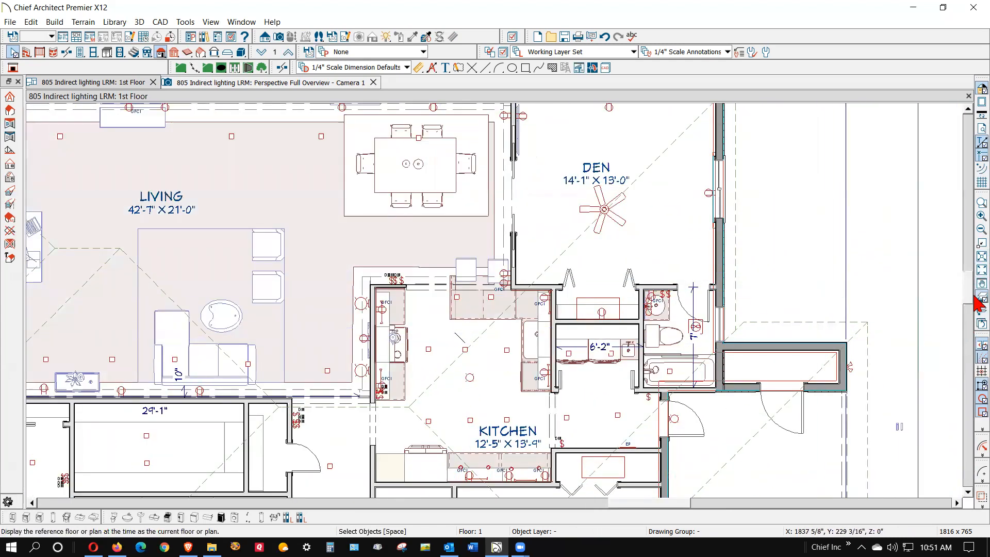
scroll(725, 305, up, 1)
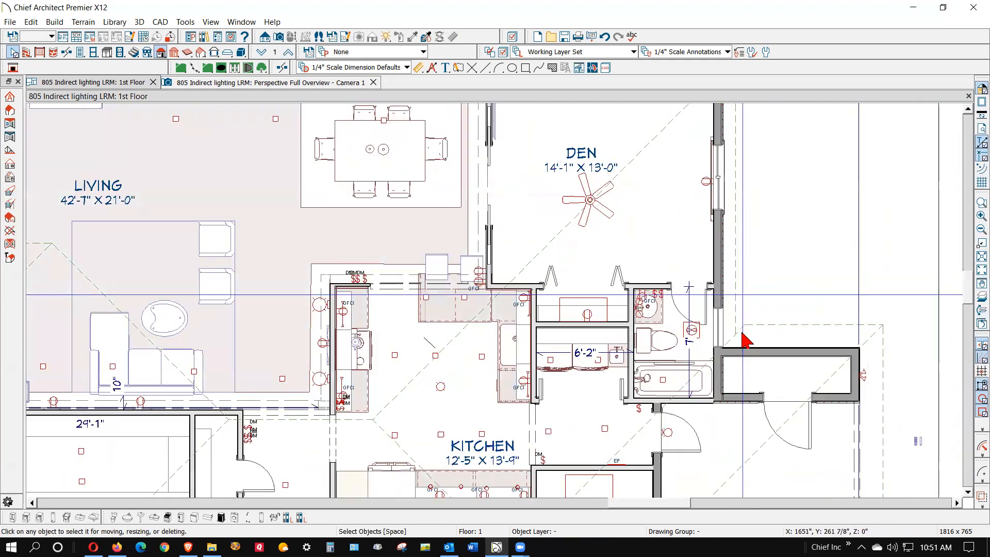
scroll(498, 283, down, 4)
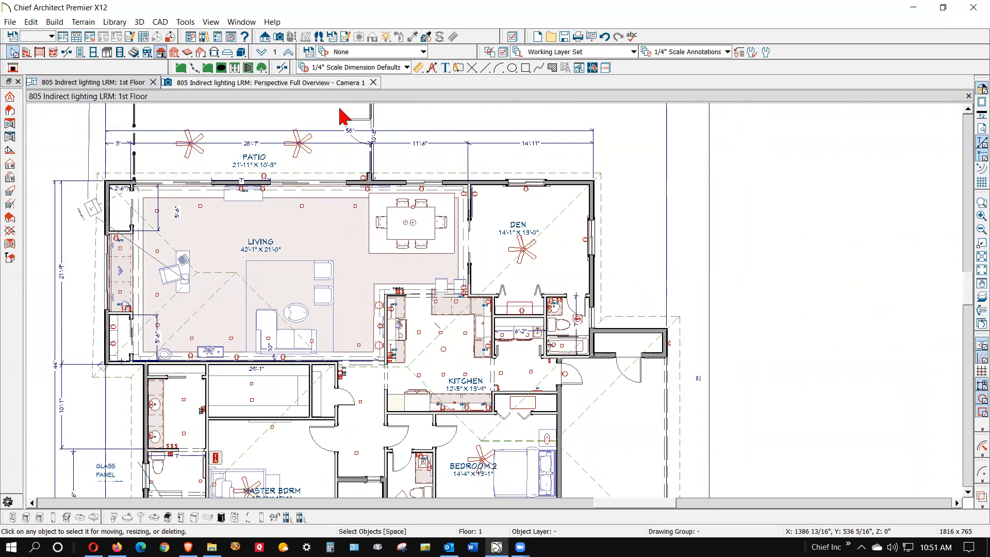
Switch to the perspective camera view and examine the roof junction between the carport and the den's outer wall.
click(284, 84)
scroll(482, 223, down, 6)
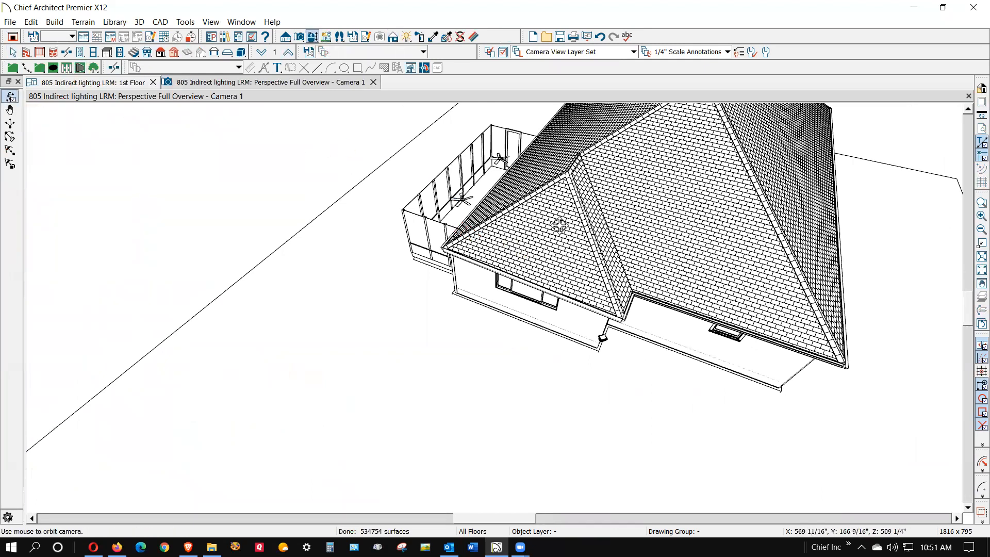
drag(601, 251, 365, 229)
scroll(390, 298, up, 6)
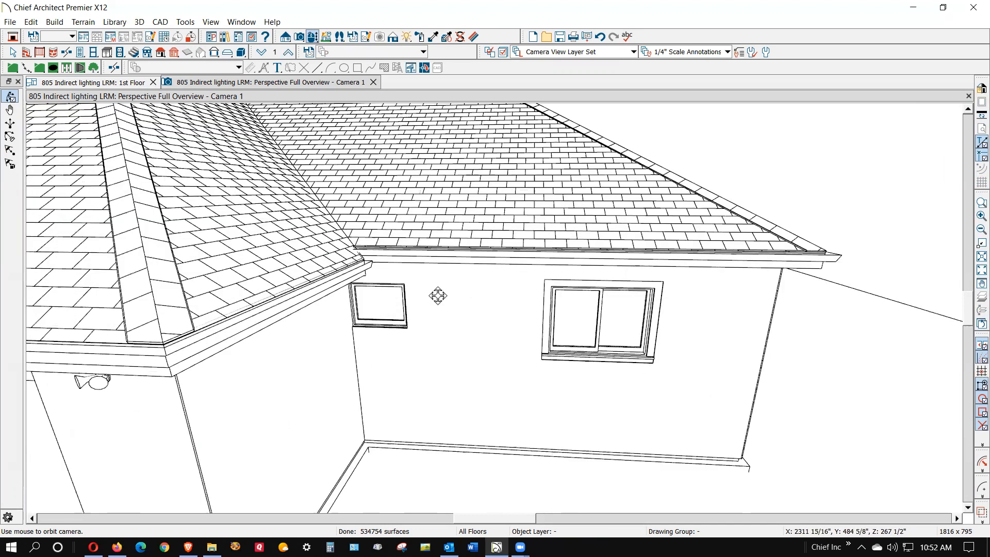
scroll(437, 295, down, 4)
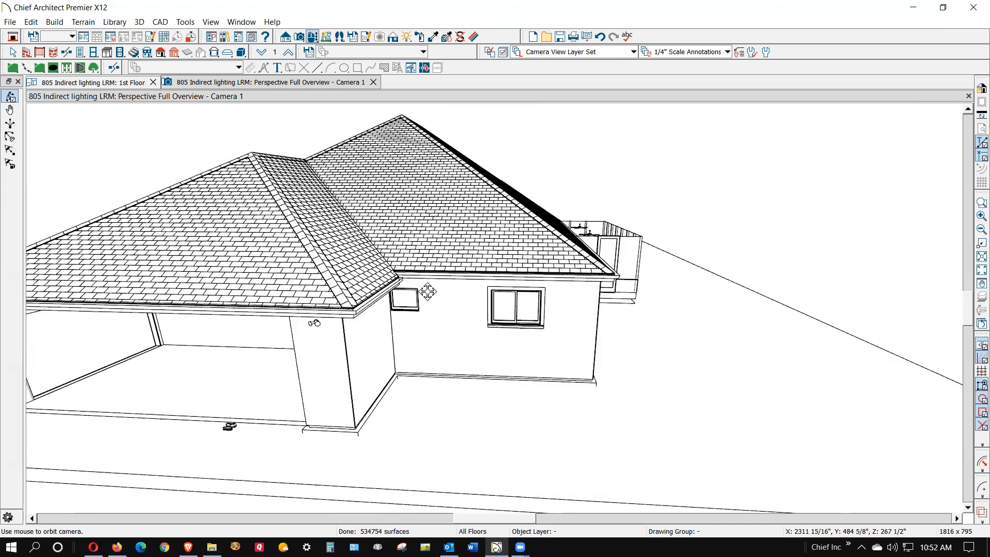
Compare the fascia top height and overhang in the specifications of the small carport roof plane and the adjoining den-side plane.
key(space)
click(362, 293)
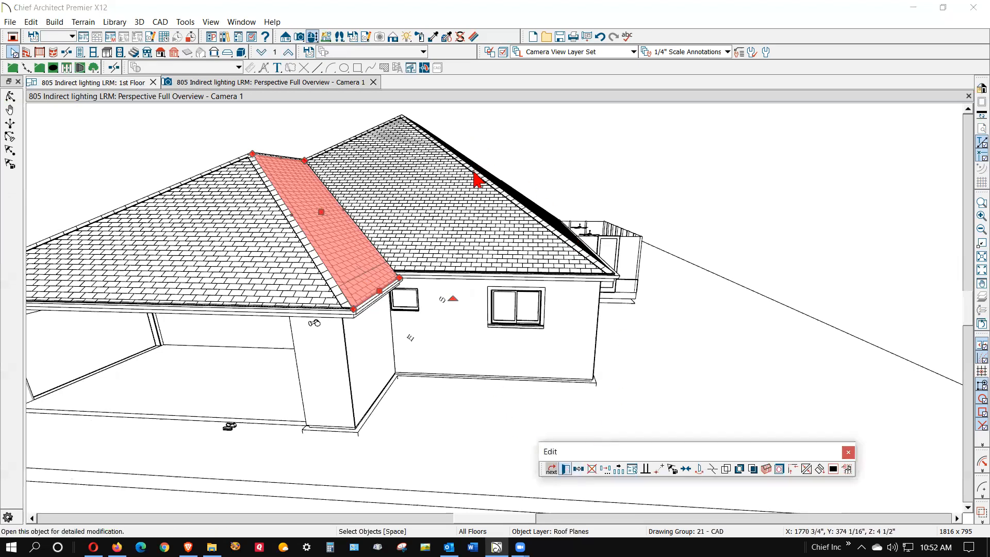
key(ctrl+e)
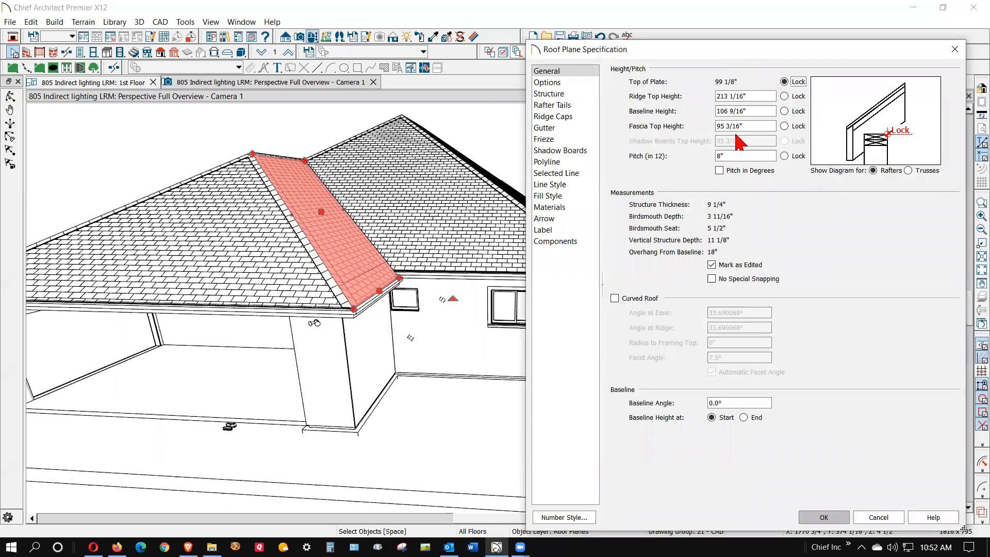
click(876, 517)
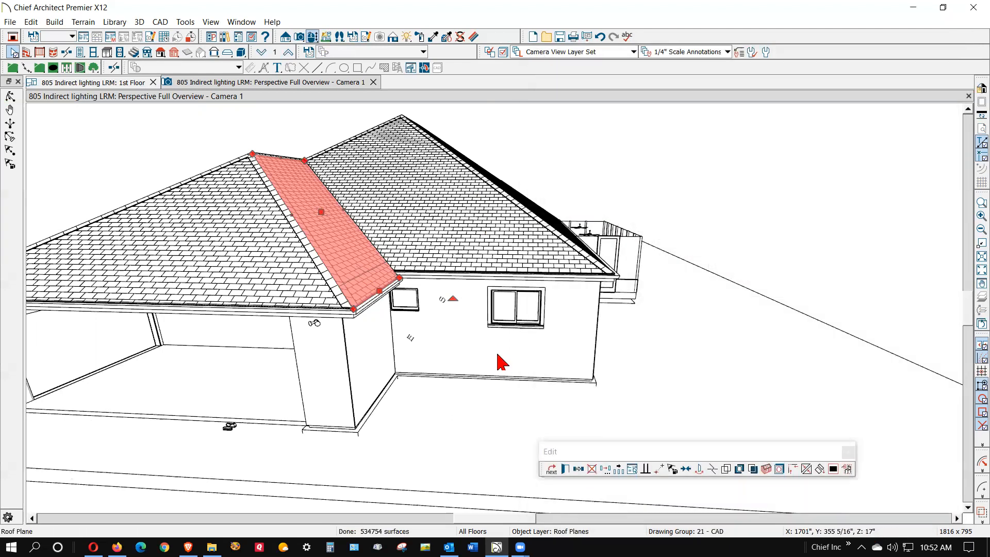
click(458, 256)
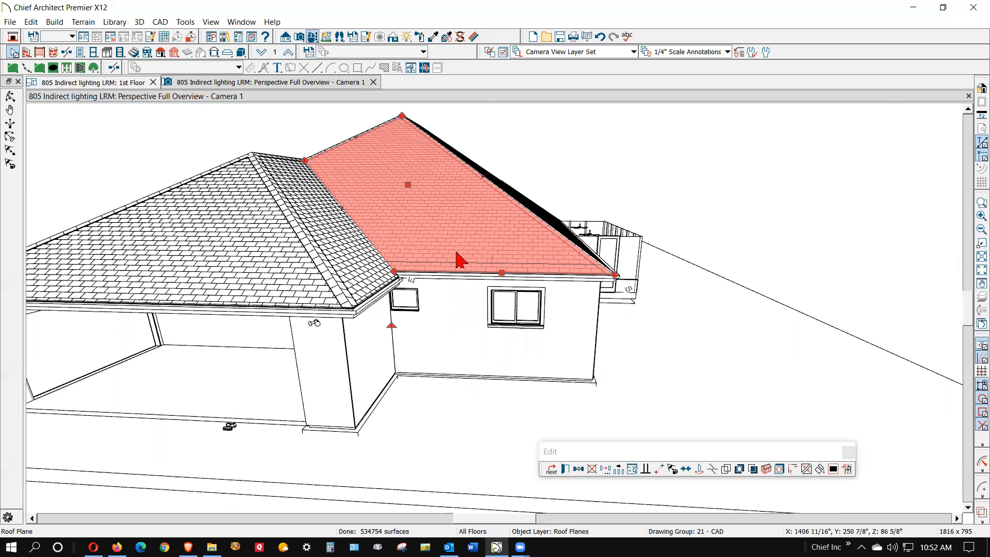
key(ctrl+e)
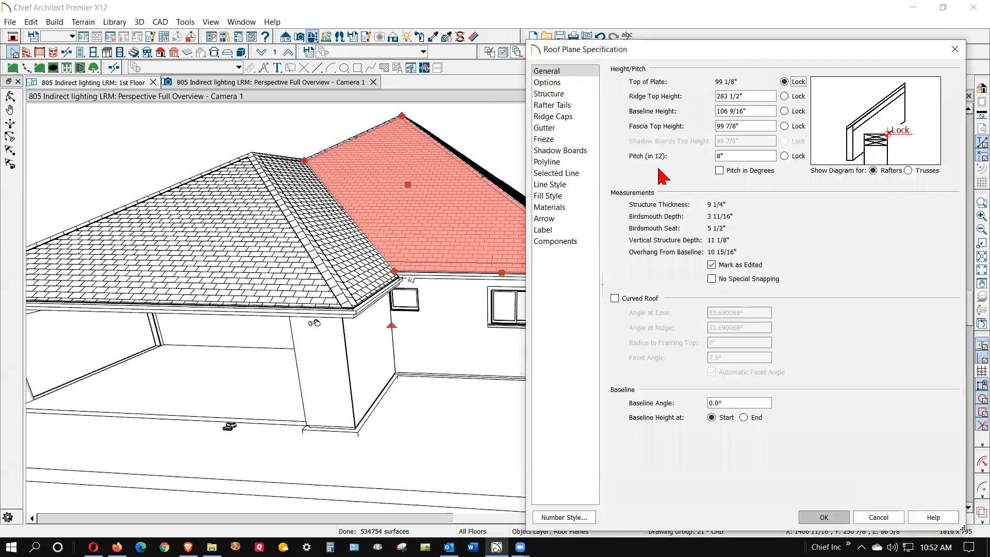
click(876, 518)
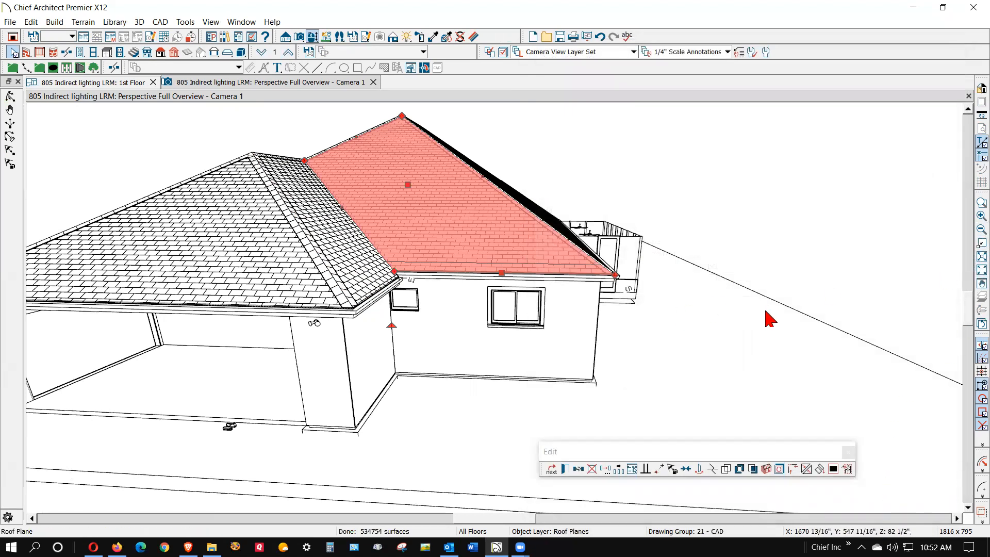
Return to the 1st Floor plan and copy the fascia top height from the large front roof plane's specification.
scroll(770, 319, down, 5)
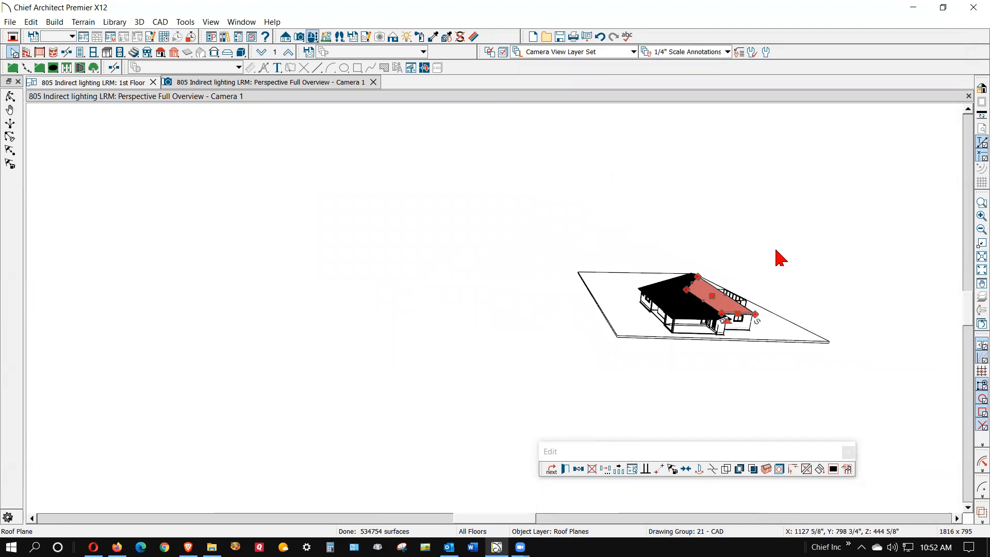
scroll(779, 258, up, 2)
click(749, 256)
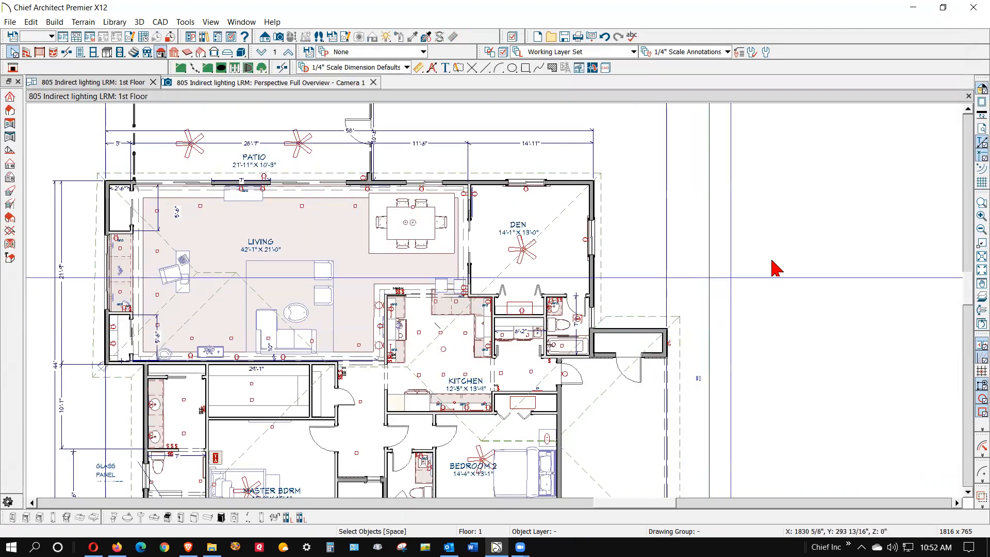
scroll(766, 249, down, 4)
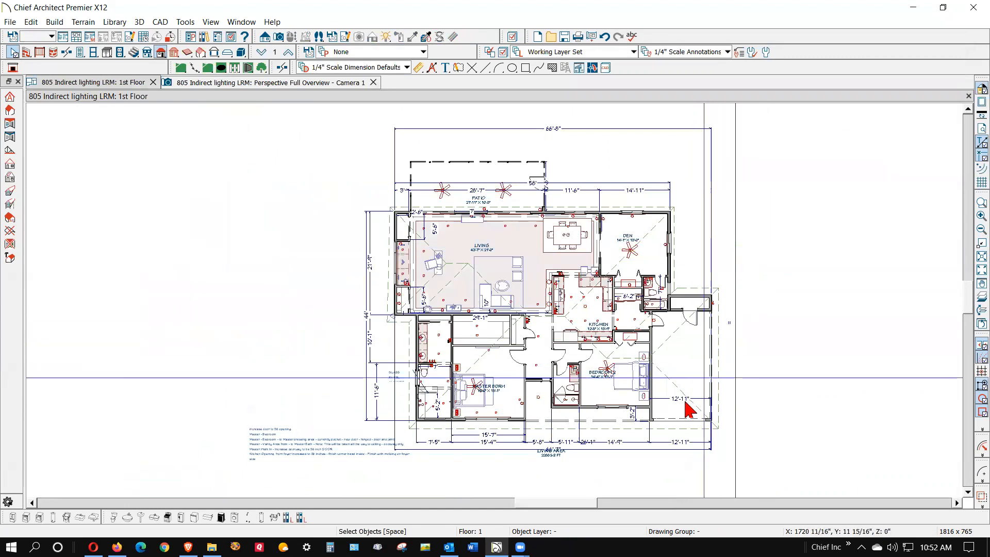
click(539, 440)
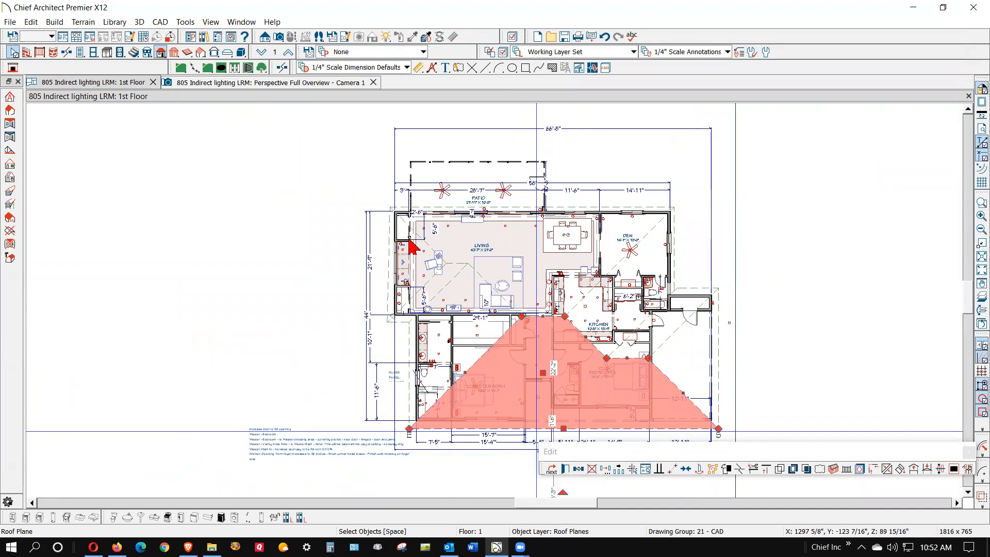
click(567, 467)
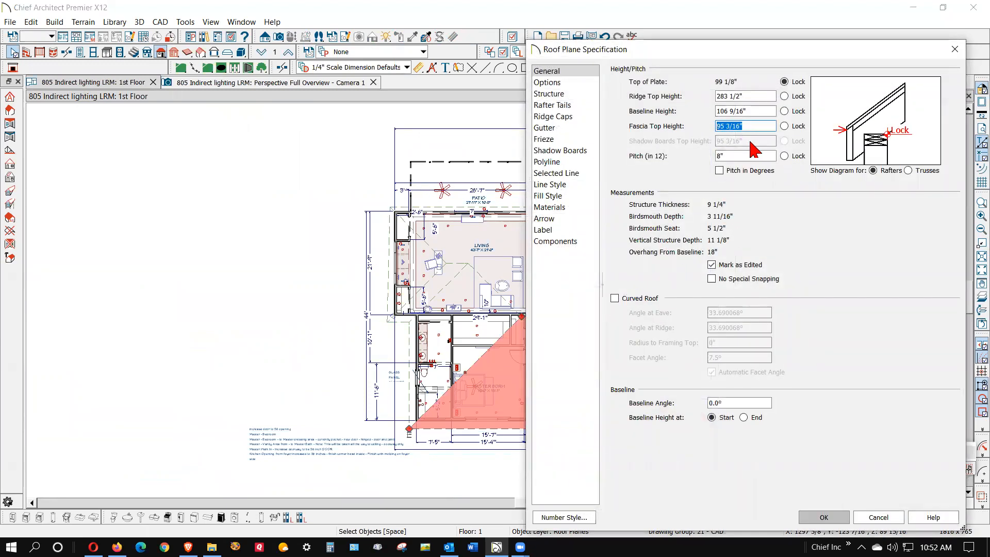
right_click(730, 125)
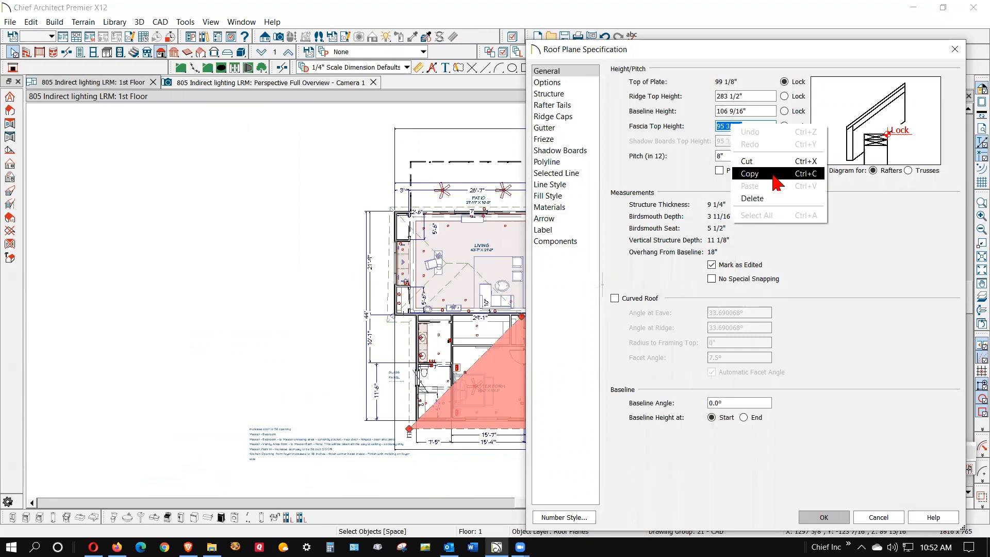
click(773, 172)
click(878, 517)
click(740, 415)
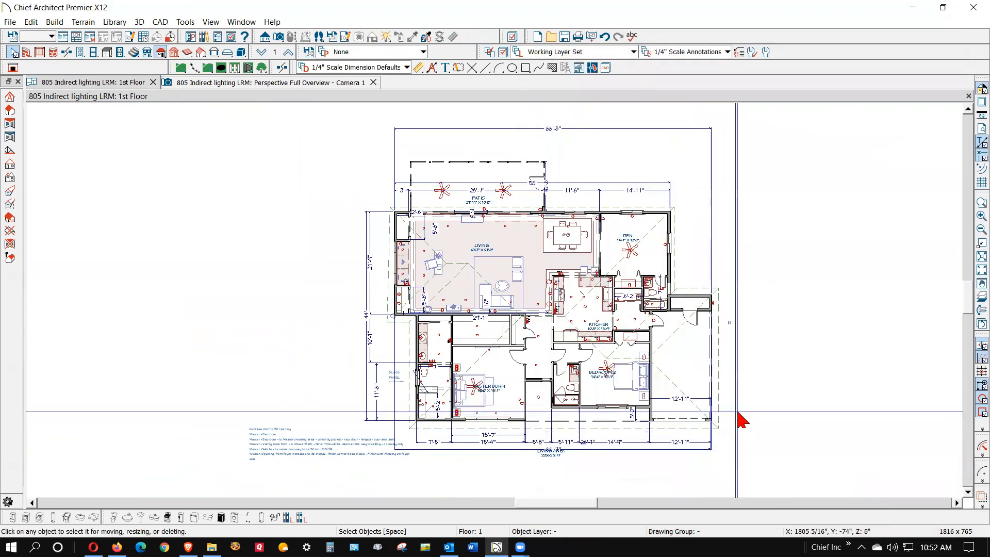
Check the height settings of the carport's outer roof plane and of the adjoining plane over the storage closet.
click(717, 401)
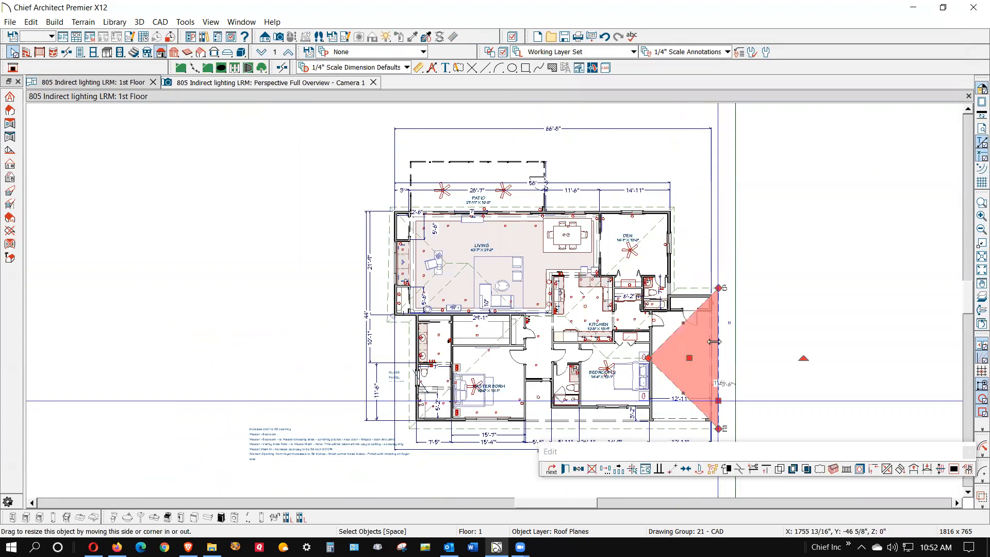
double_click(704, 303)
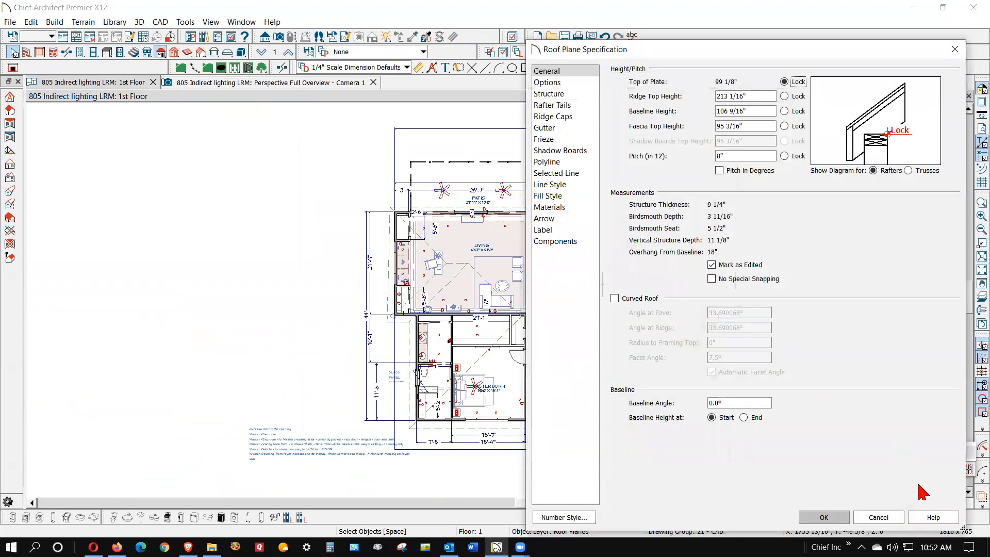
click(872, 518)
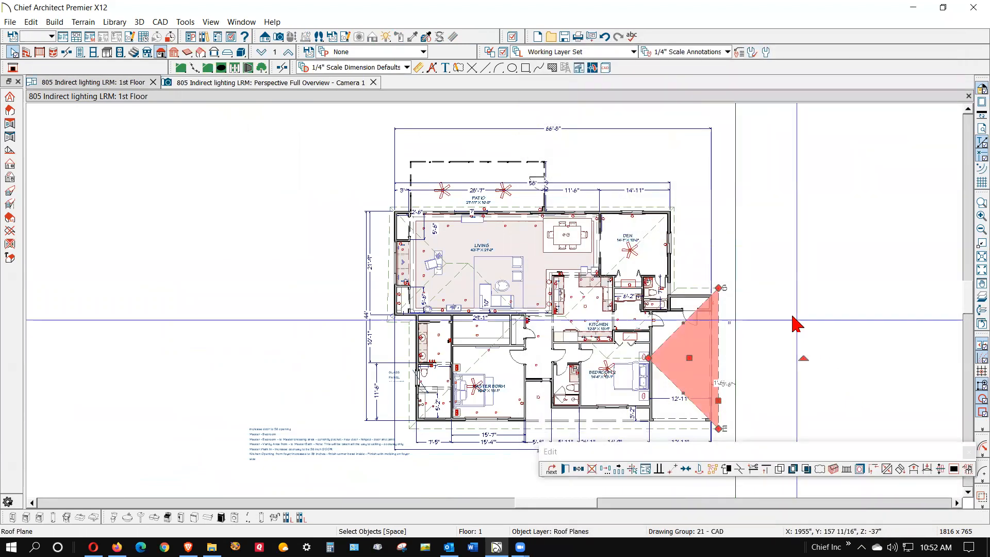
drag(702, 285, 701, 283)
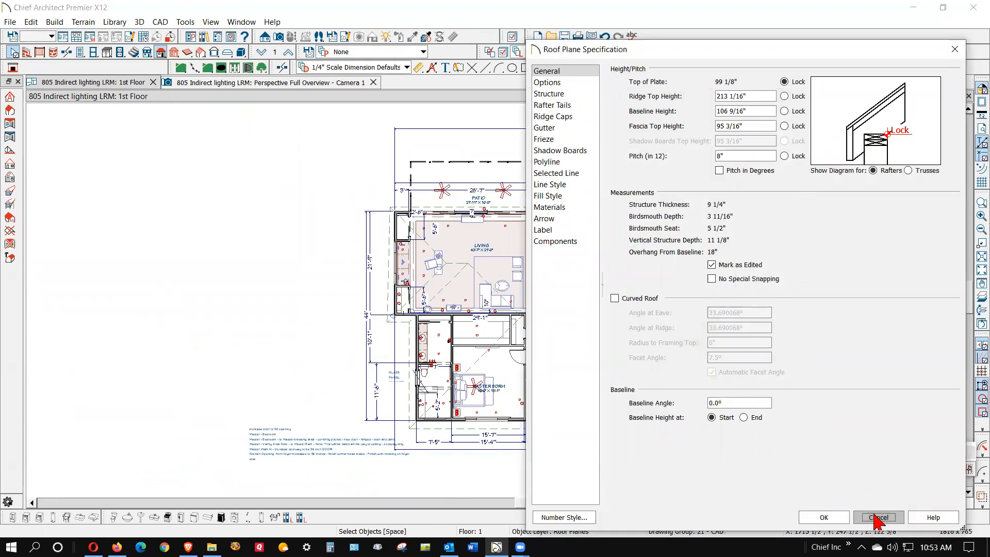
click(878, 517)
Move the den-side roof plane's eave corner outward onto the storage-side plane's eave corner and check the resulting fascia height in its specification.
click(676, 251)
click(676, 251)
click(687, 269)
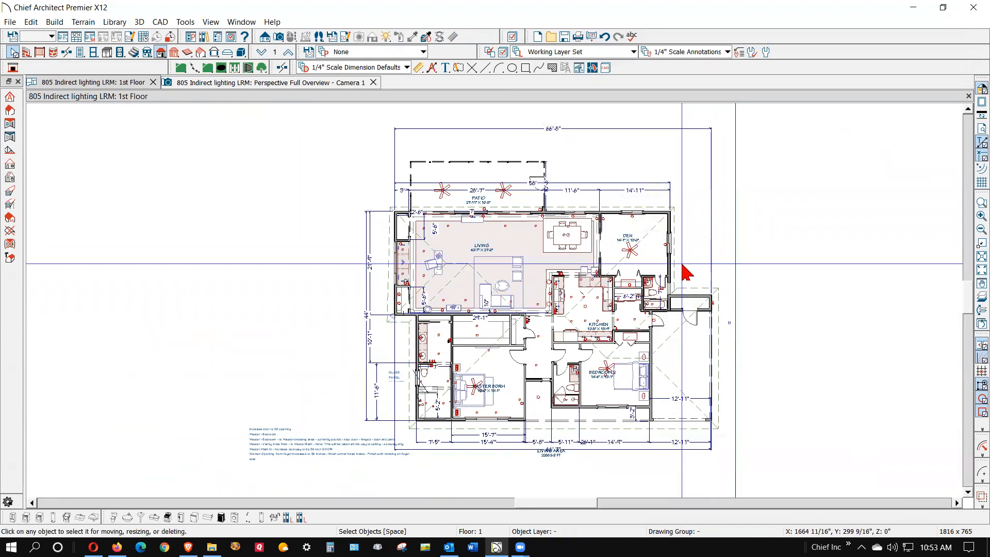
click(684, 276)
scroll(687, 285, up, 5)
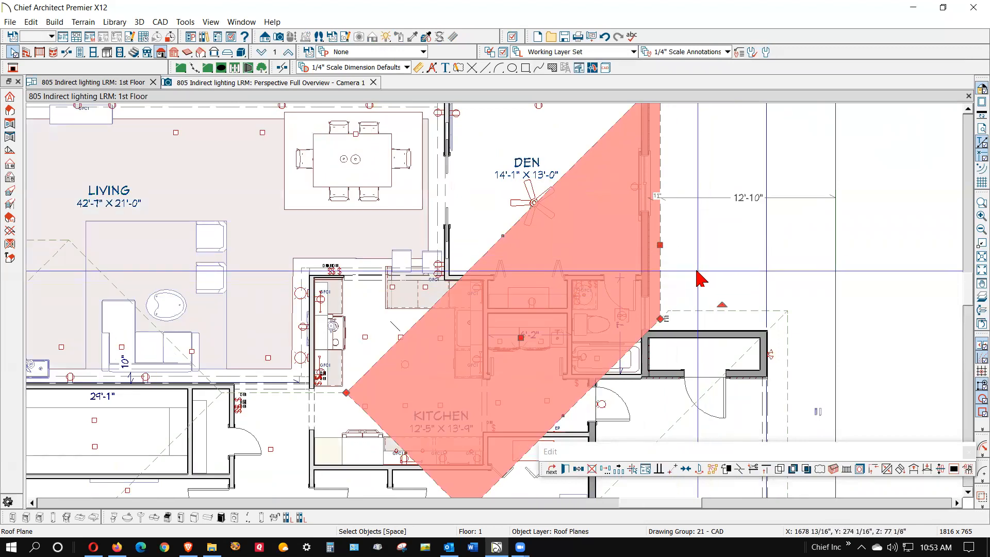
scroll(700, 281, up, 1)
mouse_move(663, 317)
mouse_down()
mouse_move(670, 323)
mouse_move(665, 316)
mouse_up()
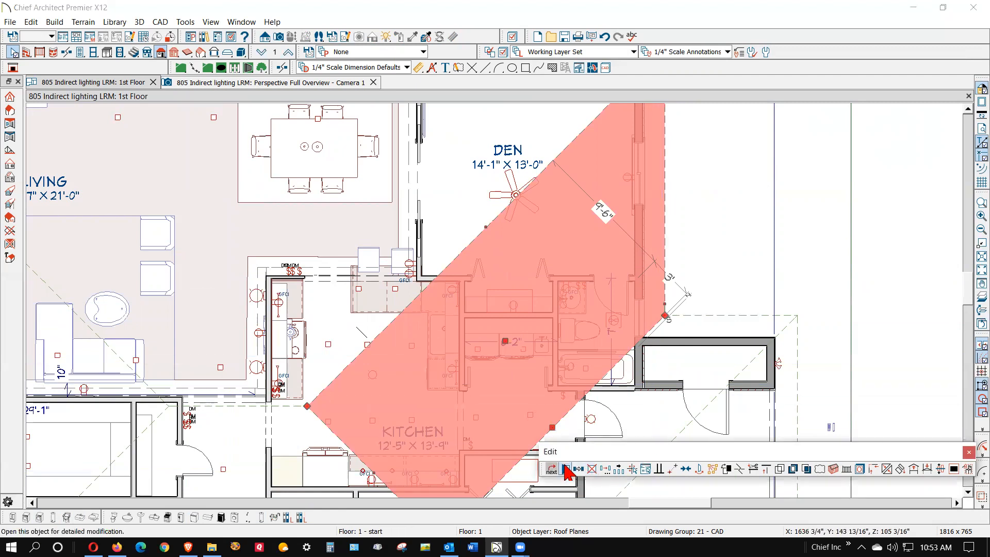
double_click(674, 262)
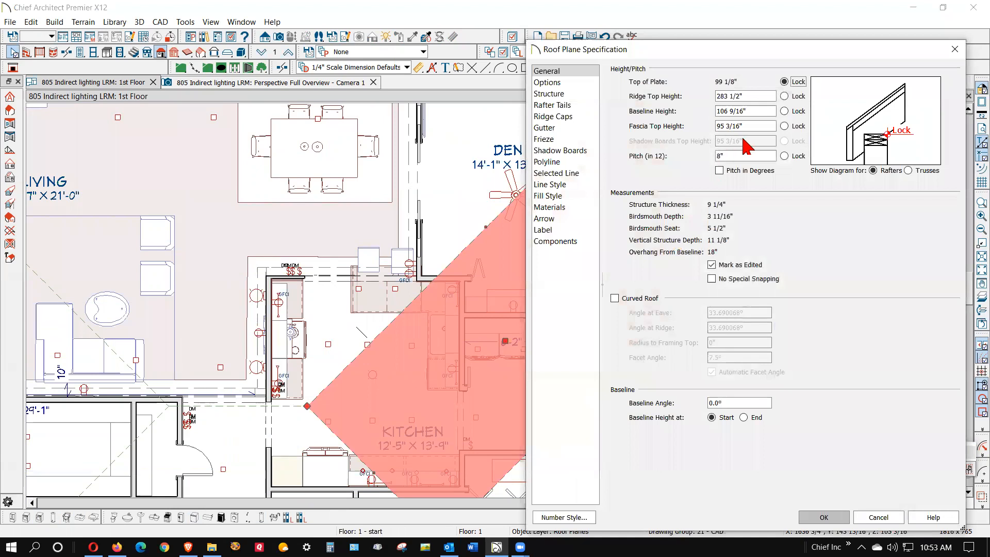
Move the patio-side roof plane's eave corner outward onto the den-side plane's eave corner and check its height settings in the specification.
click(878, 517)
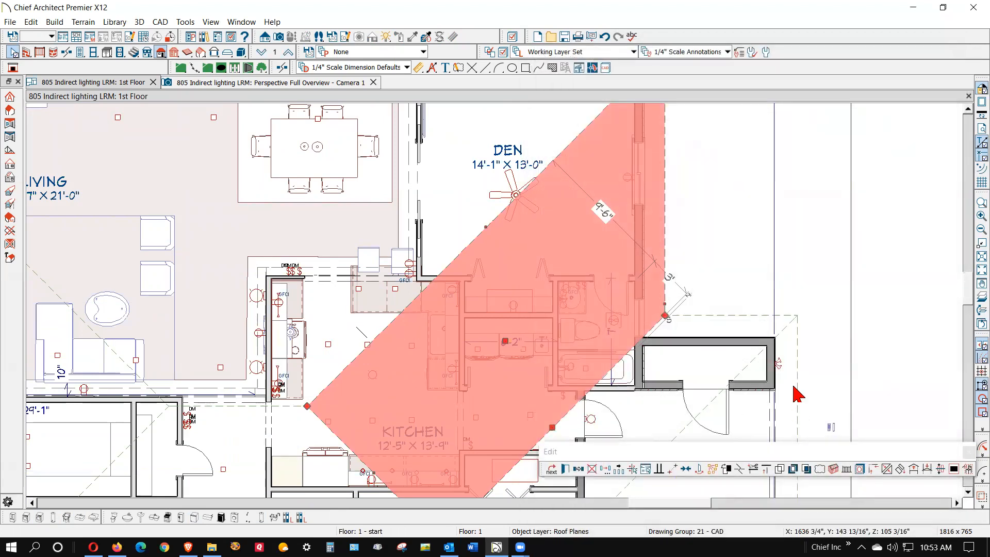
scroll(798, 382, down, 4)
scroll(729, 261, up, 5)
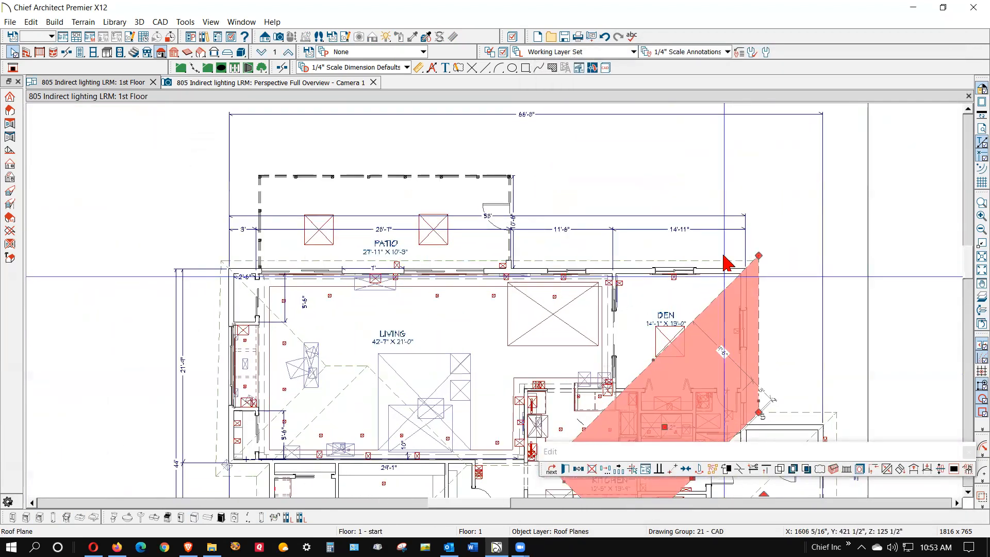
click(748, 262)
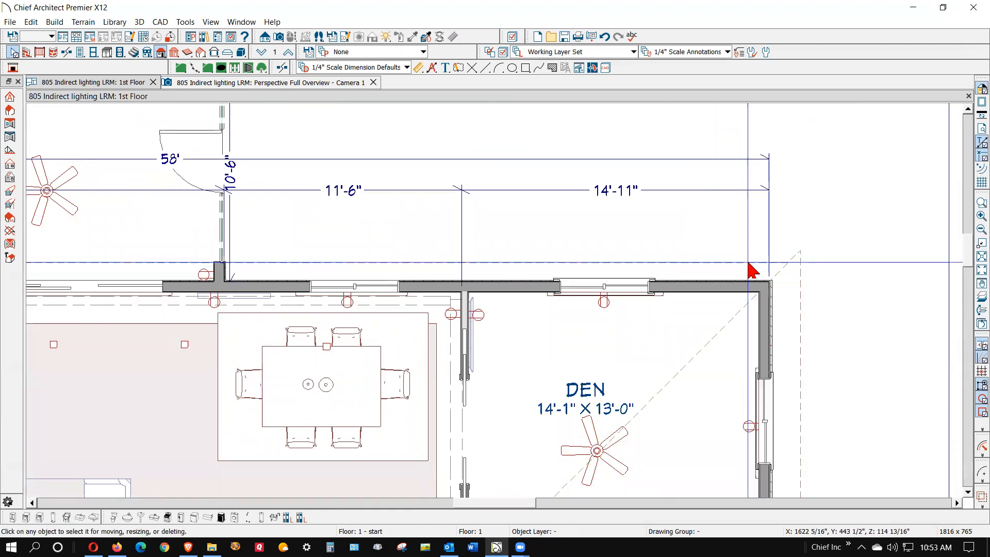
drag(748, 263, 801, 249)
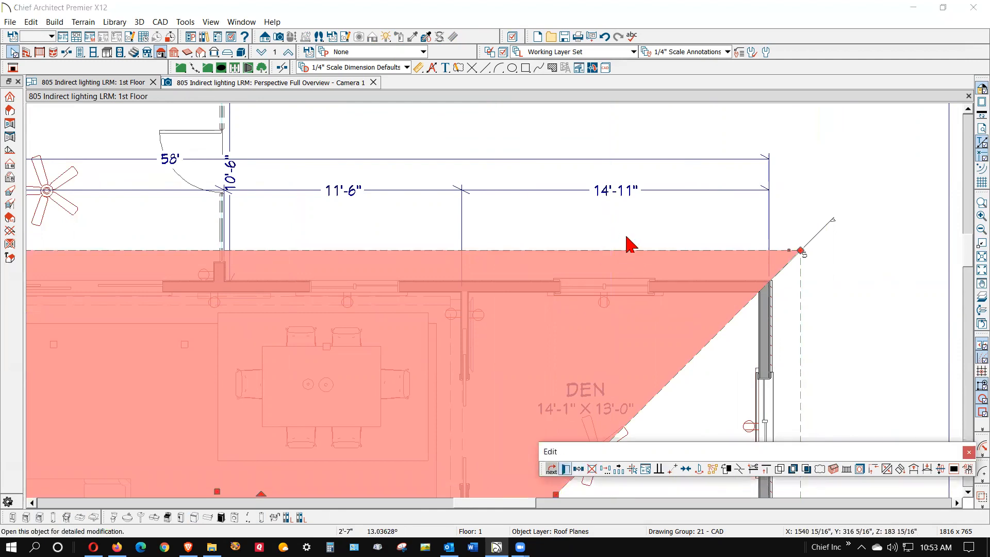
double_click(673, 247)
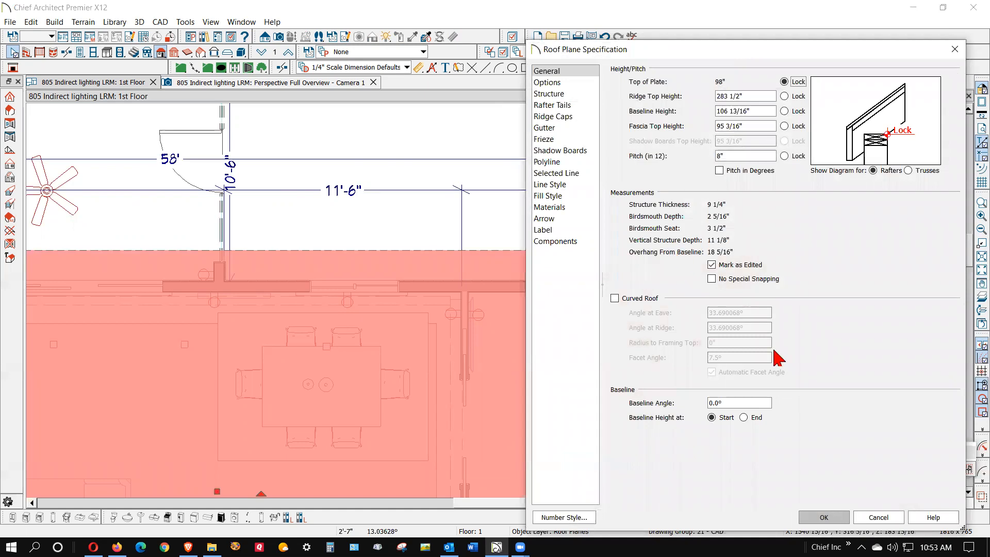
click(878, 517)
Move the eave corner of the roof plane over the living room's end wall onto the patio-side plane's corner and check its fascia height.
scroll(820, 207, down, 2)
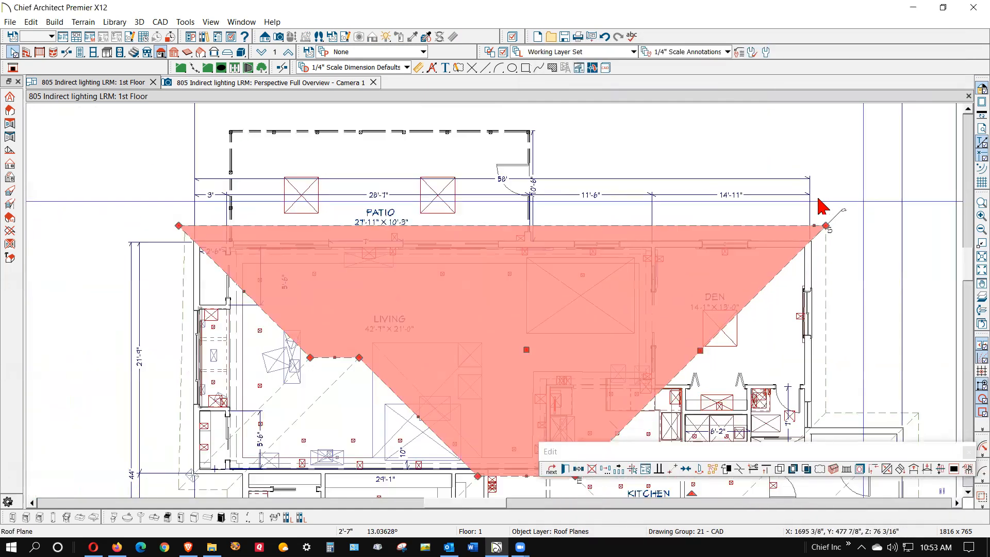
scroll(822, 206, down, 2)
scroll(522, 196, up, 4)
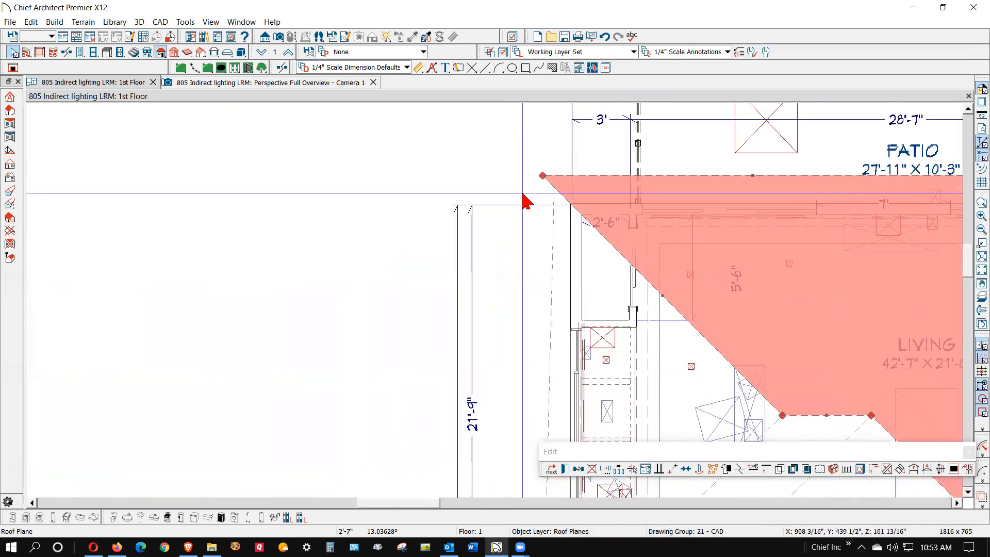
scroll(557, 183, up, 2)
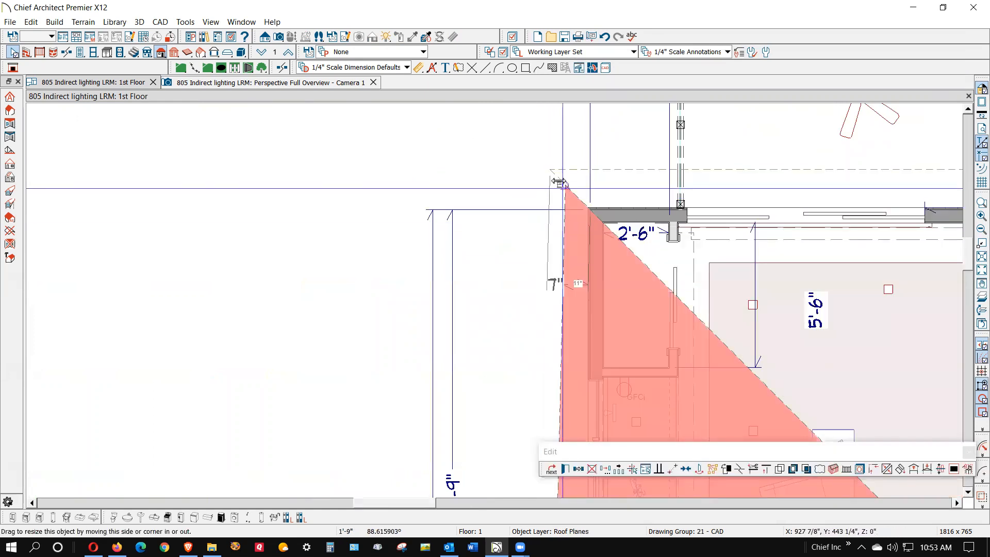
drag(558, 181, 550, 168)
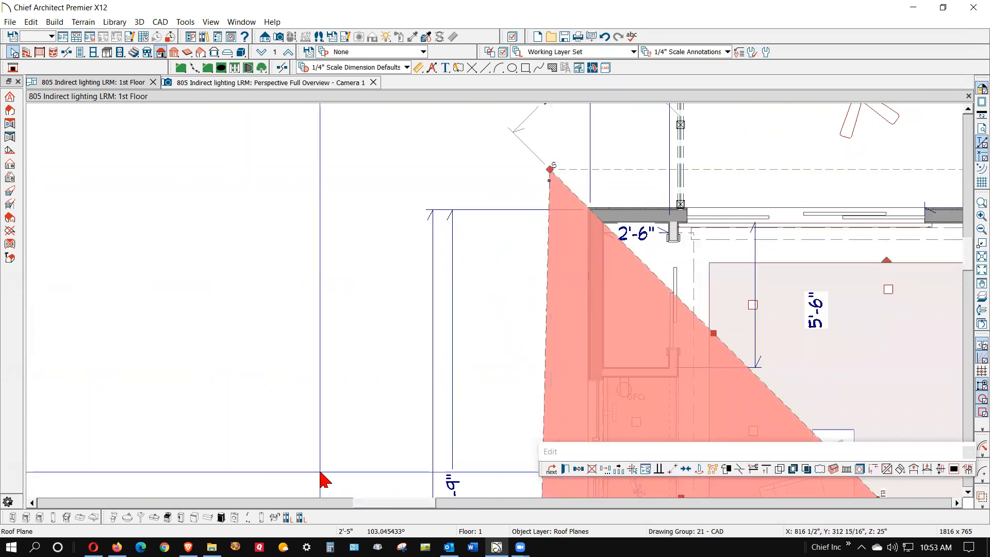
click(565, 468)
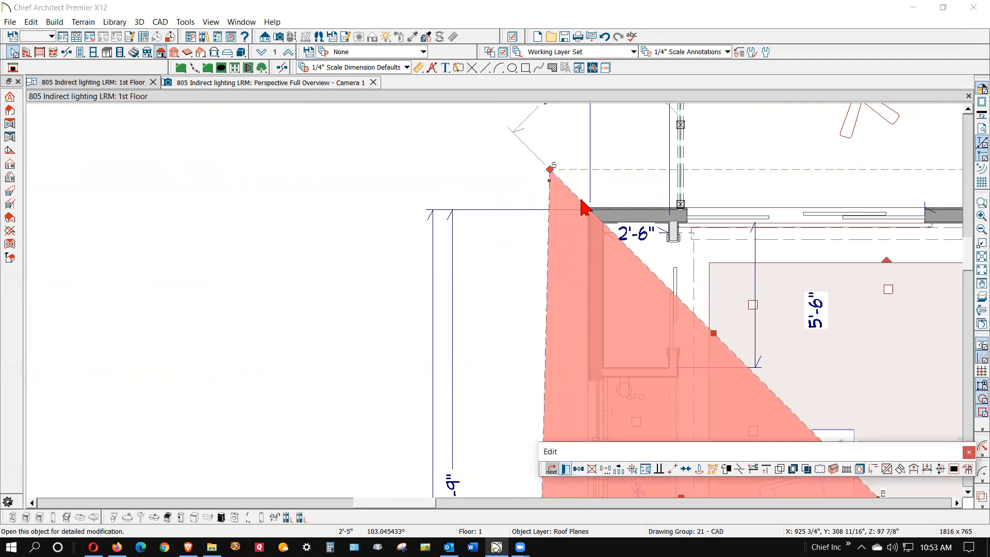
double_click(584, 227)
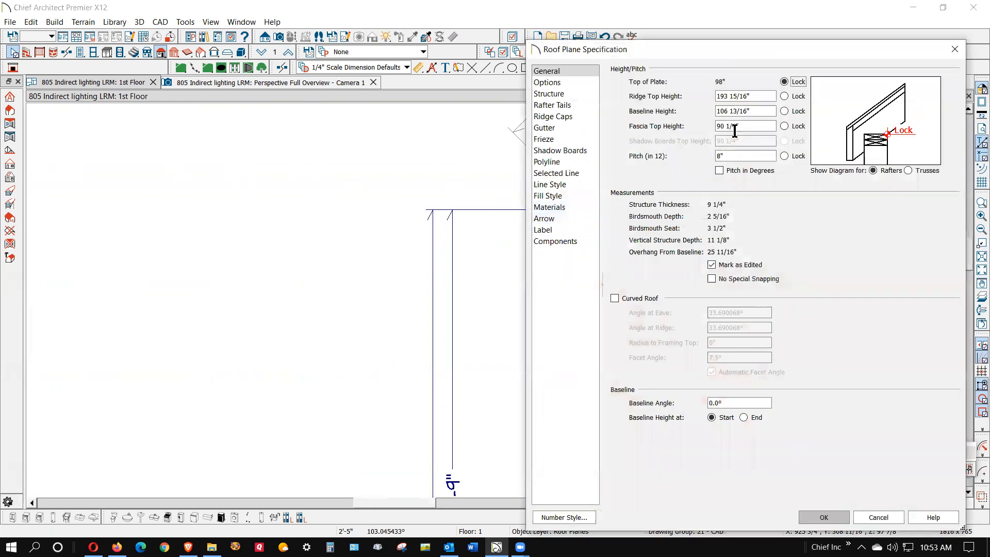
click(879, 518)
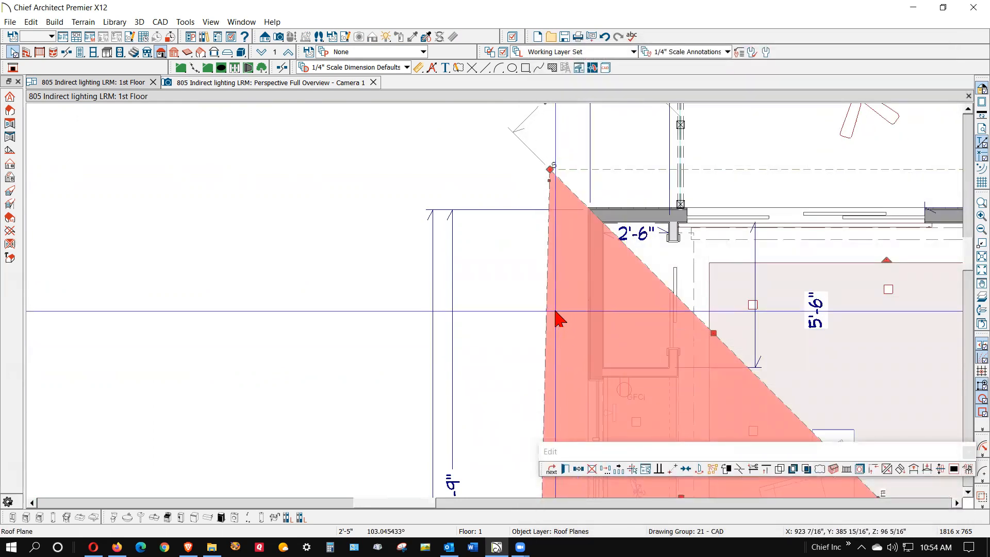
Compare the fascia top height and overhang in the specifications of the patio-side roof plane and the living room's end-wall plane.
scroll(546, 299, down, 2)
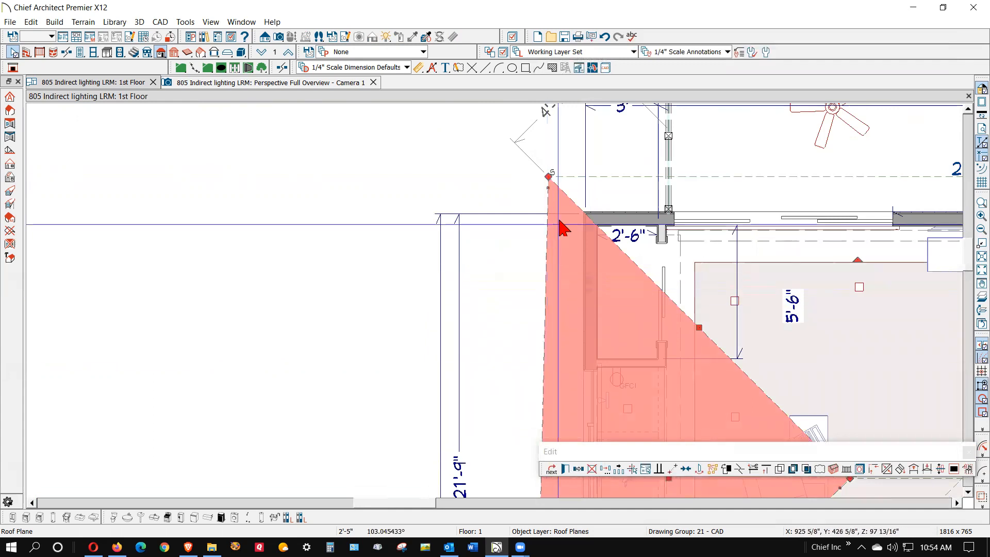
scroll(622, 167, down, 2)
click(620, 171)
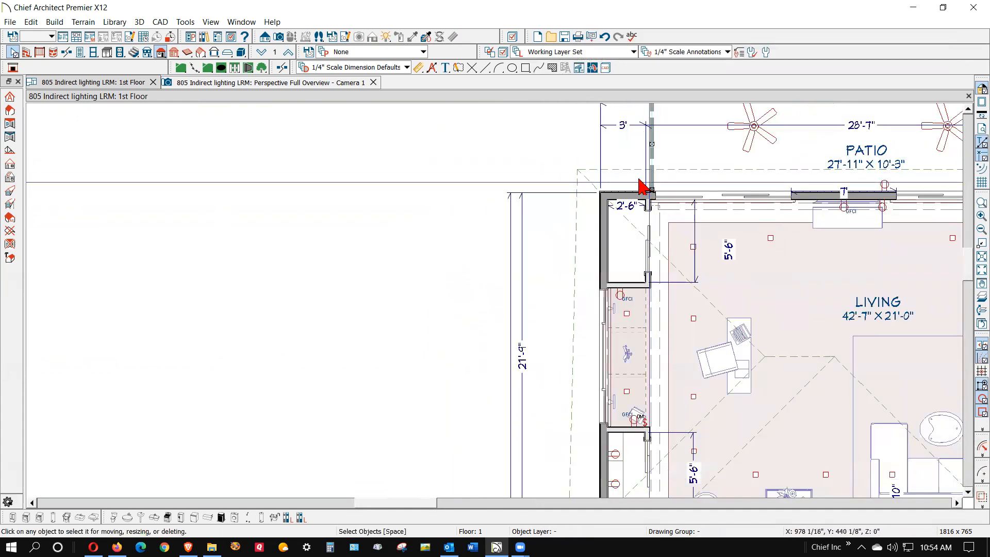
click(623, 168)
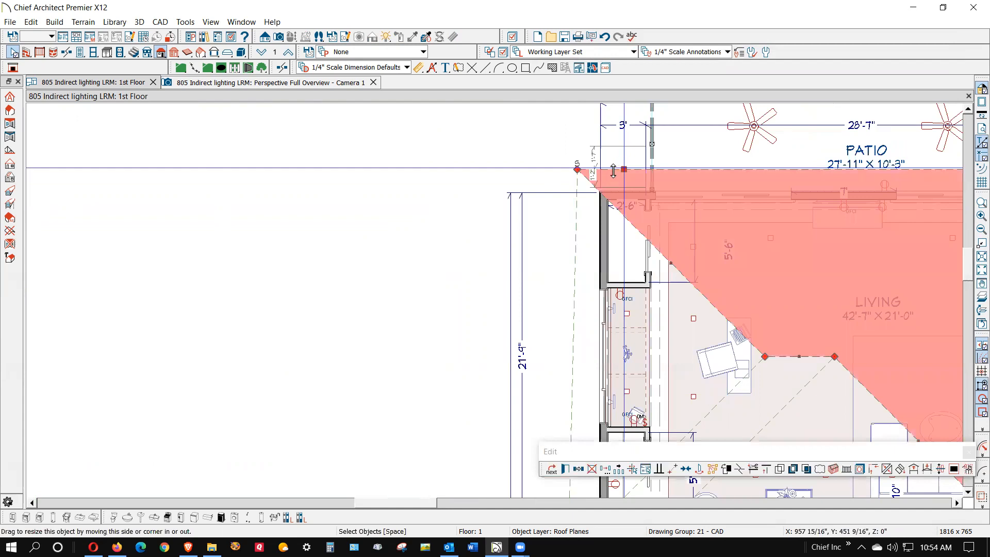
double_click(613, 171)
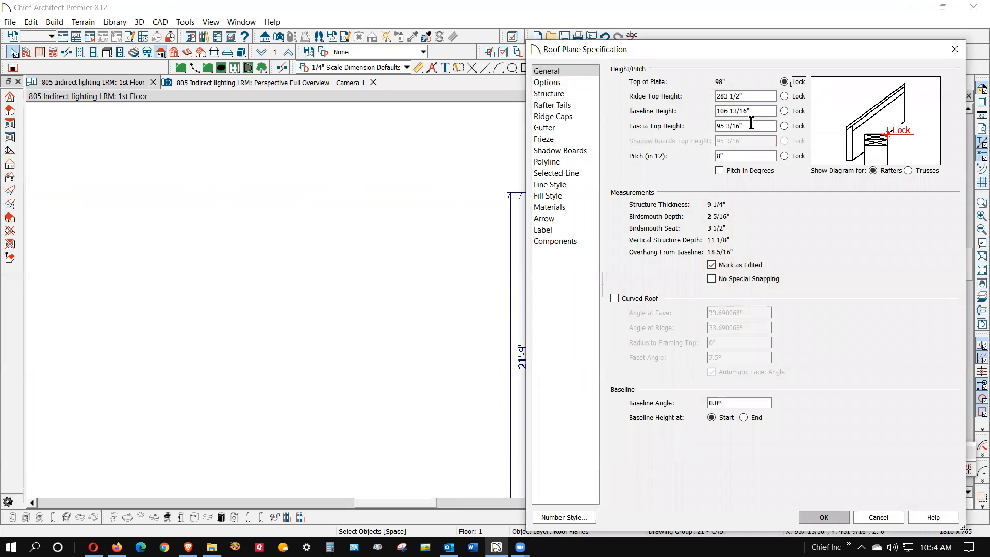
click(871, 516)
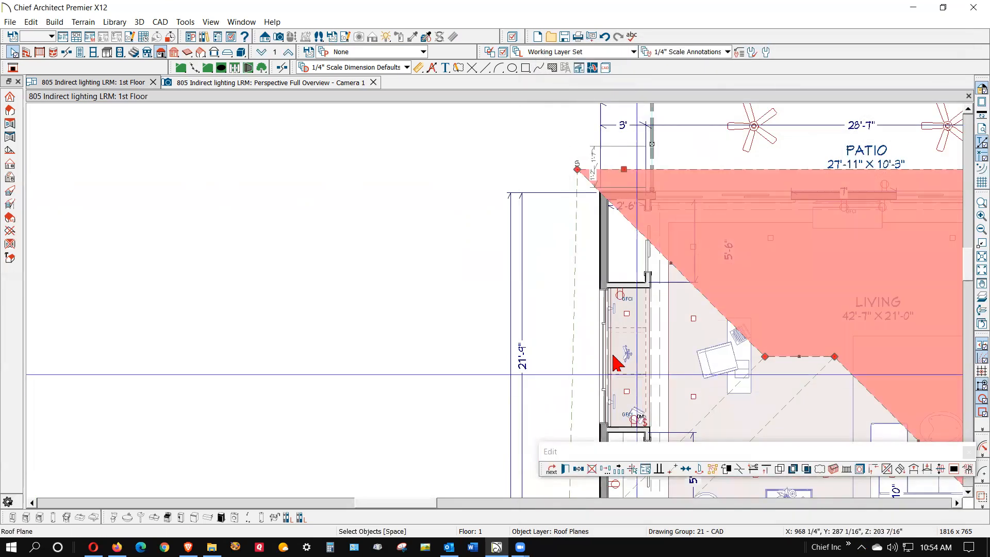
click(573, 355)
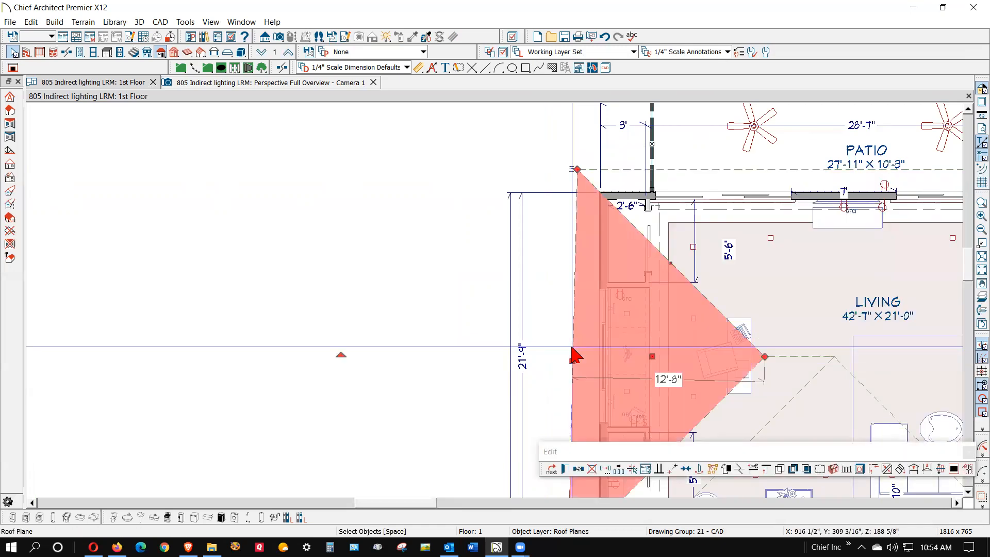
double_click(574, 355)
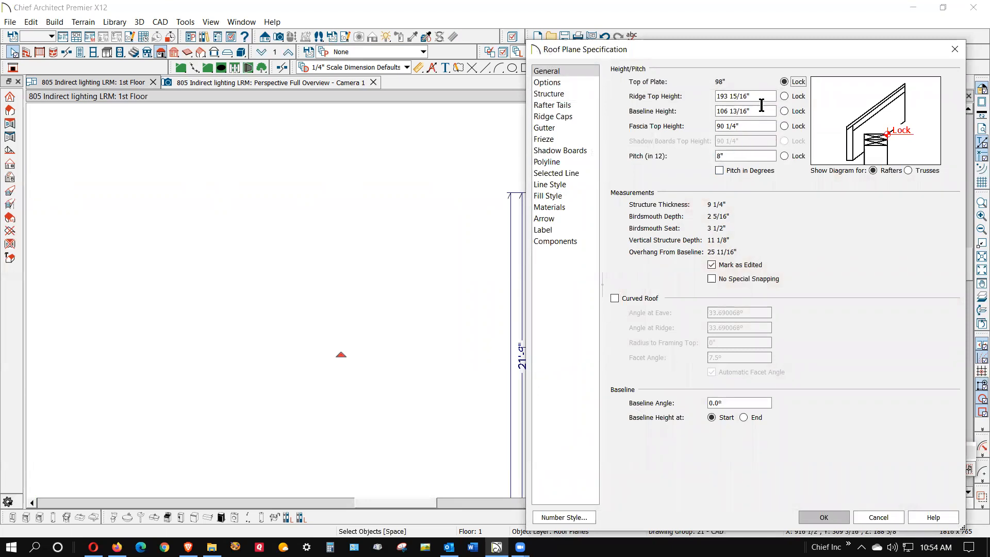
click(878, 518)
Straighten the skewed eave of the roof plane over the living room's end wall with Make Parallel/Perpendicular.
key(Escape)
click(574, 350)
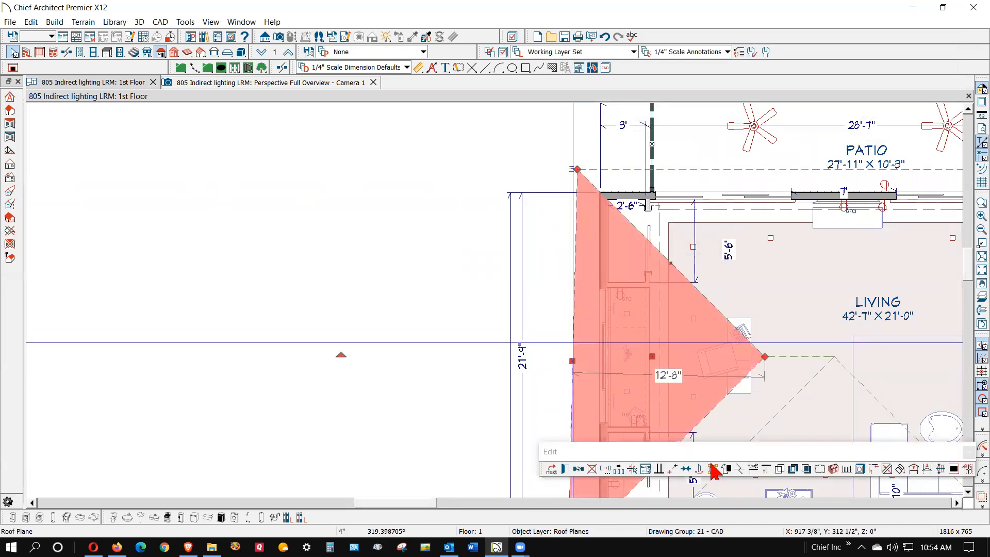
click(684, 469)
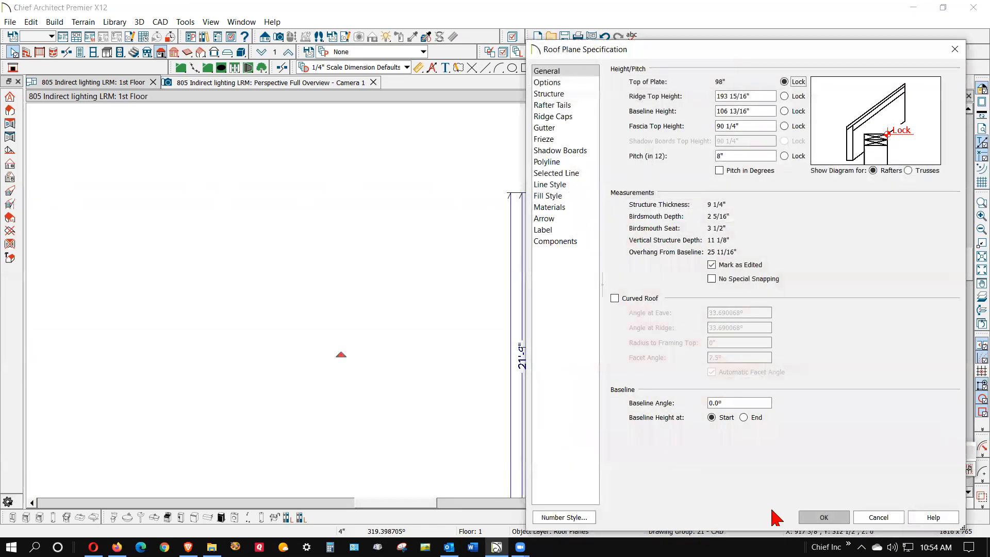
click(874, 518)
click(658, 469)
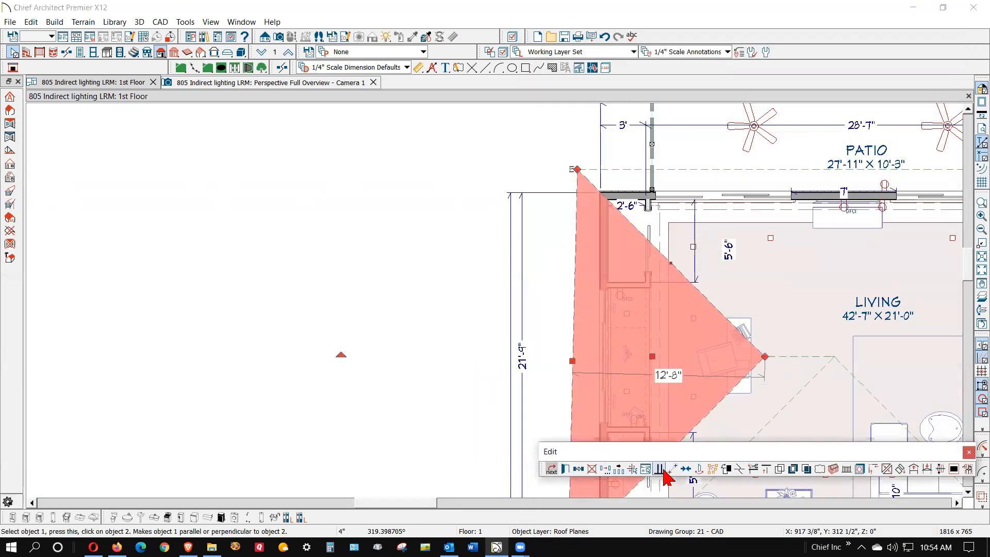
click(661, 382)
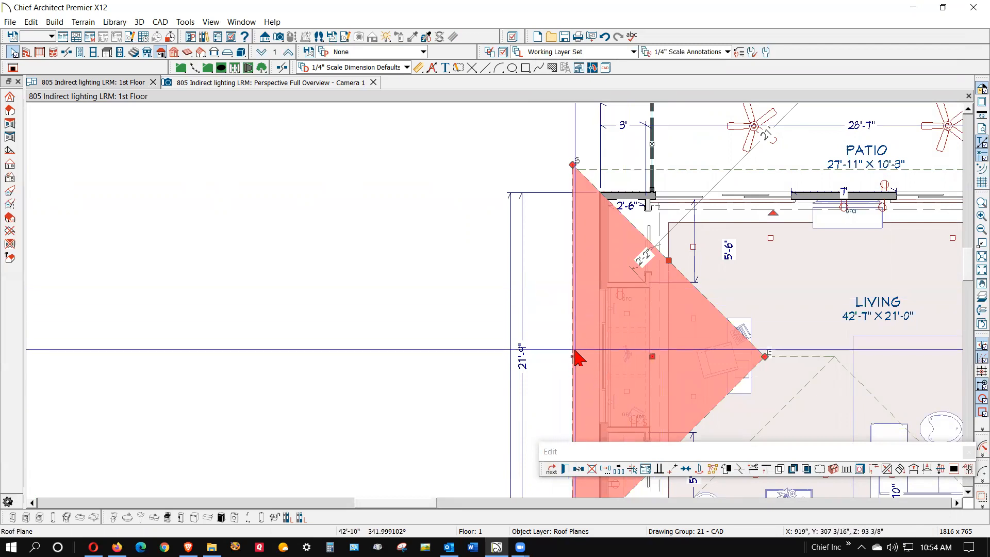
Move the straightened eave's corner onto the patio-side roof plane's eave corner and check the plane's specification.
drag(573, 165, 577, 167)
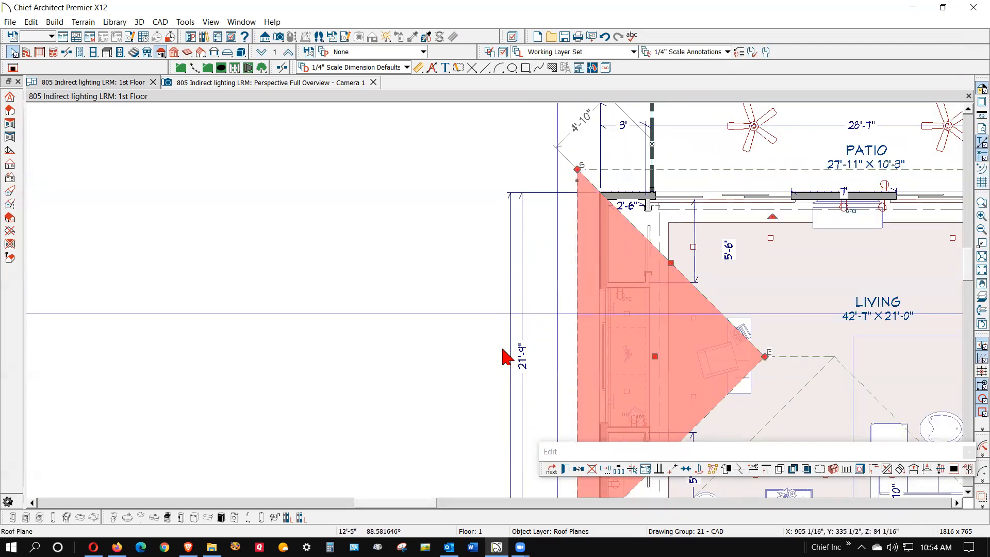
click(565, 468)
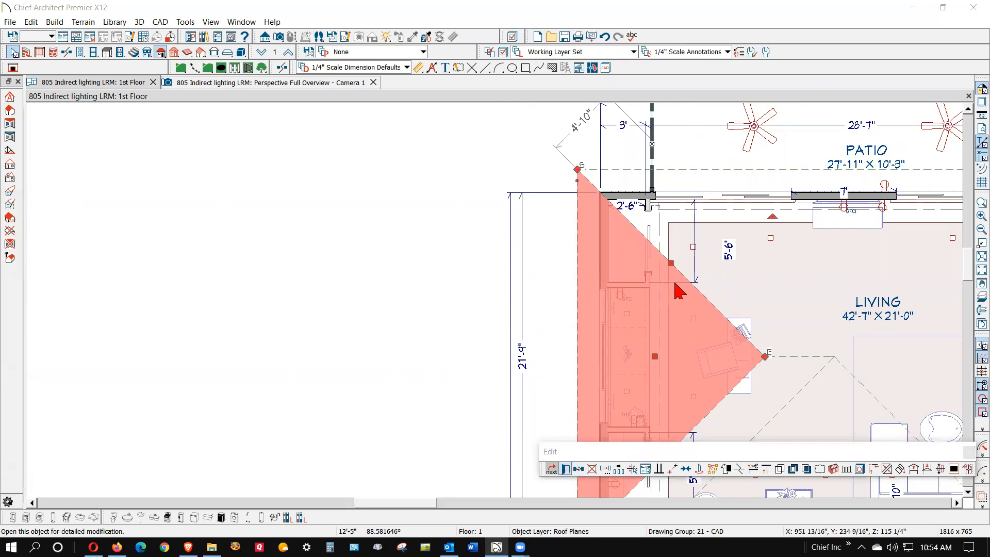
click(898, 514)
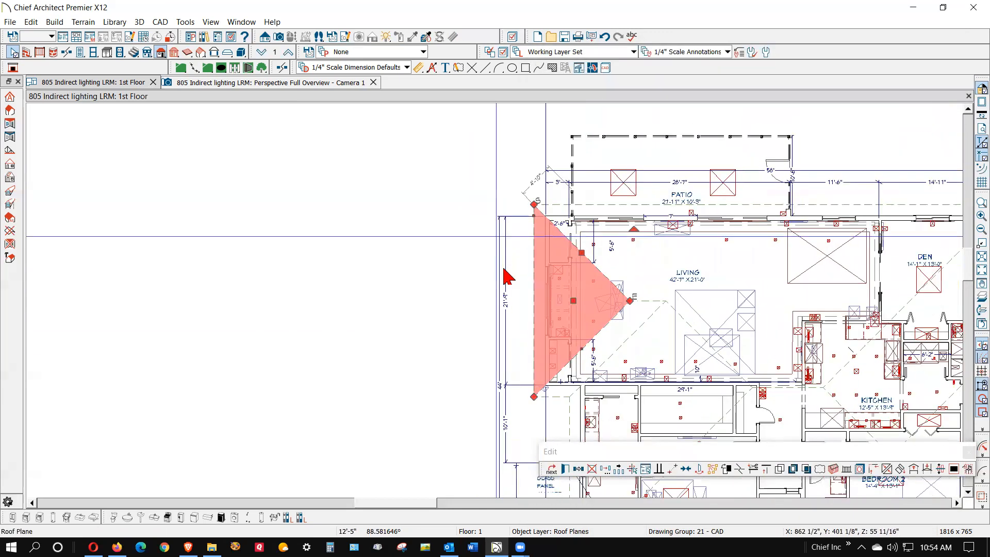
Check the fascia top height and overhang of the narrow roof plane adjoining the other end of the straightened eave.
scroll(537, 376, up, 5)
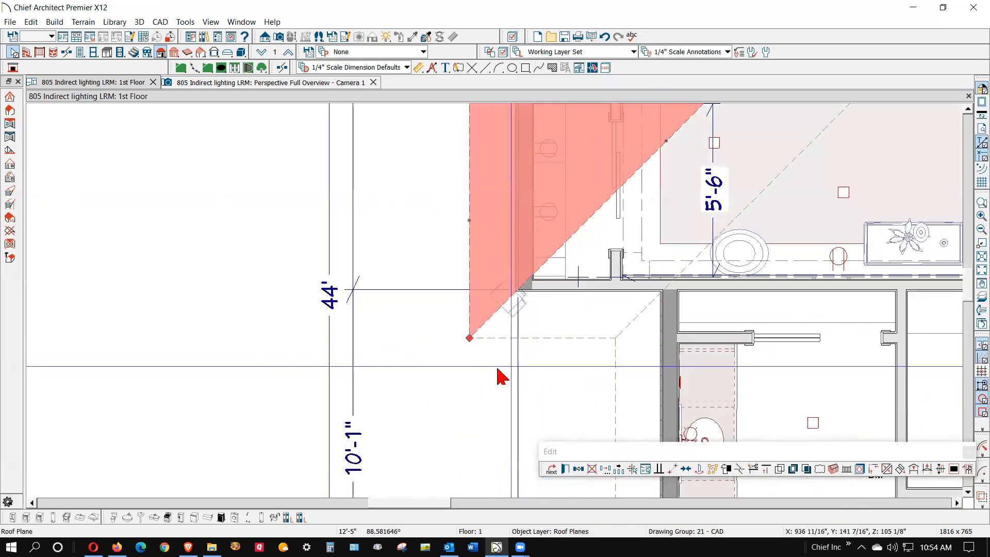
click(498, 368)
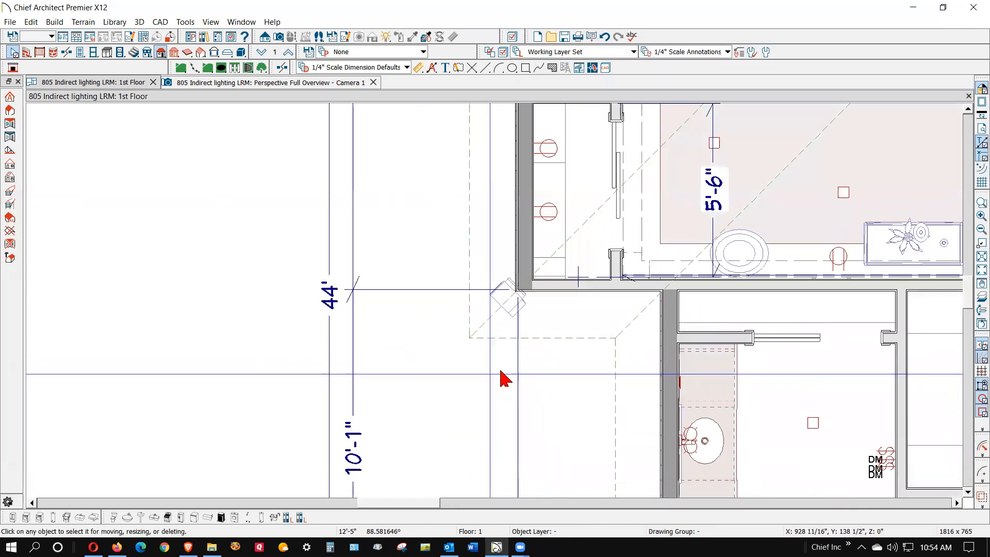
click(576, 338)
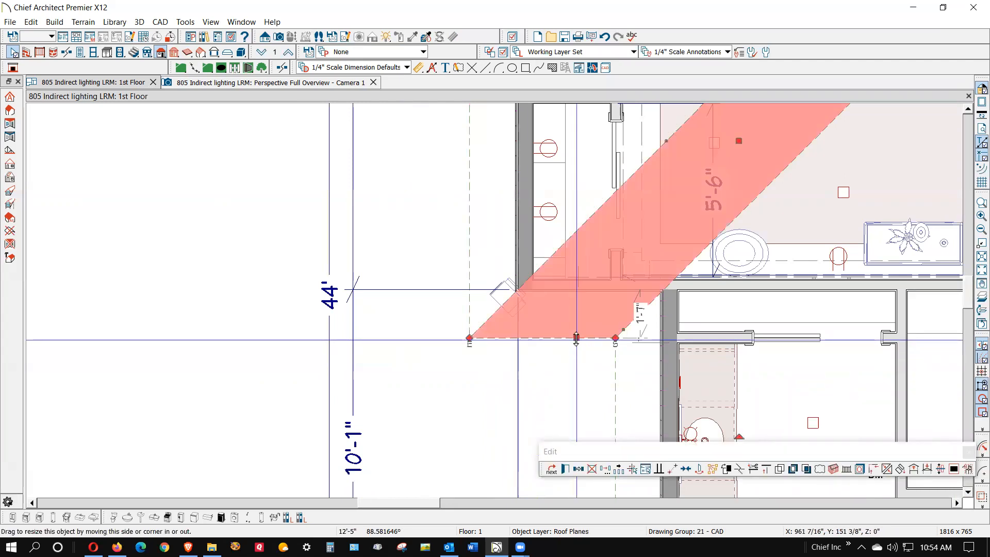
double_click(576, 339)
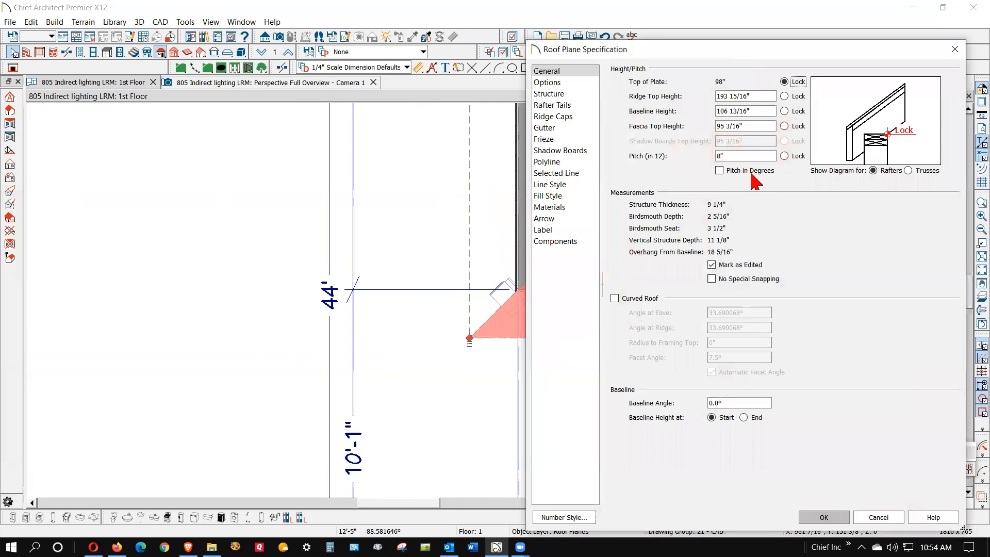
click(878, 517)
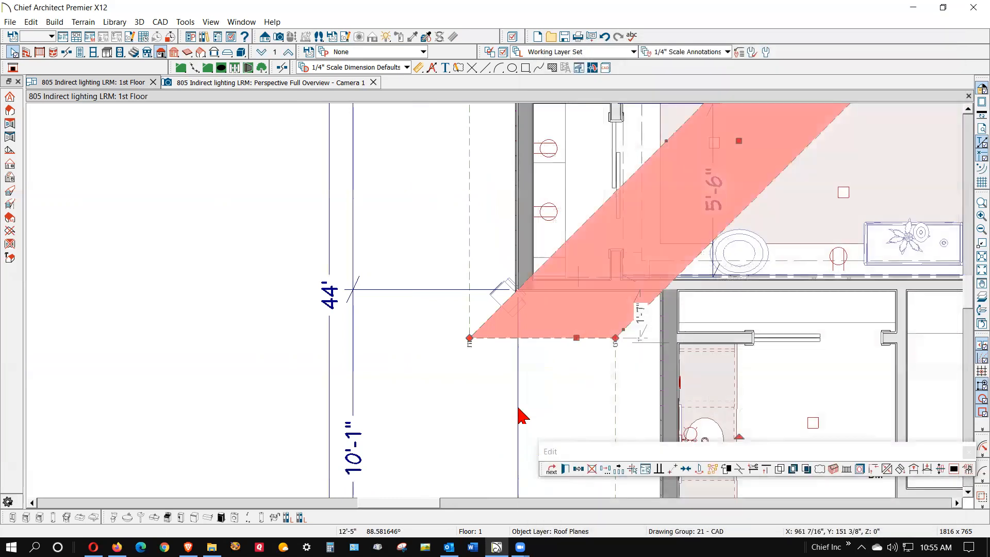
Deselect the roof plane and save the plan.
scroll(407, 320, down, 3)
scroll(408, 340, down, 3)
click(311, 362)
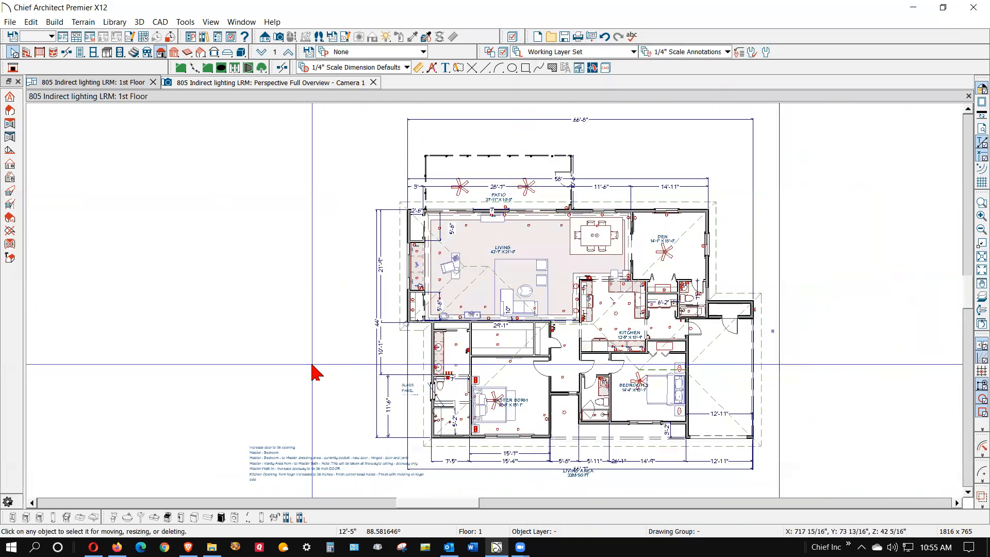
click(10, 21)
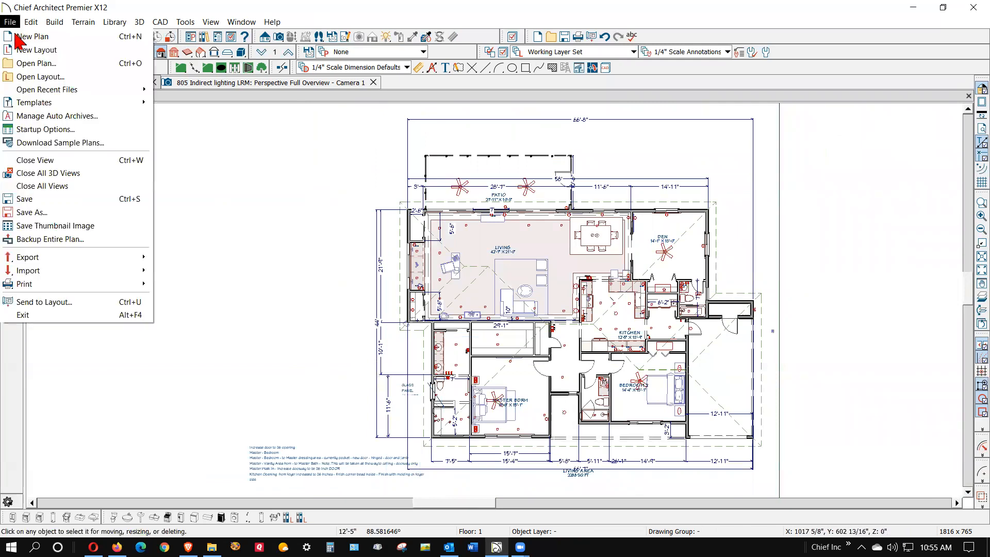
click(66, 200)
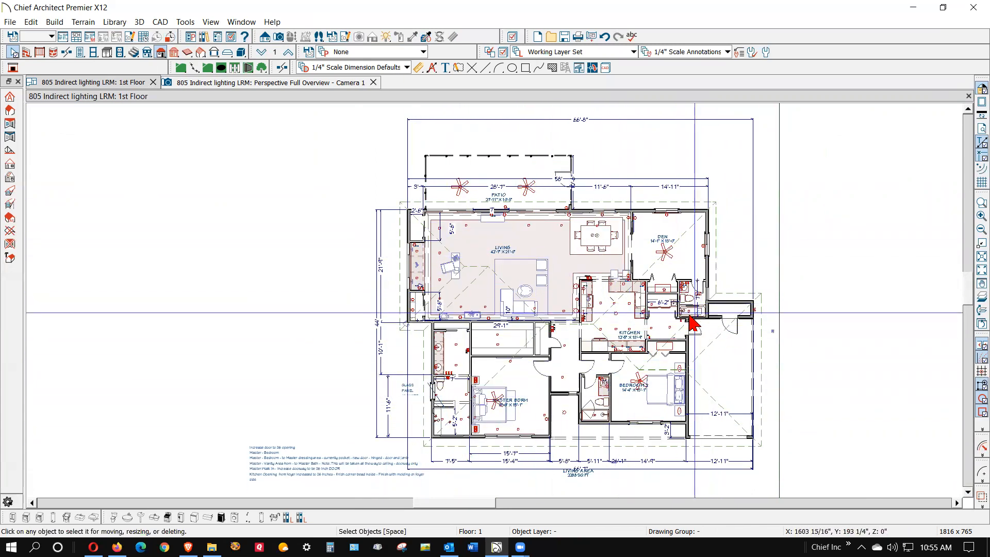
scroll(659, 382, up, 5)
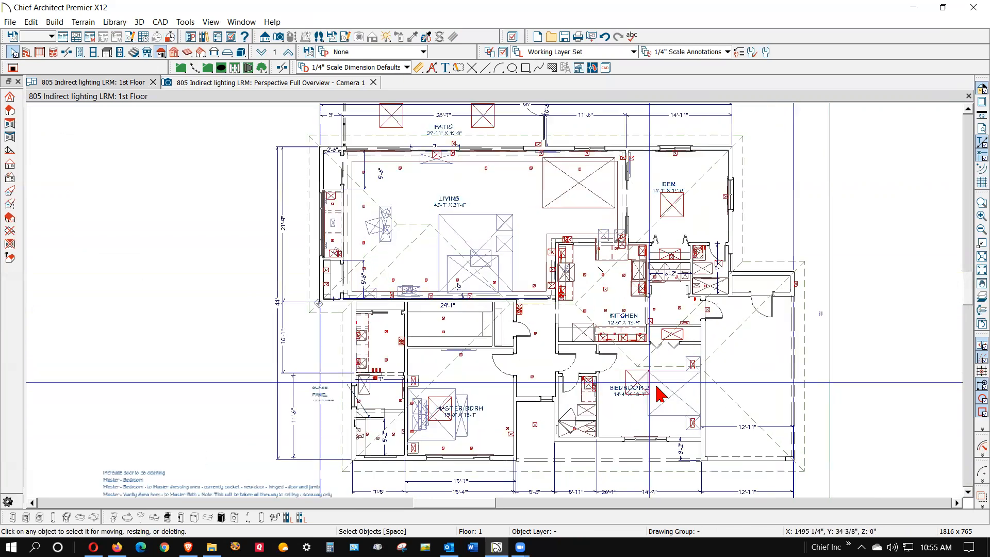
scroll(670, 372, up, 1)
right_click(669, 349)
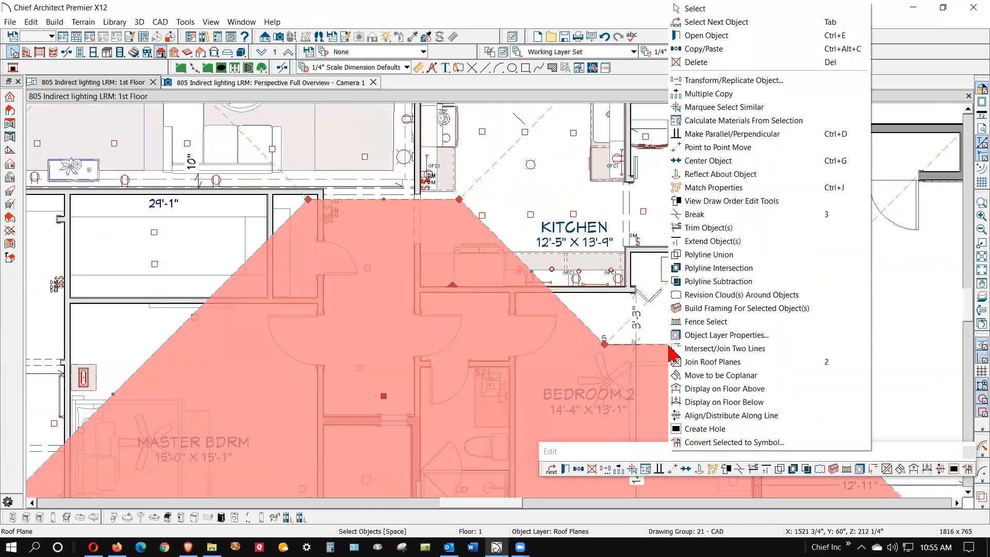
click(676, 361)
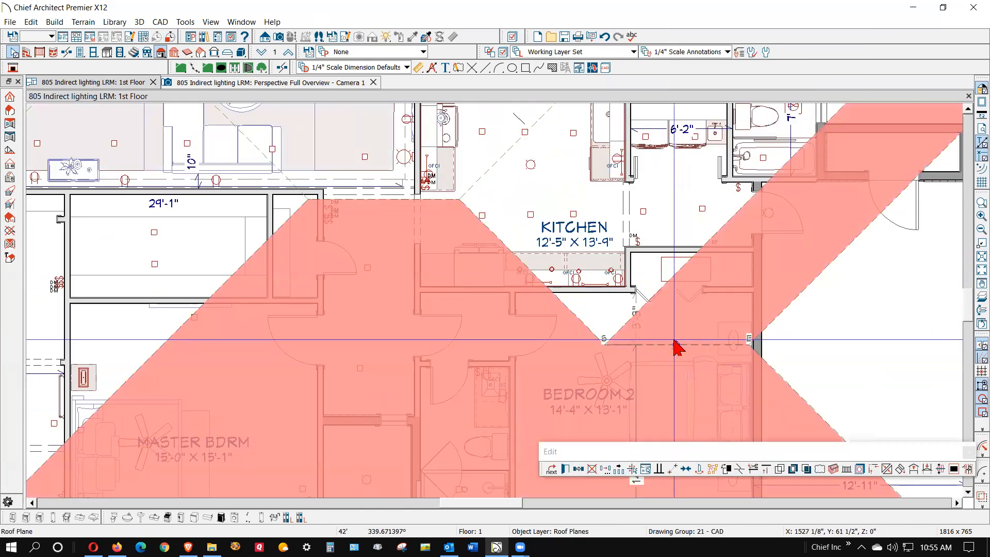
key(Escape)
scroll(689, 340, down, 3)
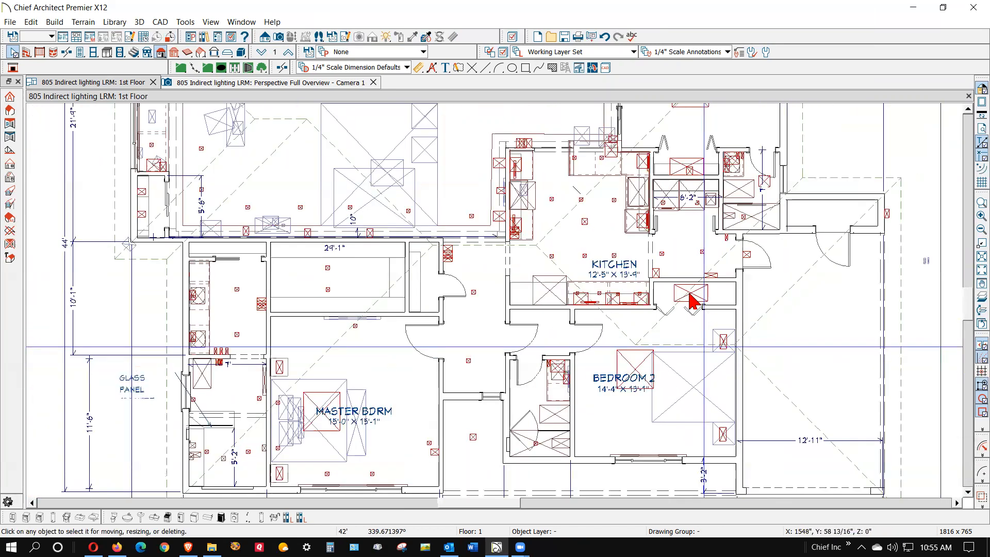
scroll(531, 274, down, 3)
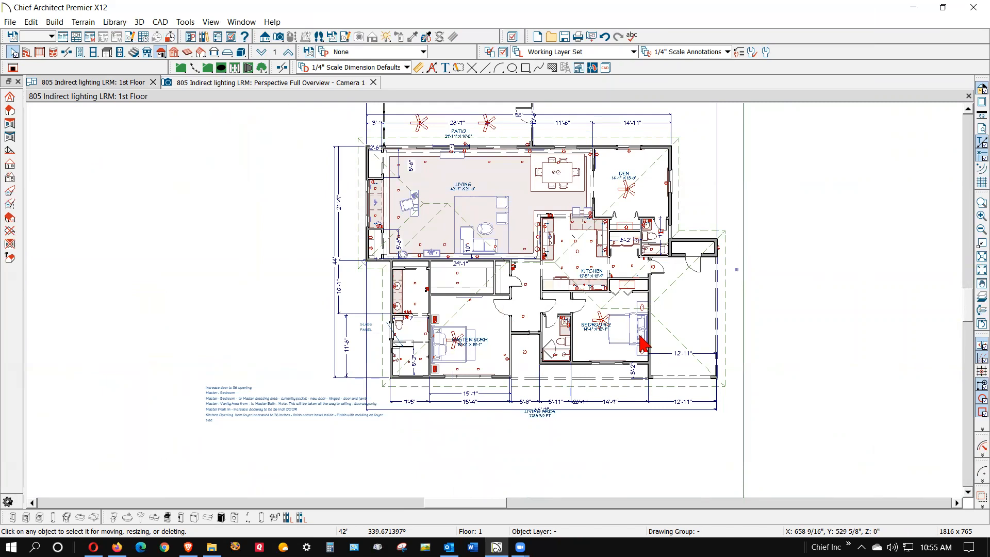
Switch to the perspective overview and examine the roof eaves, foundation edges and loose books at the exterior wall corner.
key(ctrl+Tab)
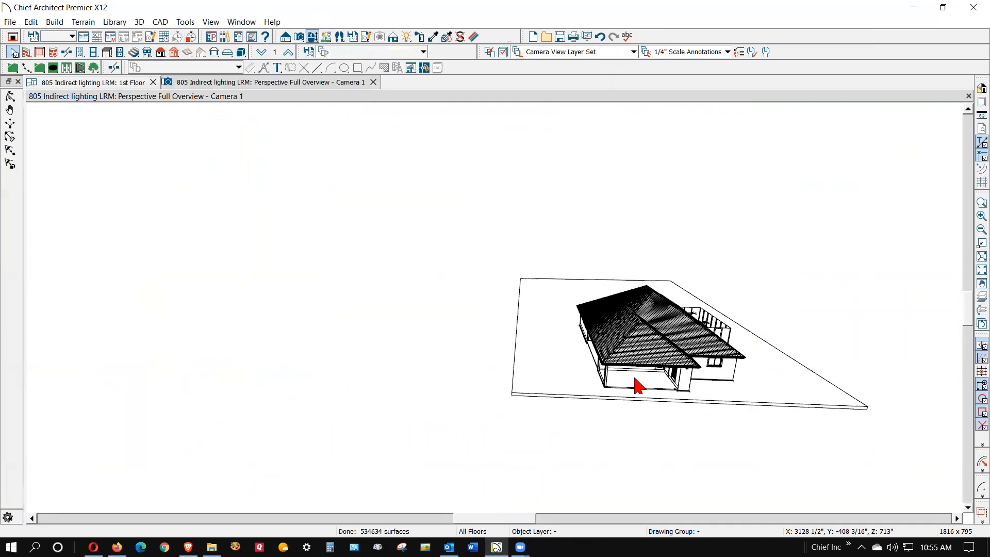
scroll(654, 342, up, 5)
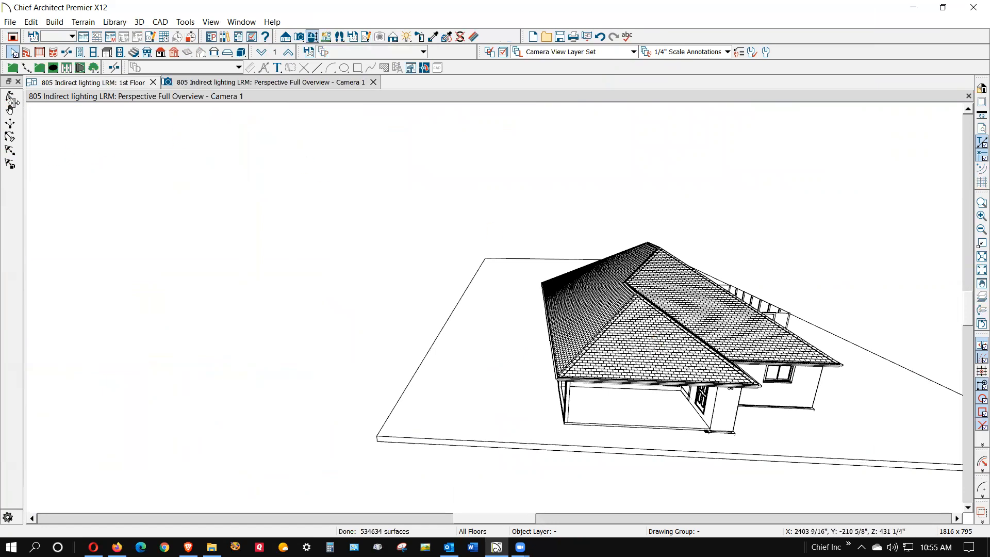
click(10, 98)
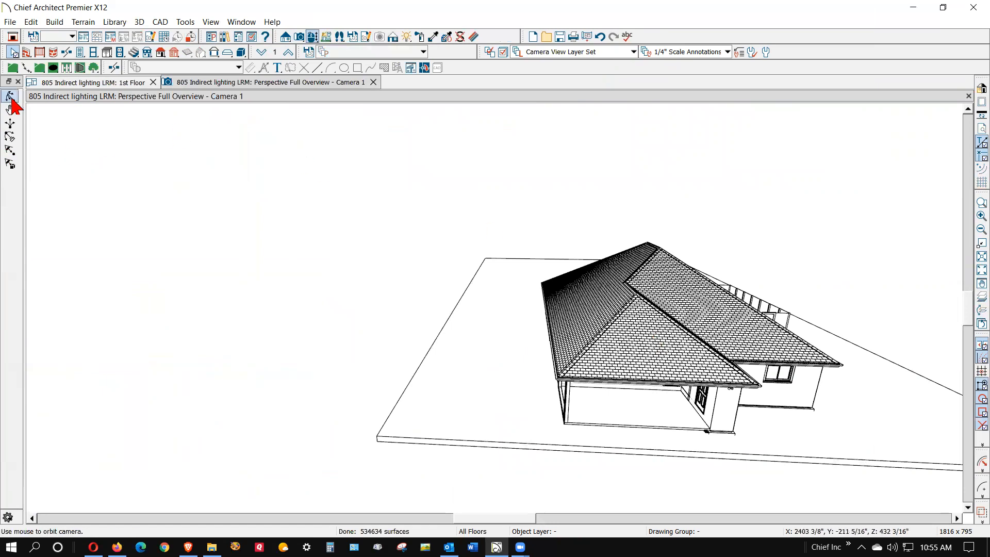
drag(491, 301, 607, 287)
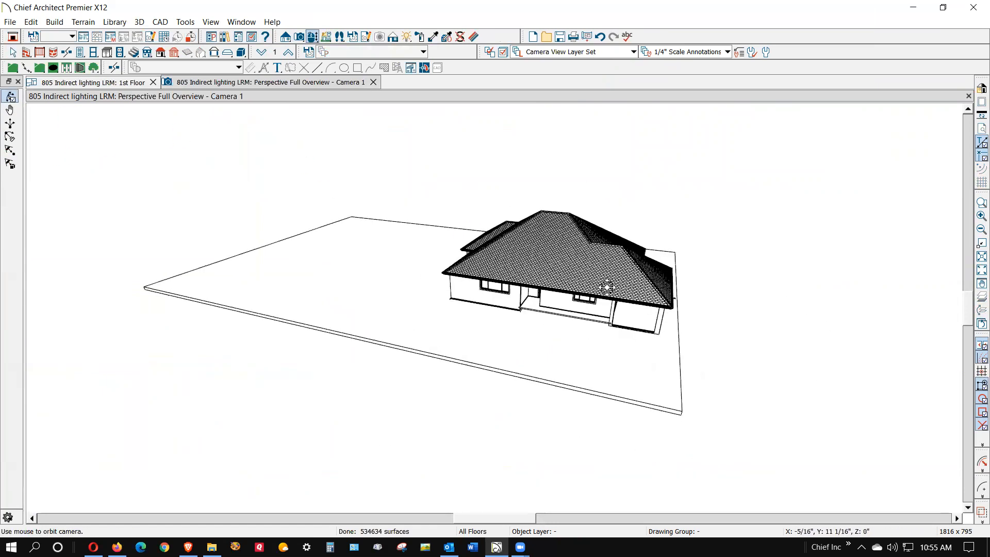
drag(493, 240, 249, 318)
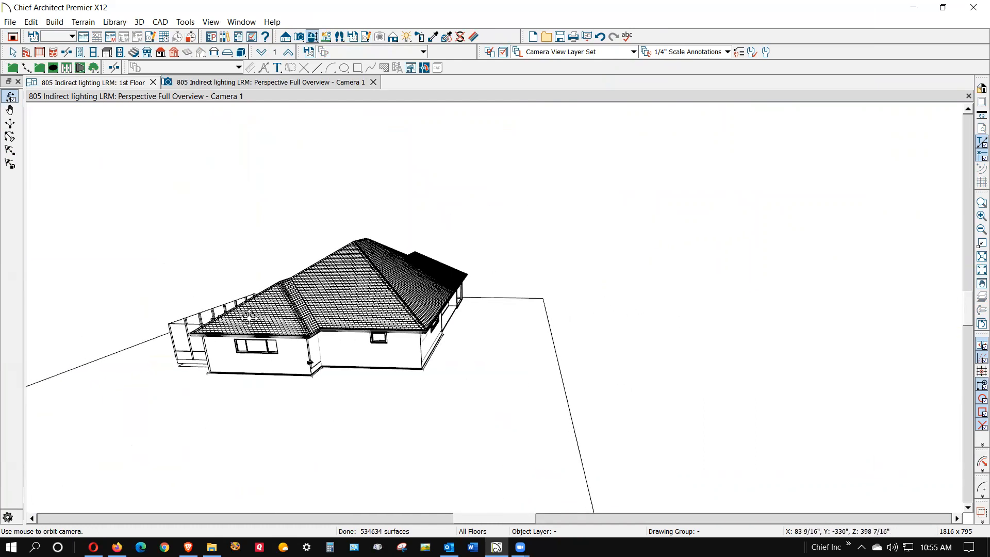
scroll(292, 375, up, 8)
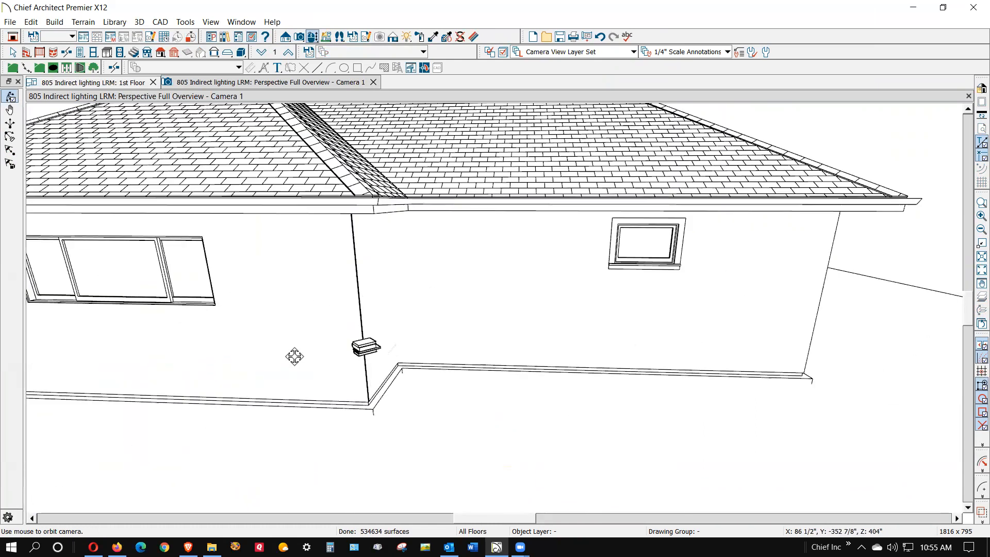
scroll(361, 363, up, 4)
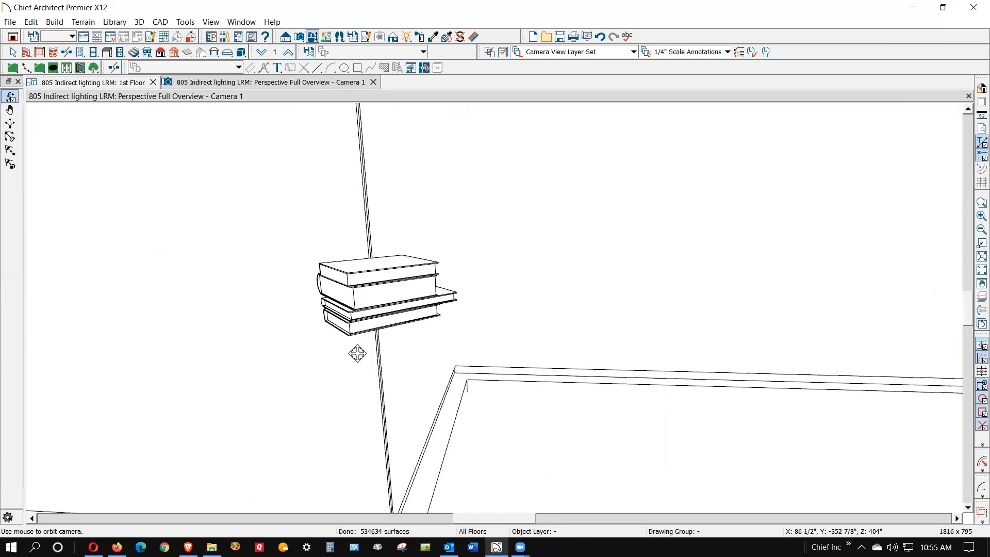
scroll(357, 353, down, 6)
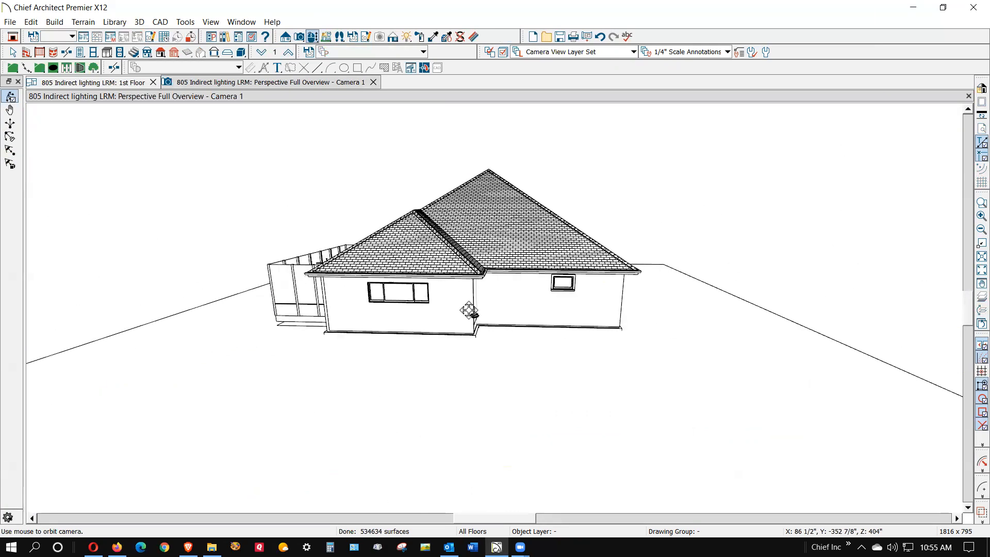
Inspect the eave corner and loose objects along the slab of the open-sided room beside Bedroom 2, and close the perspective view.
drag(416, 296, 704, 297)
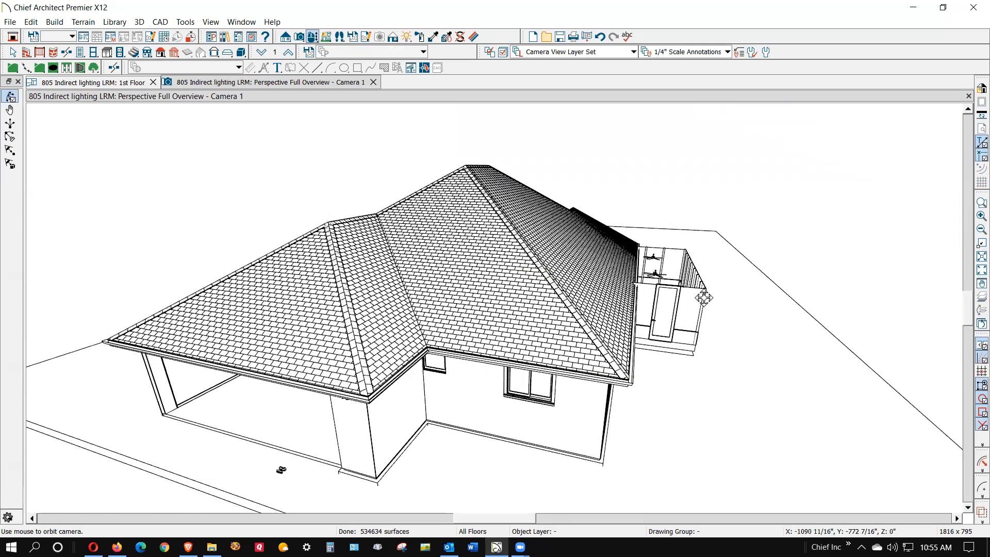
scroll(278, 479, up, 6)
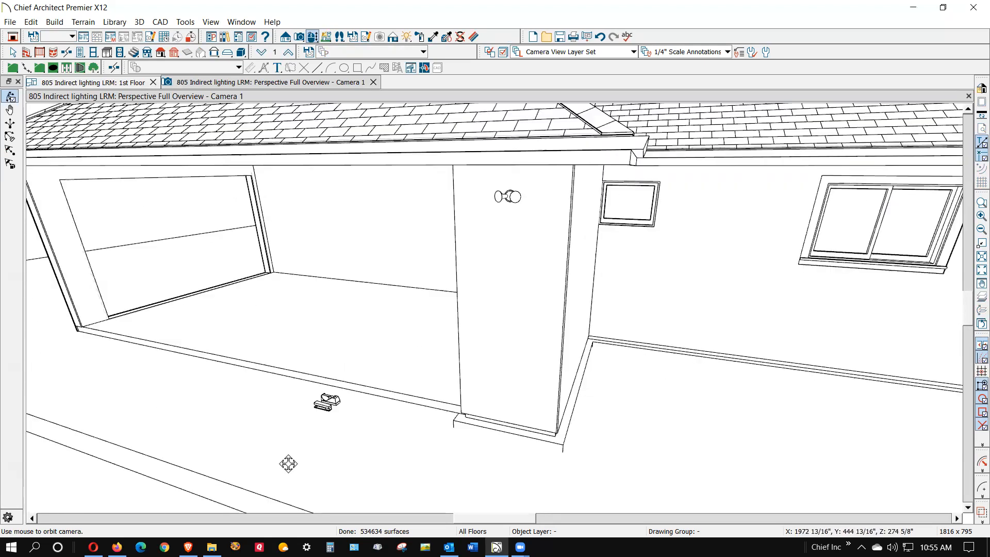
scroll(326, 417, up, 3)
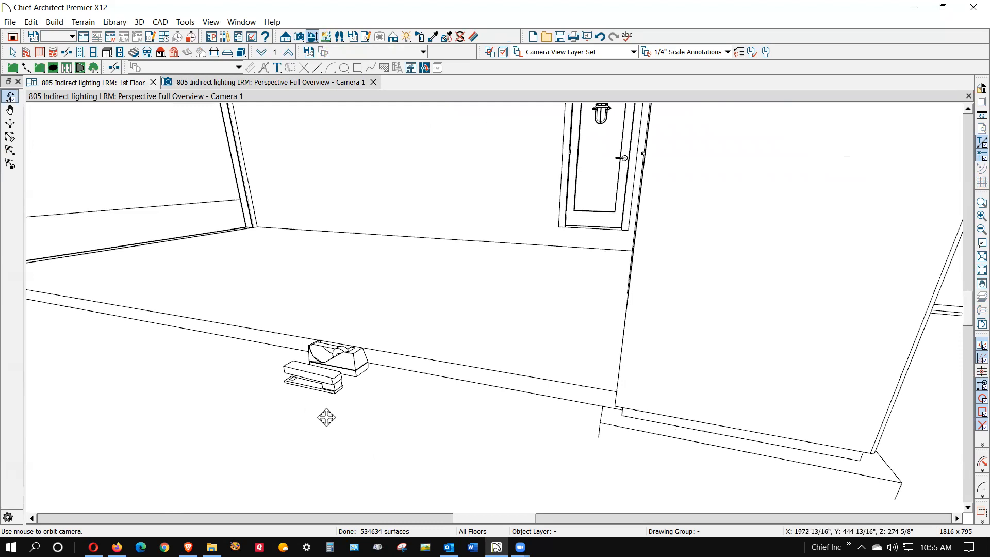
scroll(327, 417, down, 9)
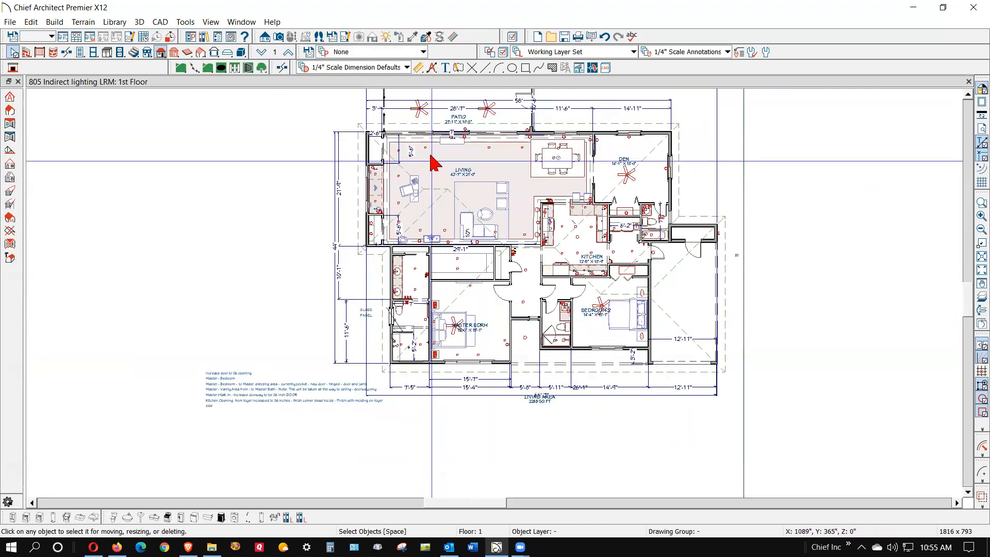
Aim a full camera from the middle of the living room toward its end wall.
scroll(446, 241, down, 1)
scroll(488, 136, up, 1)
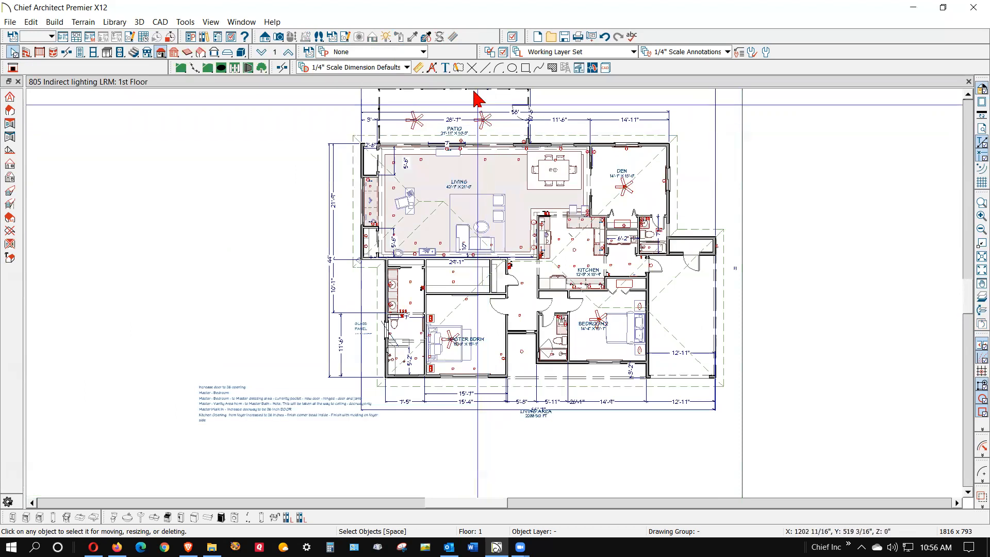
click(279, 36)
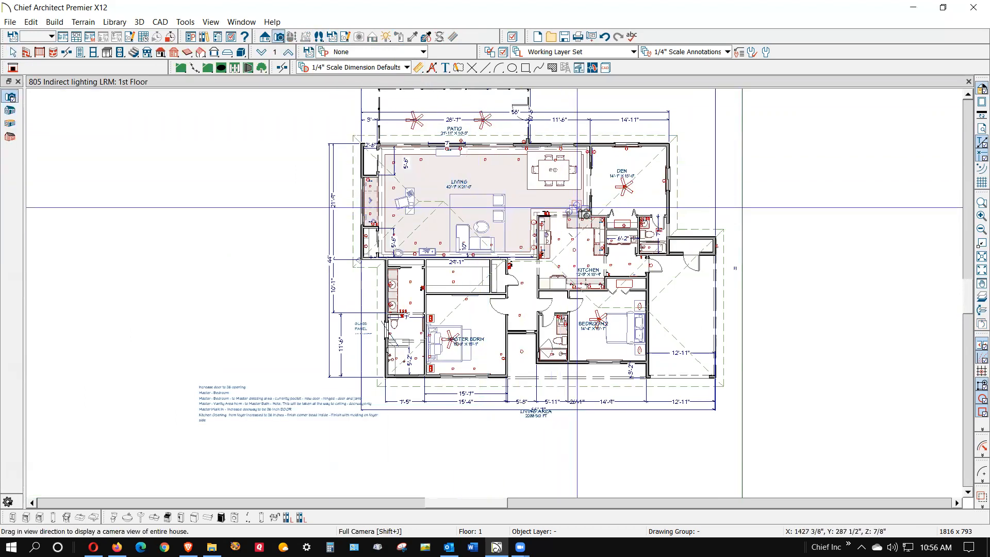
drag(439, 200, 394, 194)
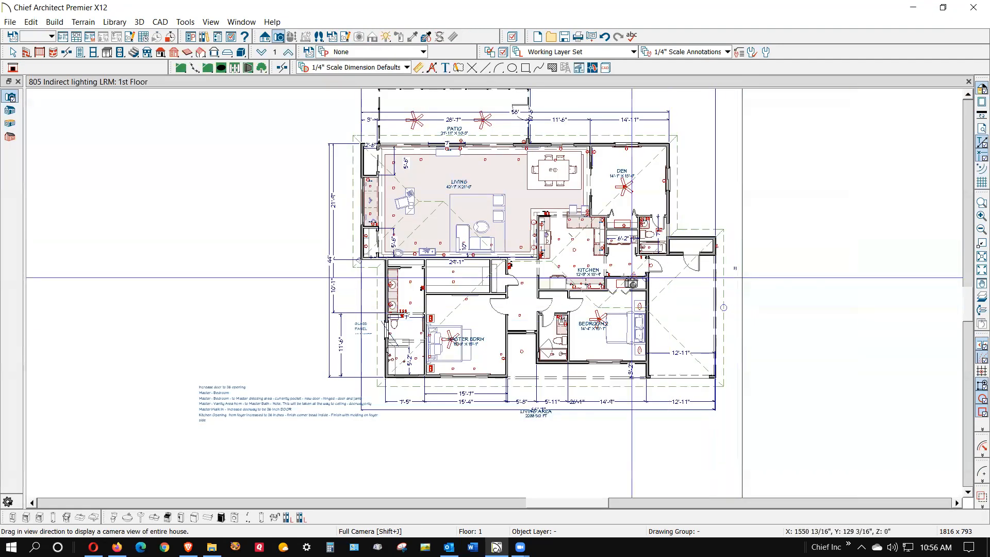
Save the current plan file.
scroll(648, 411, down, 1)
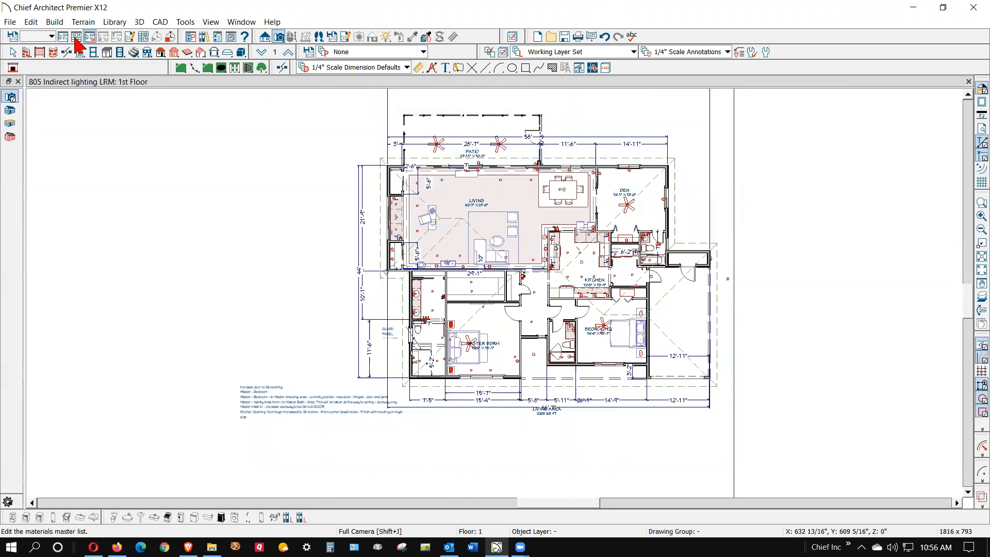
click(11, 23)
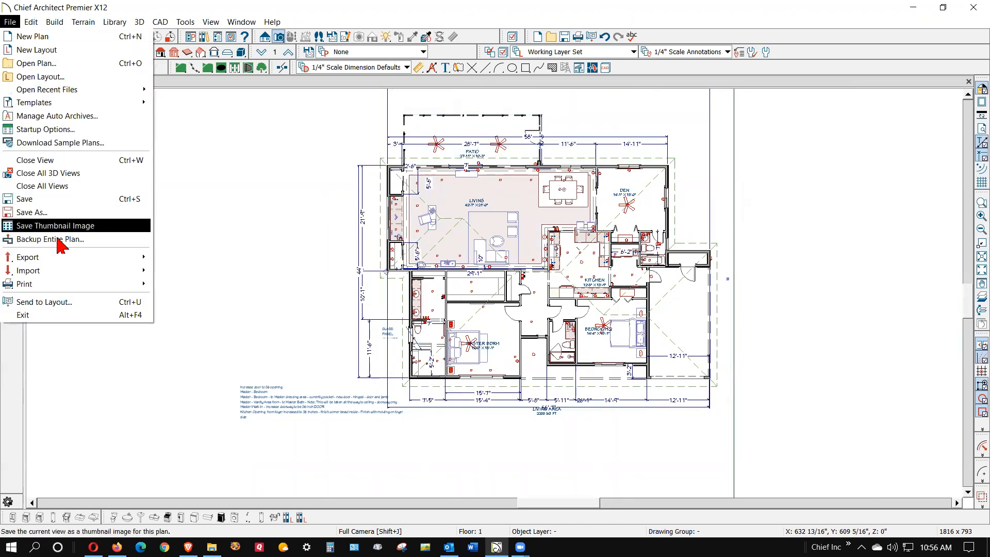
click(72, 198)
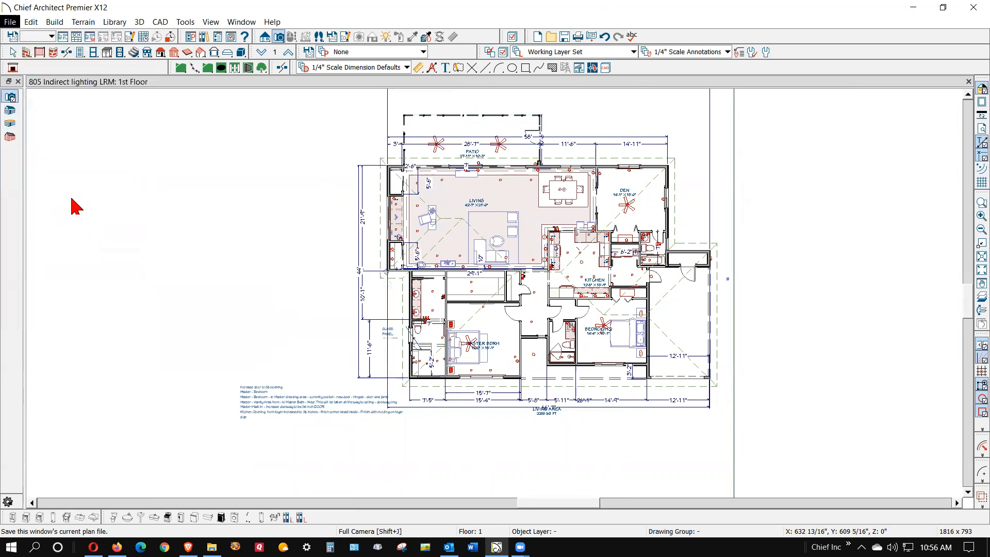